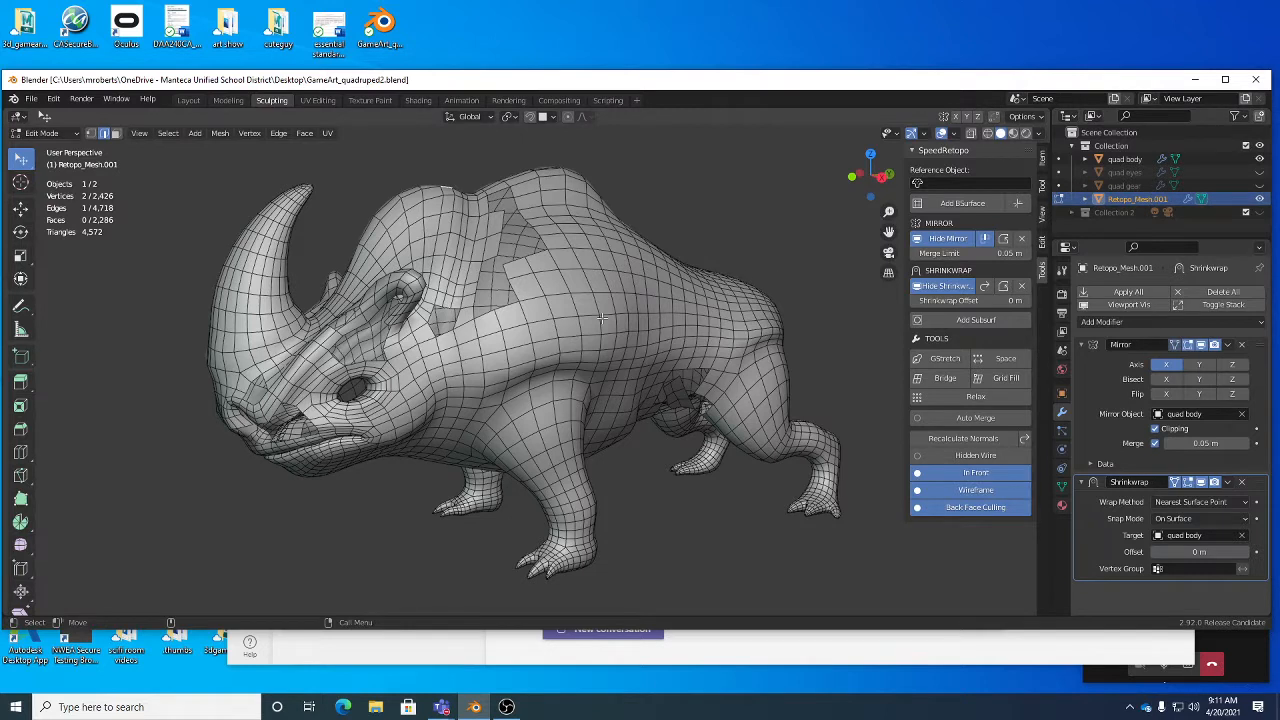
Step: Set the SpeedRetopo reference object to quad body and briefly view the retopology mesh in Object Mode
left_click(959, 183)
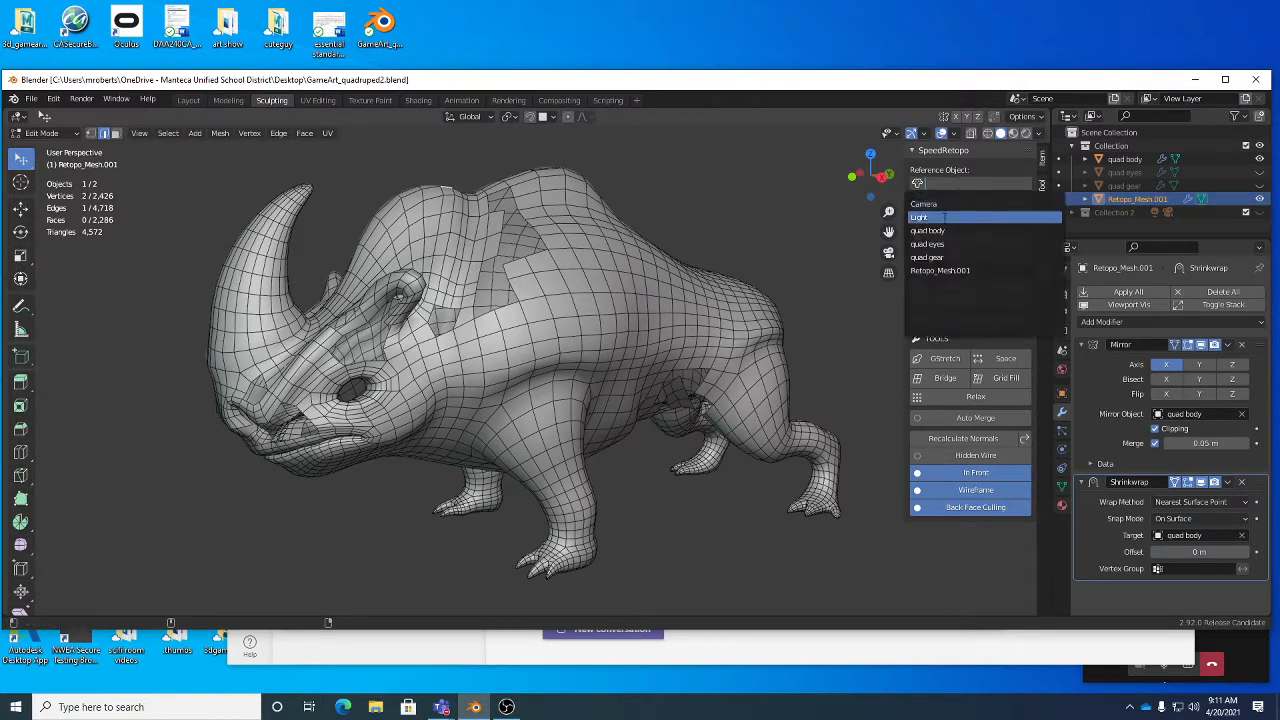
left_click(955, 230)
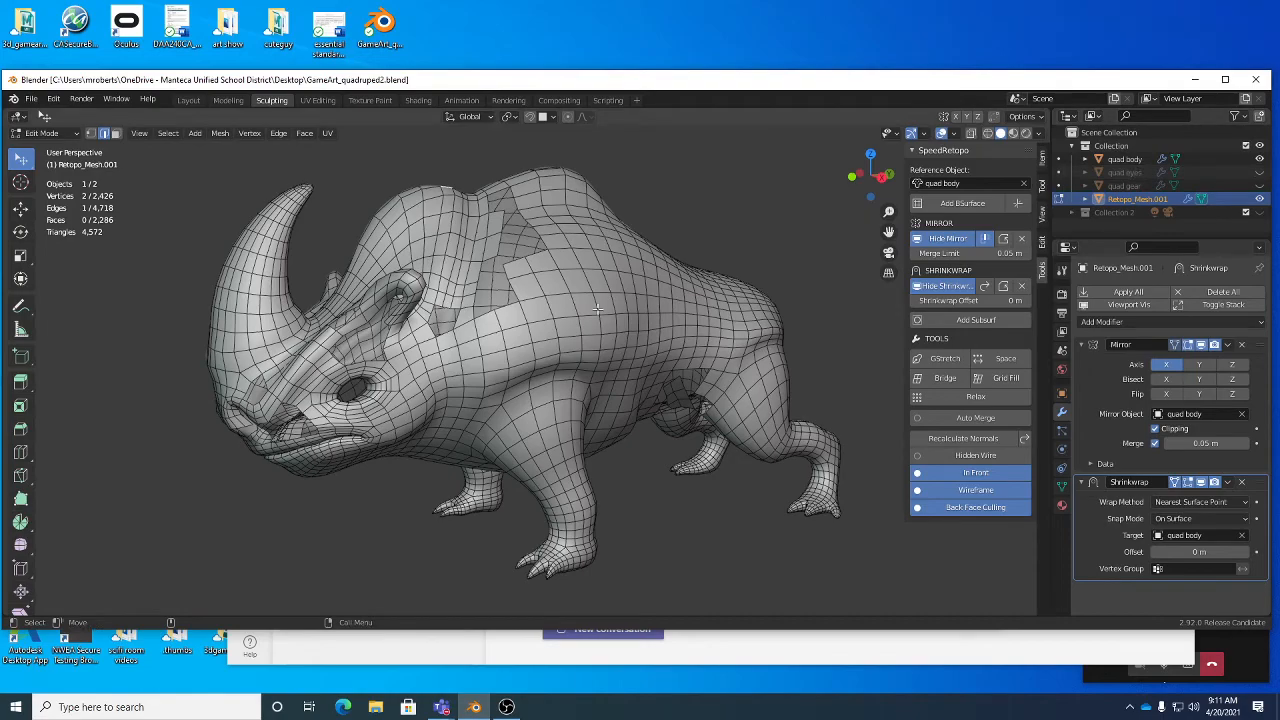
middle_click_drag(597, 310, 598, 338)
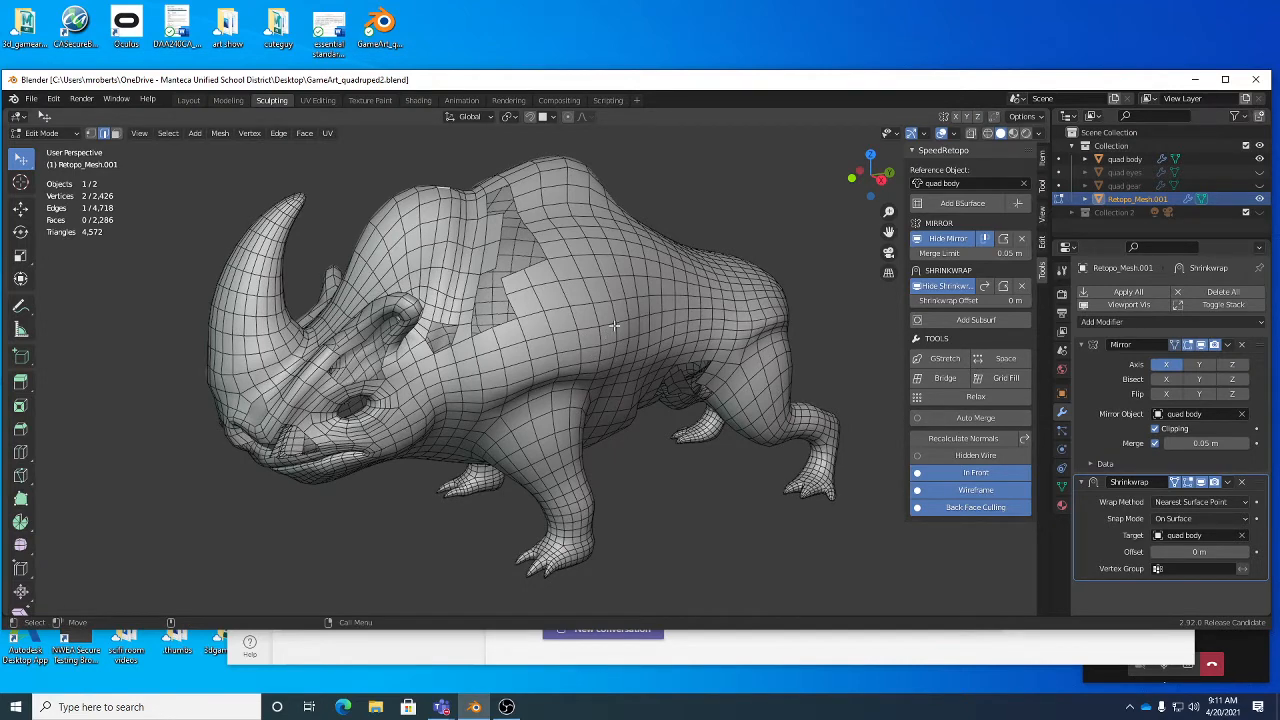
key("Tab")
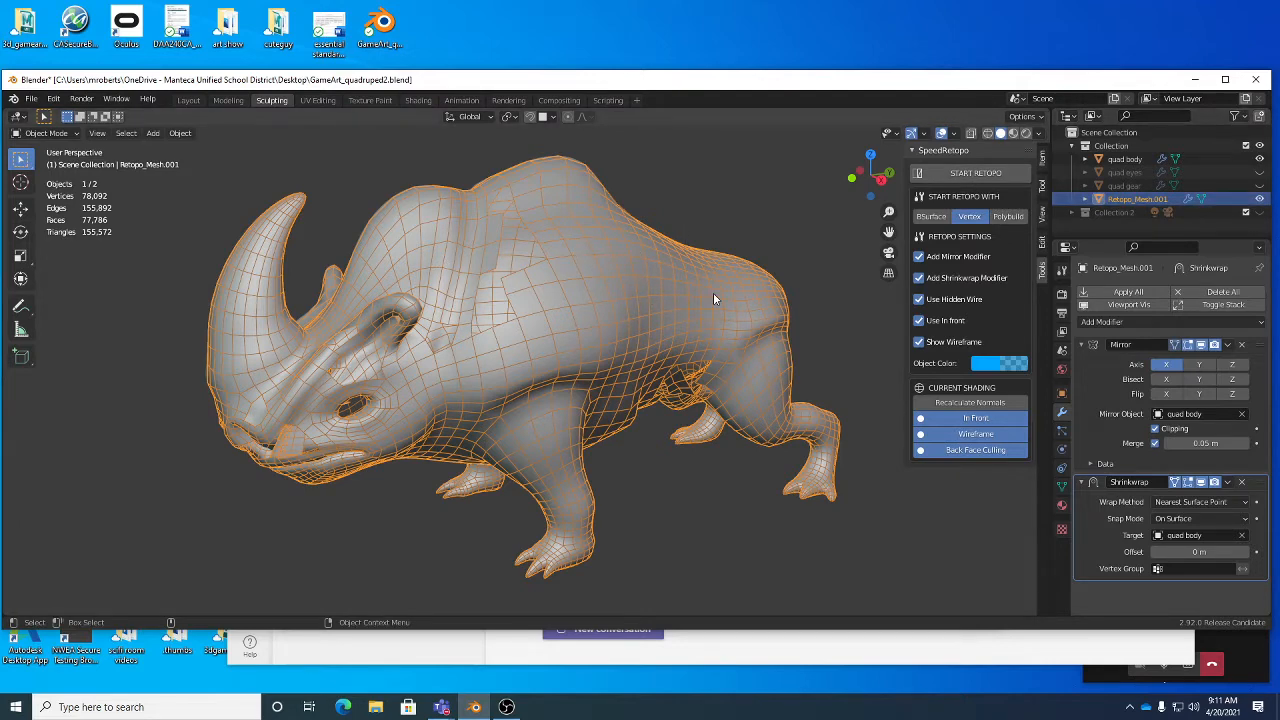
key("Tab")
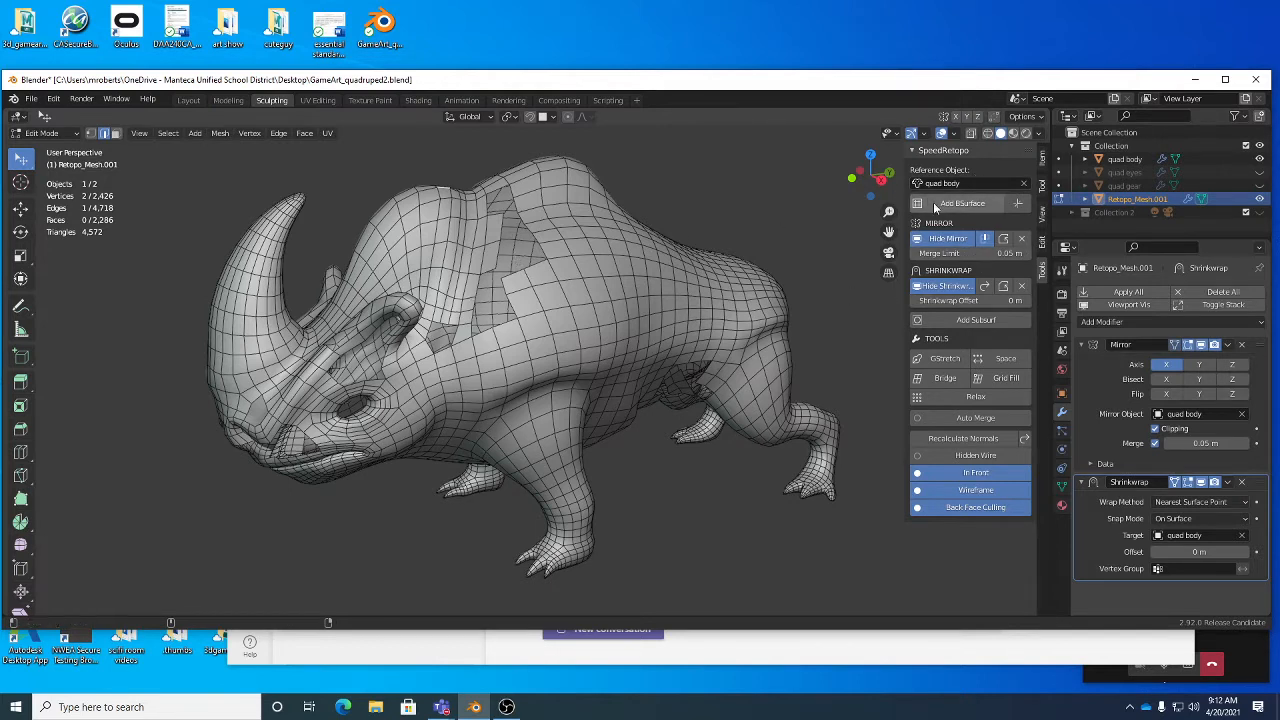
Step: Activate the freehand Annotate tool for marking the unfinished area between the nostril and the eye
middle_click_drag(601, 246, 530, 282)
scroll(525, 300, "up", 3)
middle_click_drag(500, 355, 543, 403)
scroll(518, 414, "up", 1)
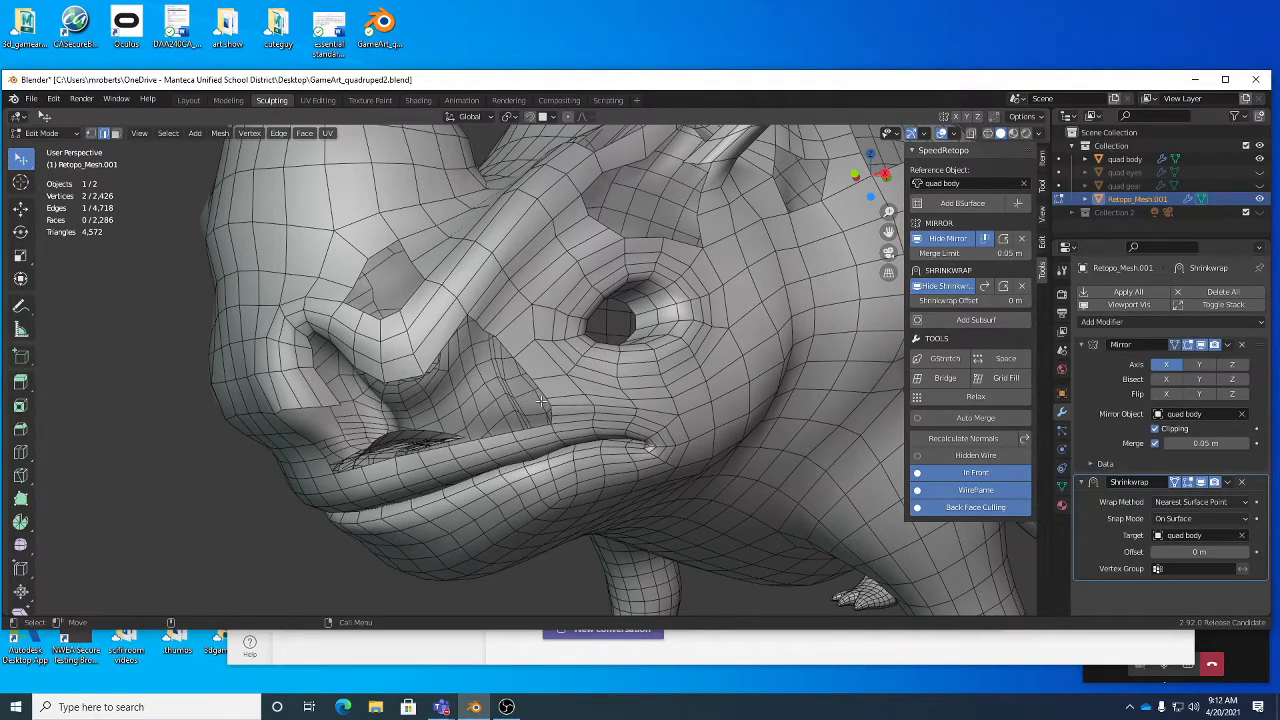
mouse_move(543, 375)
middle_mouse_down()
mouse_move(590, 362)
mouse_move(608, 255)
mouse_move(571, 299)
middle_mouse_up()
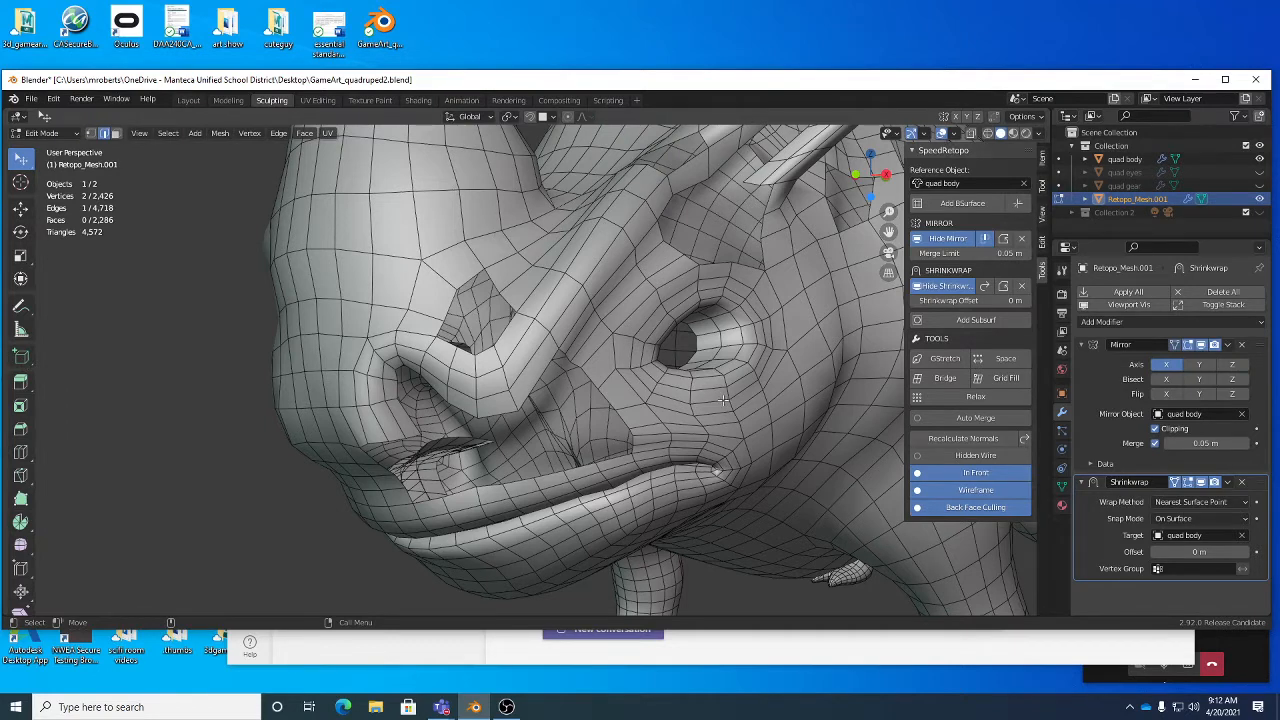
left_click(28, 358)
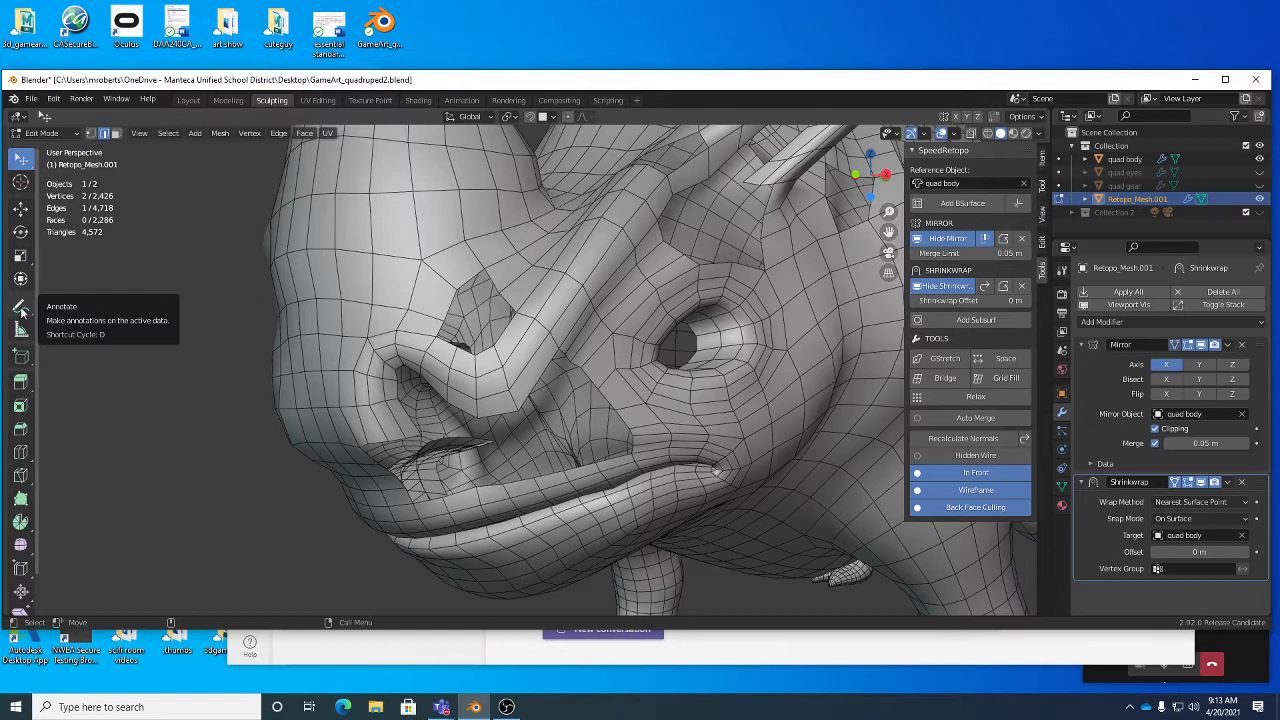
key("shift+space")
key("d")
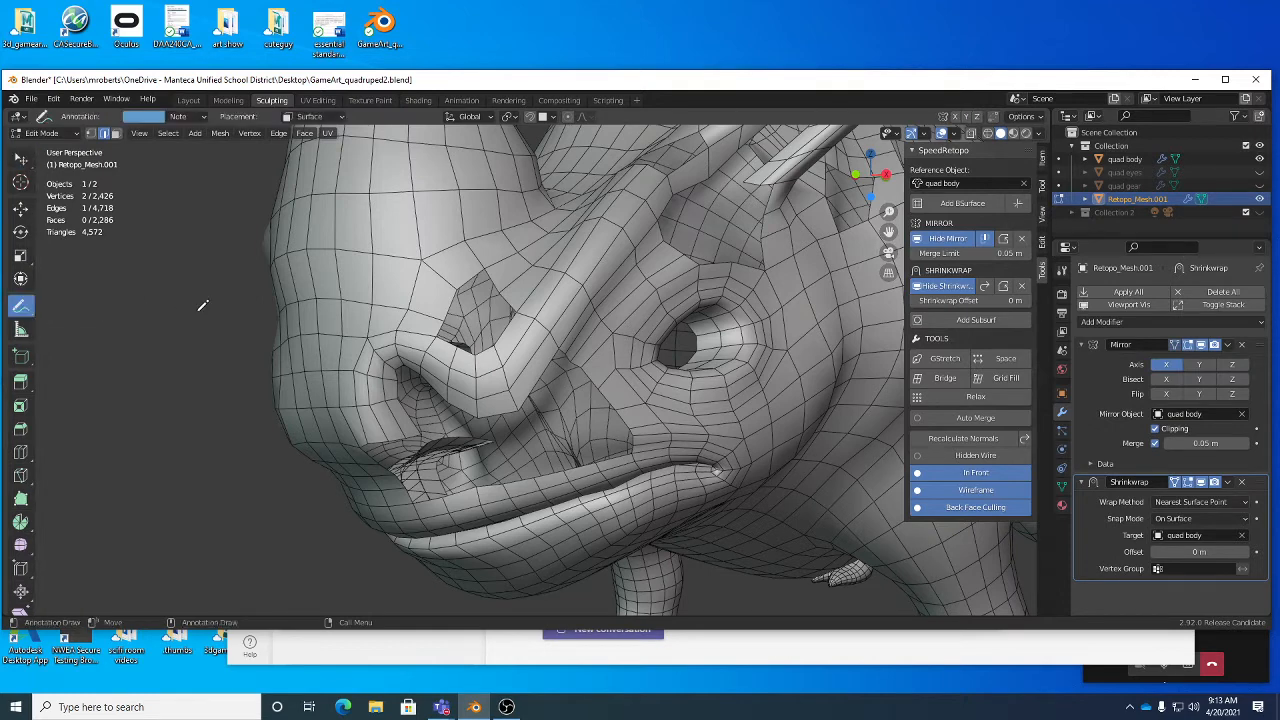
Step: Try drawing straight-segment guide strokes with Annotate Polygon across the gap below the snout ridge
key("d")
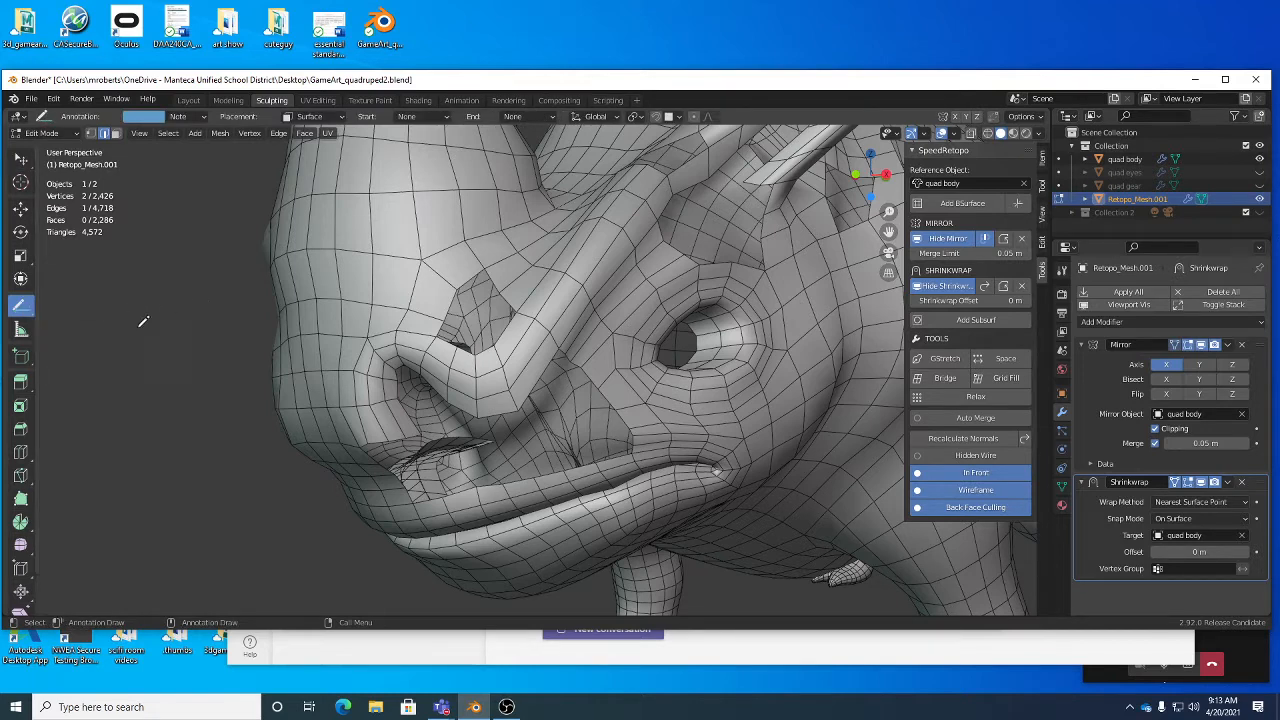
key("d")
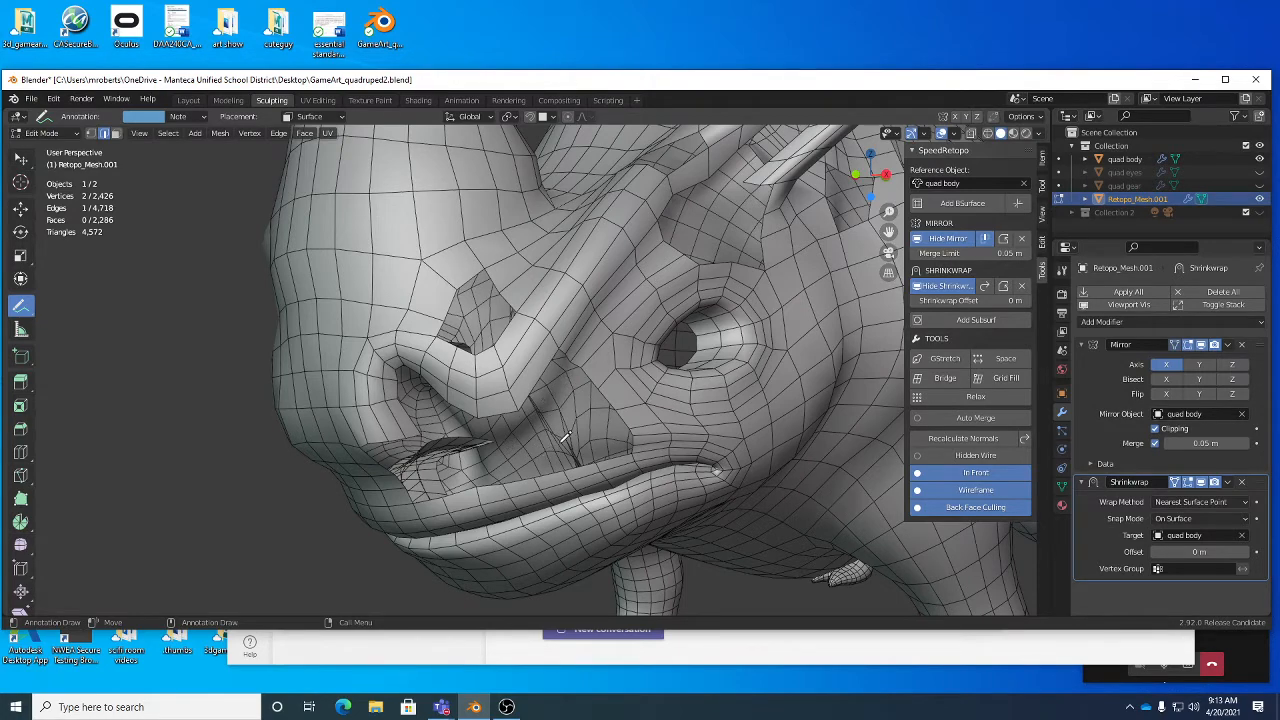
middle_click_drag(552, 428, 565, 418)
middle_click_drag(559, 307, 614, 320)
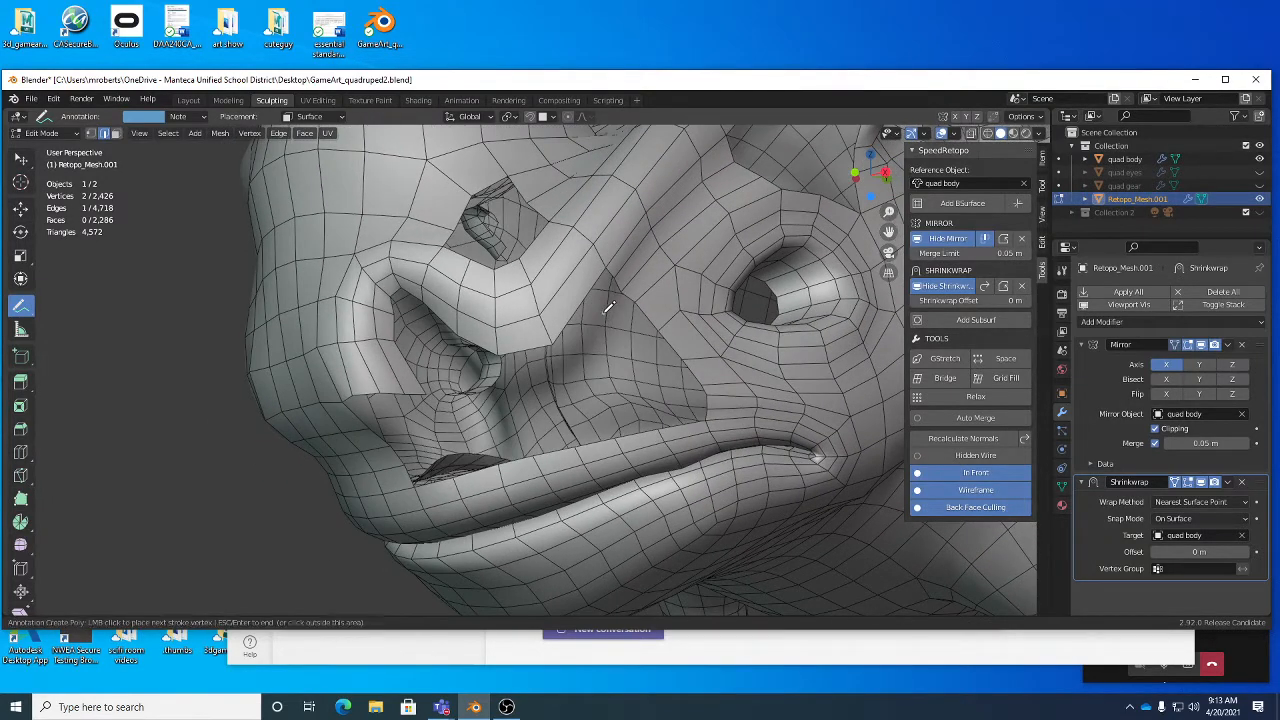
left_click_drag(587, 352, 572, 362)
left_click(572, 360)
left_click(592, 427)
left_click(554, 414)
left_click(521, 387)
left_click(469, 381)
left_click(648, 380)
left_click(650, 408)
key("Escape")
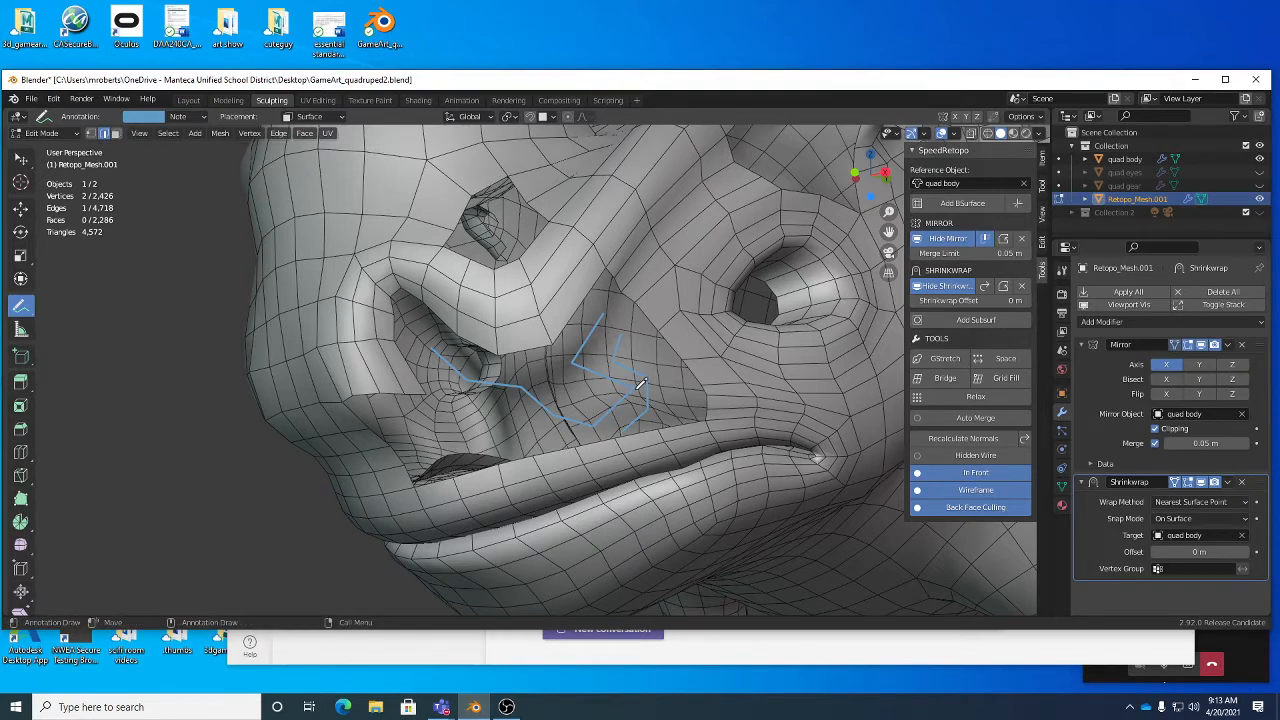
Step: Erase the trial polyline annotations and return to the freehand Annotate tool
key("e")
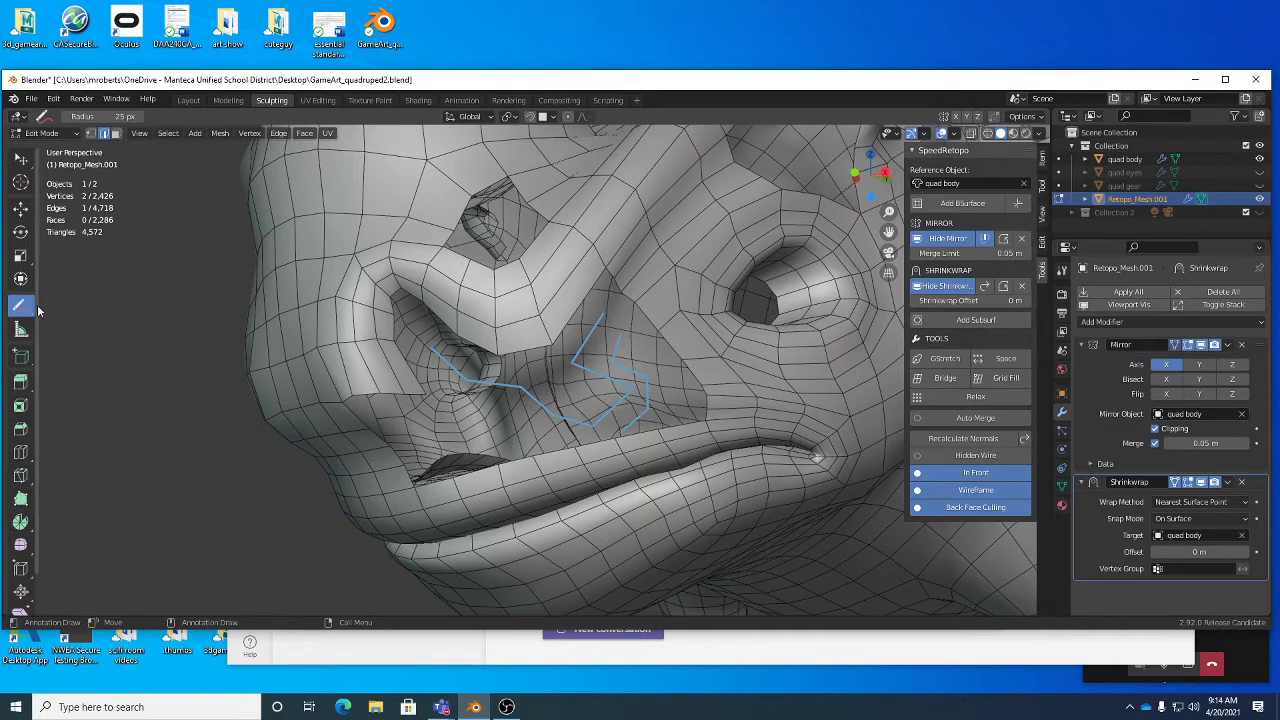
mouse_move(625, 335)
left_mouse_down()
mouse_move(614, 360)
mouse_move(597, 314)
mouse_move(603, 360)
mouse_move(648, 392)
mouse_move(594, 374)
mouse_move(637, 423)
mouse_move(560, 409)
mouse_move(466, 368)
left_mouse_up()
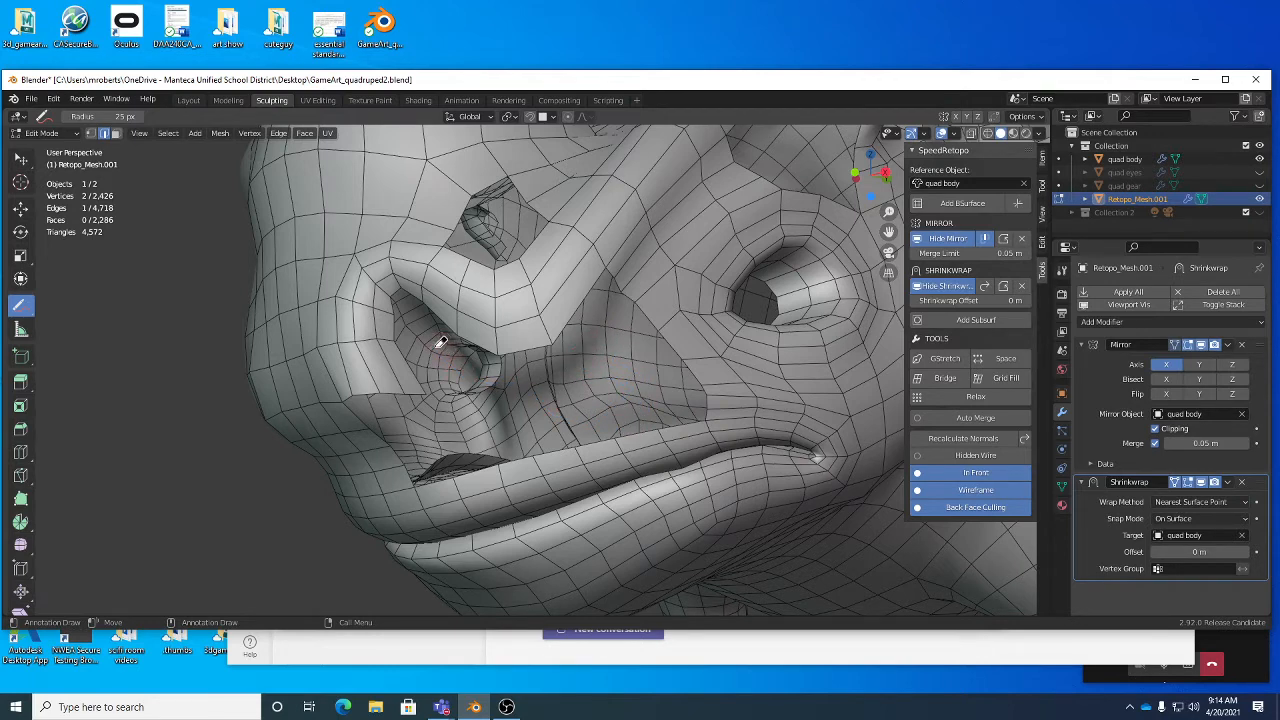
key("d")
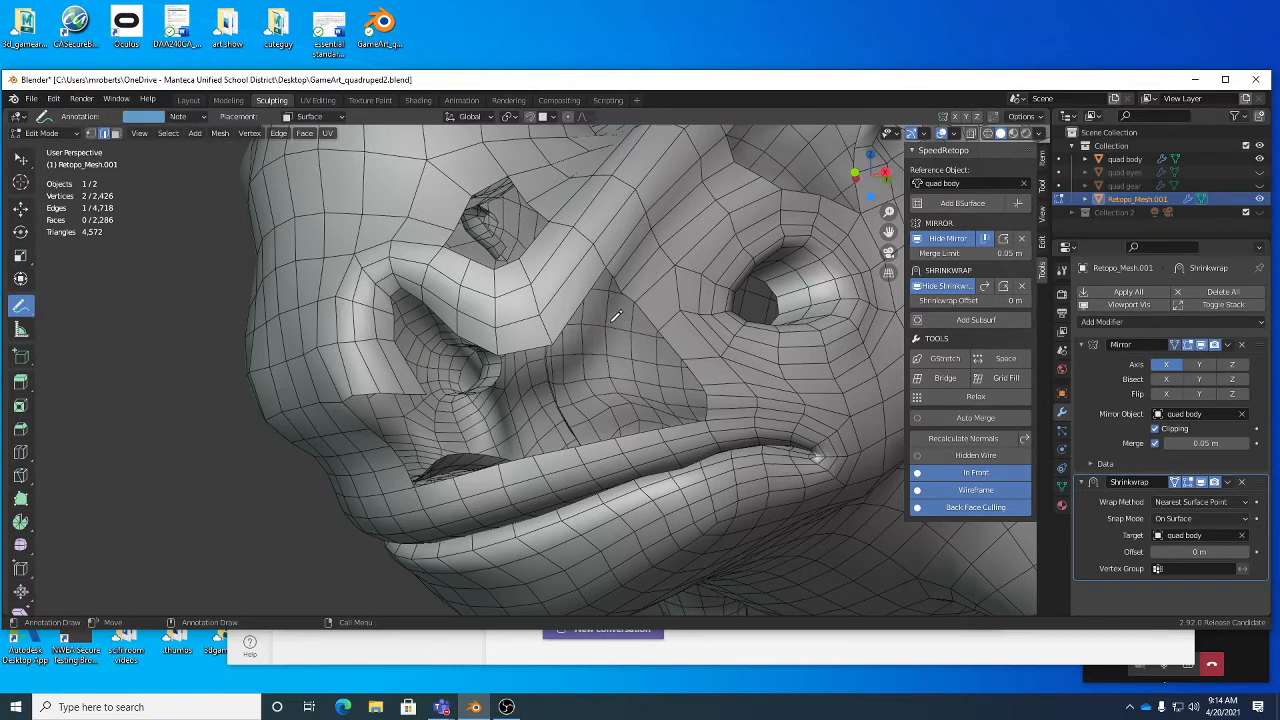
left_click(22, 307)
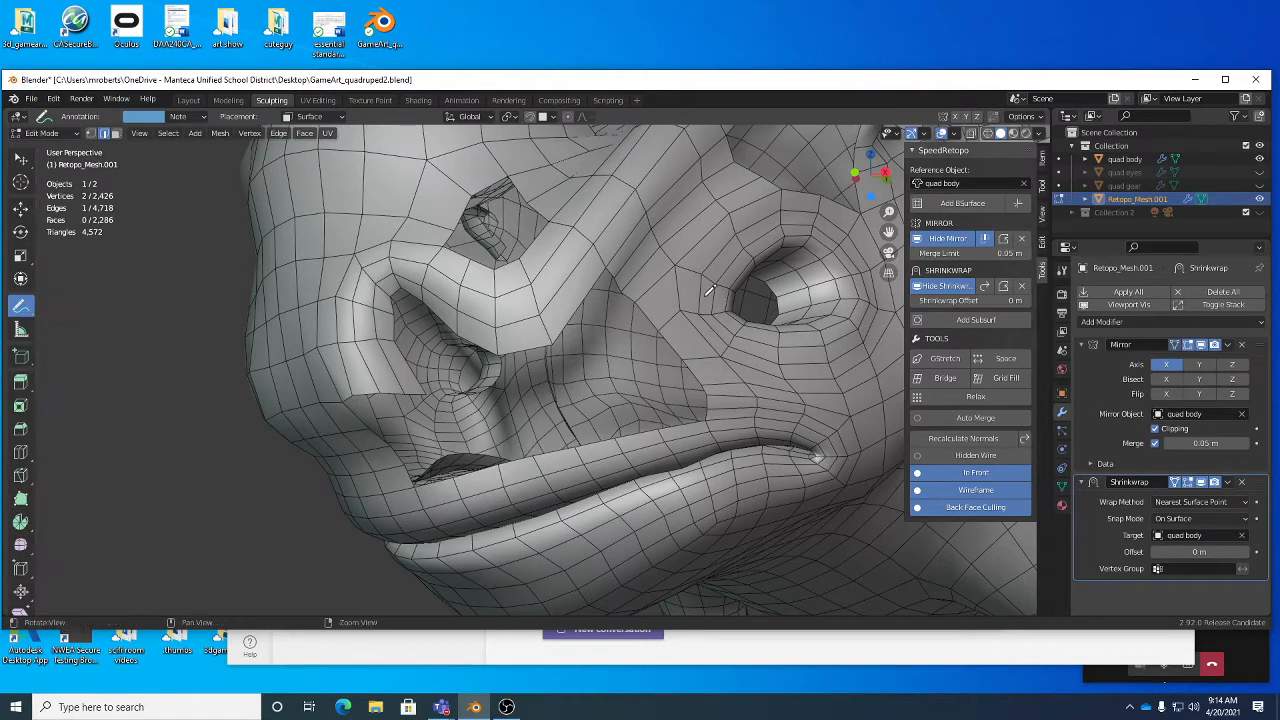
Step: Draw two roughly parallel curved guide strokes across the gap, following the lower edge of the snout ridge
middle_click_drag(560, 330, 684, 272)
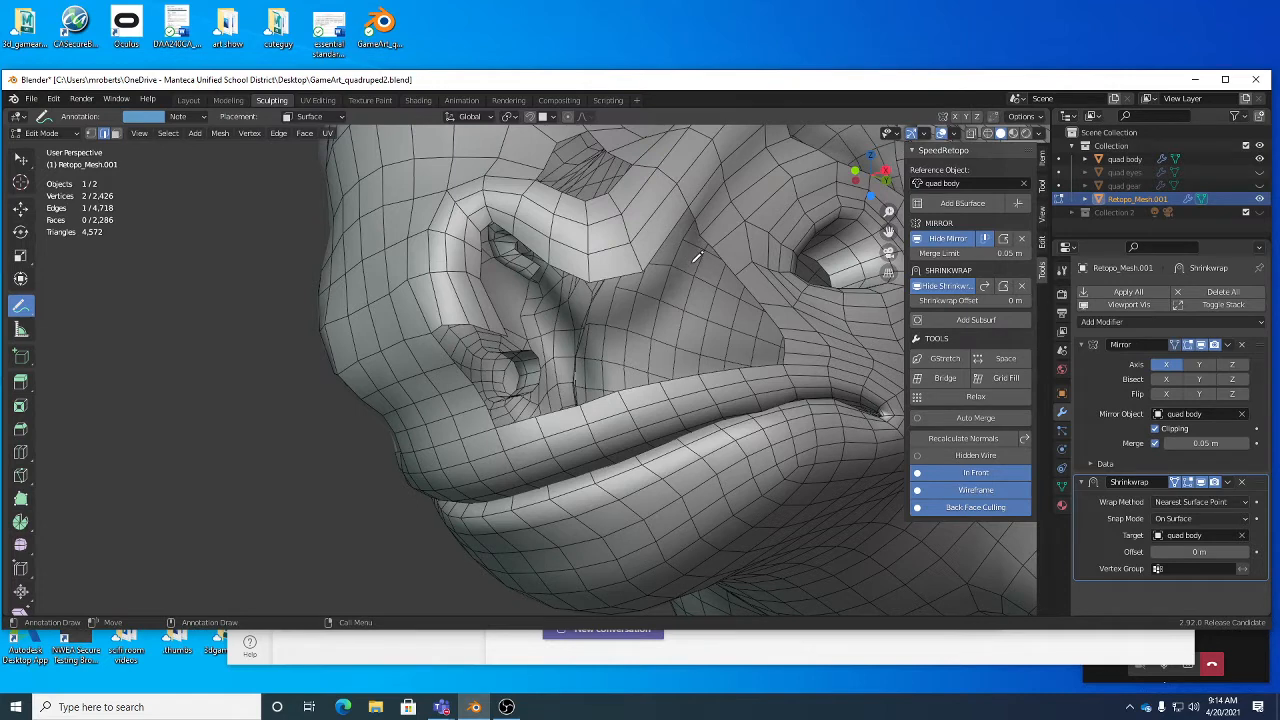
middle_click_drag(701, 251, 724, 275)
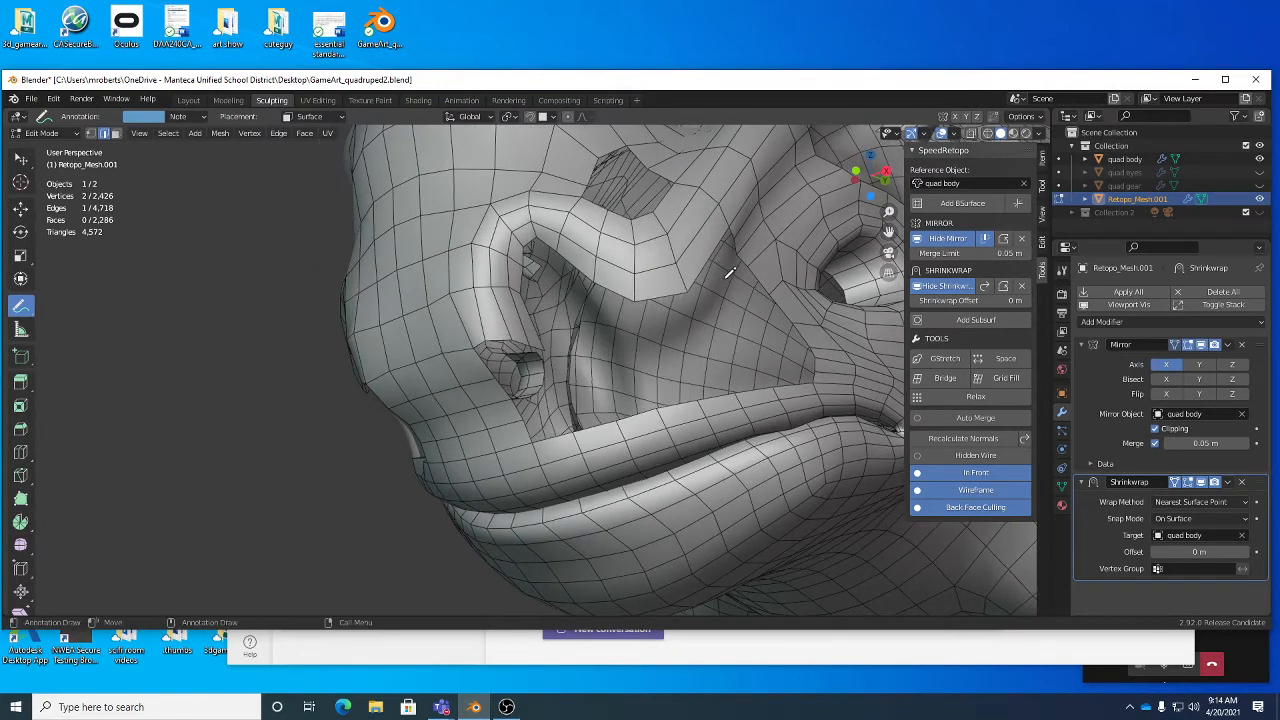
mouse_move(730, 279)
left_mouse_down()
mouse_move(697, 333)
mouse_move(652, 341)
mouse_move(614, 332)
mouse_move(573, 288)
left_mouse_up()
mouse_move(751, 295)
left_mouse_down()
mouse_move(718, 353)
mouse_move(681, 372)
mouse_move(632, 371)
mouse_move(558, 312)
left_mouse_up()
mouse_move(790, 326)
middle_mouse_down()
mouse_move(745, 374)
mouse_move(764, 355)
middle_mouse_up()
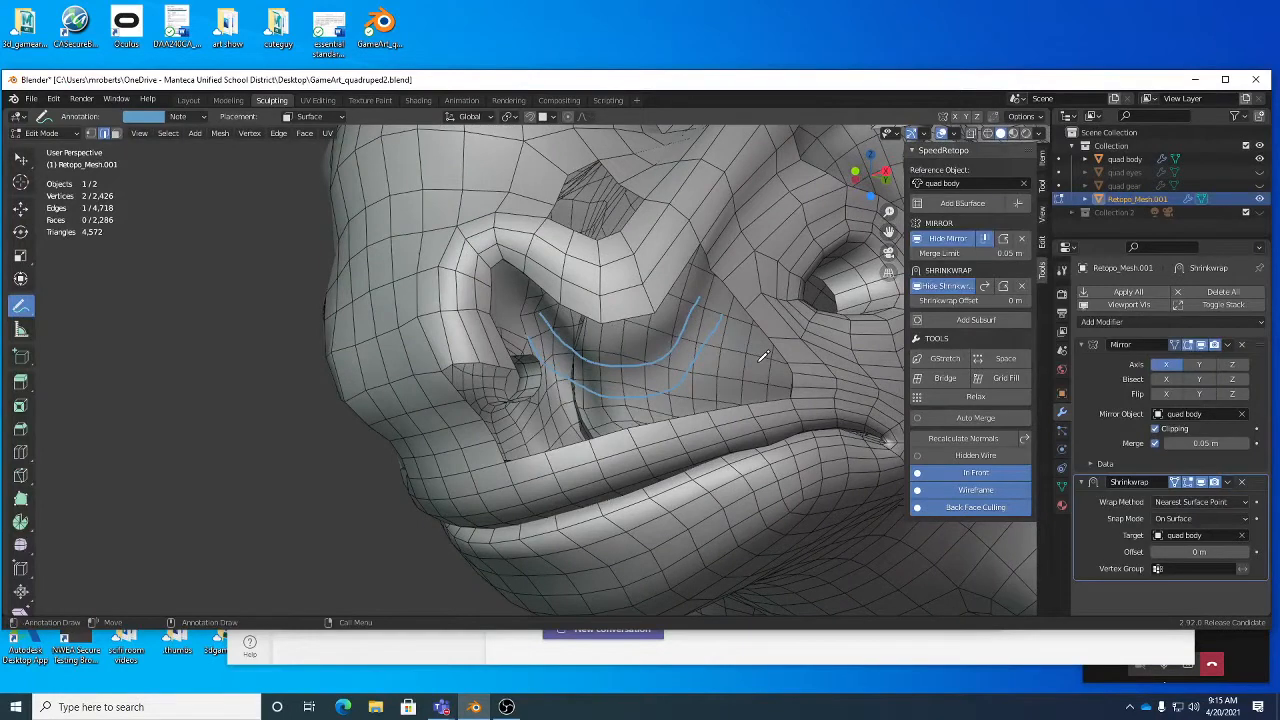
Step: Add one loop cut across the ridge strip between the nostril and the eye and shift it slightly down the ridge
key("w")
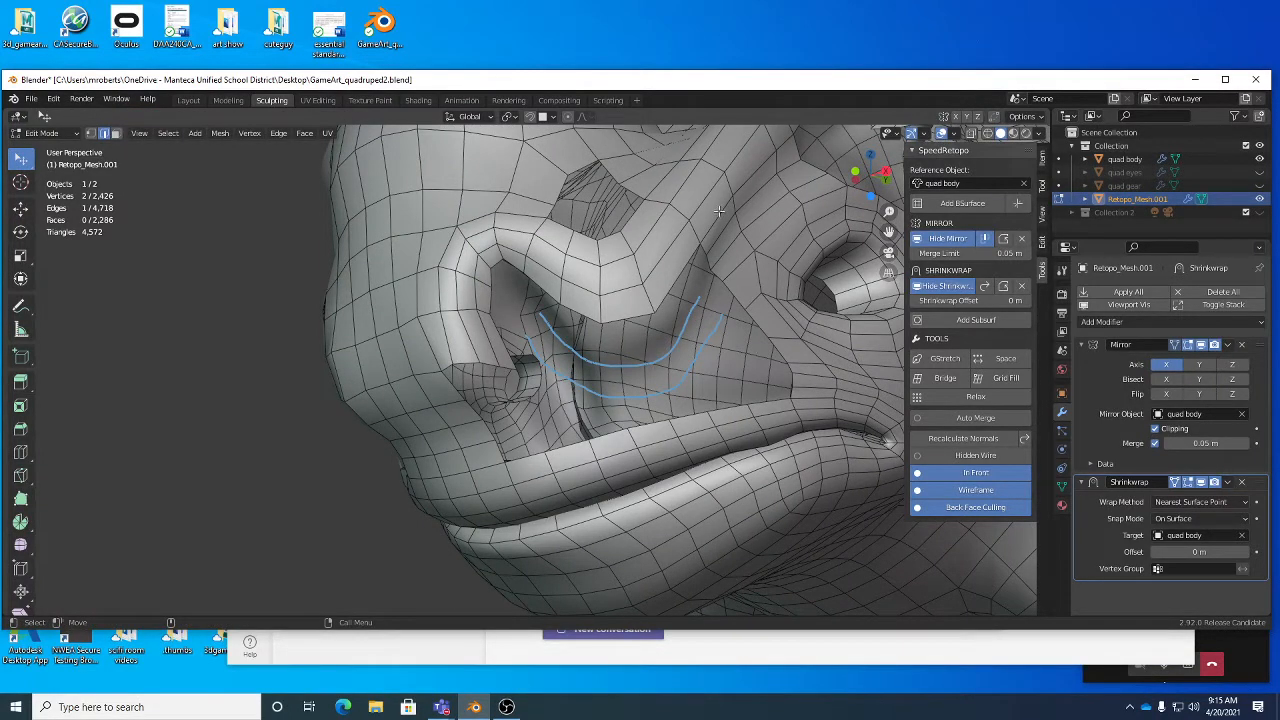
key("1")
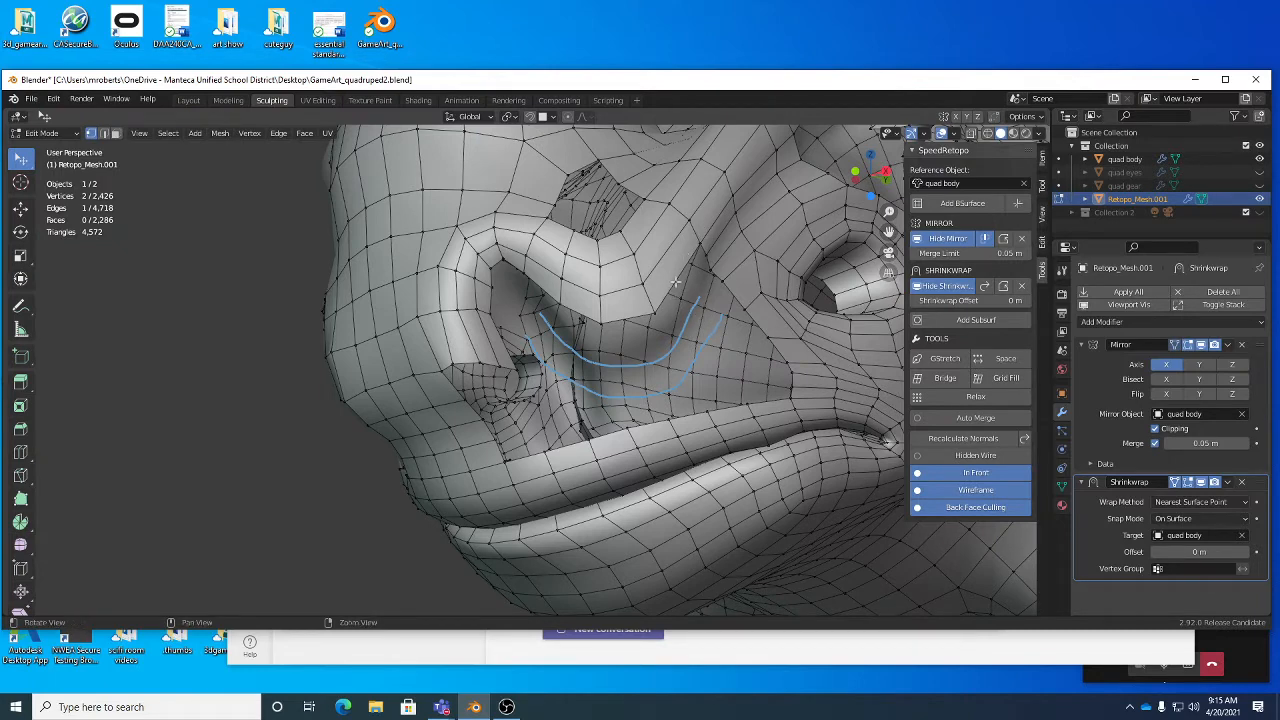
left_click(20, 452)
left_click(695, 274)
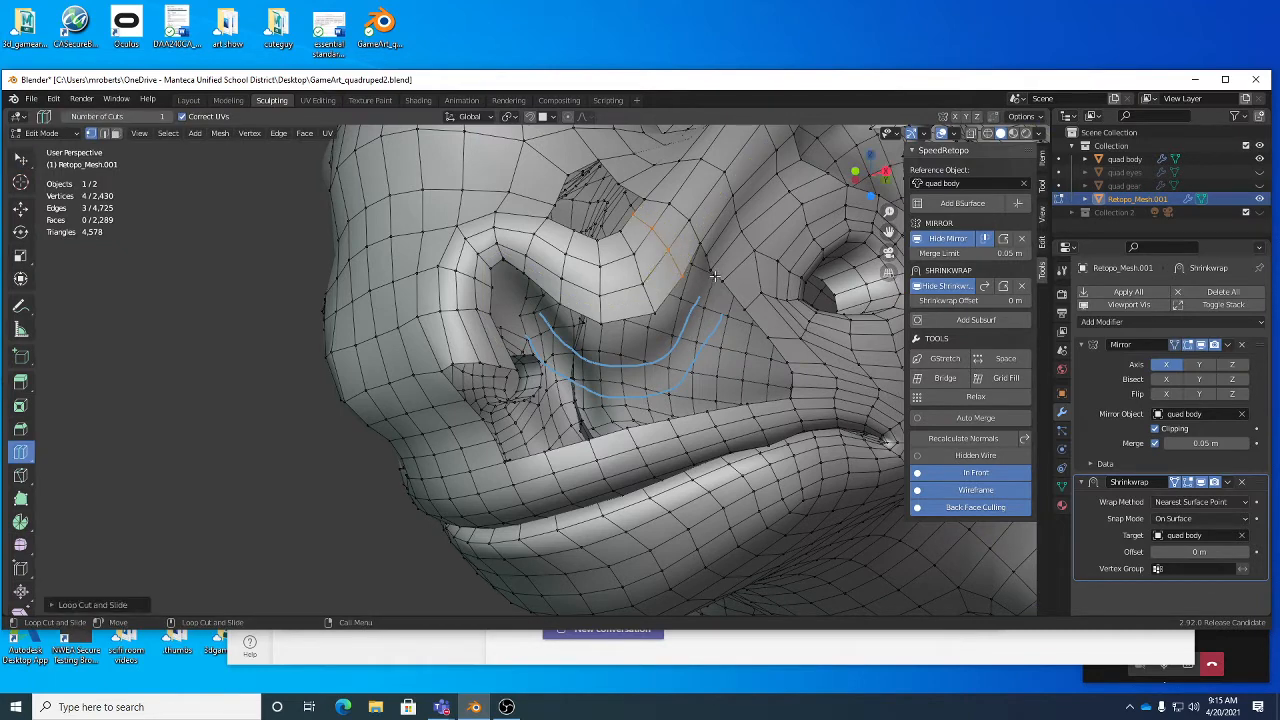
key("w")
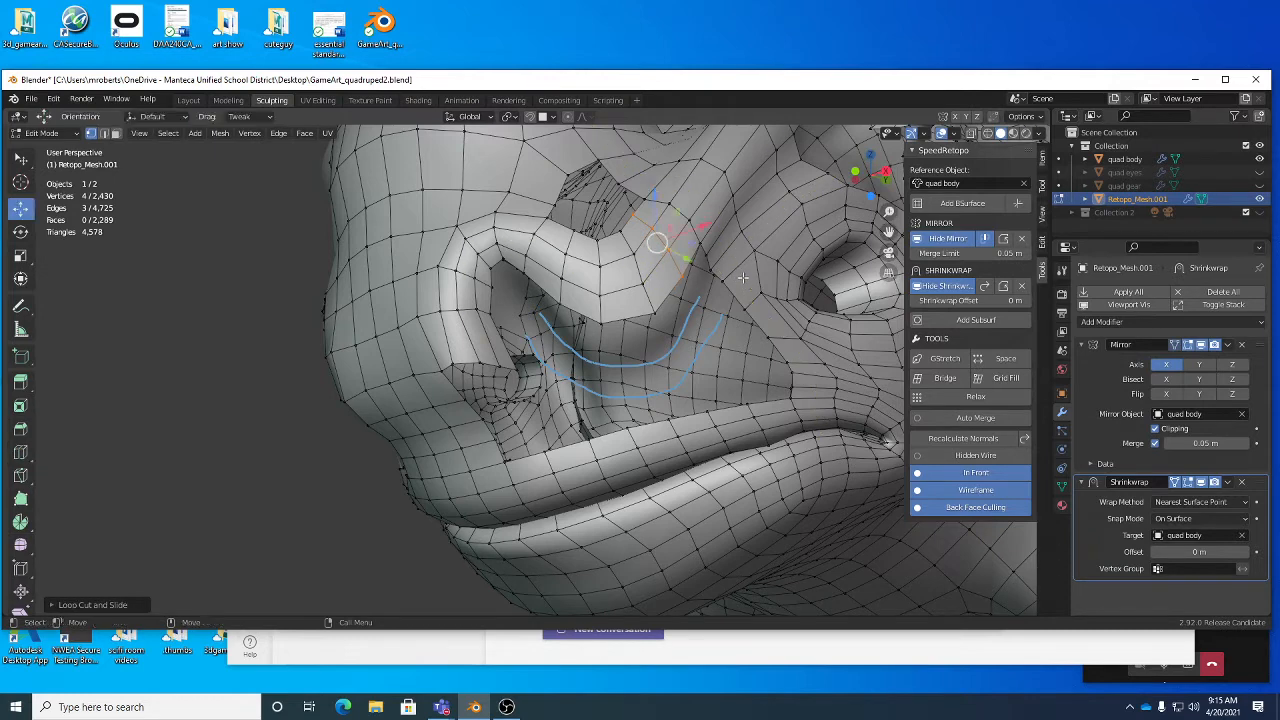
key("g")
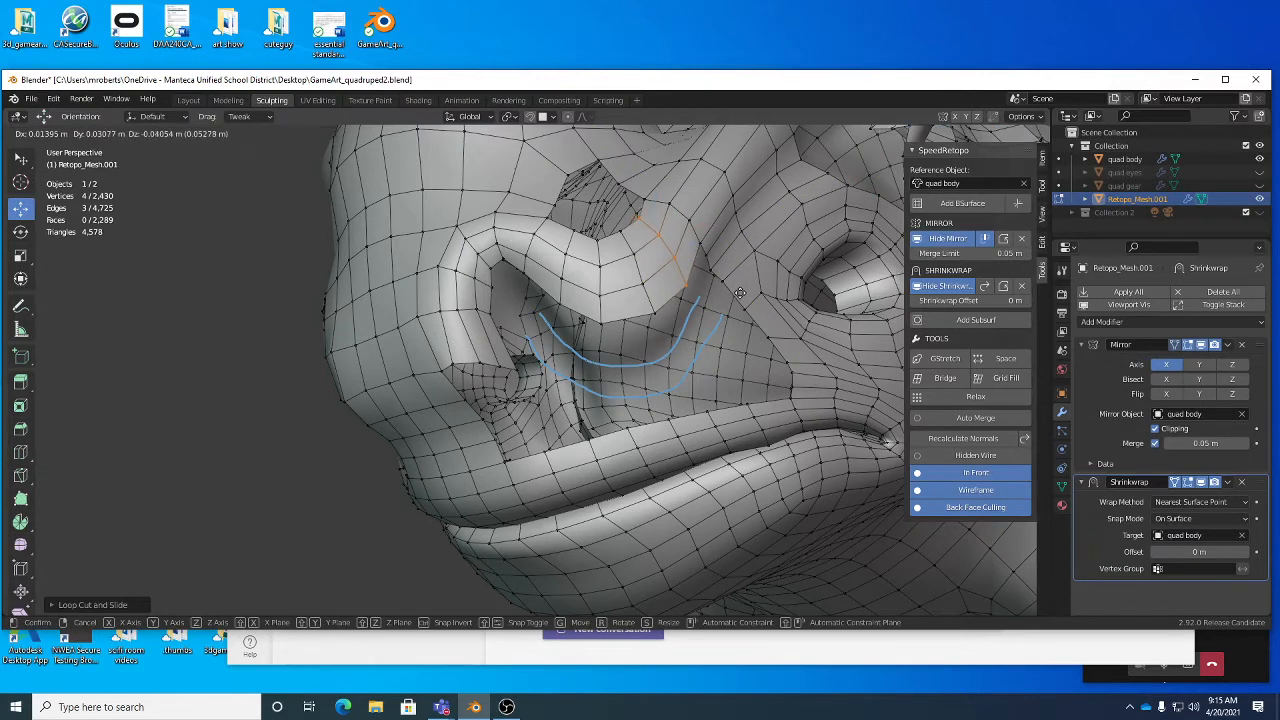
left_click(739, 292)
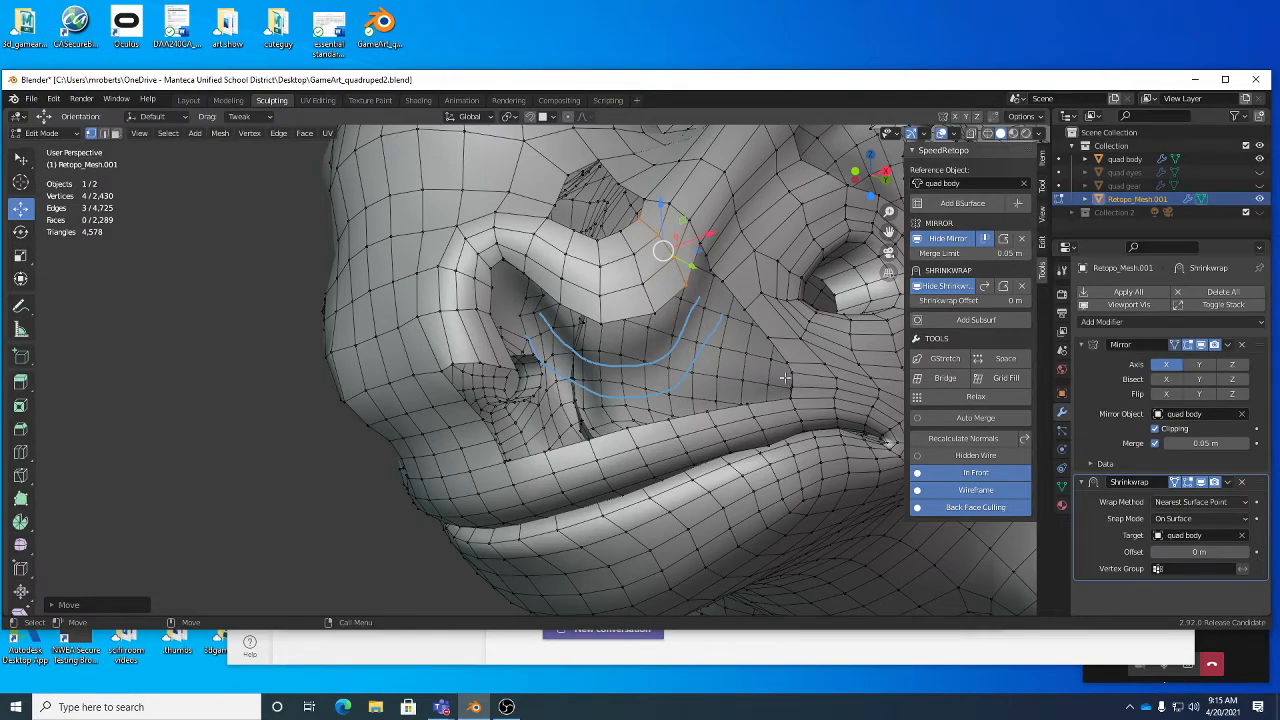
Step: Select the end vertices of the ridge's lower border and the shortest path of vertices between them
mouse_move(658, 360)
middle_mouse_down()
mouse_move(692, 380)
mouse_move(663, 385)
middle_mouse_up()
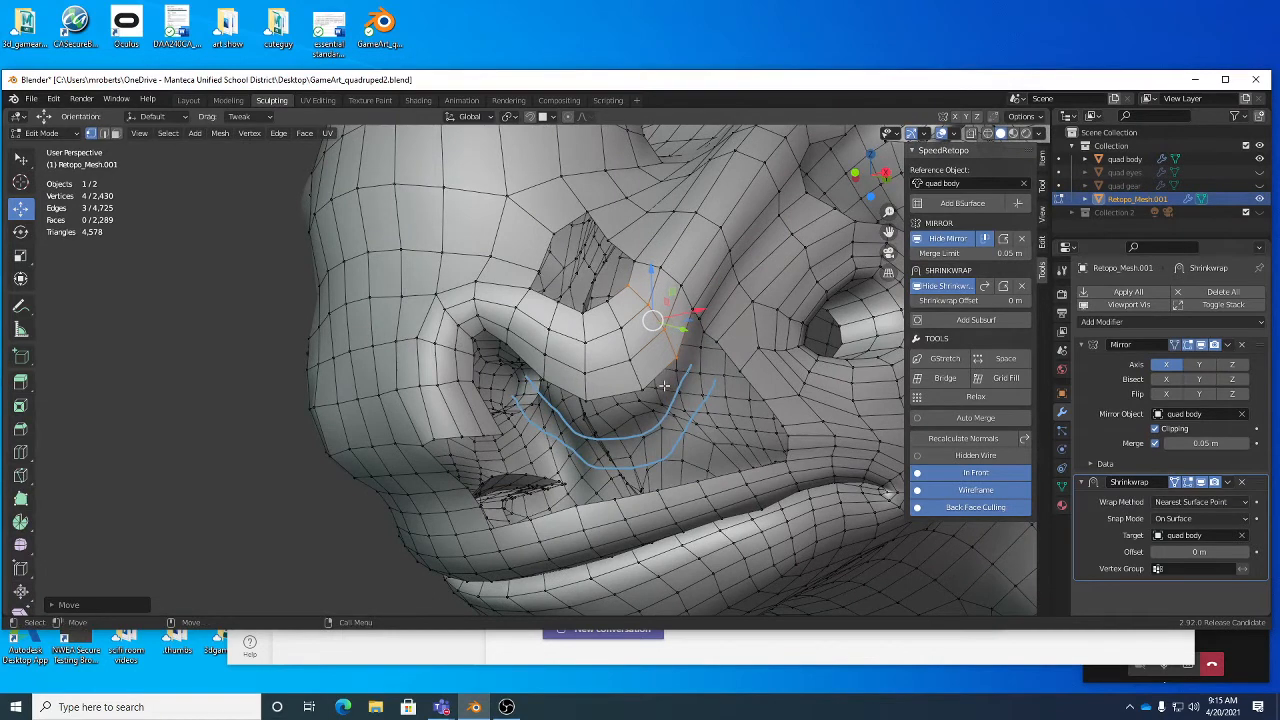
key("w")
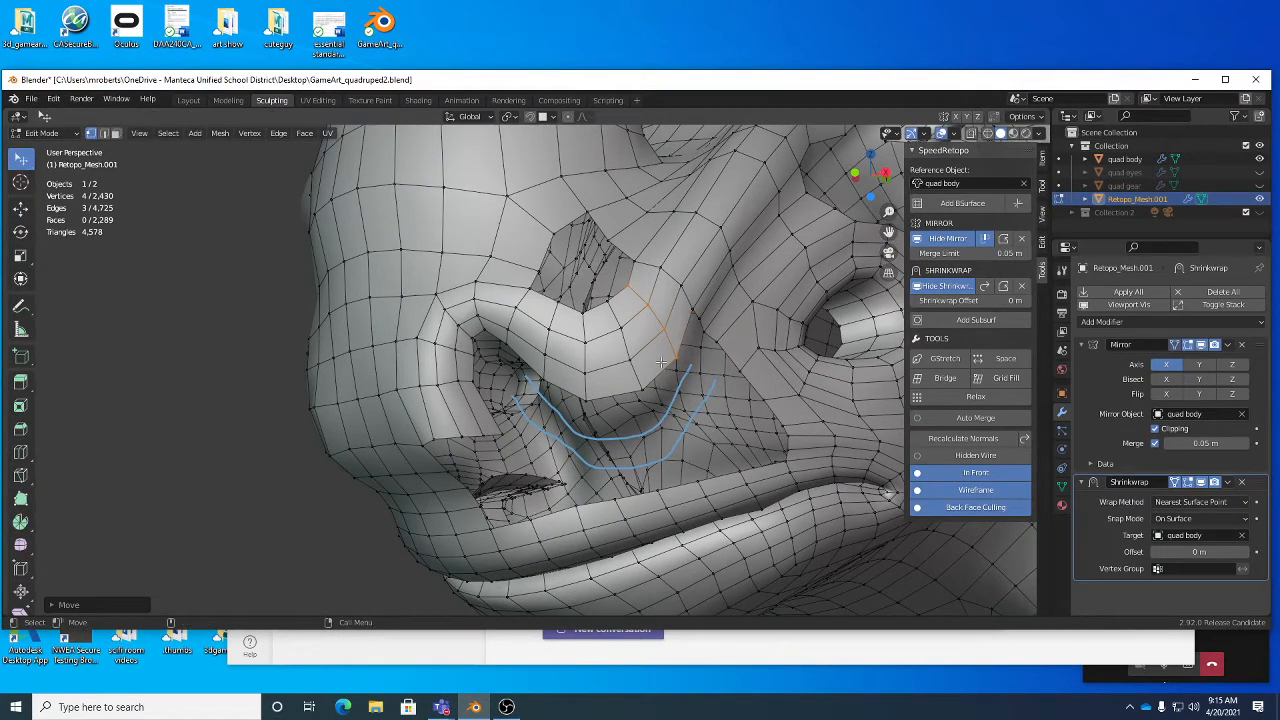
left_click(676, 358)
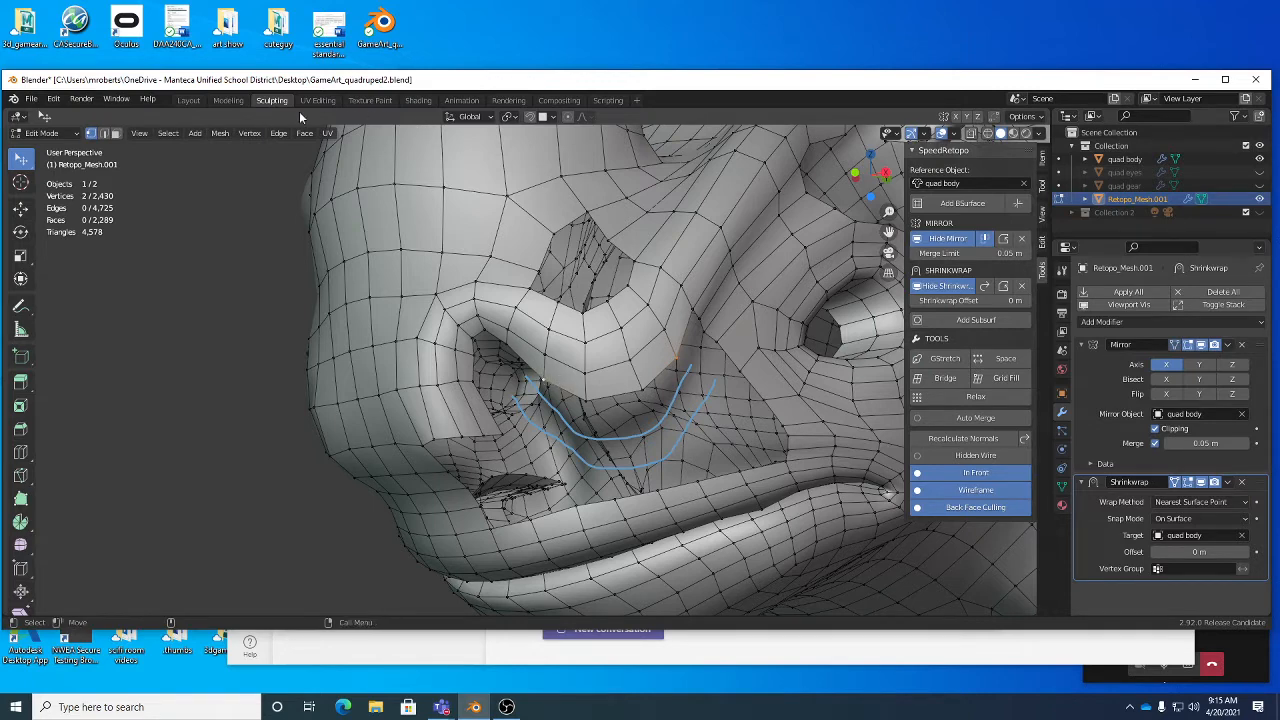
left_click(168, 133)
mouse_move(215, 356)
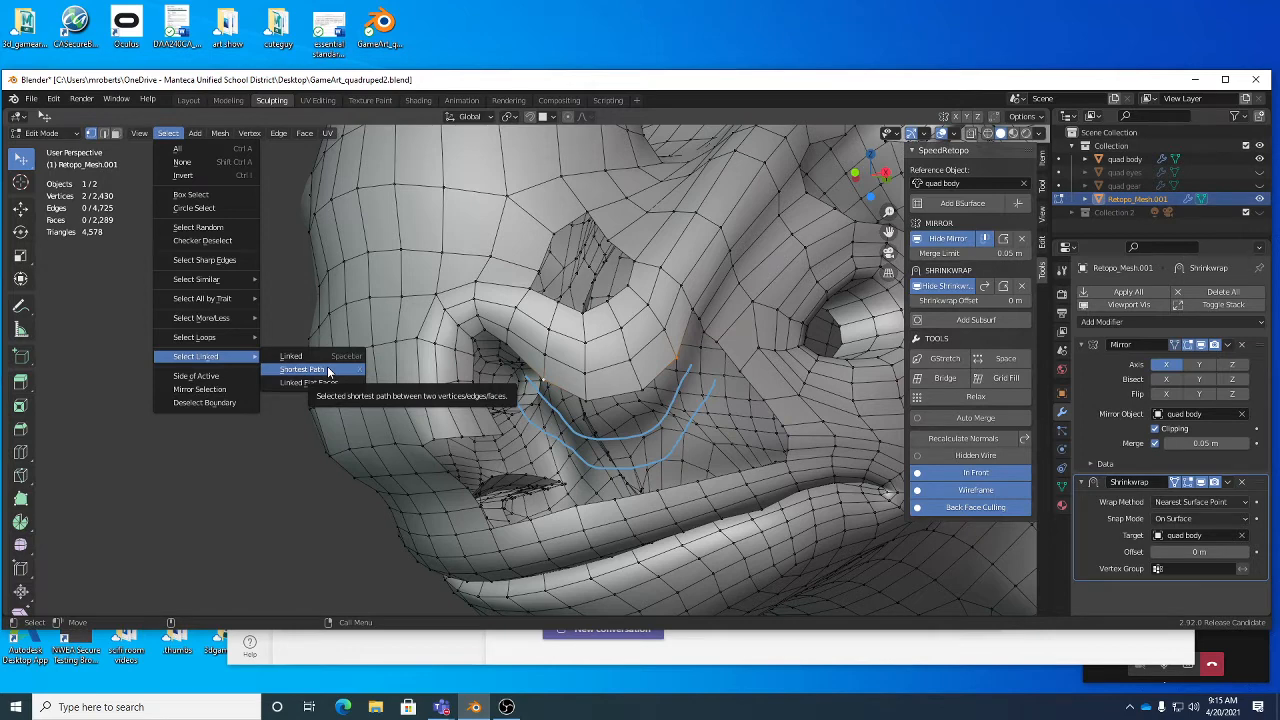
left_click(328, 370)
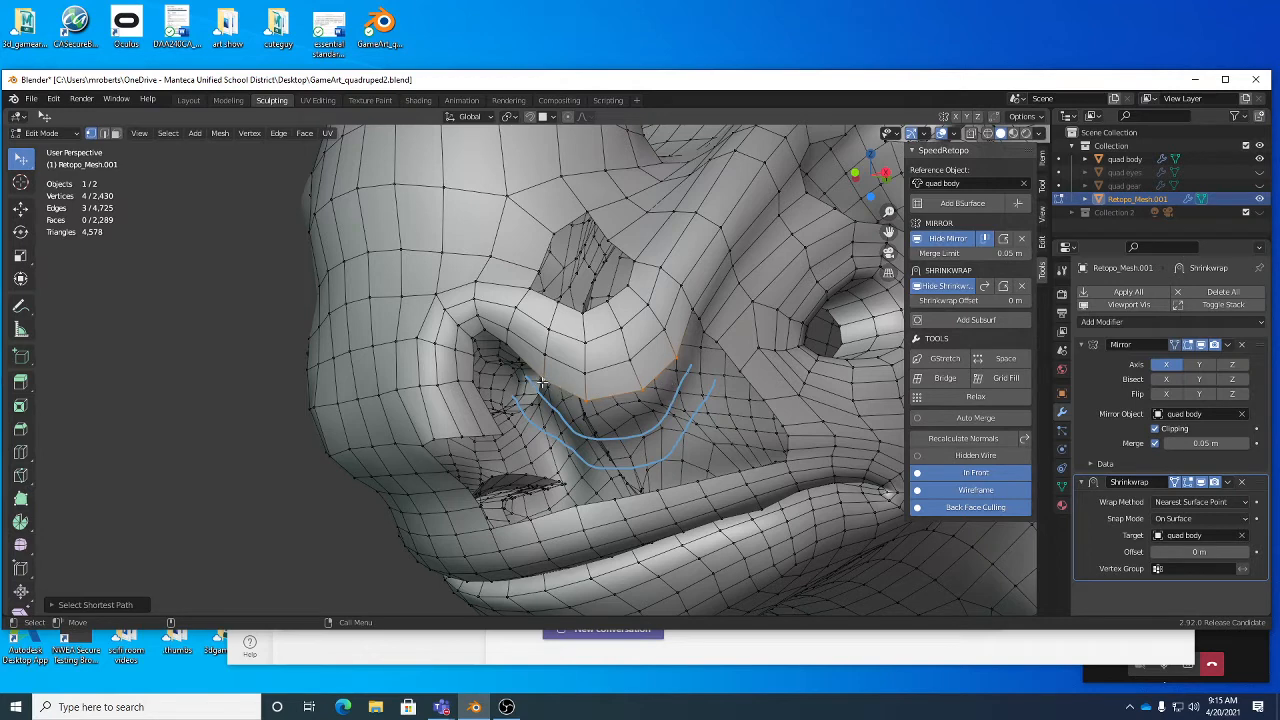
Step: Generate a BSurface from the selected border and the two guide strokes, with Follow set to 2
left_click(978, 204)
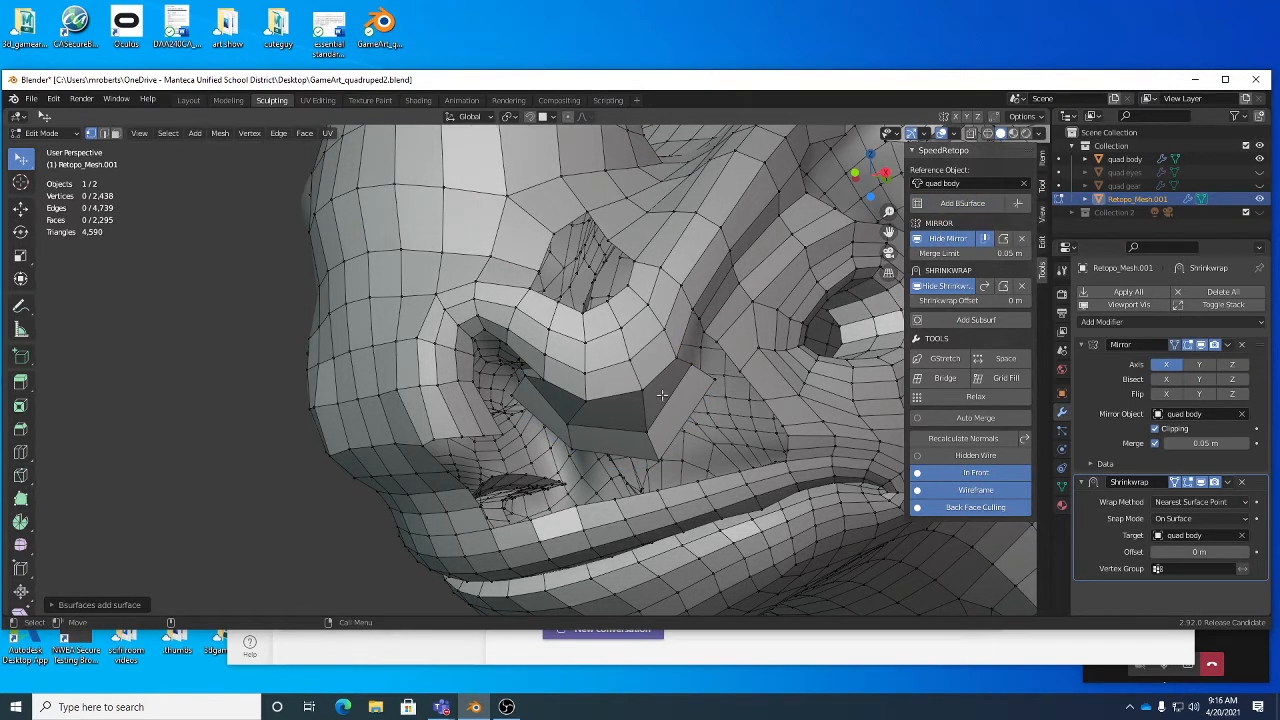
middle_click_drag(662, 395, 666, 328)
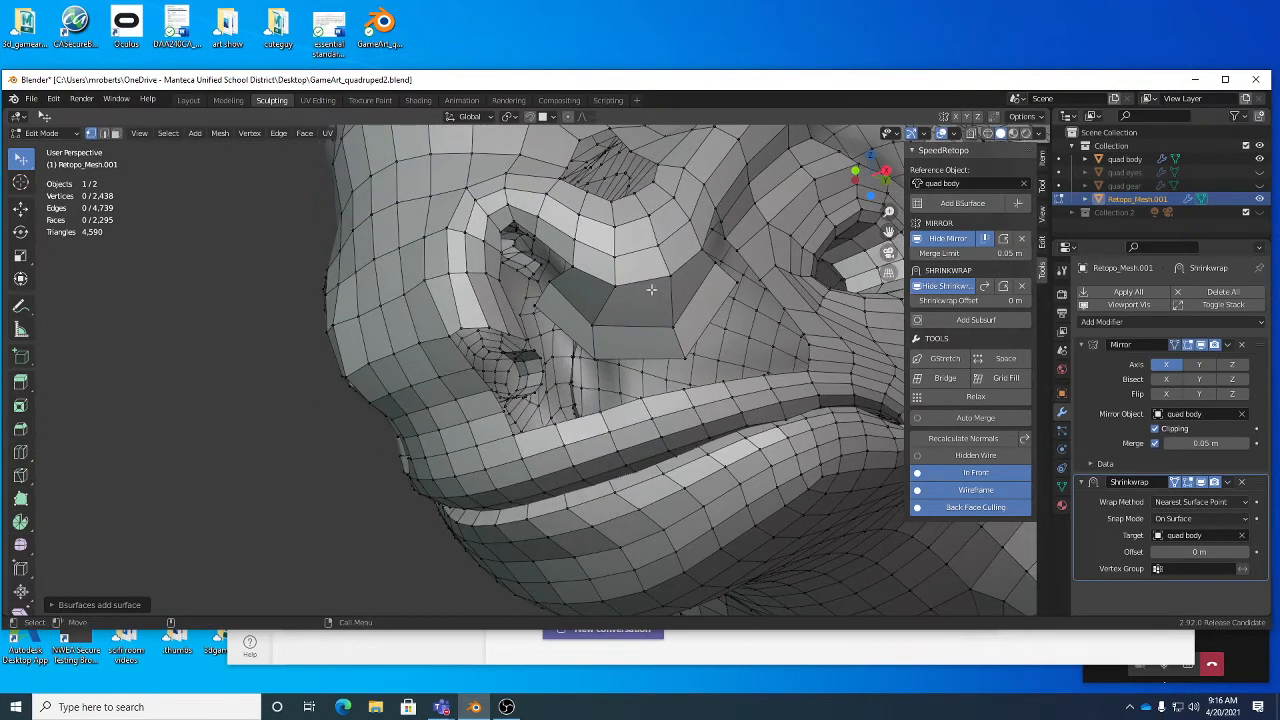
left_click(99, 604)
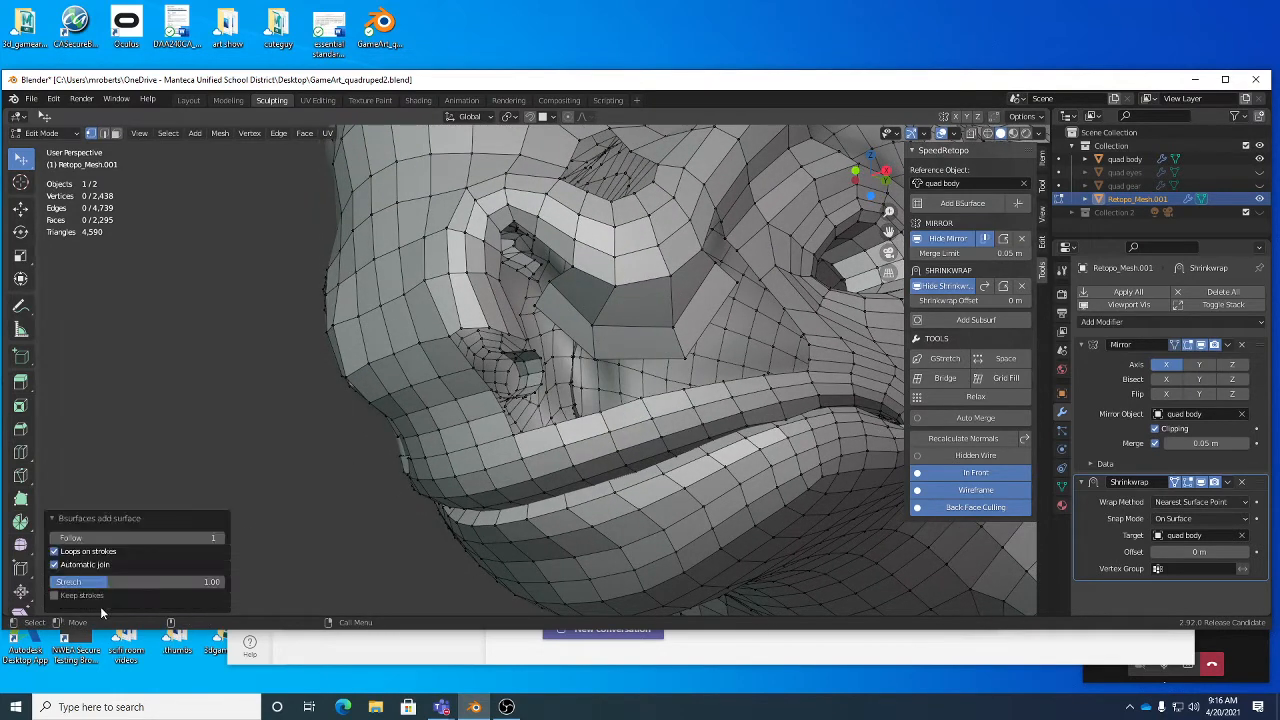
left_click(221, 541)
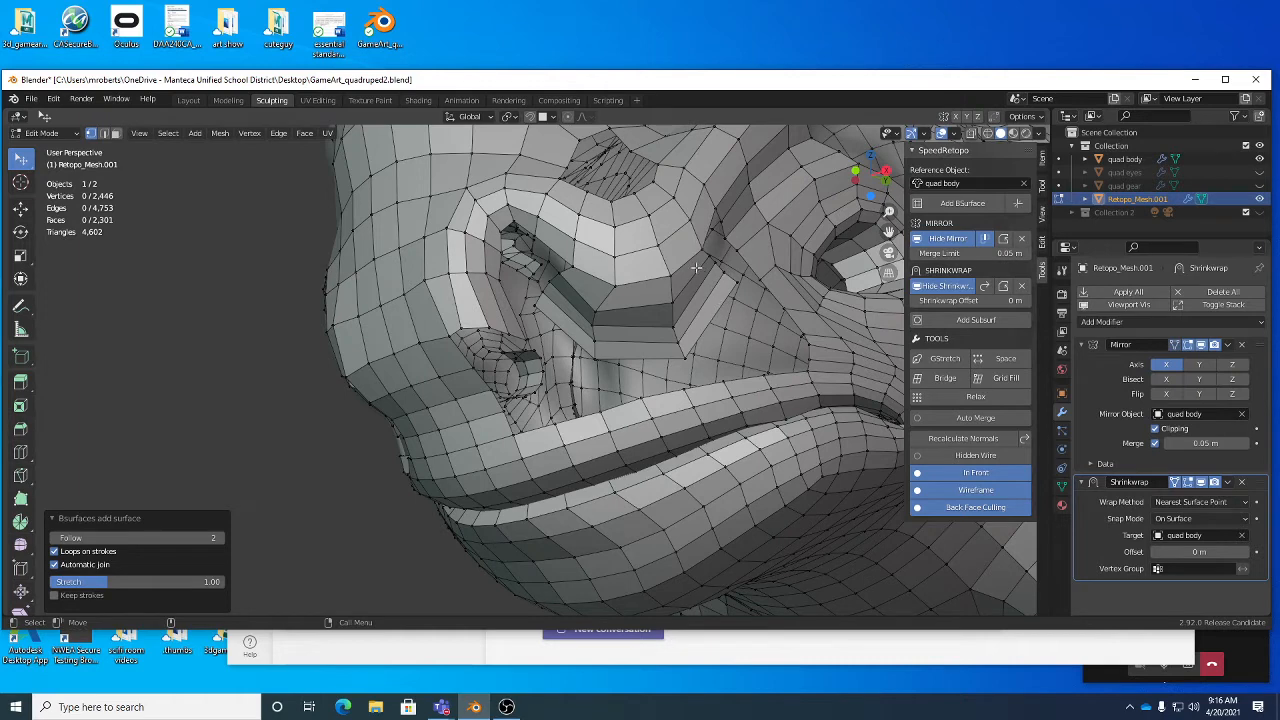
Step: Set the new BSurface's Follow value to 1 and recalculate the retopology mesh's normals
left_click(55, 538)
left_click(78, 518)
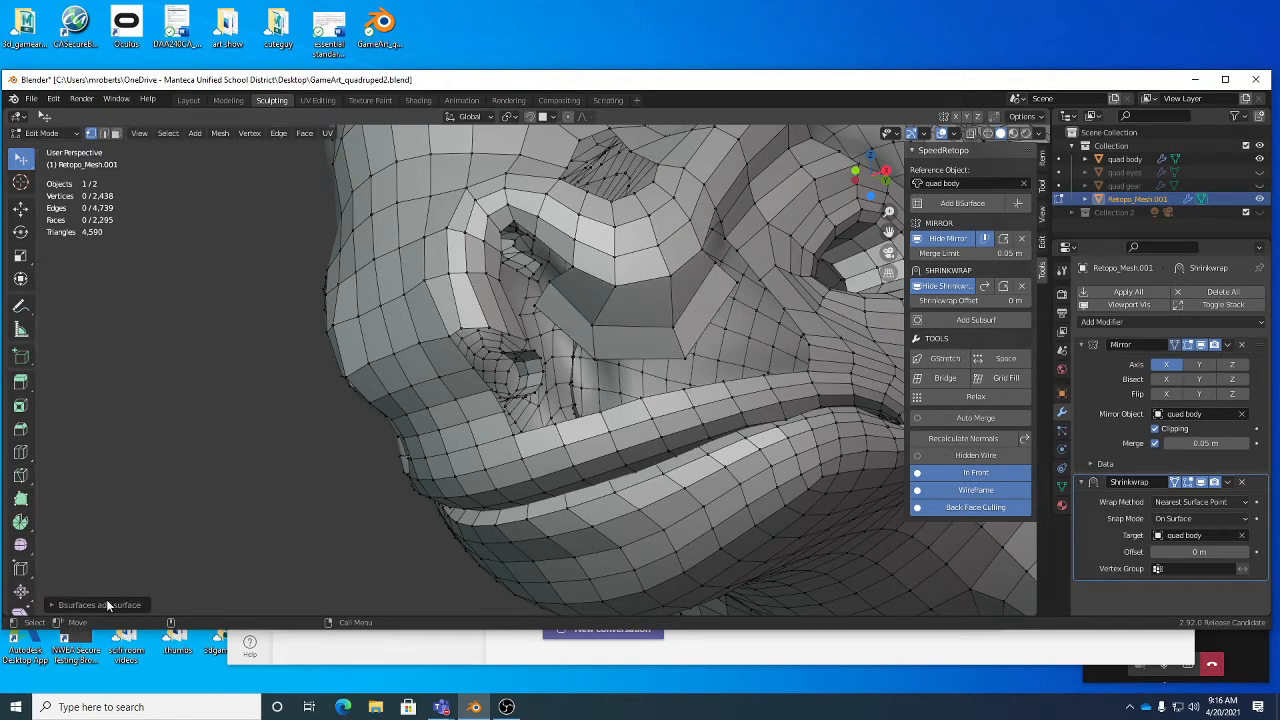
left_click(112, 605)
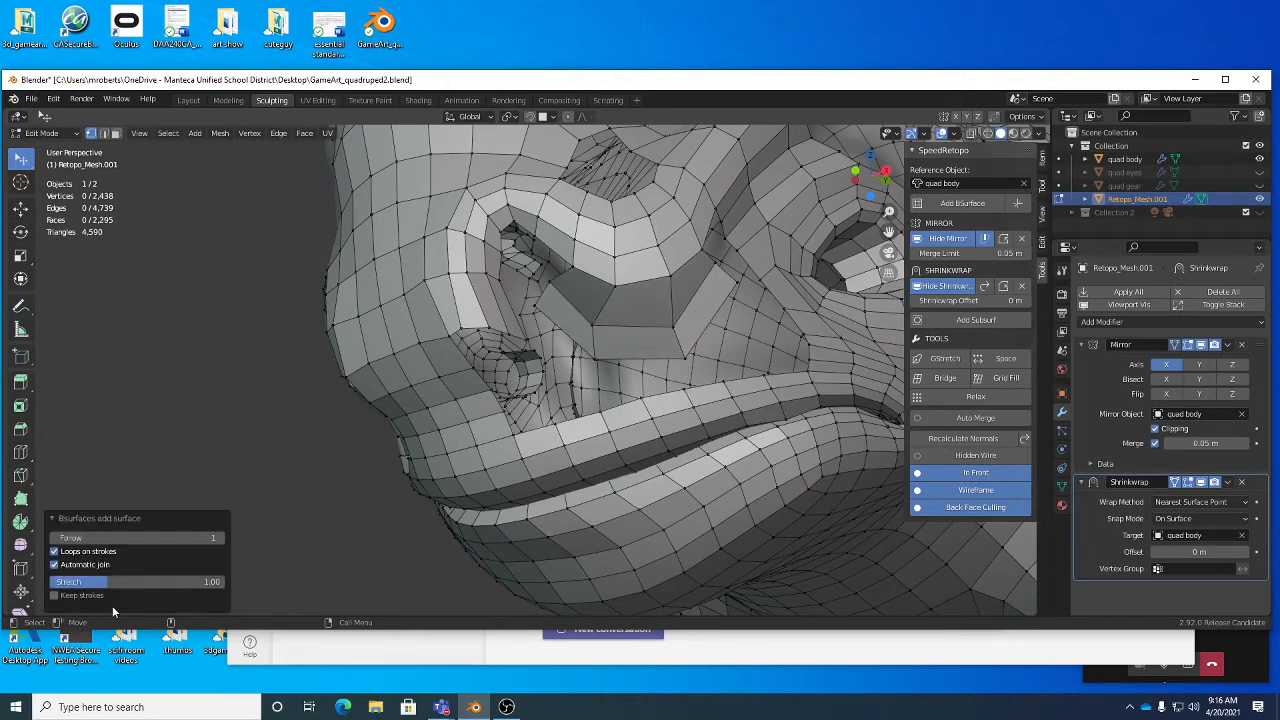
left_click(91, 518)
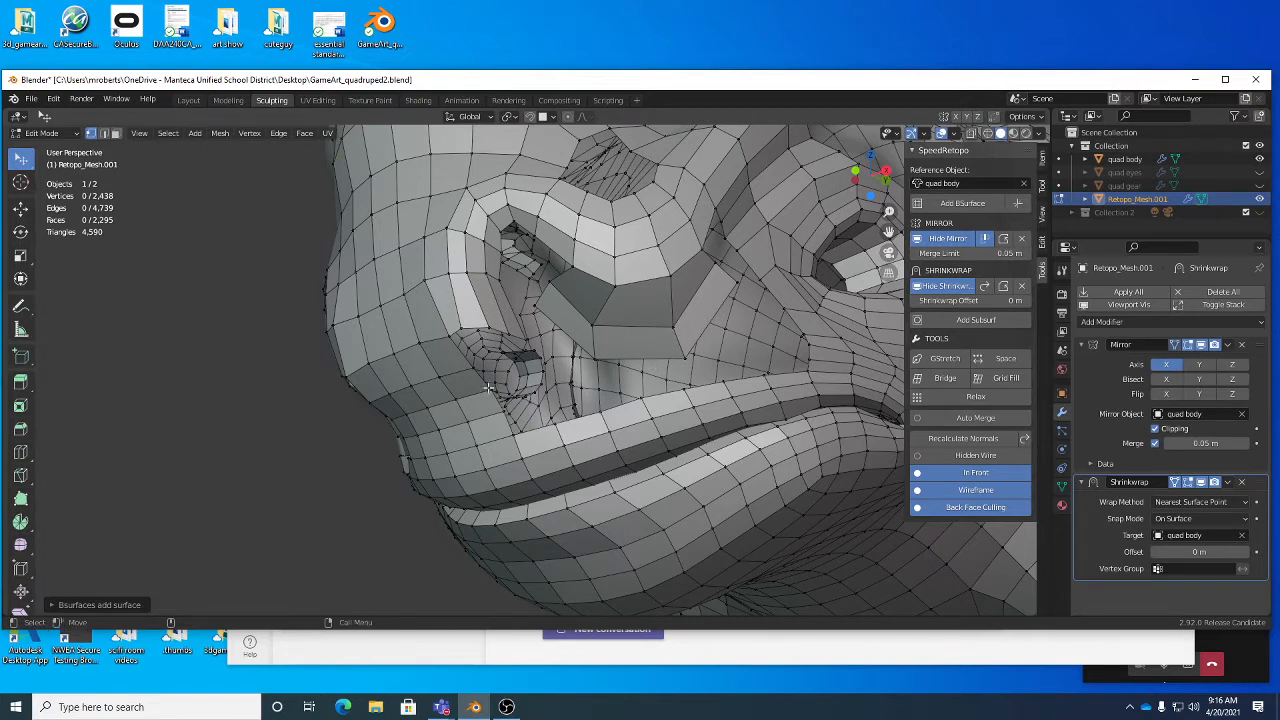
left_click(957, 440)
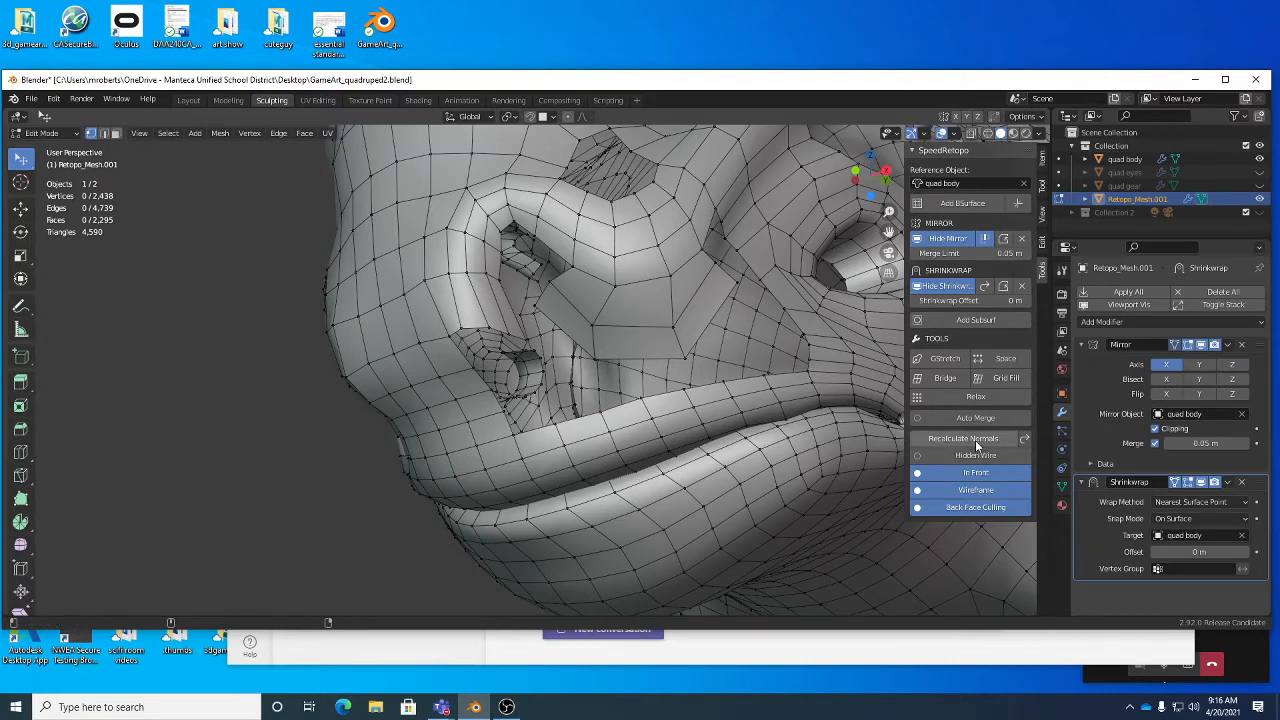
Step: Reposition individual vertices on the new strip below the snout ridge, between its nostril end and its middle
middle_click_drag(548, 328, 488, 350)
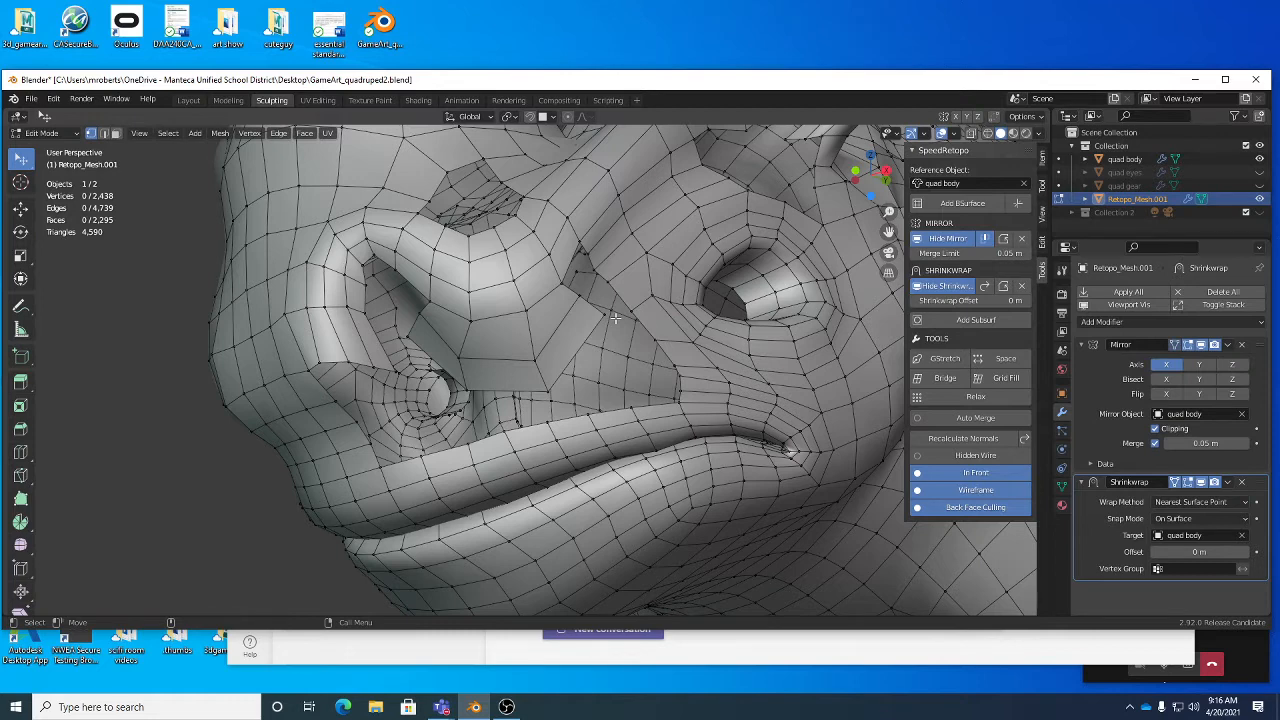
middle_click_drag(612, 314, 506, 317)
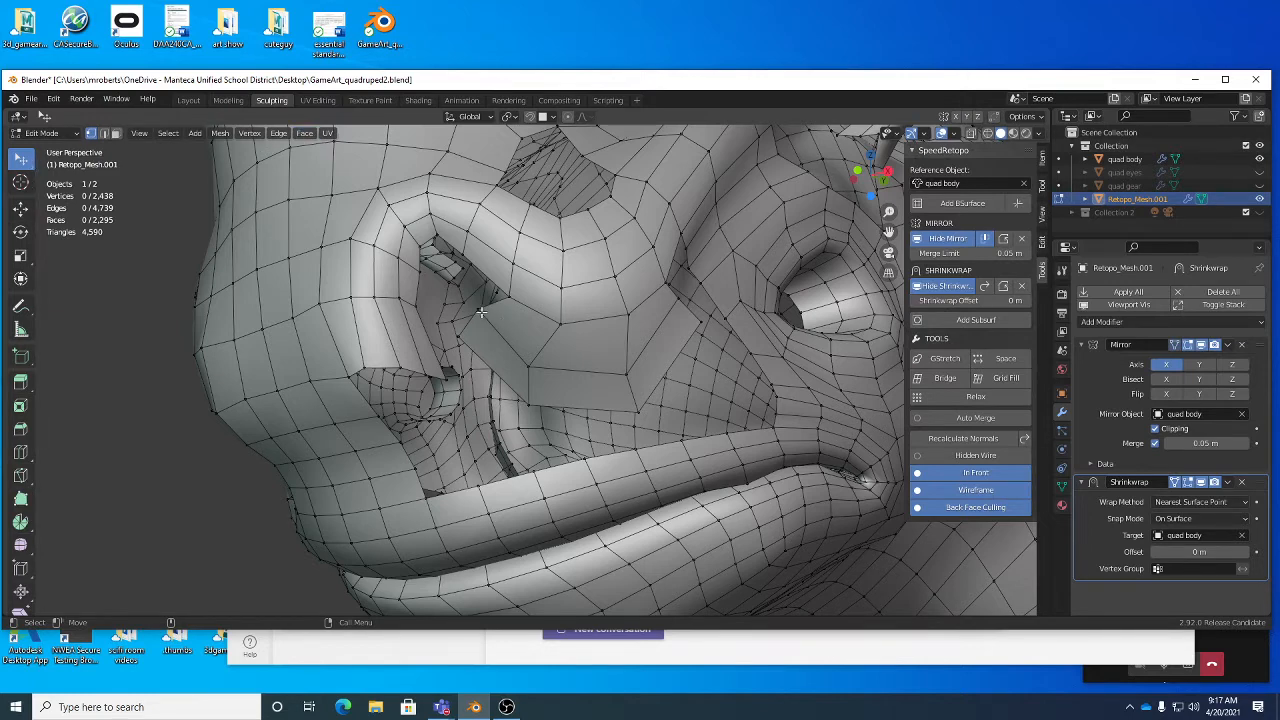
left_click_drag(477, 308, 547, 358)
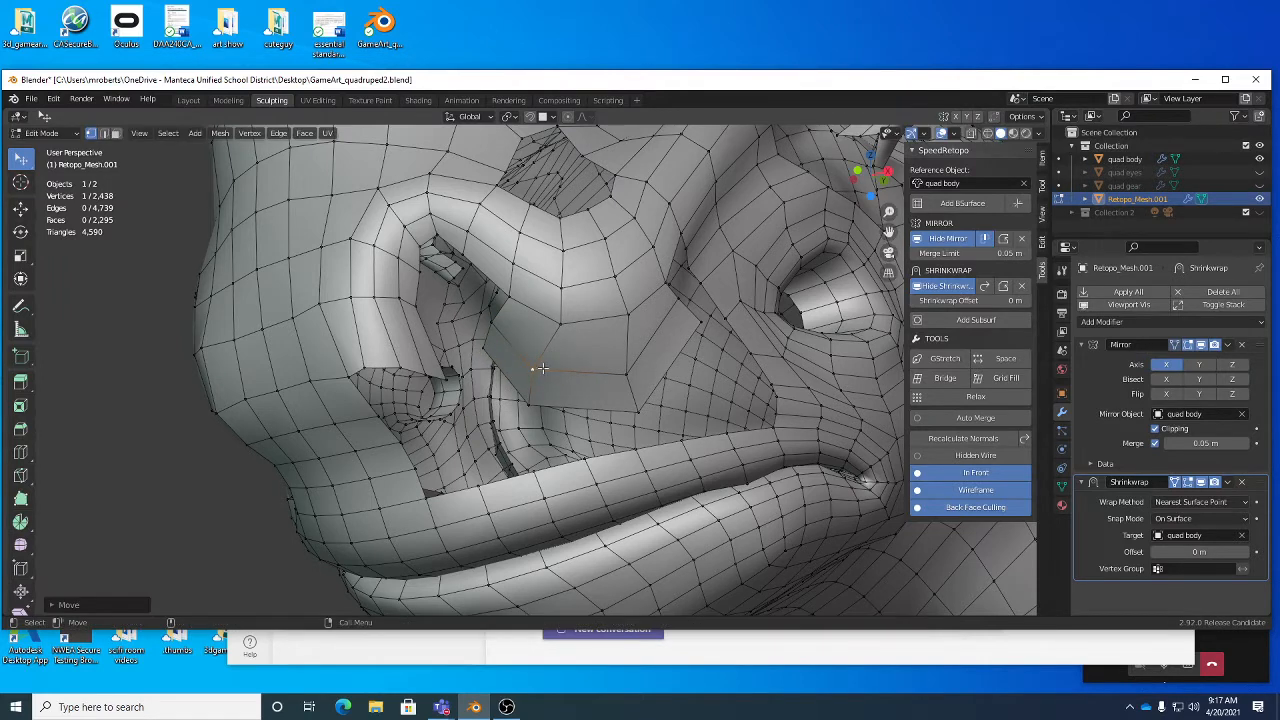
middle_click_drag(545, 370, 646, 394)
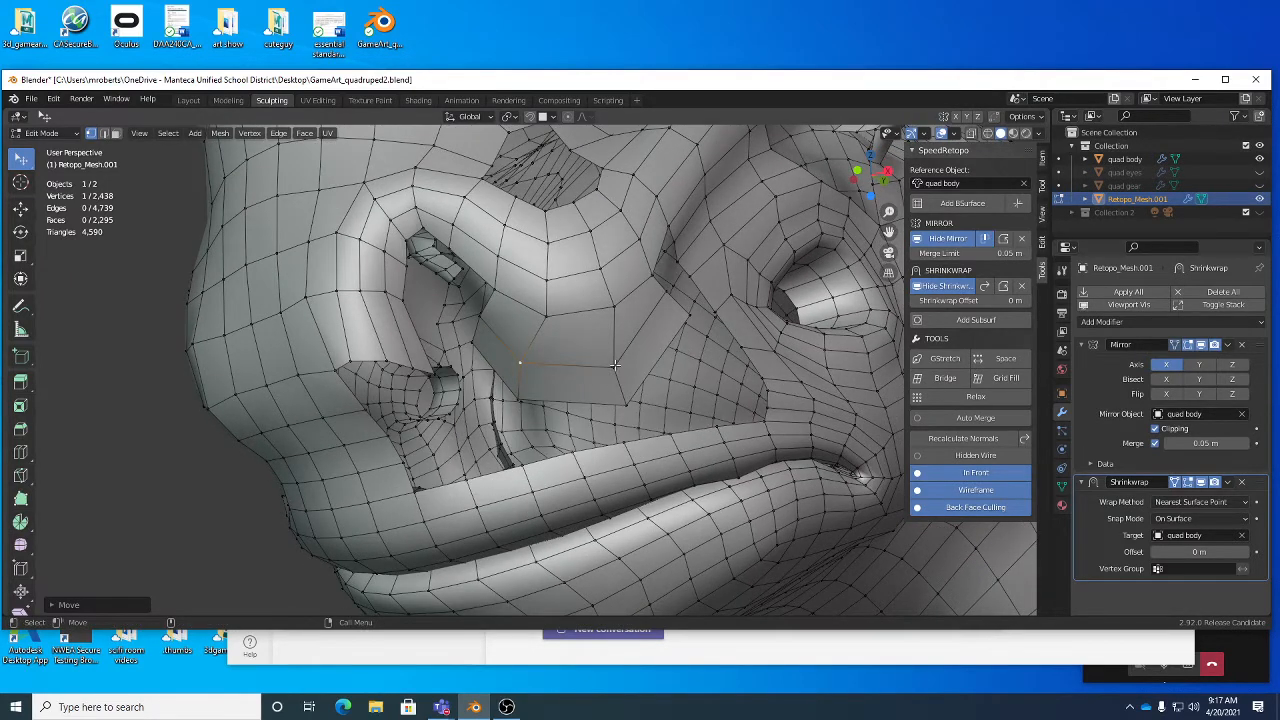
left_click_drag(616, 365, 521, 362)
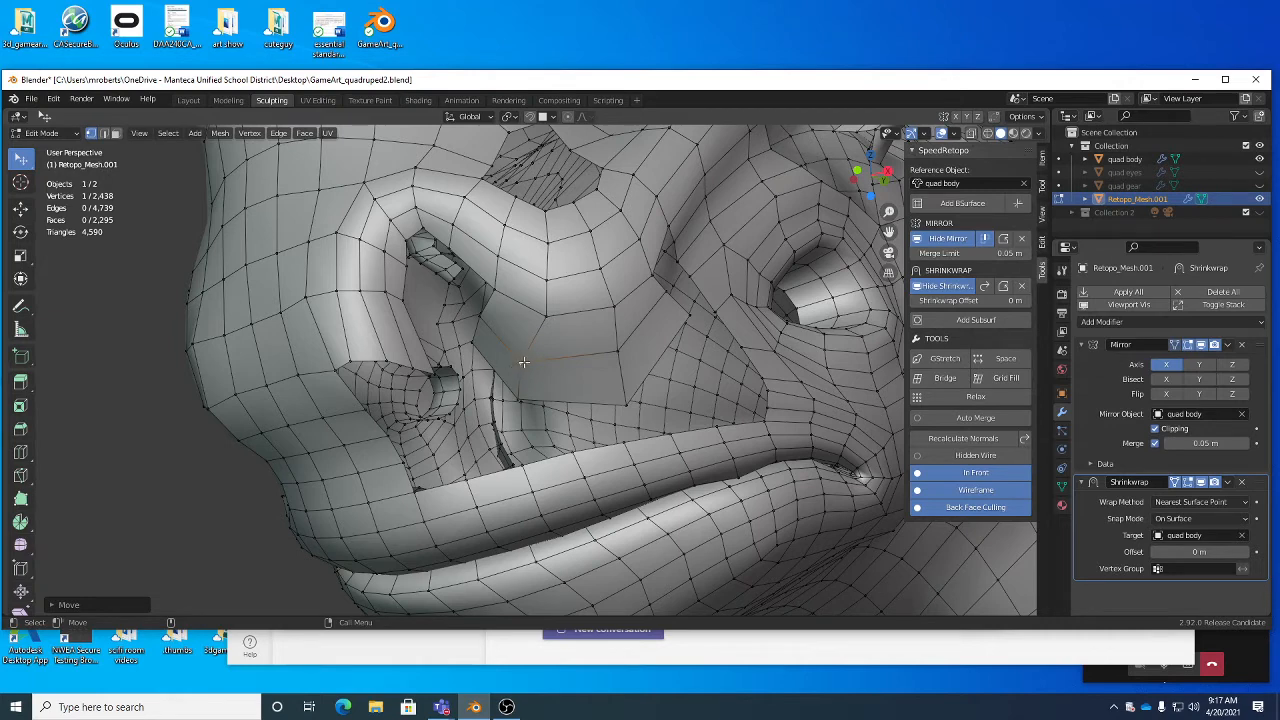
Step: With snapping enabled, move the vertices along the strip's lower rows and eye-side end to even out the faces, then turn snapping off
left_click(530, 117)
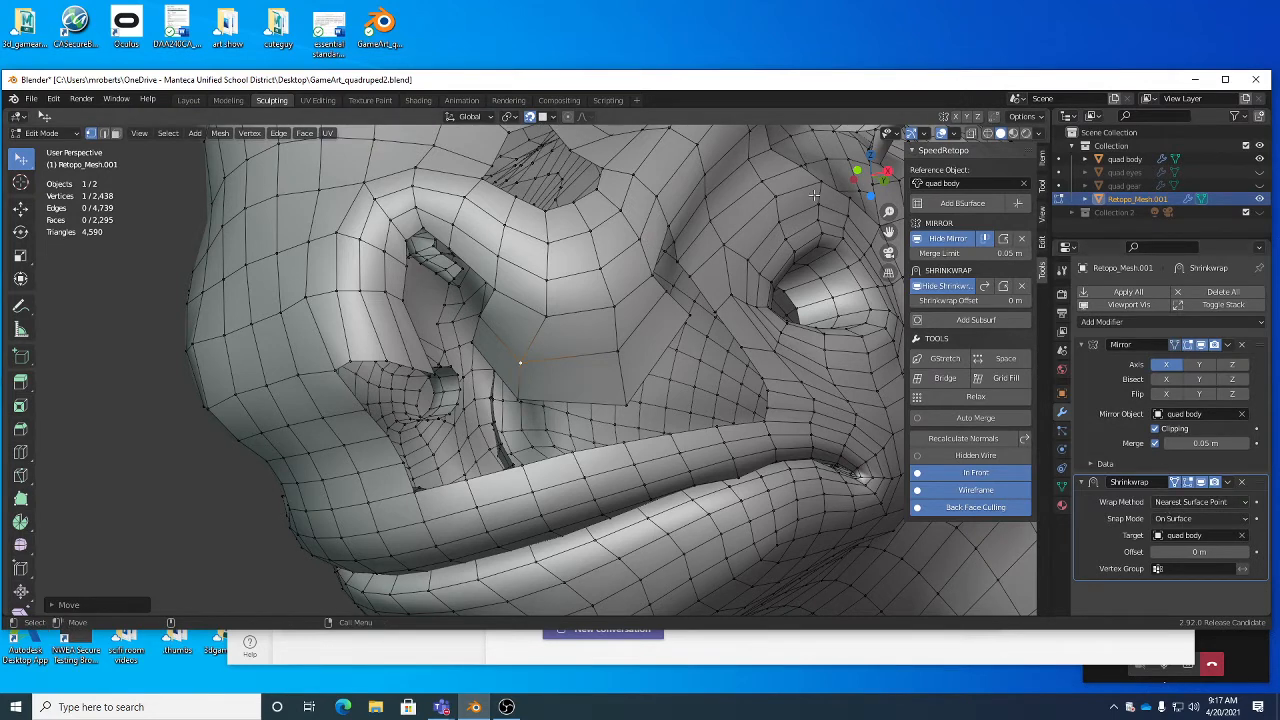
key("g")
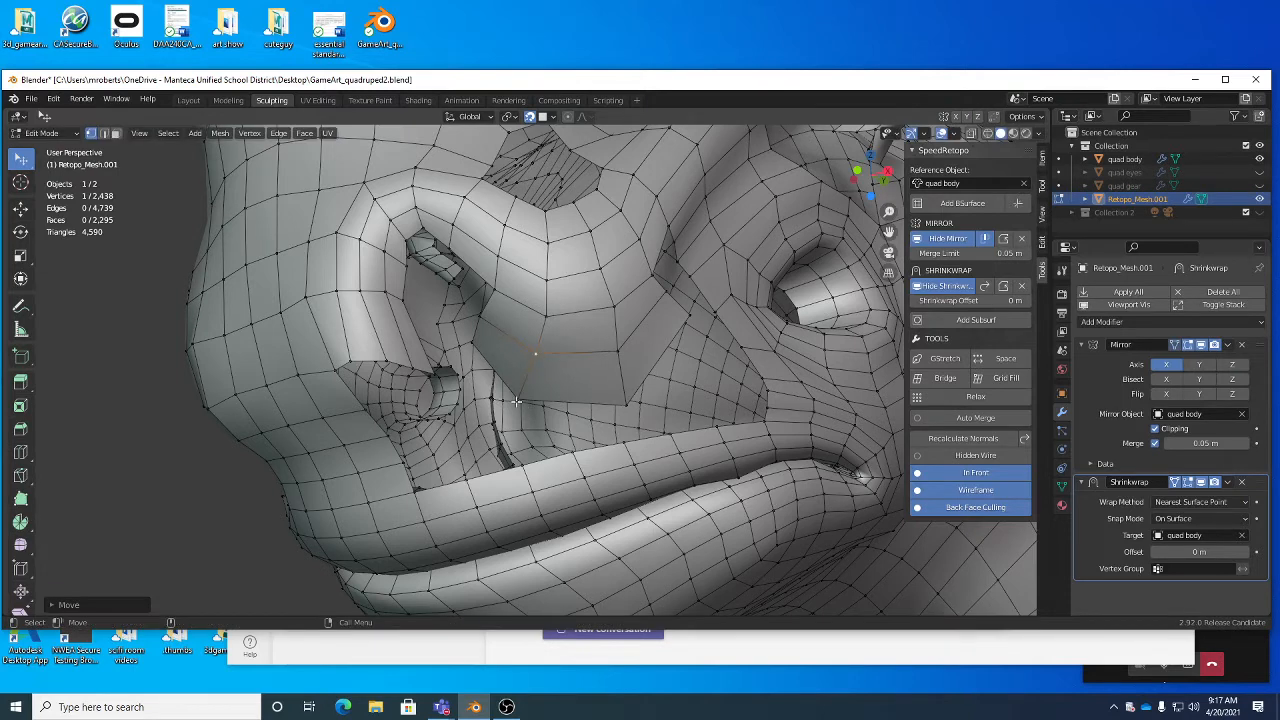
left_click(527, 395)
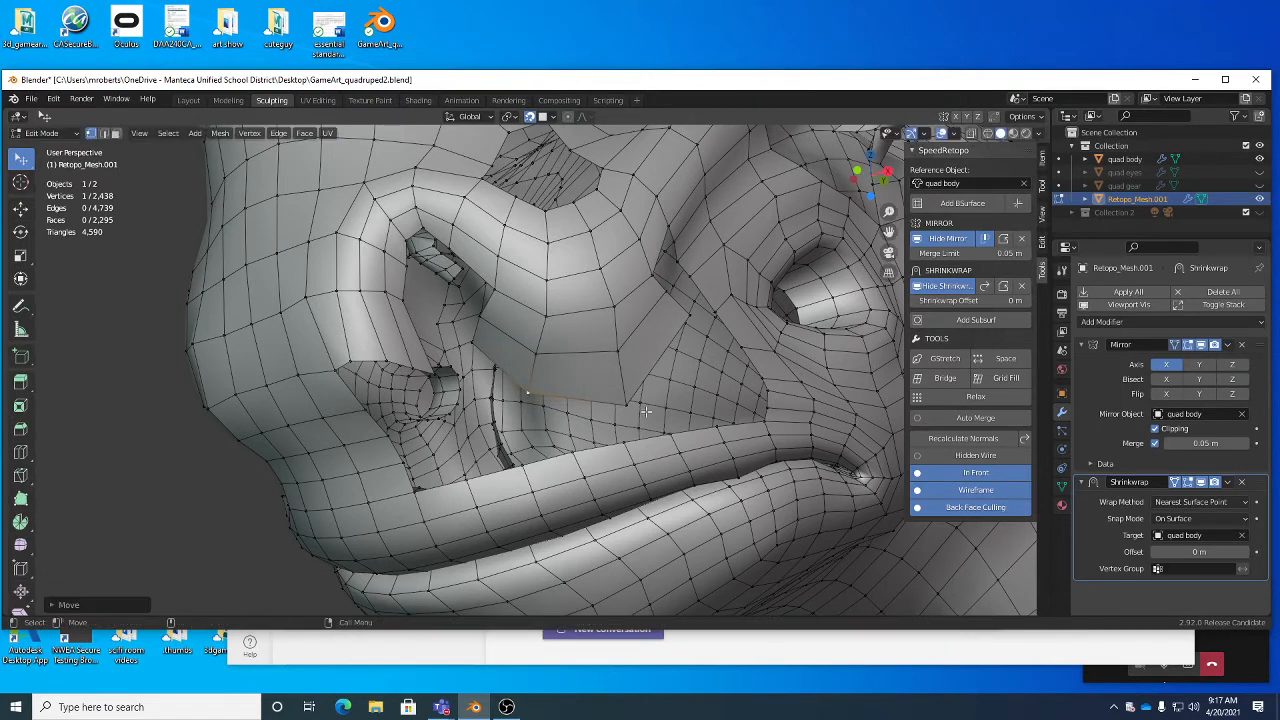
key("g")
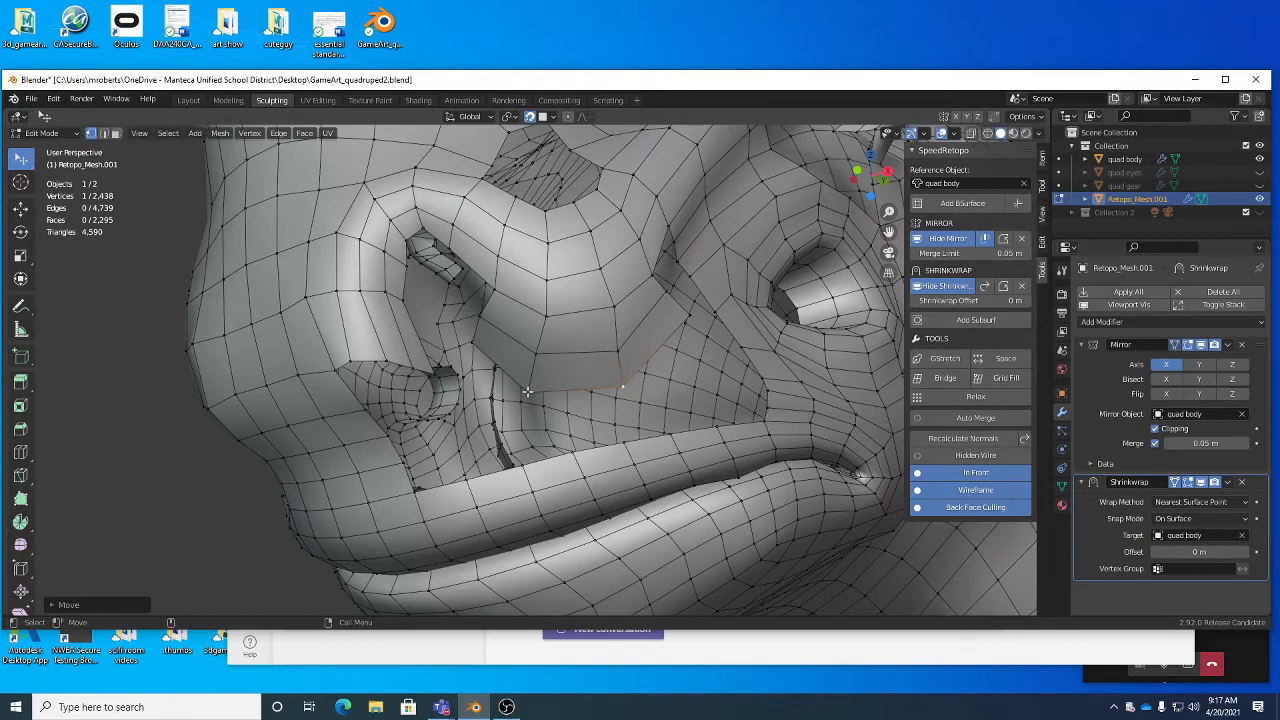
left_click_drag(530, 391, 529, 384)
left_click(619, 349)
left_click_drag(619, 349, 641, 314)
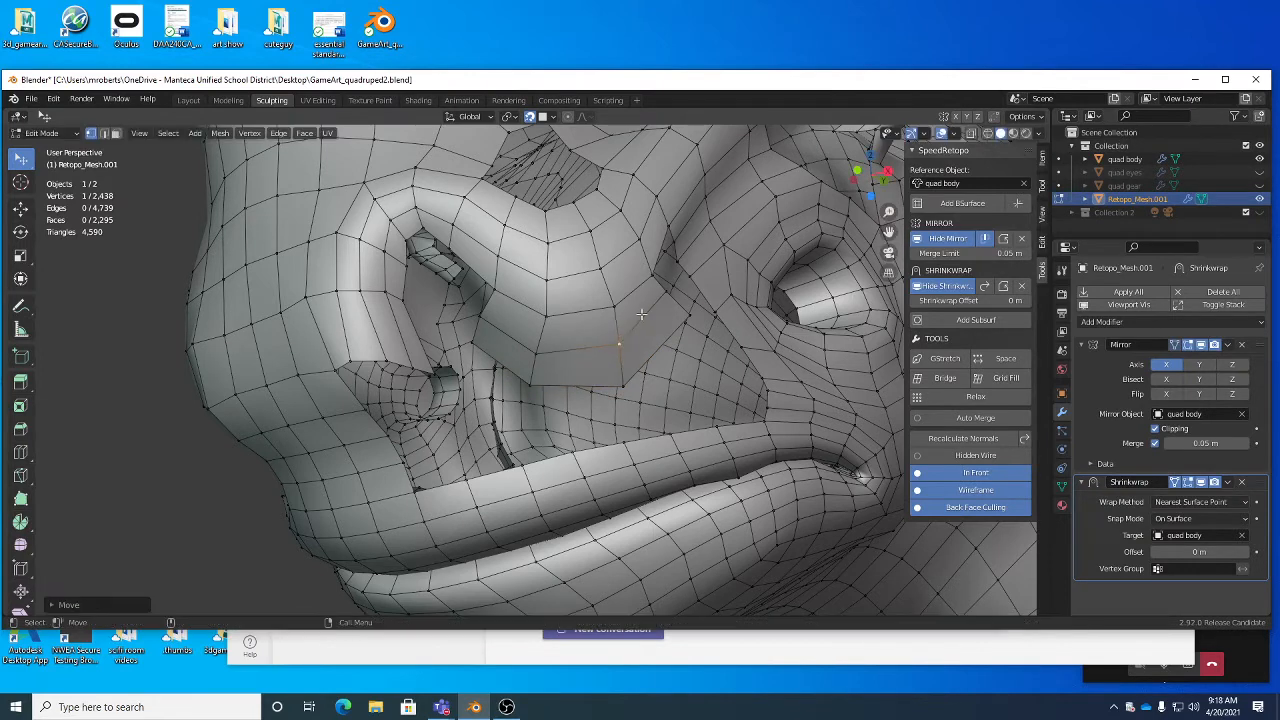
key("g")
left_click(689, 320)
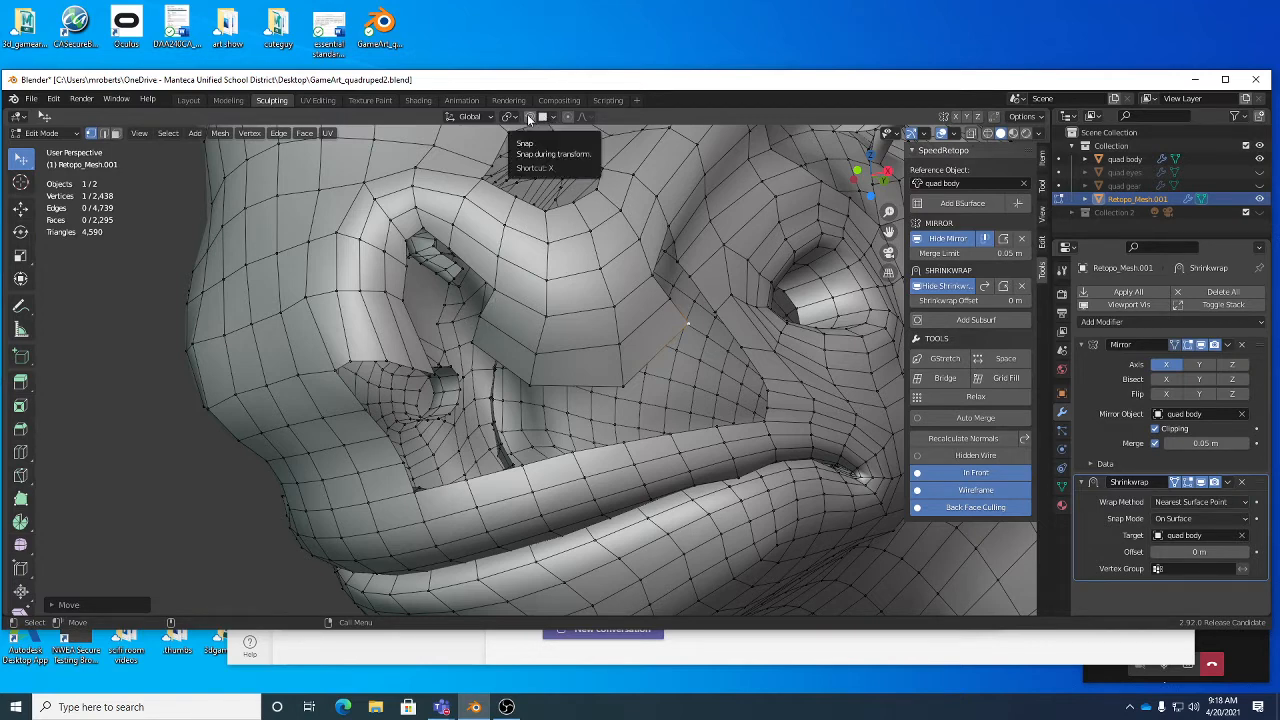
left_click(552, 118)
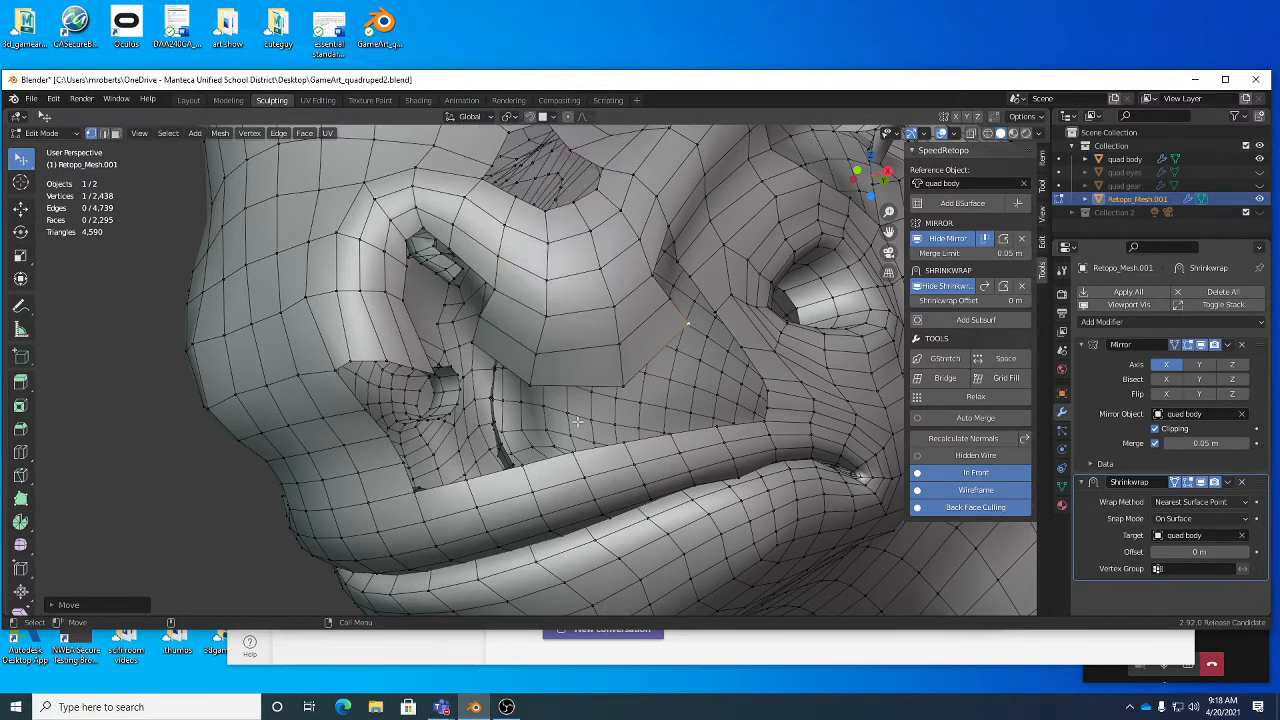
Step: Add two lengthwise loop cuts to the strip under the snout ridge, one in each row of faces
middle_click_drag(660, 360, 539, 407)
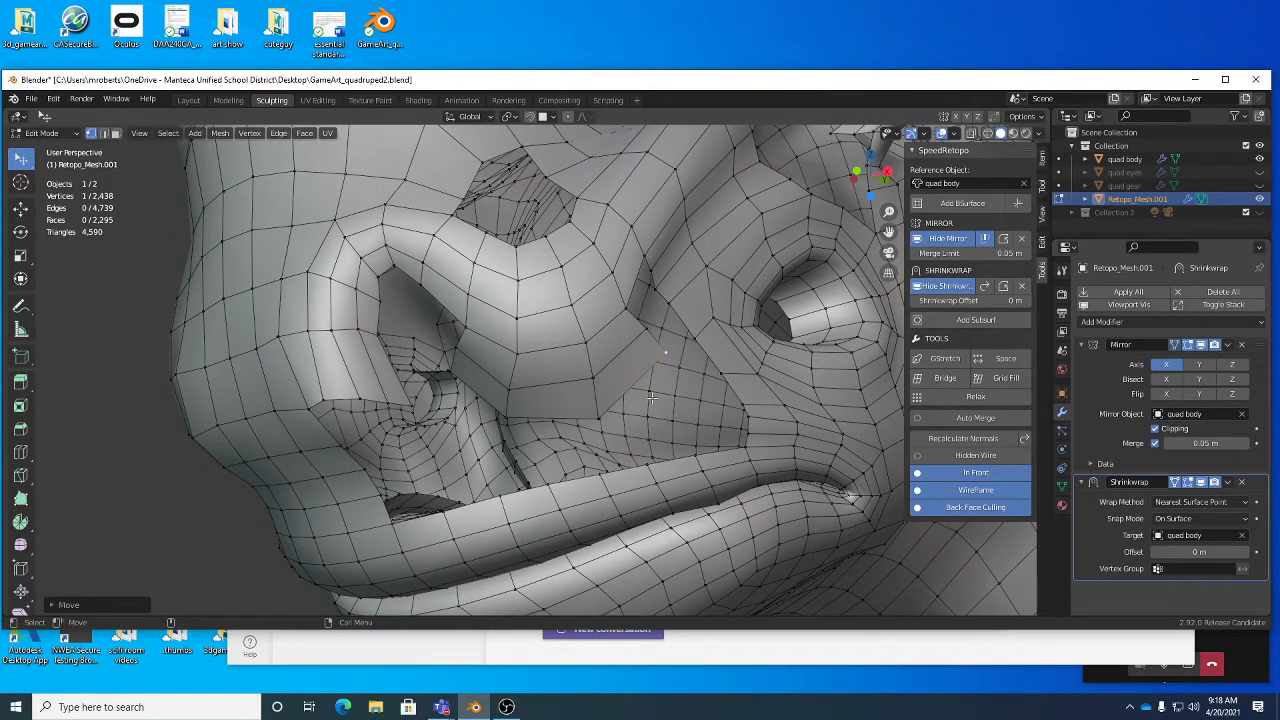
left_click(20, 452)
left_click(588, 360)
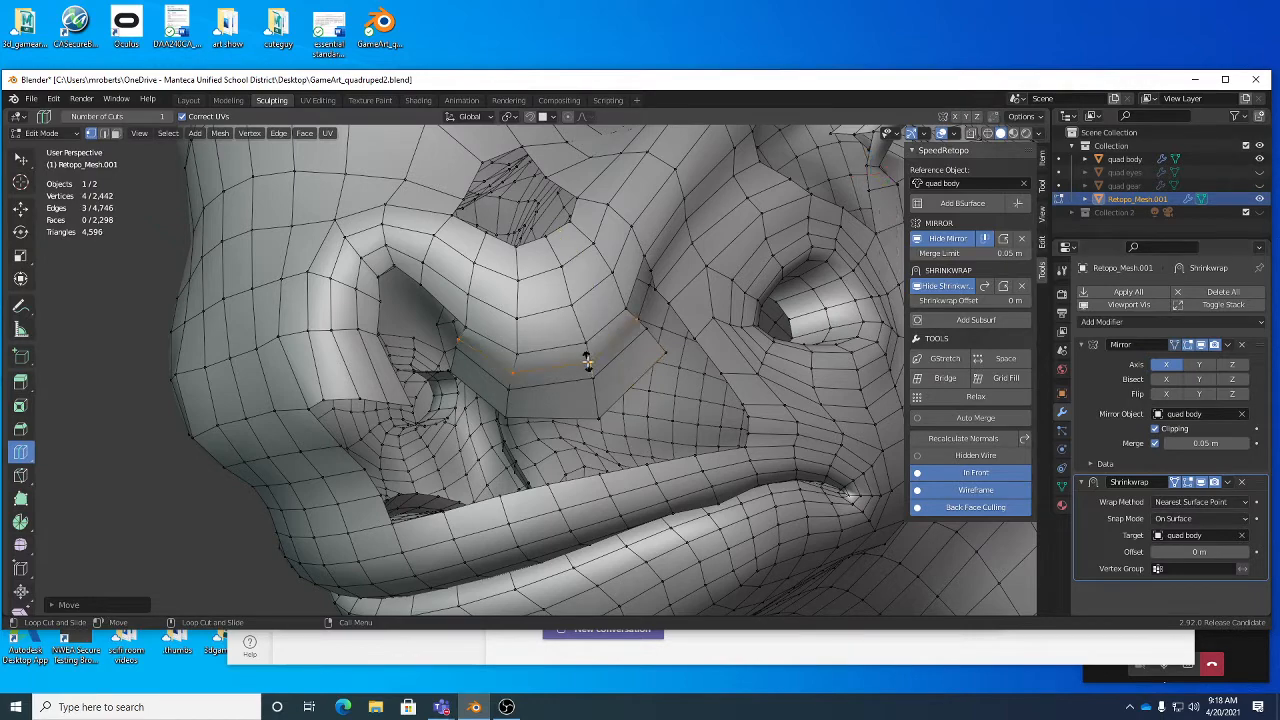
left_click(588, 360)
middle_click_drag(630, 372, 637, 412)
left_click(530, 380)
Step: Select the edge path at the strip's eye-side end and the four facing border edges near the eye, and bridge the two edge loops
key("2")
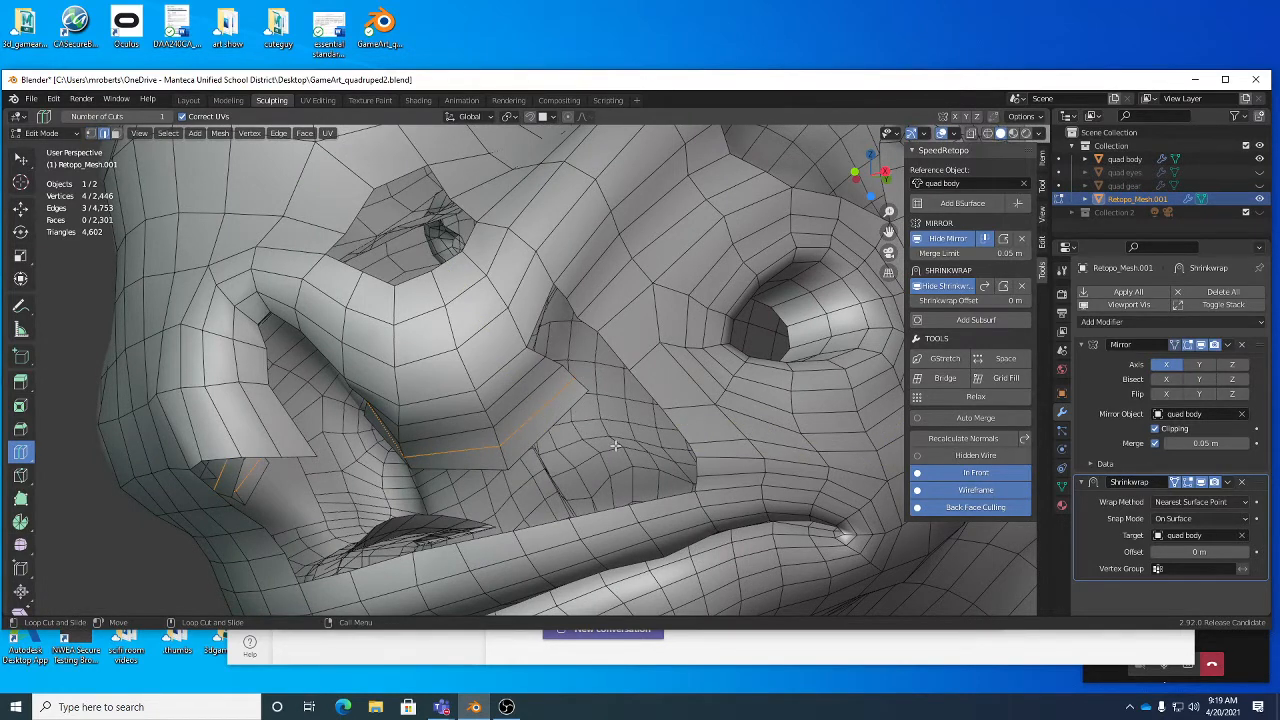
key("w")
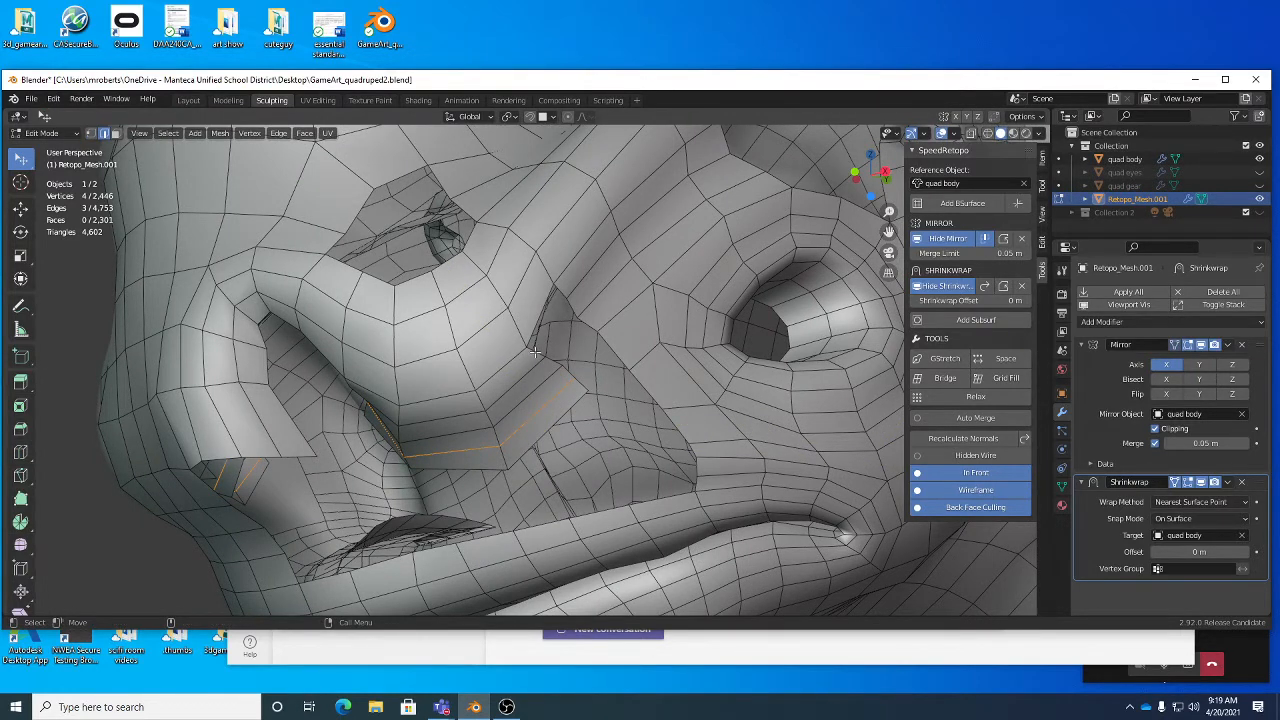
key("alt+a")
left_click(169, 134)
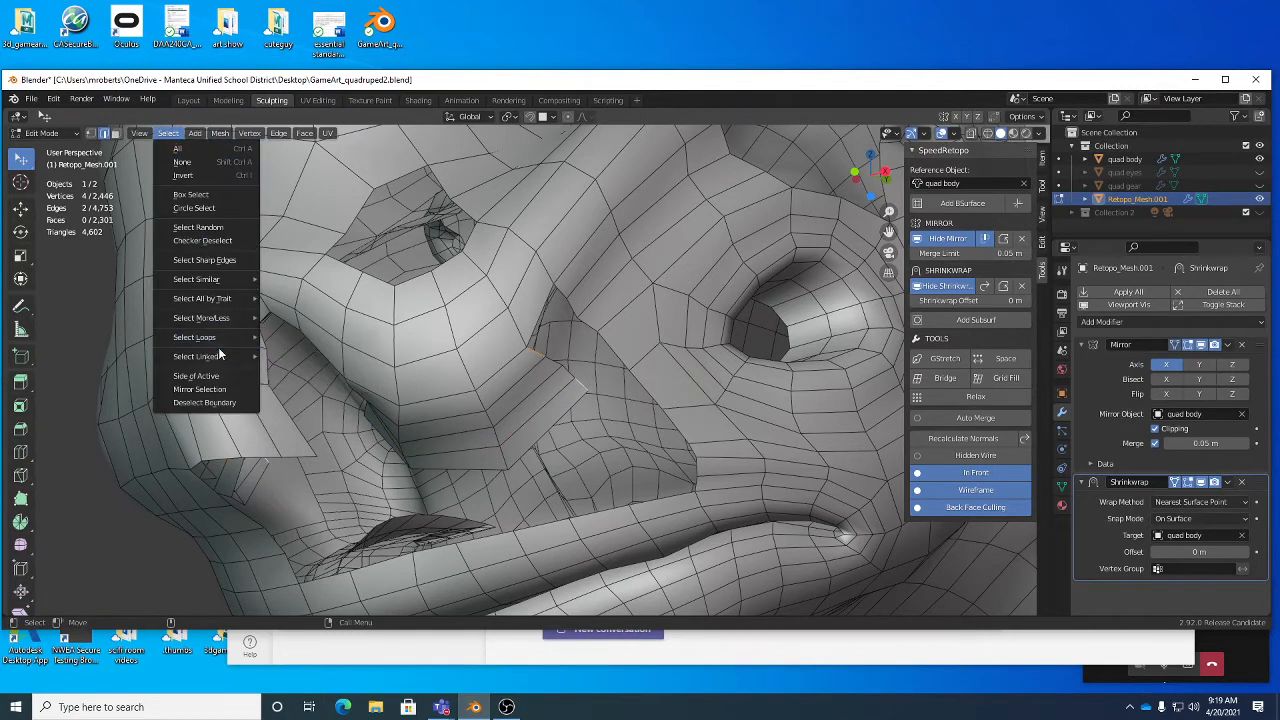
mouse_move(218, 356)
left_click(310, 370)
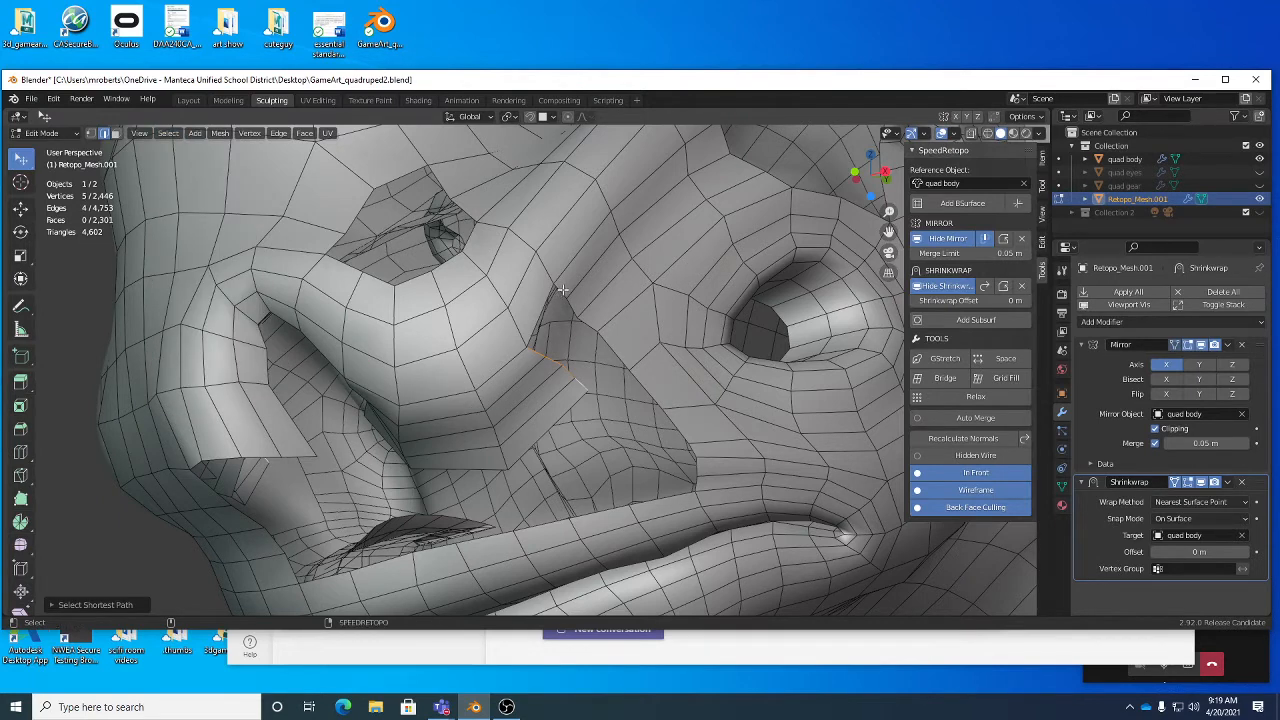
left_click(624, 335, "ctrl")
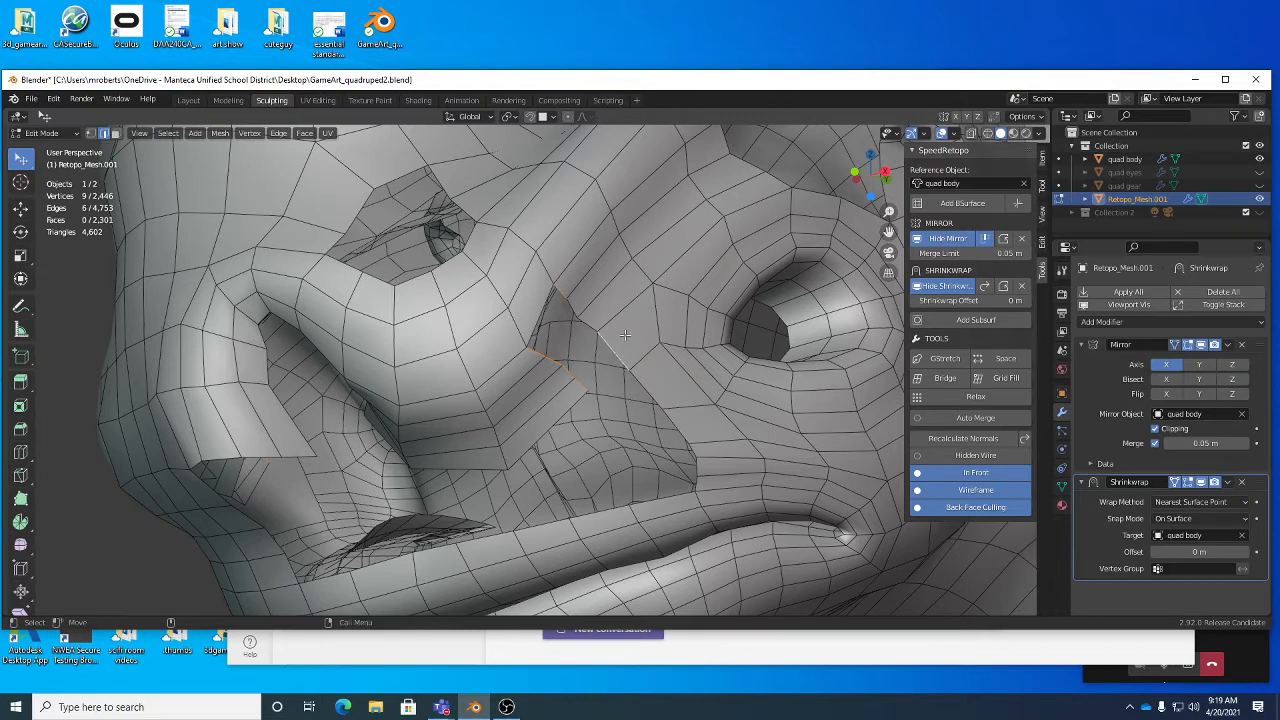
key("shift+r")
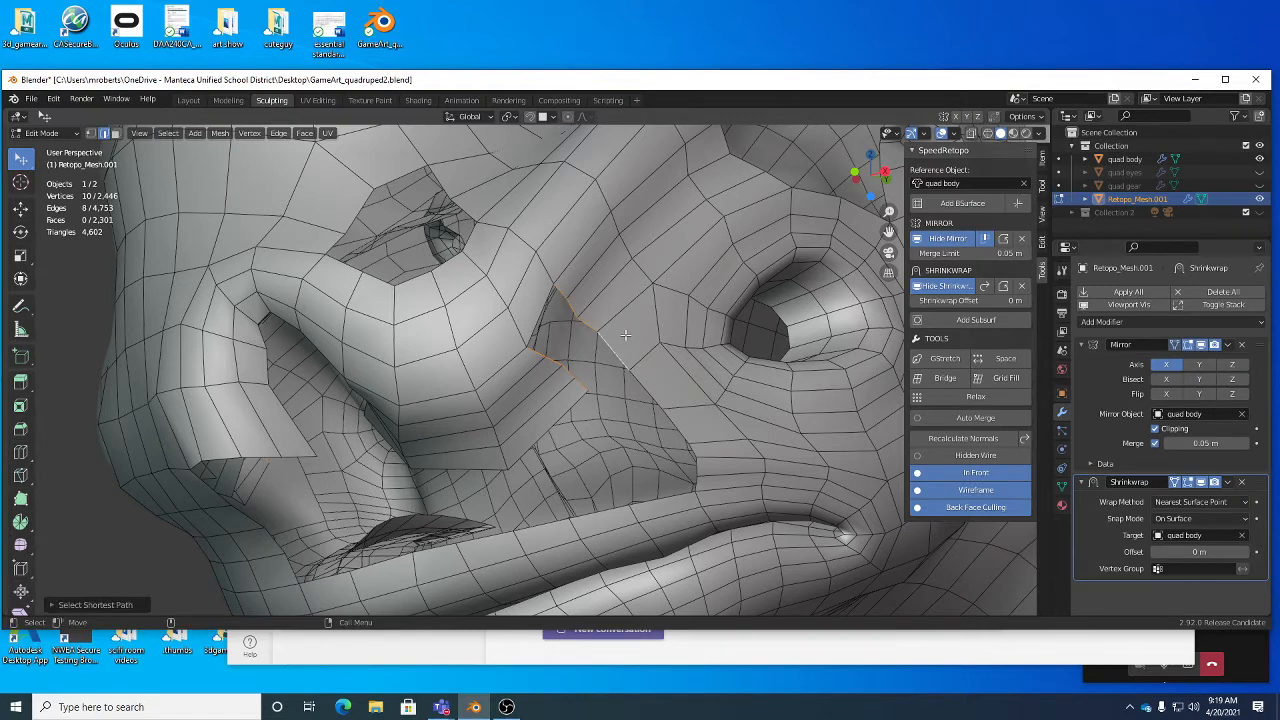
right_click(692, 282)
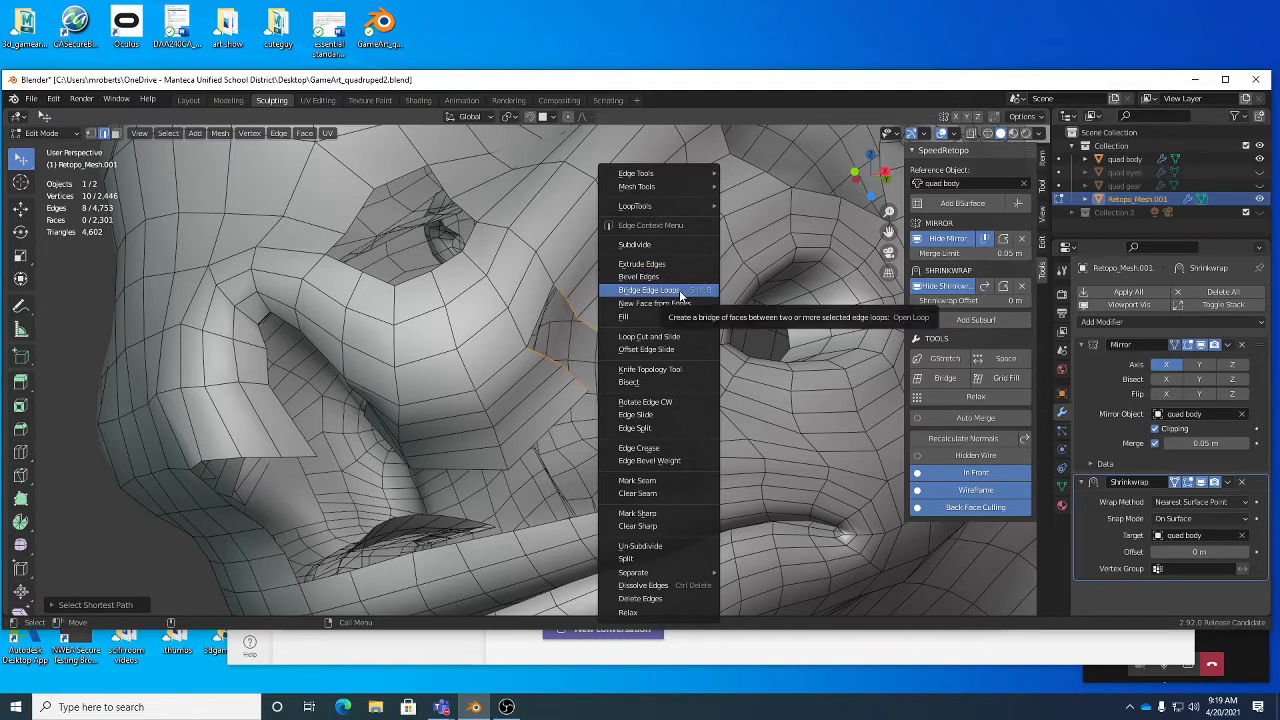
left_click(680, 291)
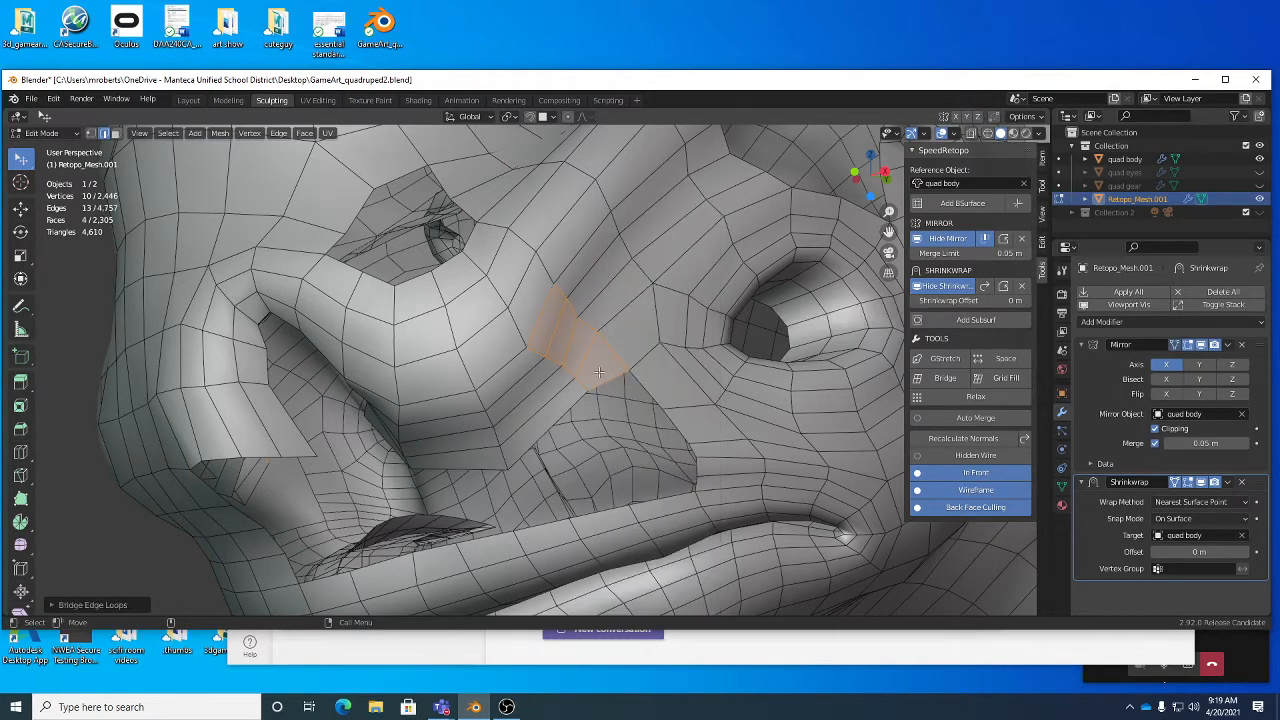
Step: Move vertices along both sides of the bridged patch between the ridge and the eye to even out its faces
mouse_move(582, 323)
left_mouse_down()
mouse_move(598, 336)
mouse_move(551, 298)
mouse_move(571, 304)
left_mouse_up()
key("1")
left_click_drag(548, 356, 605, 342)
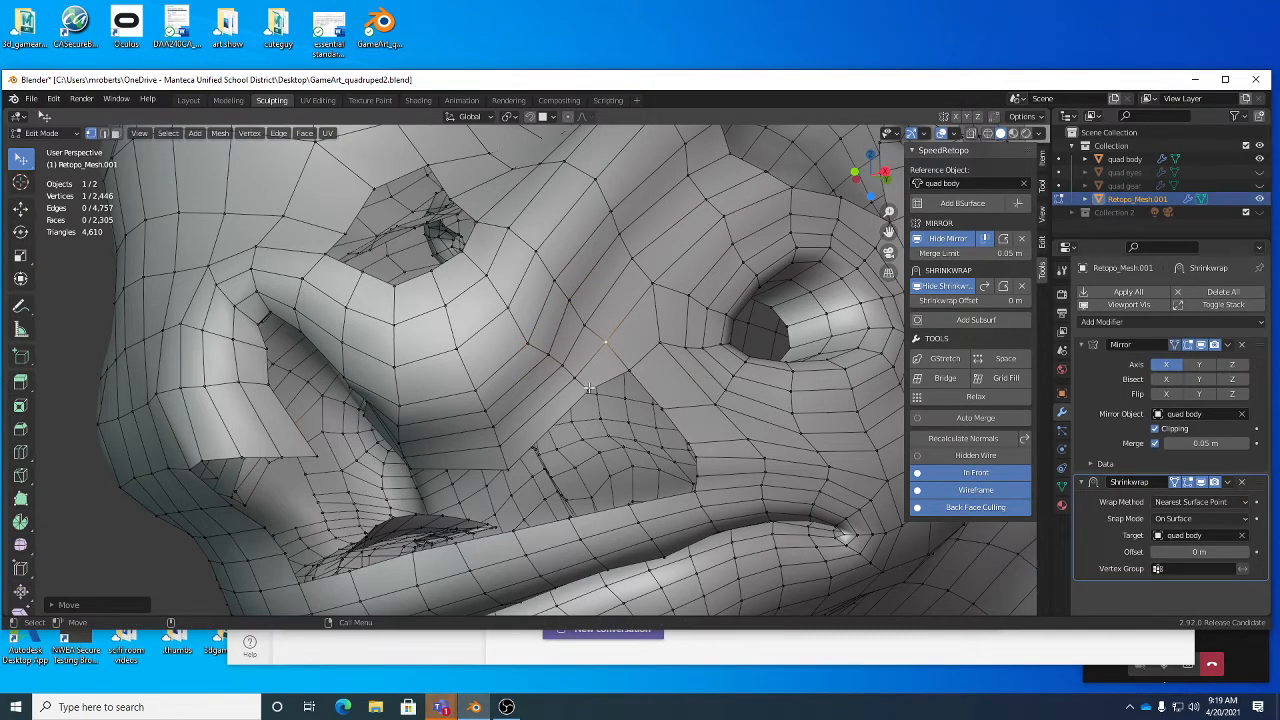
mouse_move(590, 387)
left_mouse_down()
mouse_move(597, 406)
mouse_move(582, 388)
left_mouse_up()
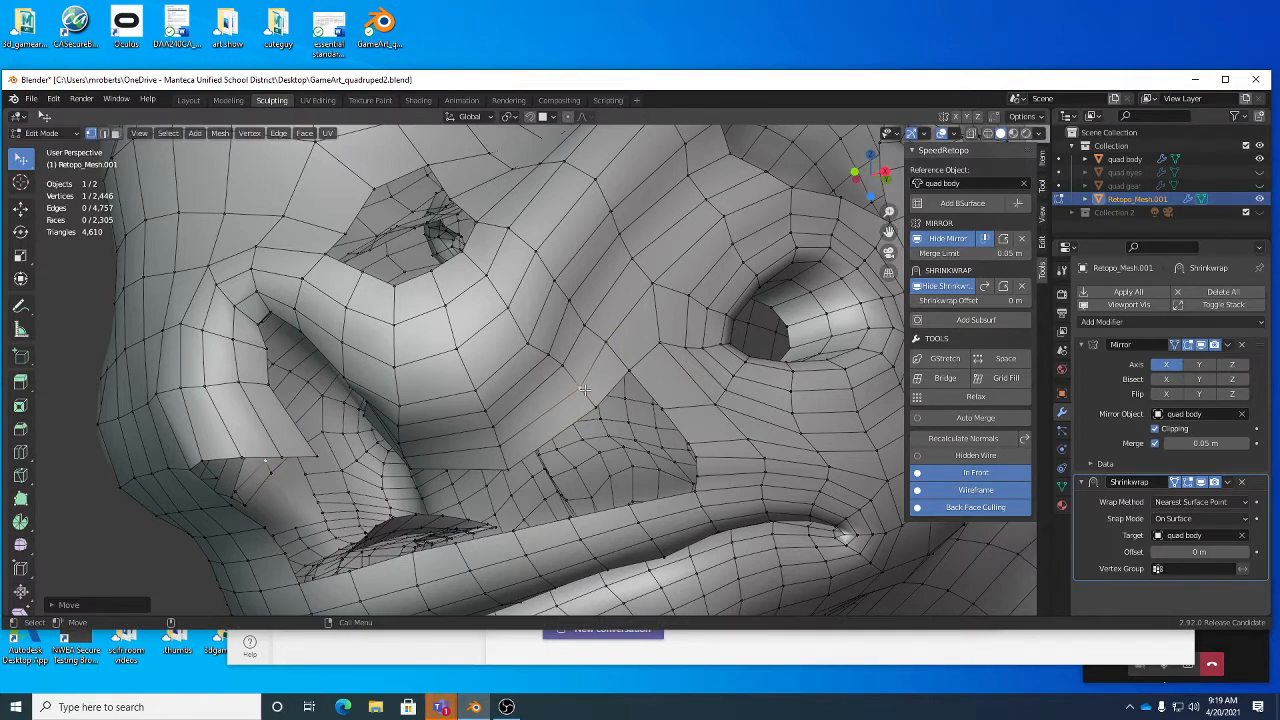
Step: Adjust vertices at the strip's nostril end and on the nostril rim, and save the file
scroll(582, 388, "down", 1)
middle_click_drag(584, 388, 684, 400)
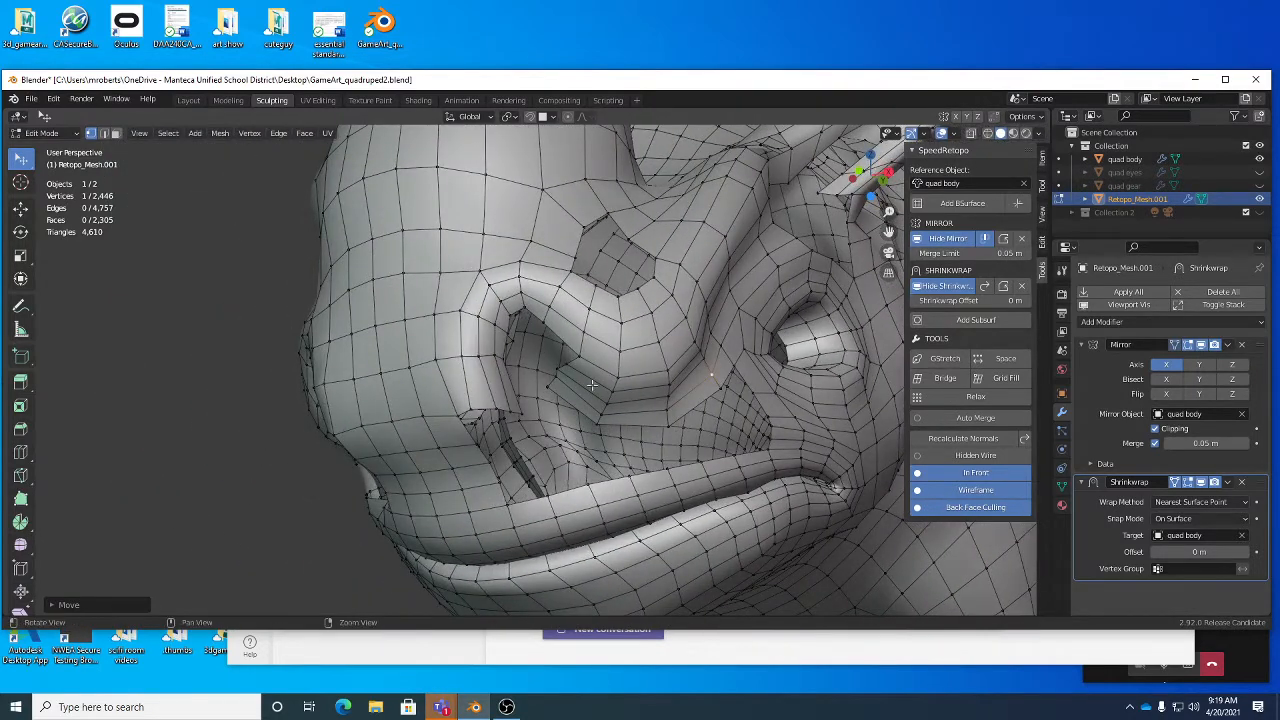
scroll(590, 384, "up", 3)
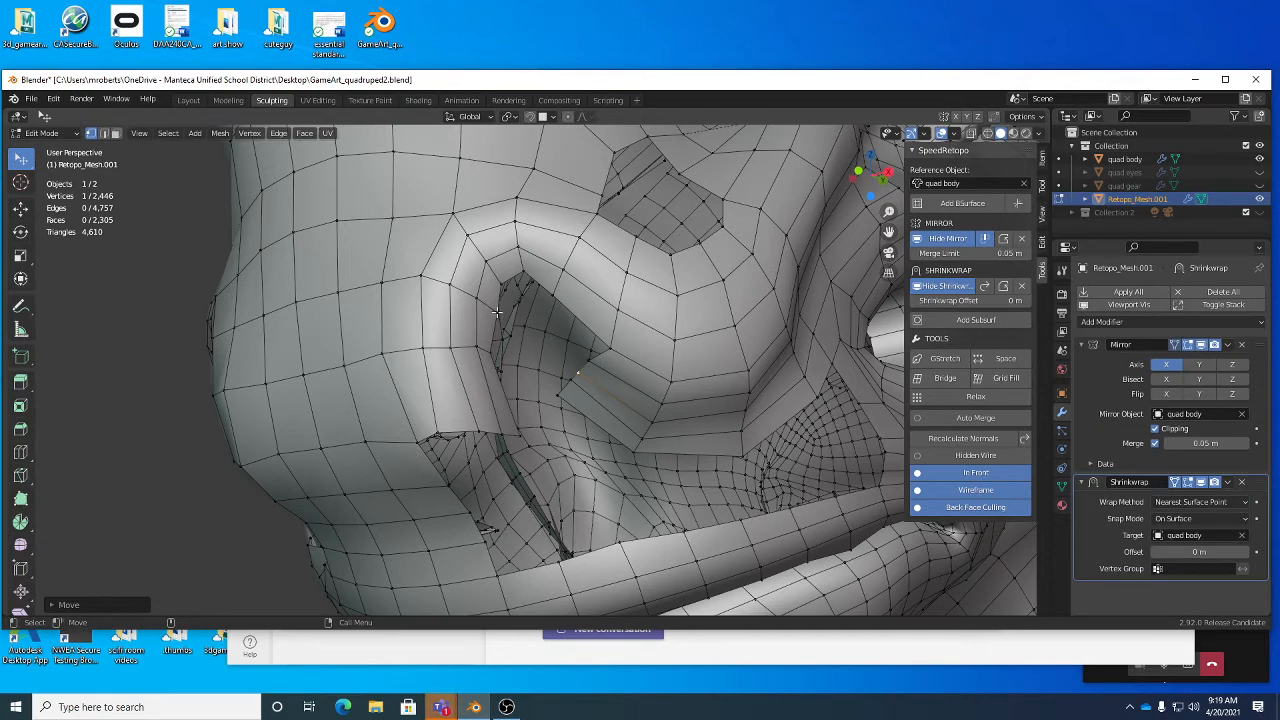
left_click_drag(497, 312, 496, 309)
middle_click_drag(552, 327, 643, 337)
key("ctrl+s")
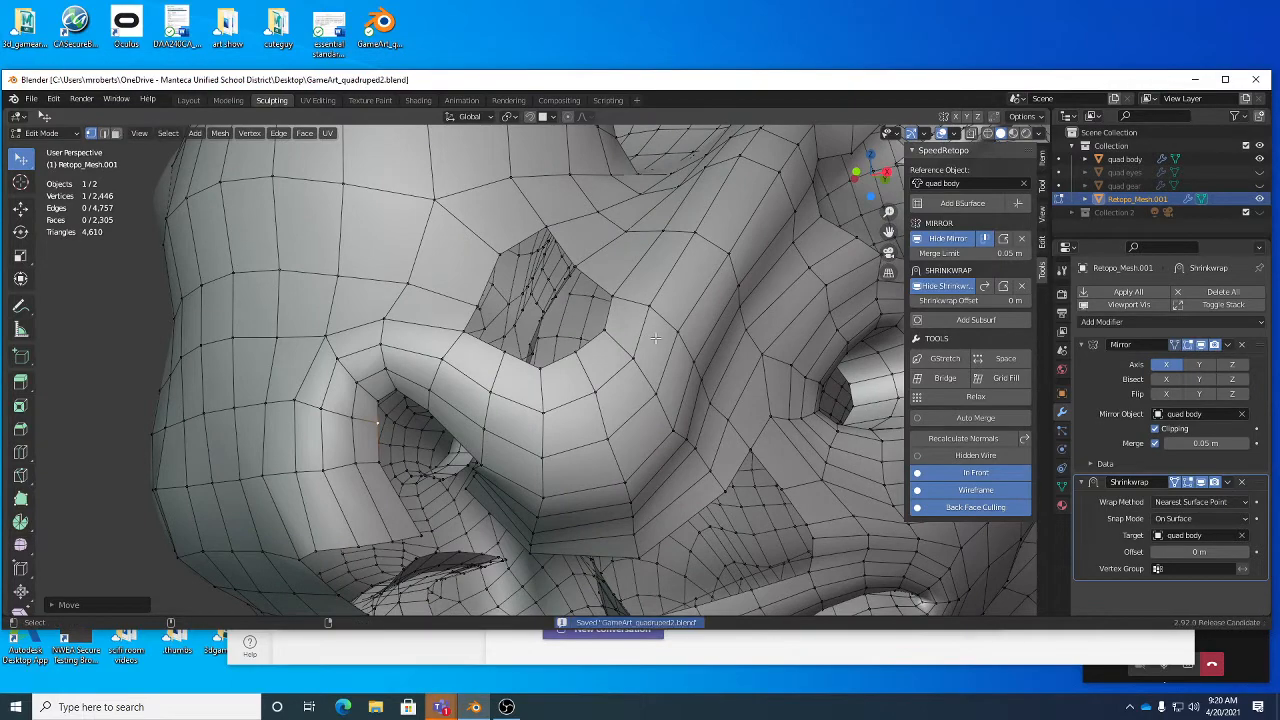
Step: Select three edges on each of two opposite sides of the hole above the snout ridge and bridge them
middle_click_drag(502, 265, 557, 325)
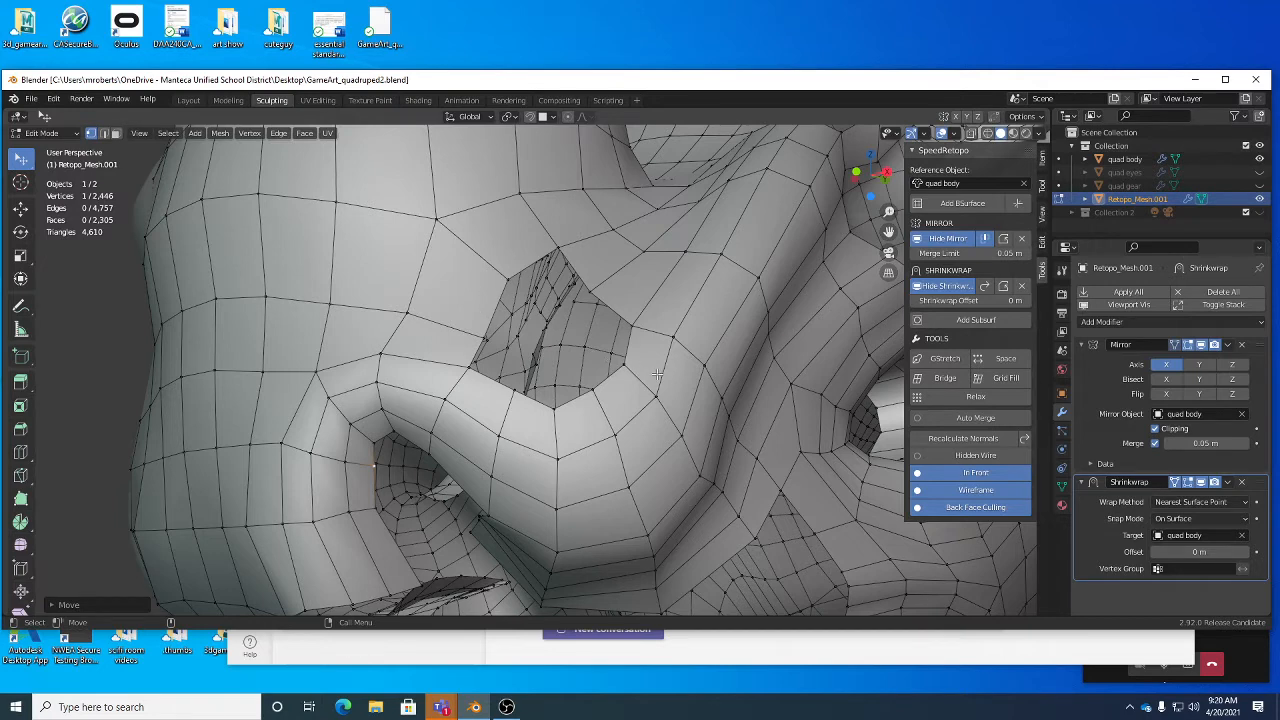
key("2")
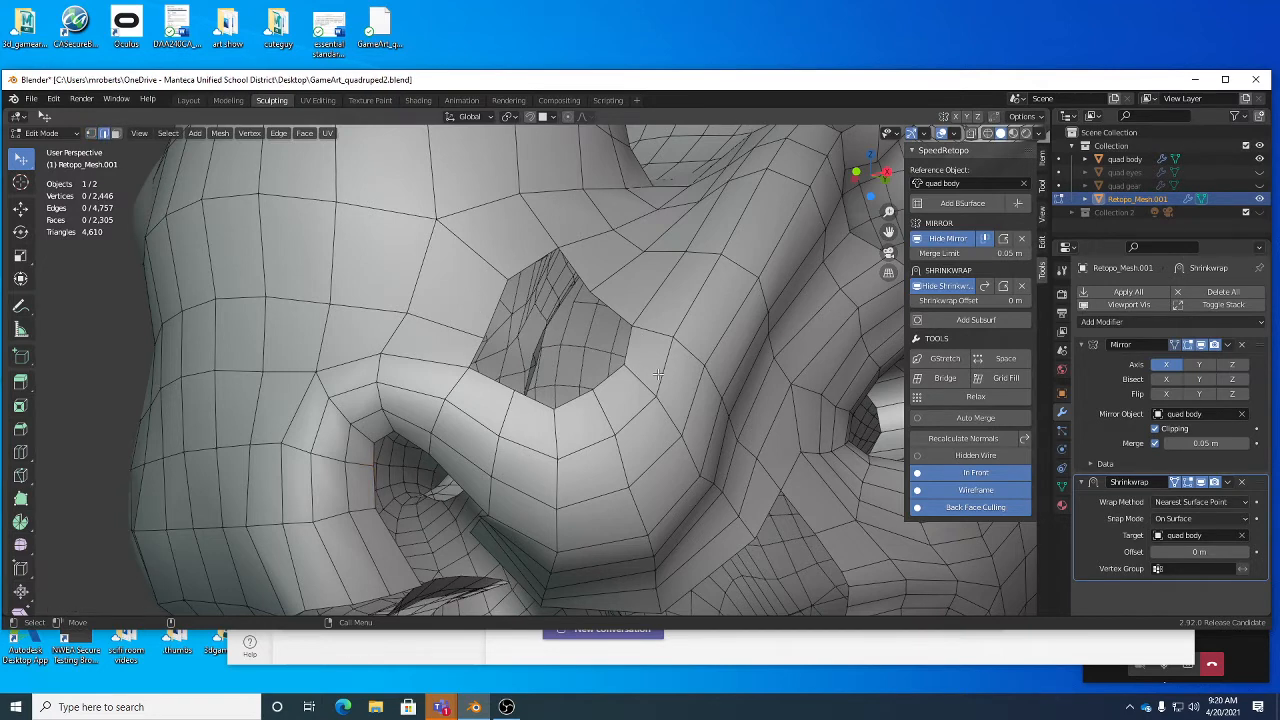
left_click(598, 386)
left_click(630, 355, "shift")
left_click(472, 349, "shift")
left_click(492, 311, "shift")
left_click(516, 269, "shift")
right_click(724, 258)
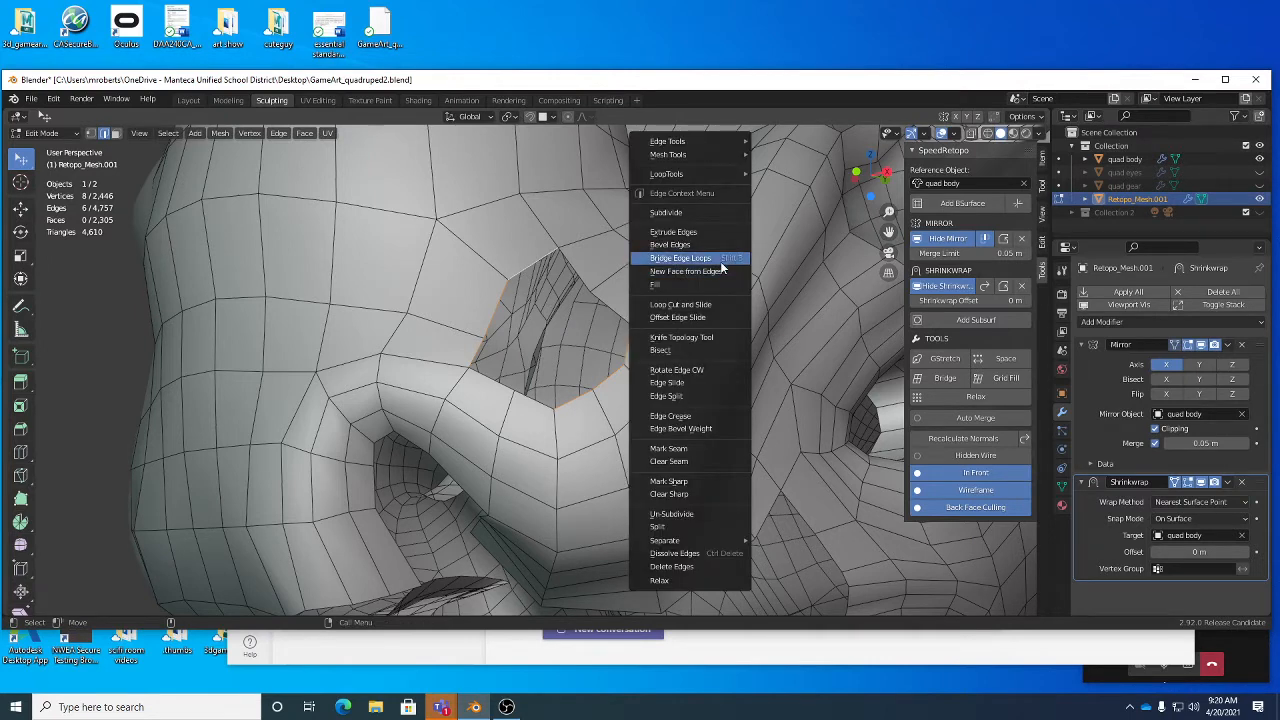
left_click(720, 261)
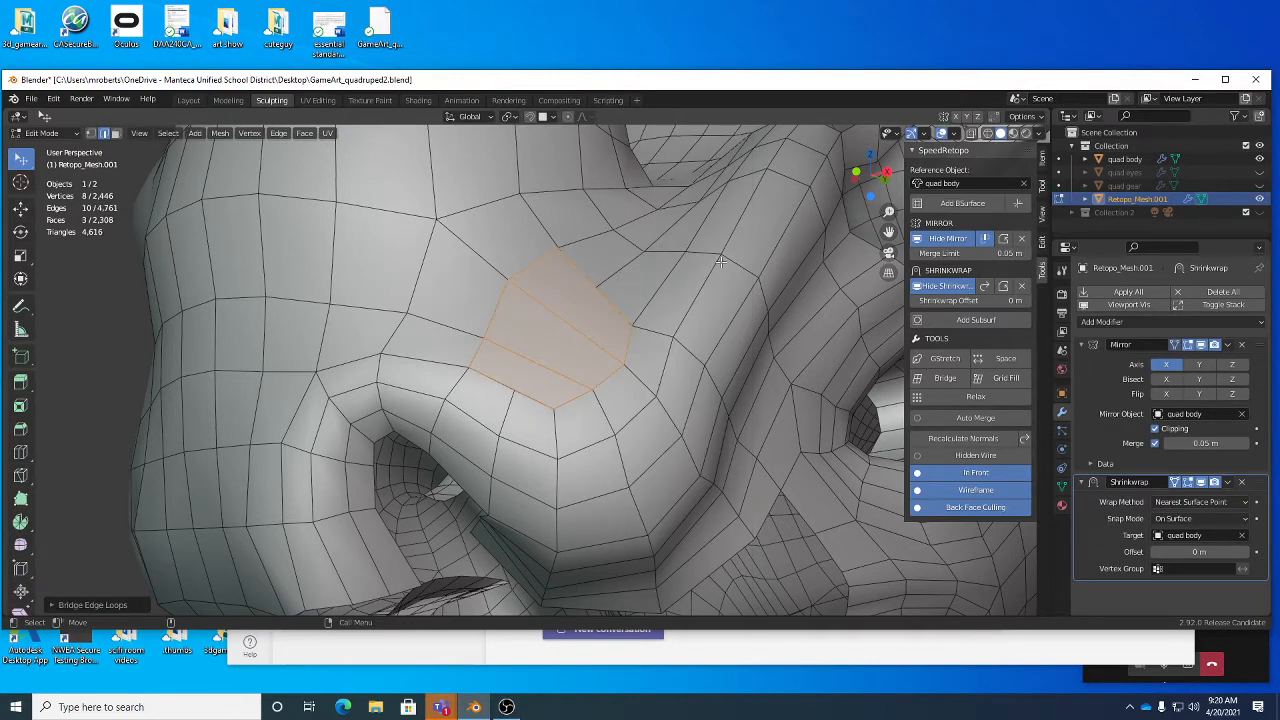
Step: Add a loop cut across the newly bridged patch above the snout ridge
key("ctrl+r")
left_click(594, 340)
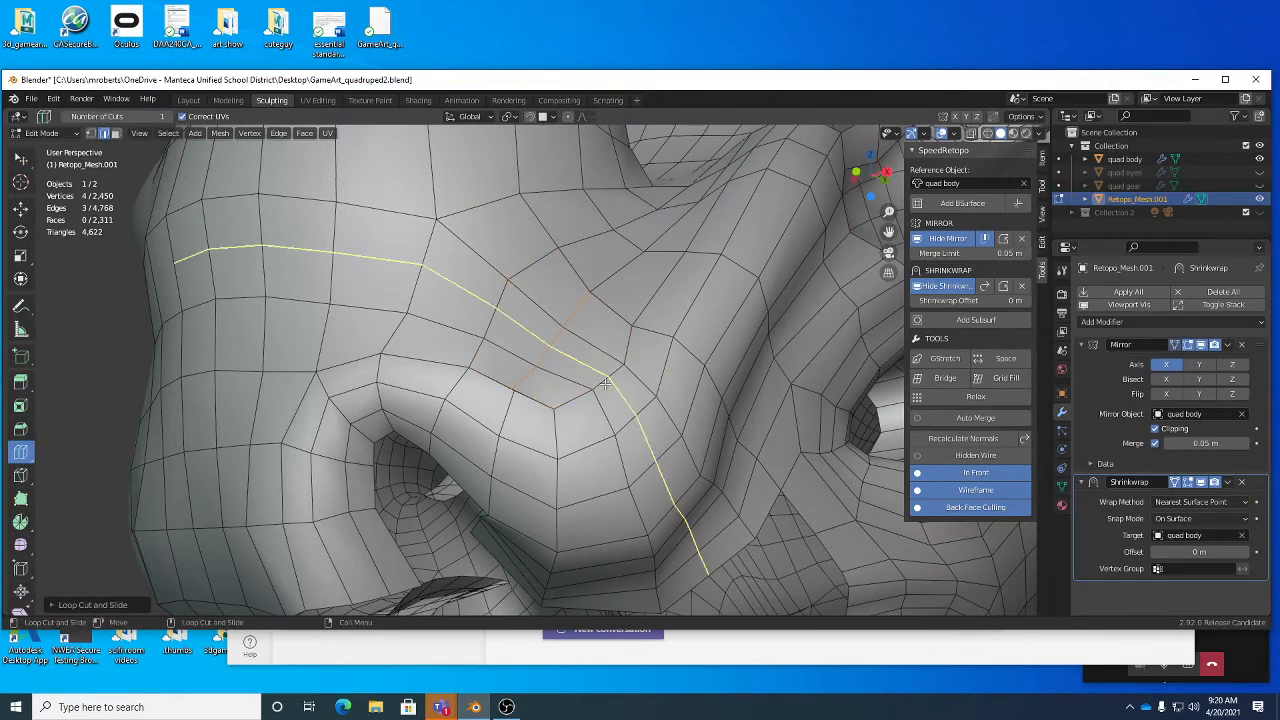
key("w")
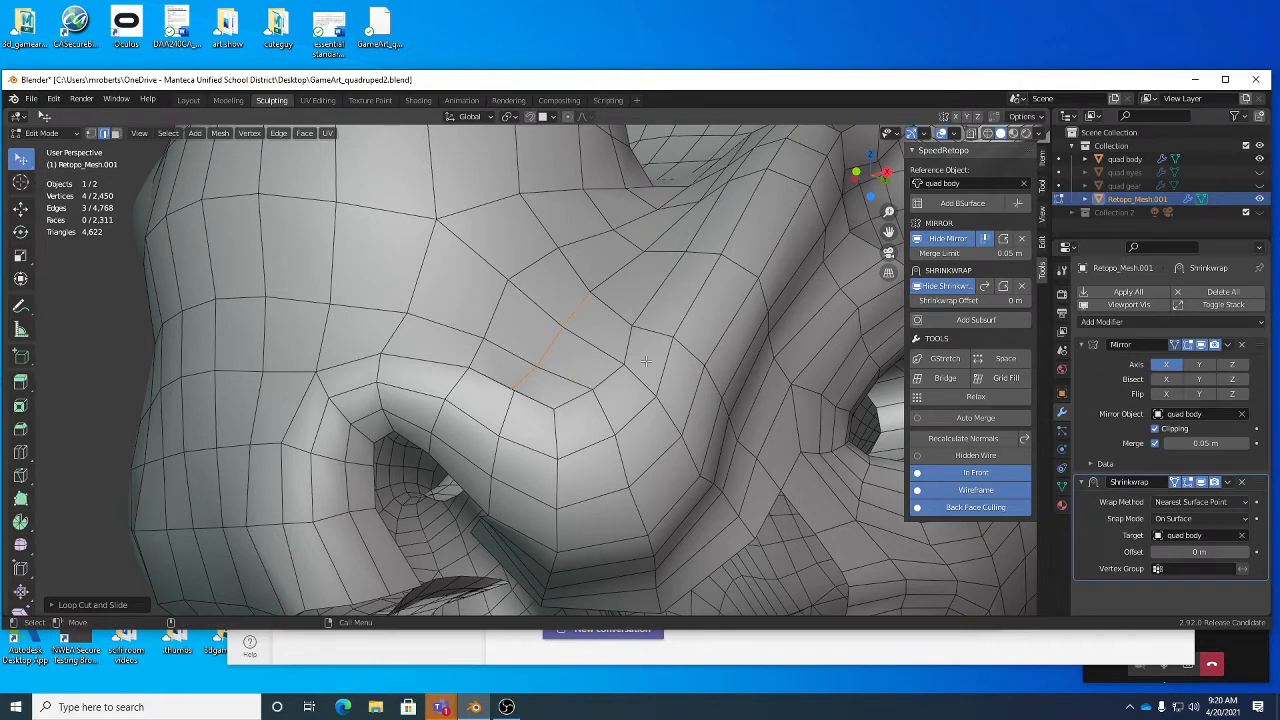
Step: With Auto Merge enabled, merge both end vertices of the new cut into the adjacent border vertices, and switch Auto Merge off
left_click(1001, 414)
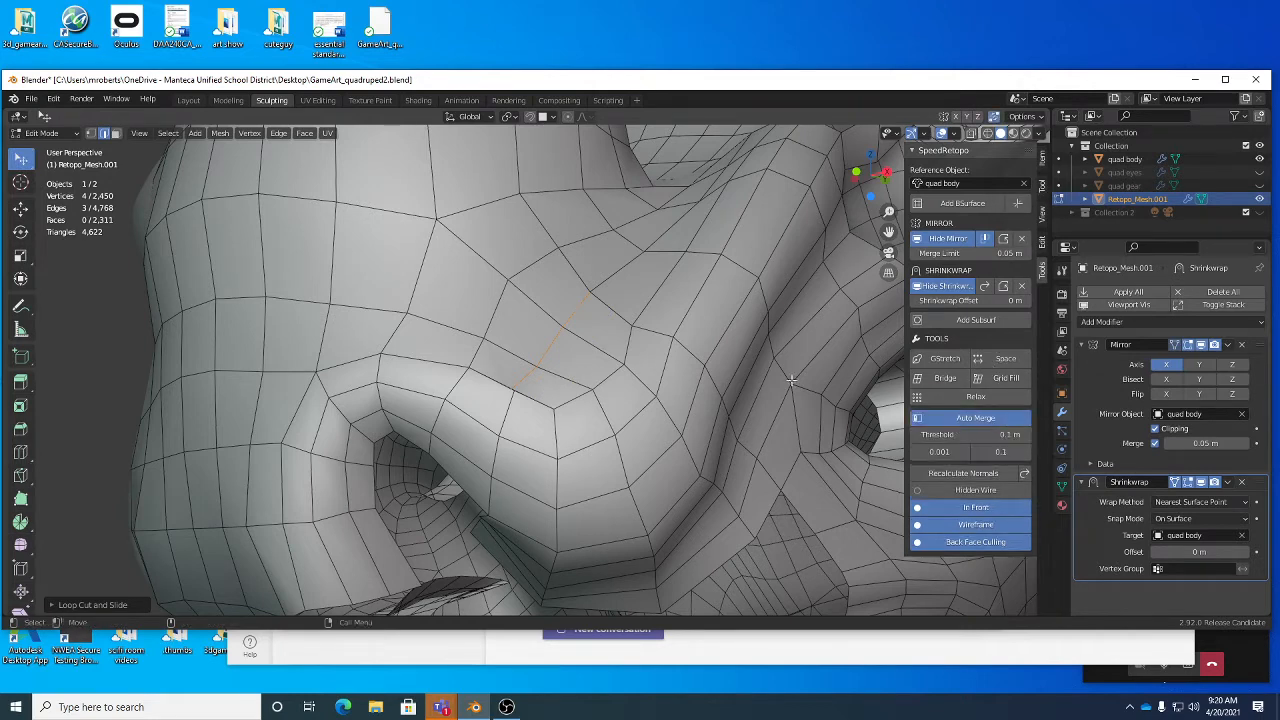
key("1")
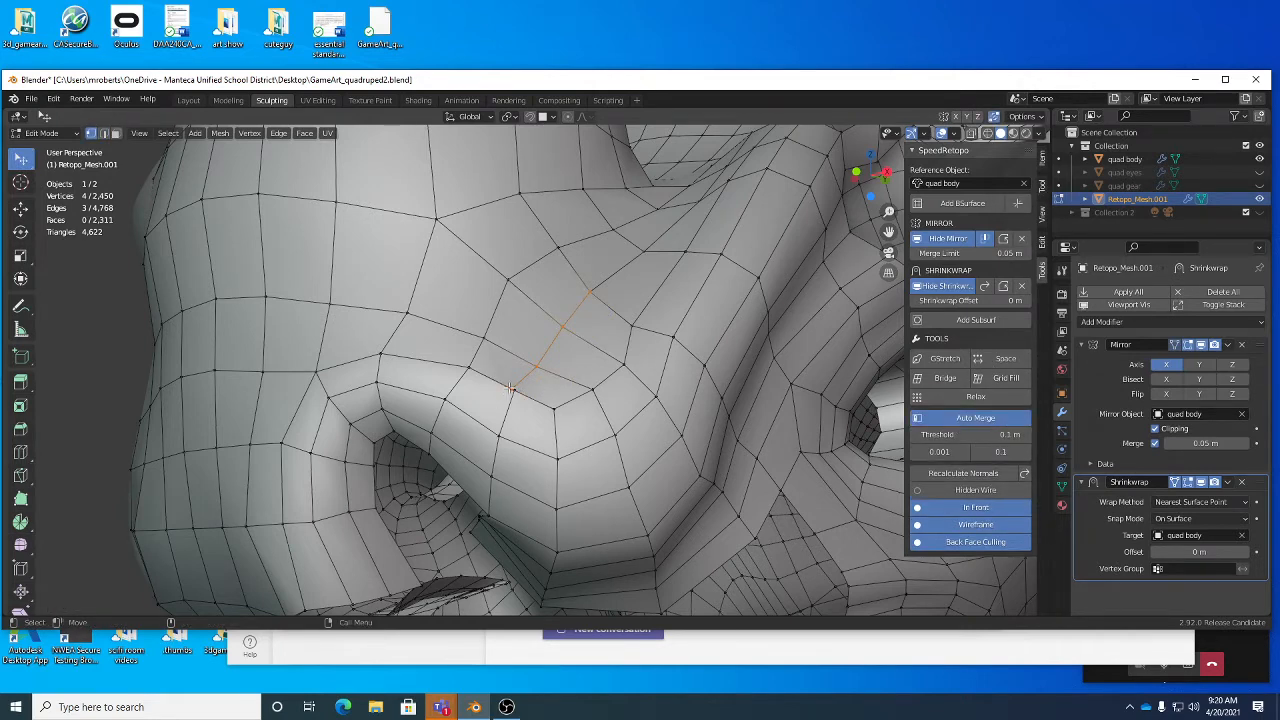
left_click_drag(510, 388, 518, 388)
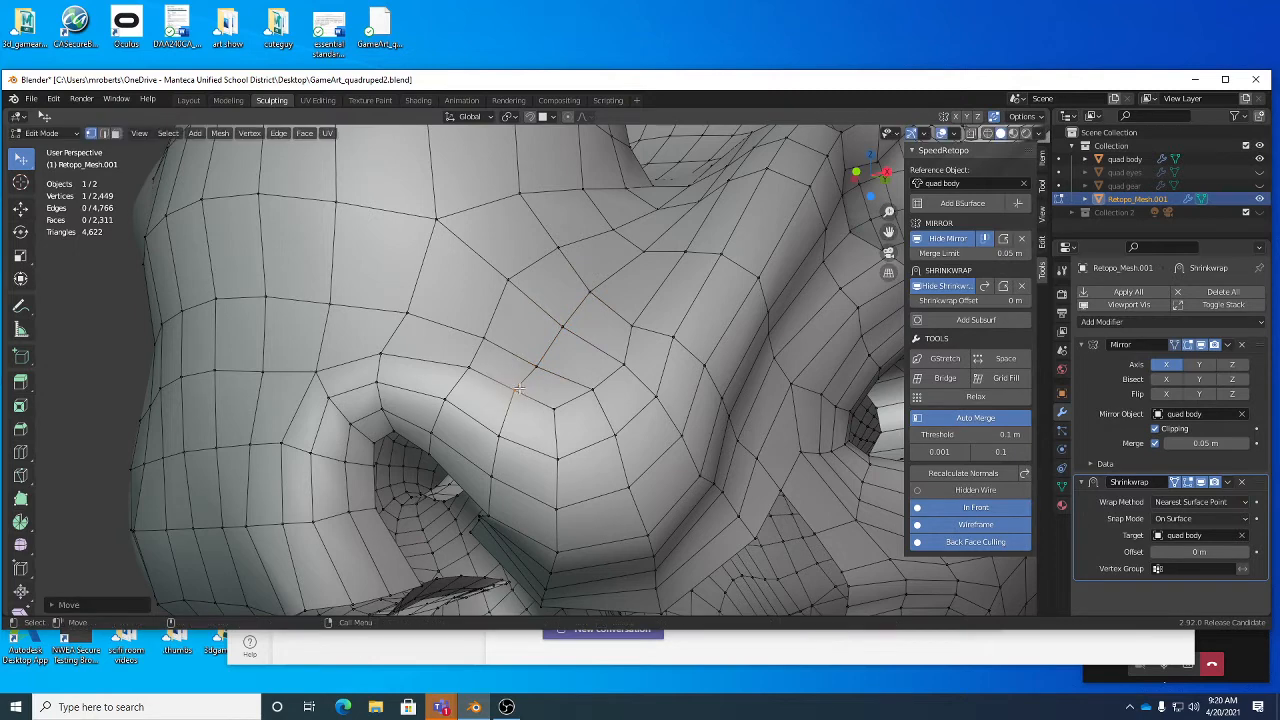
left_click_drag(590, 291, 588, 296)
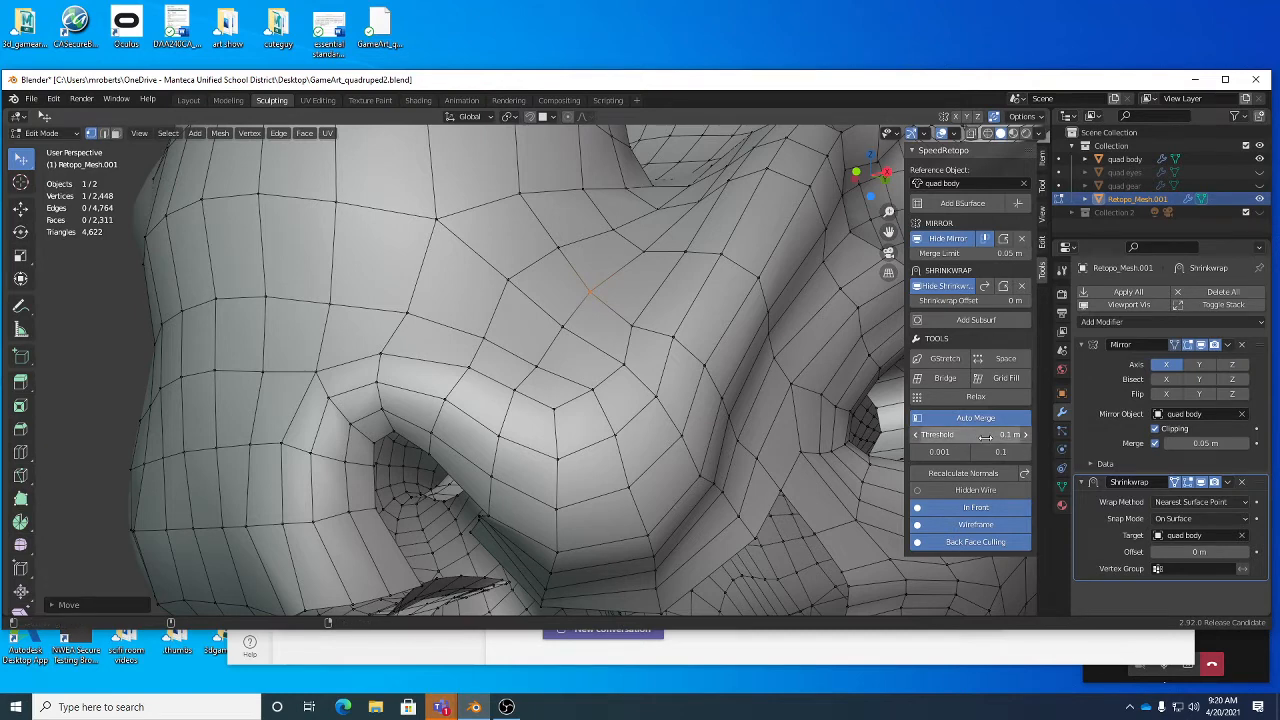
left_click_drag(536, 363, 513, 397)
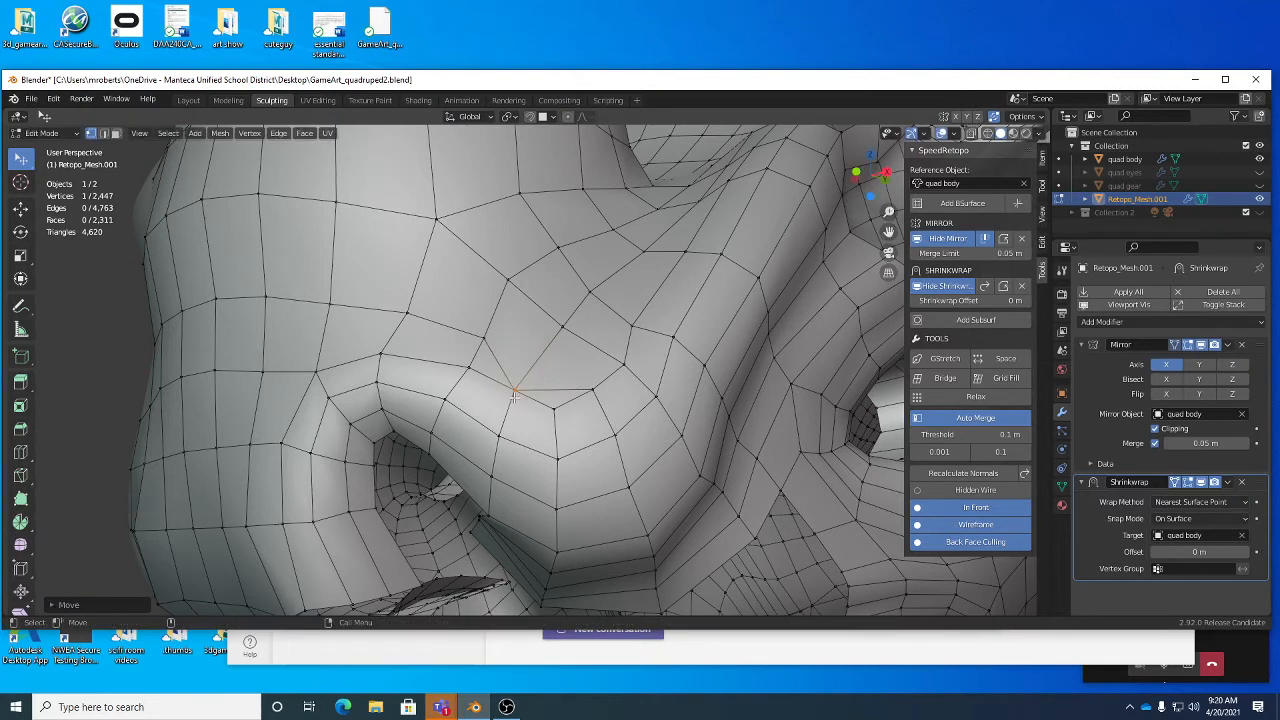
key("ctrl+z")
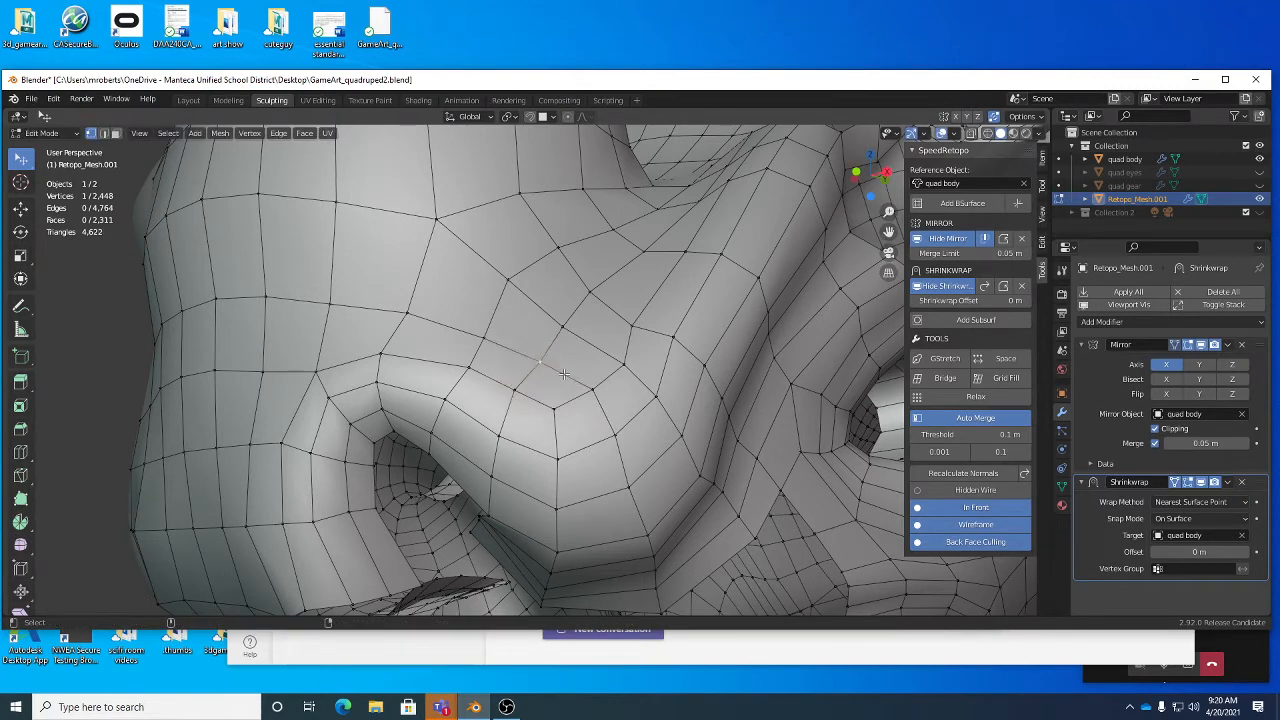
left_click(979, 418)
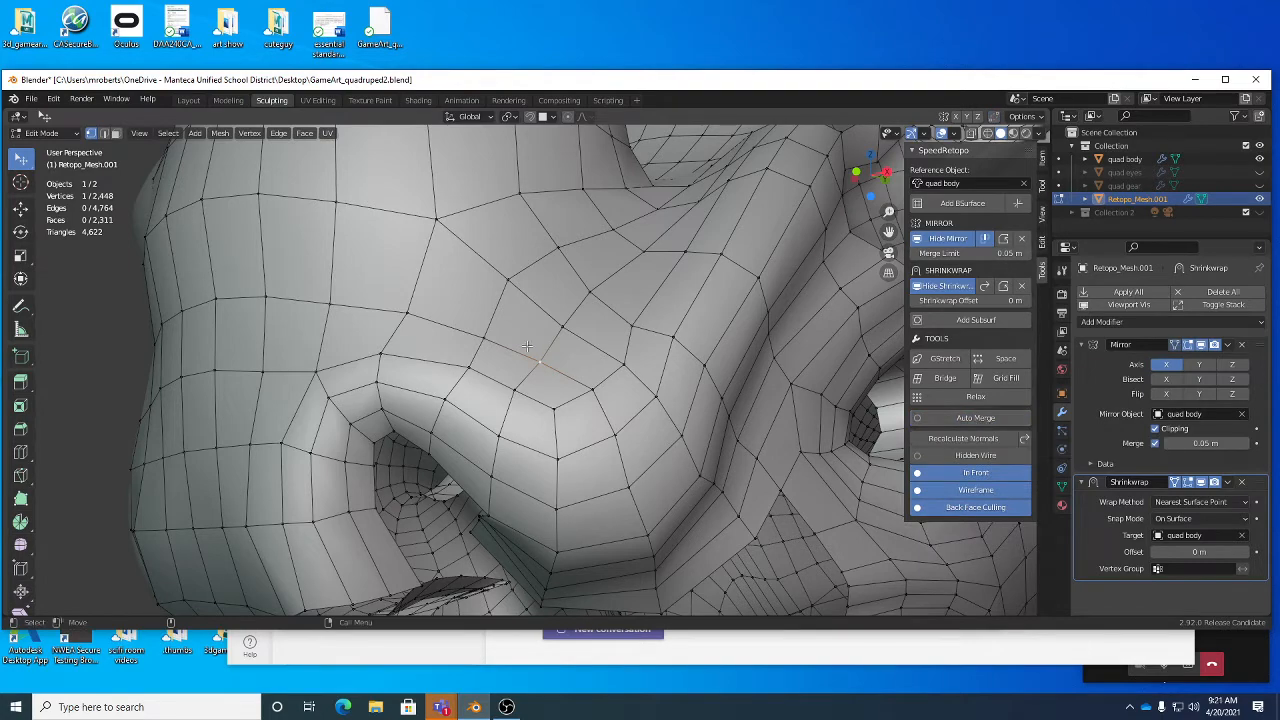
Step: Move the vertices around the merged patch above the nostril to even out its faces, and save the file
left_click_drag(540, 362, 484, 330)
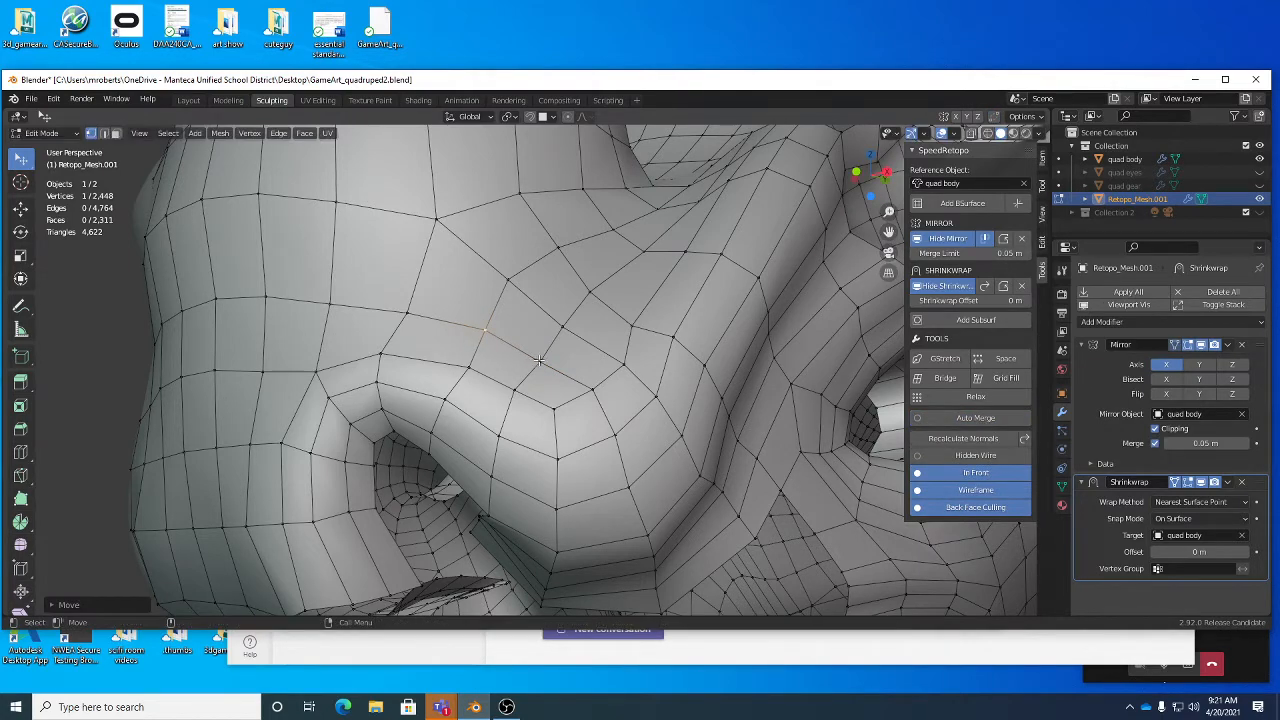
middle_click_drag(540, 362, 620, 405)
key("g")
left_click(521, 411)
scroll(521, 411, "down", 5)
scroll(690, 420, "up", 6)
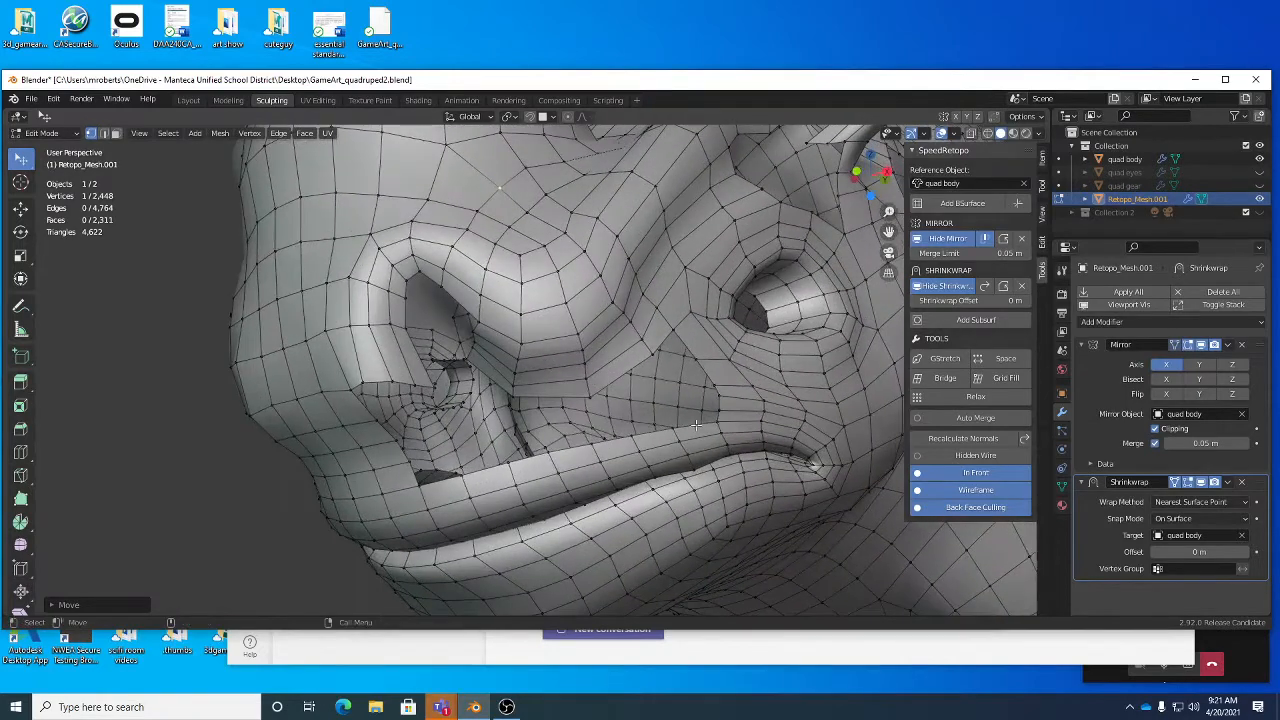
key("ctrl+s")
Step: Adjust the vertices along the open lower end of the nostril rim
middle_click_drag(665, 425, 595, 418)
right_click_drag(595, 418, 578, 396, "alt")
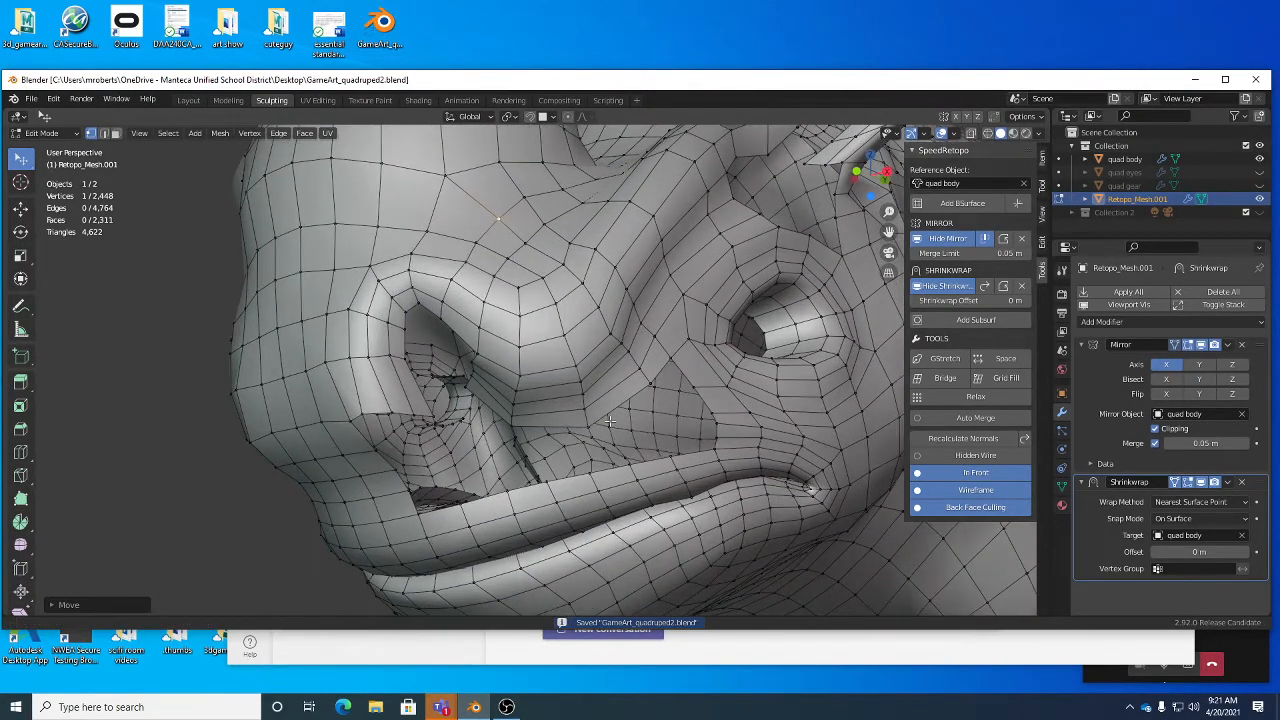
middle_click_drag(465, 423, 452, 370, "alt")
key("g")
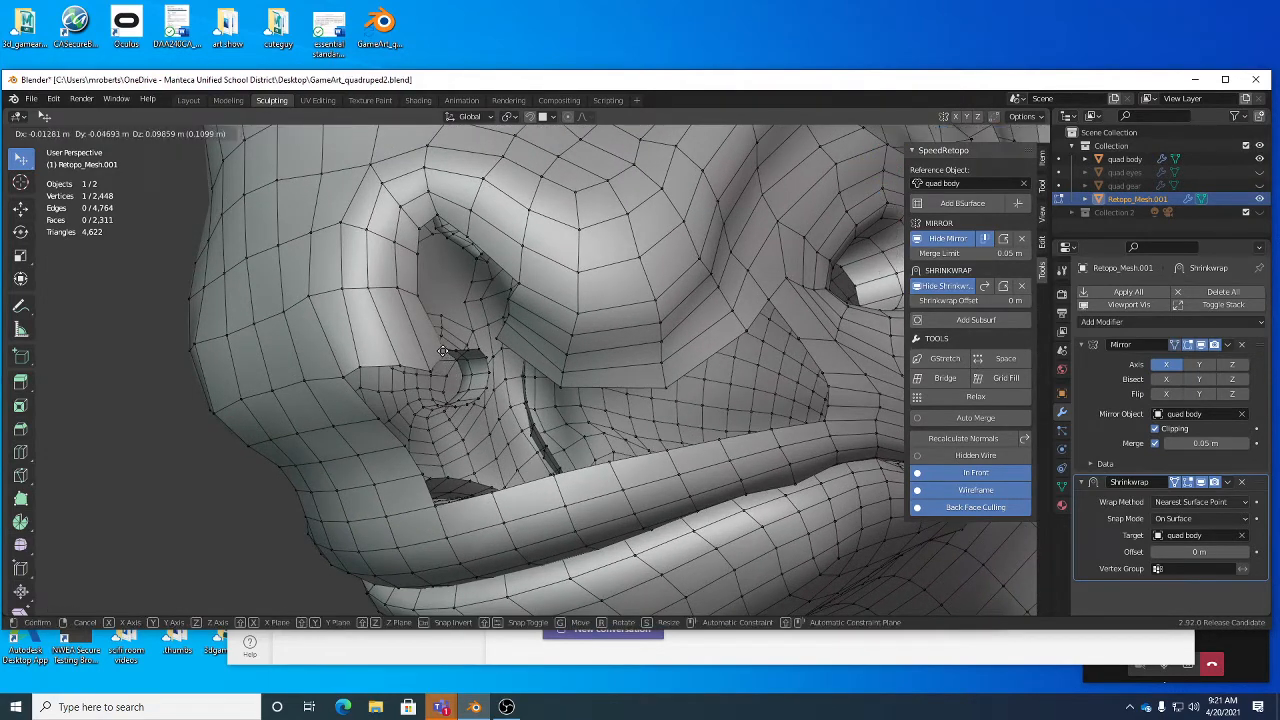
left_click(428, 356)
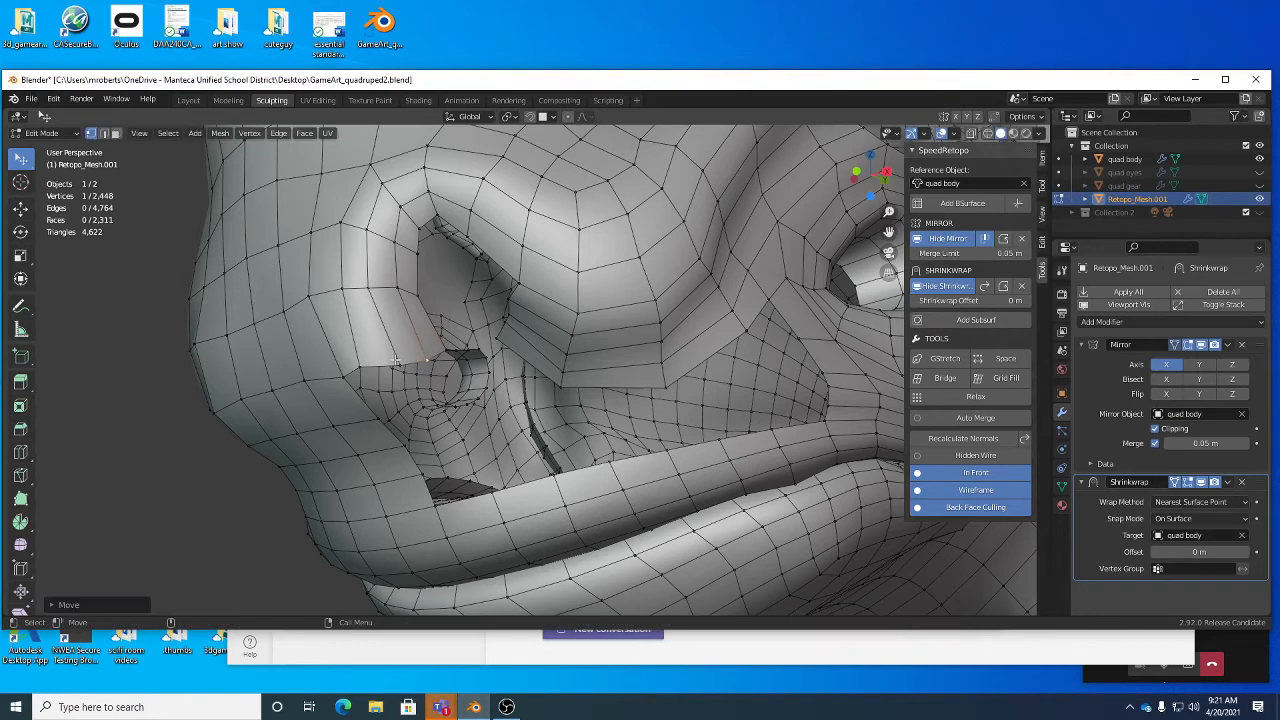
left_click_drag(356, 365, 367, 371)
Step: Extrude the two edges at the nostril rim's open end downward and rotate them to follow the nostril's curve
key("2")
left_click(416, 362)
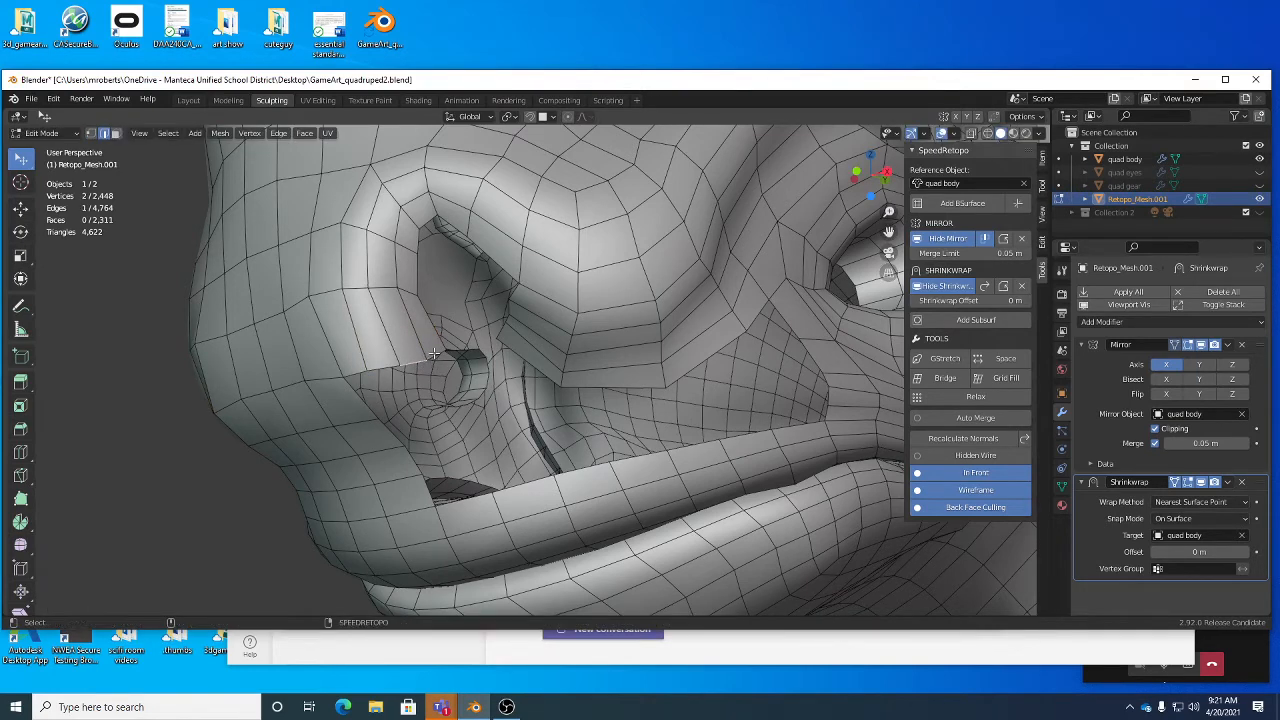
left_click(441, 357, "shift")
key("ctrl+e")
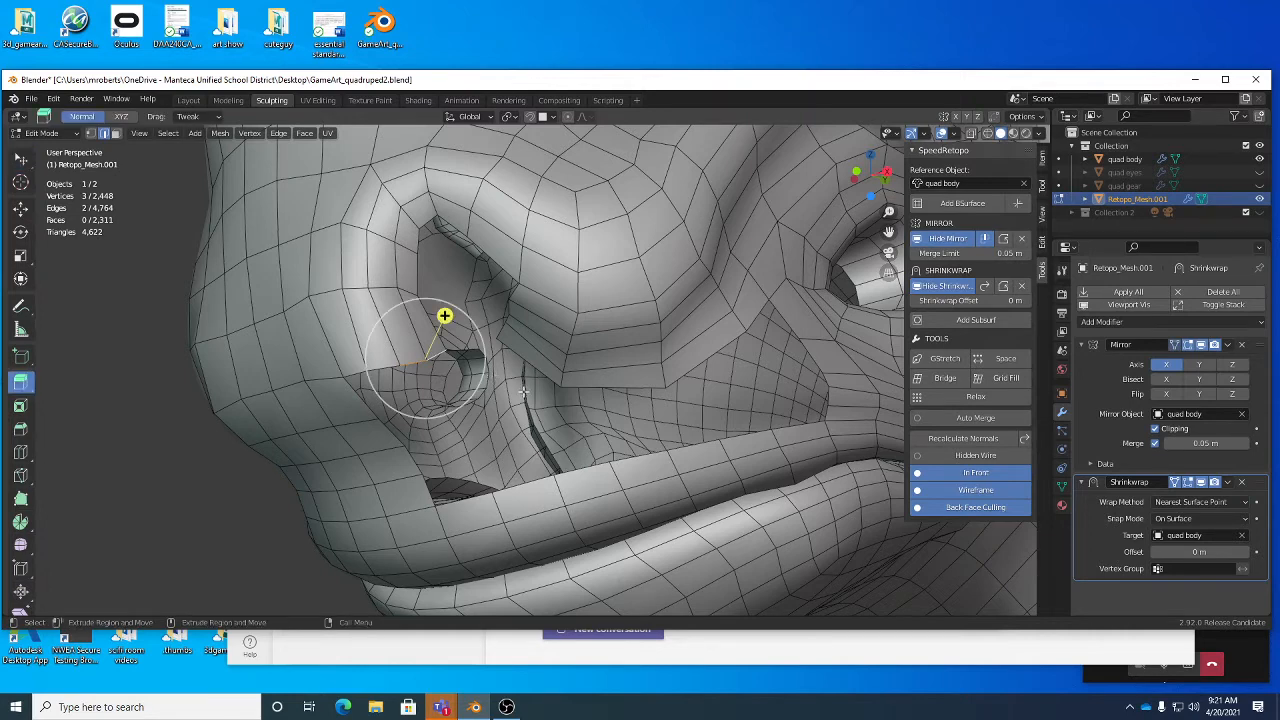
middle_click_drag(538, 396, 570, 434)
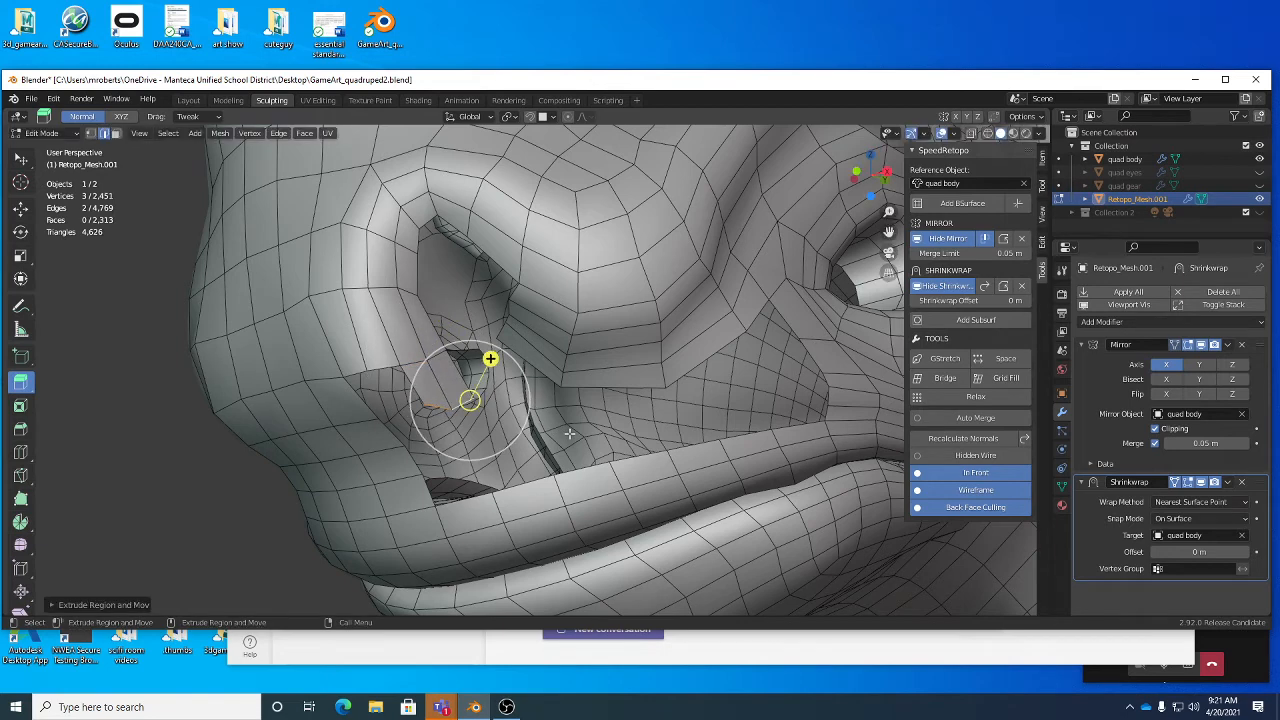
key("e")
key("r")
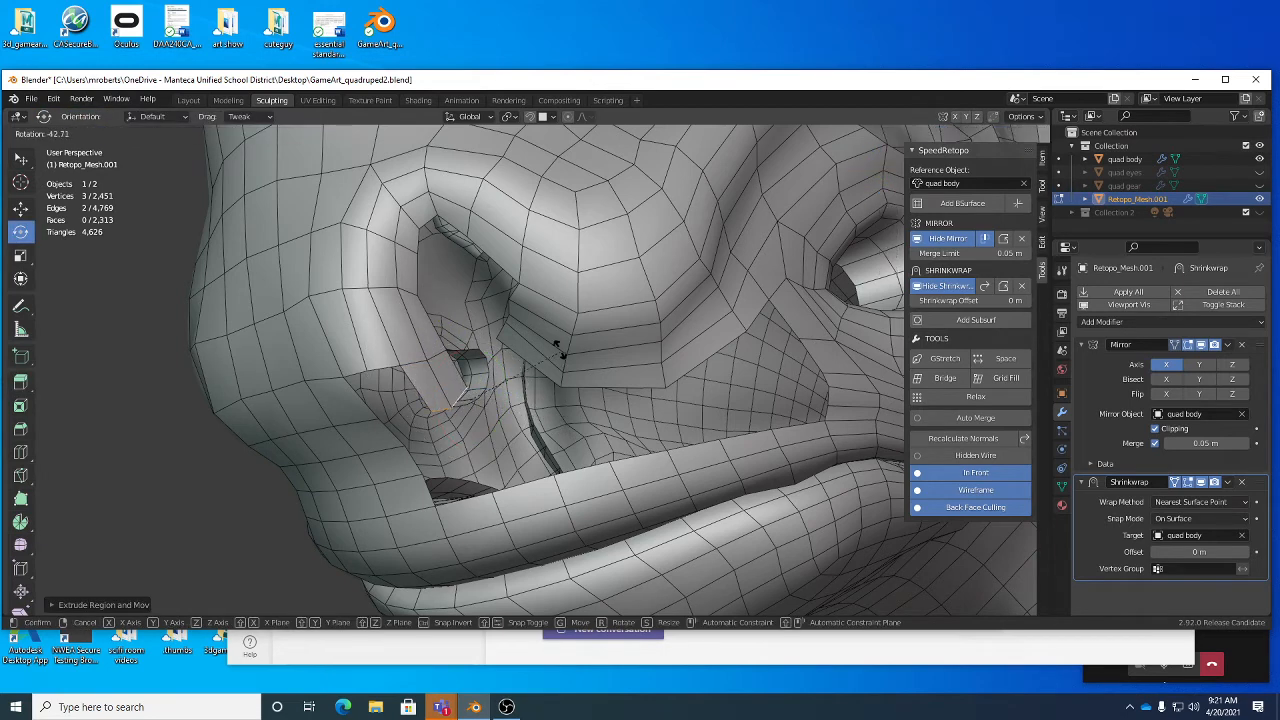
left_click(560, 336)
Step: Extrude the rotated edges again toward the snout ridge's lower border
key("ctrl+e")
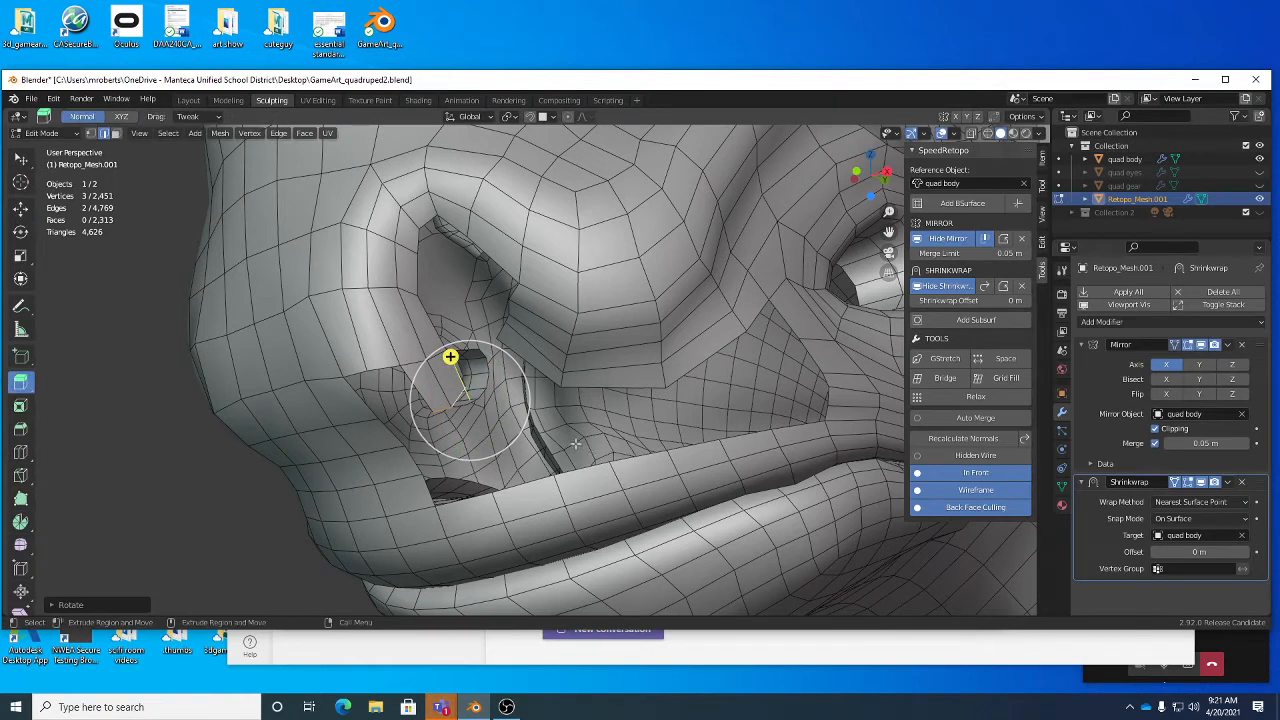
middle_click_drag(575, 443, 625, 465)
scroll(614, 467, "up", 3)
key("w")
left_click(620, 468)
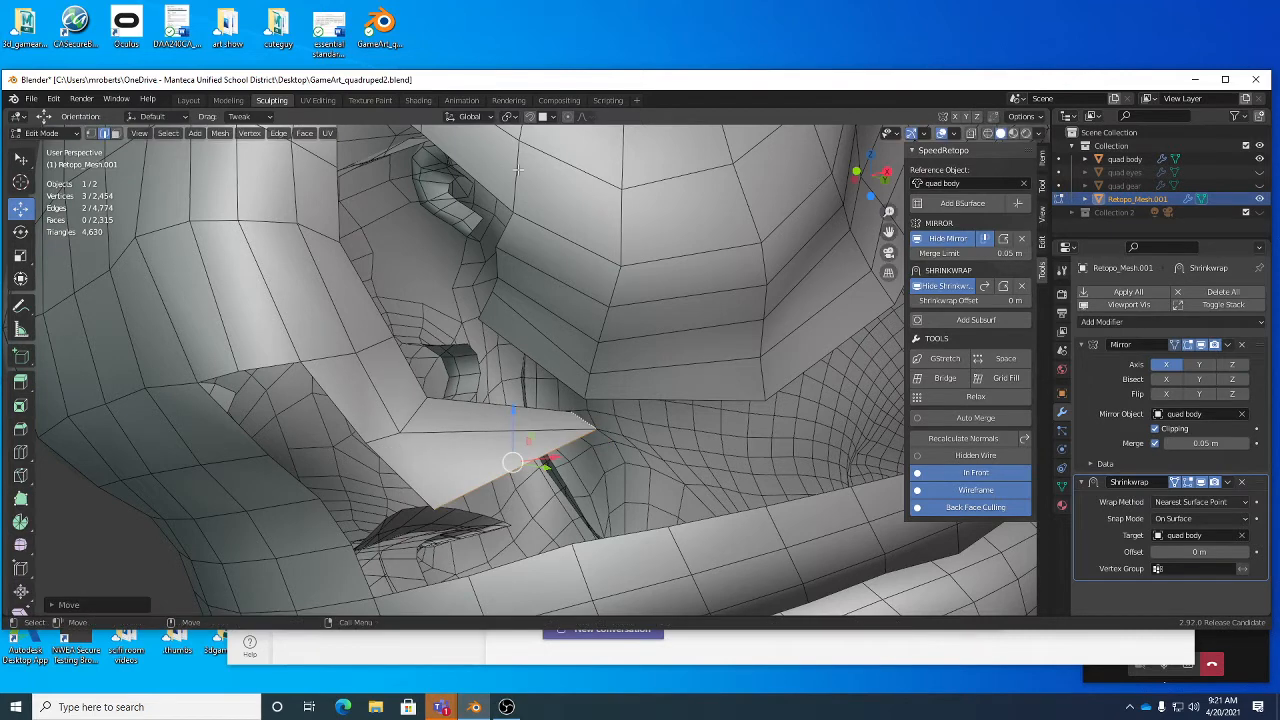
Step: Turn on snapping and move the extruded end edges onto the sculpt surface beside the crease below the ridge
left_click(530, 118)
key("g")
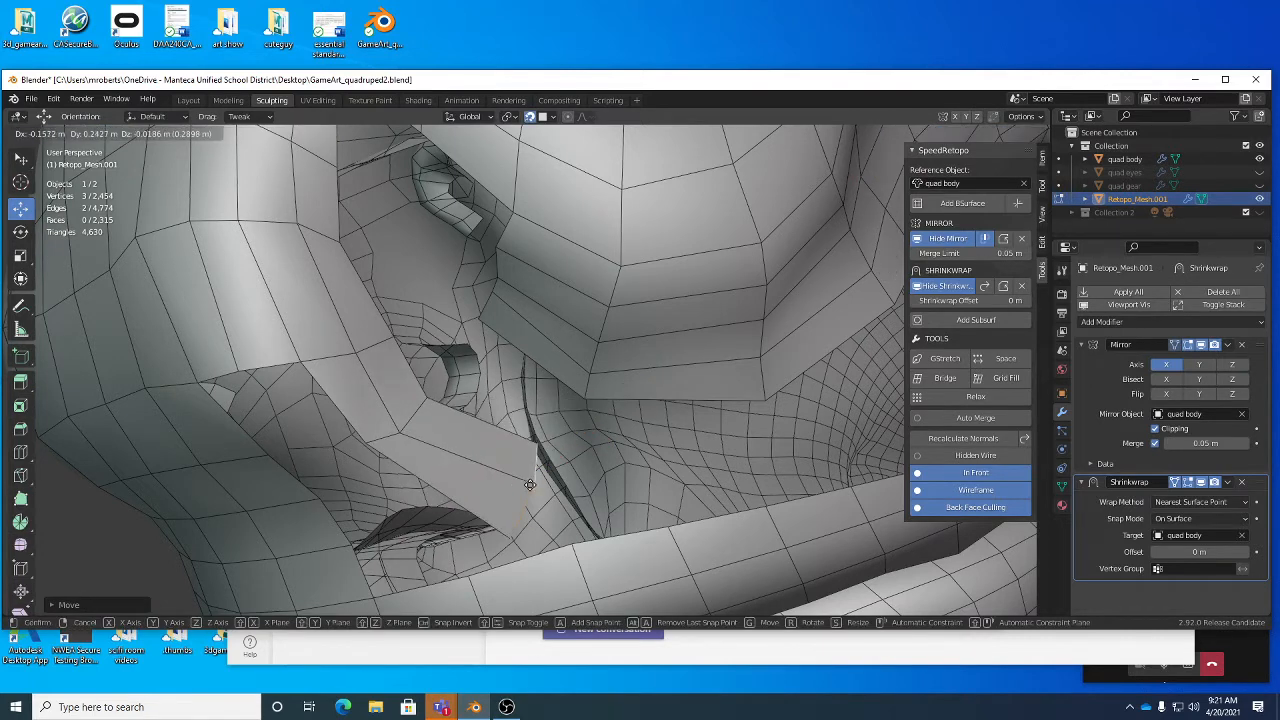
left_click(527, 472)
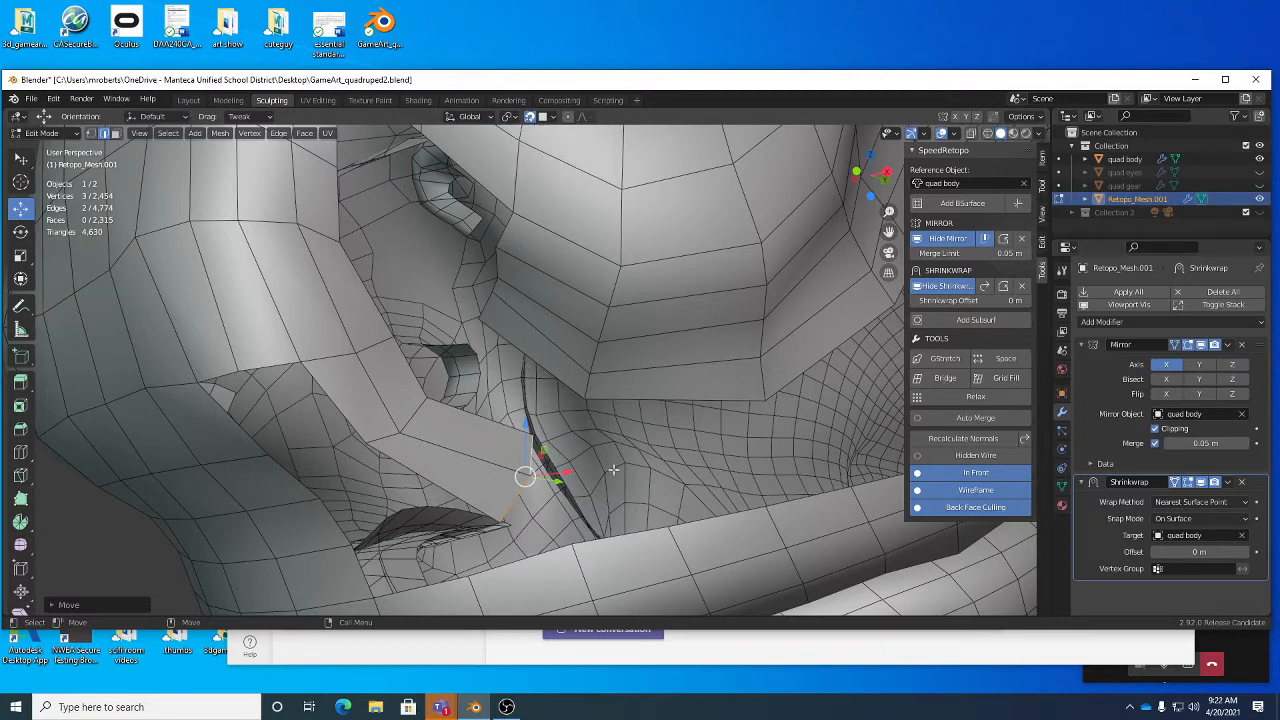
key("g")
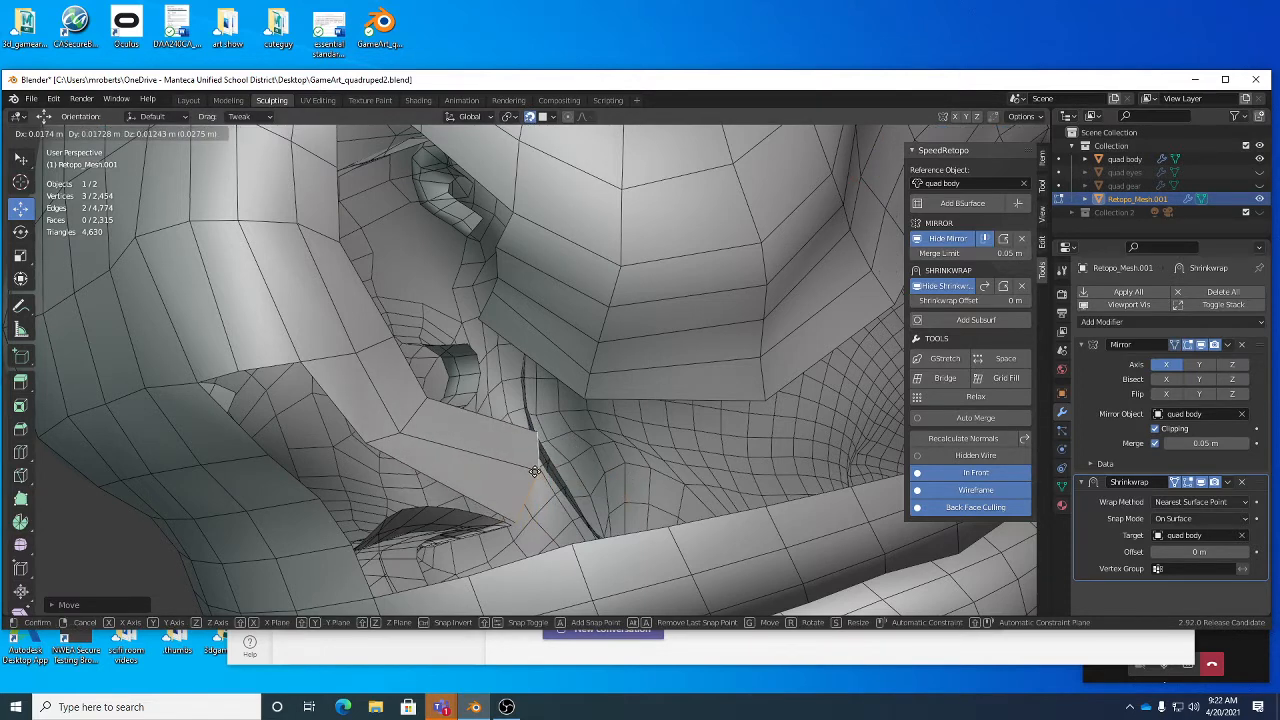
left_click(617, 517)
Step: Move individual vertices along the extruded nostril strip to even out its width
key("1")
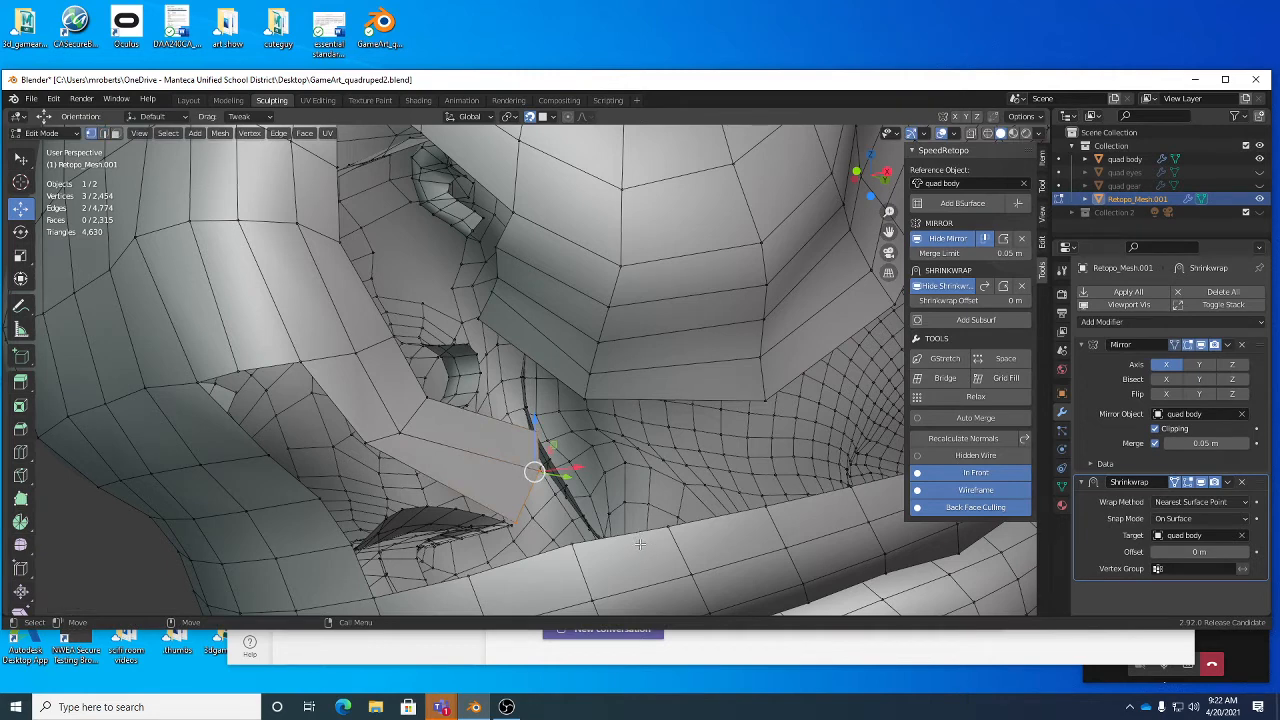
key("w")
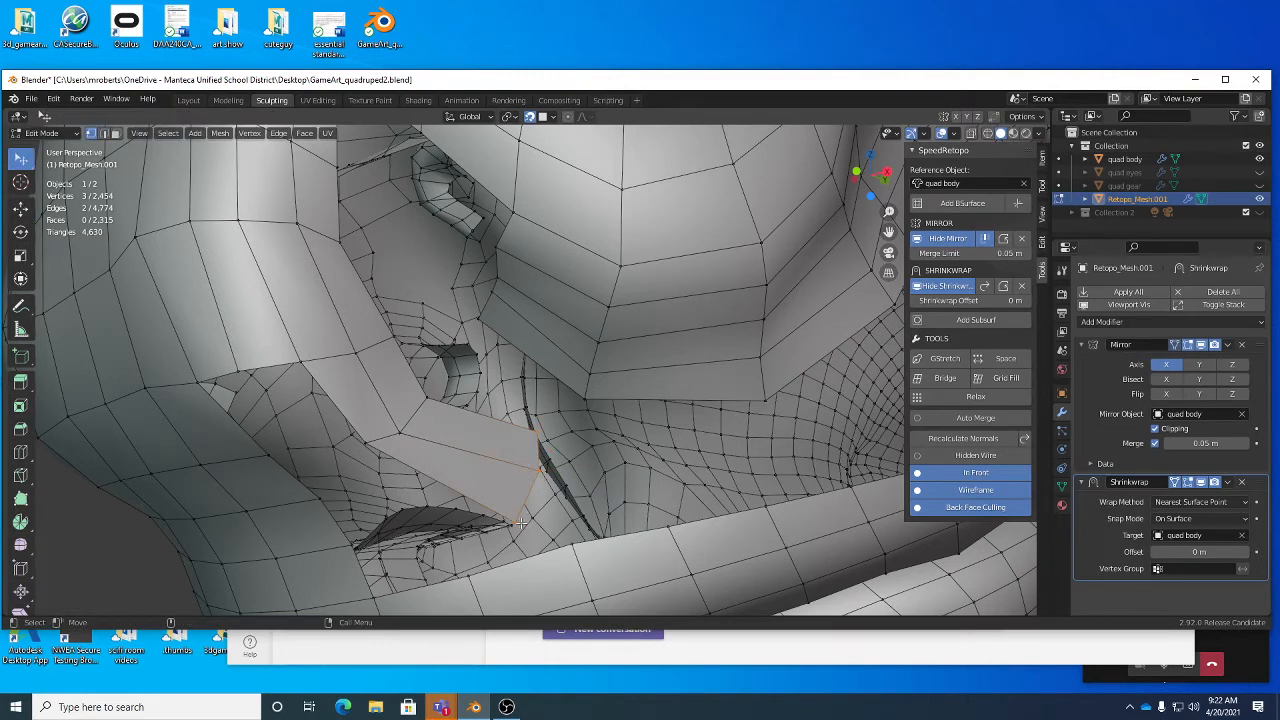
left_click(403, 432)
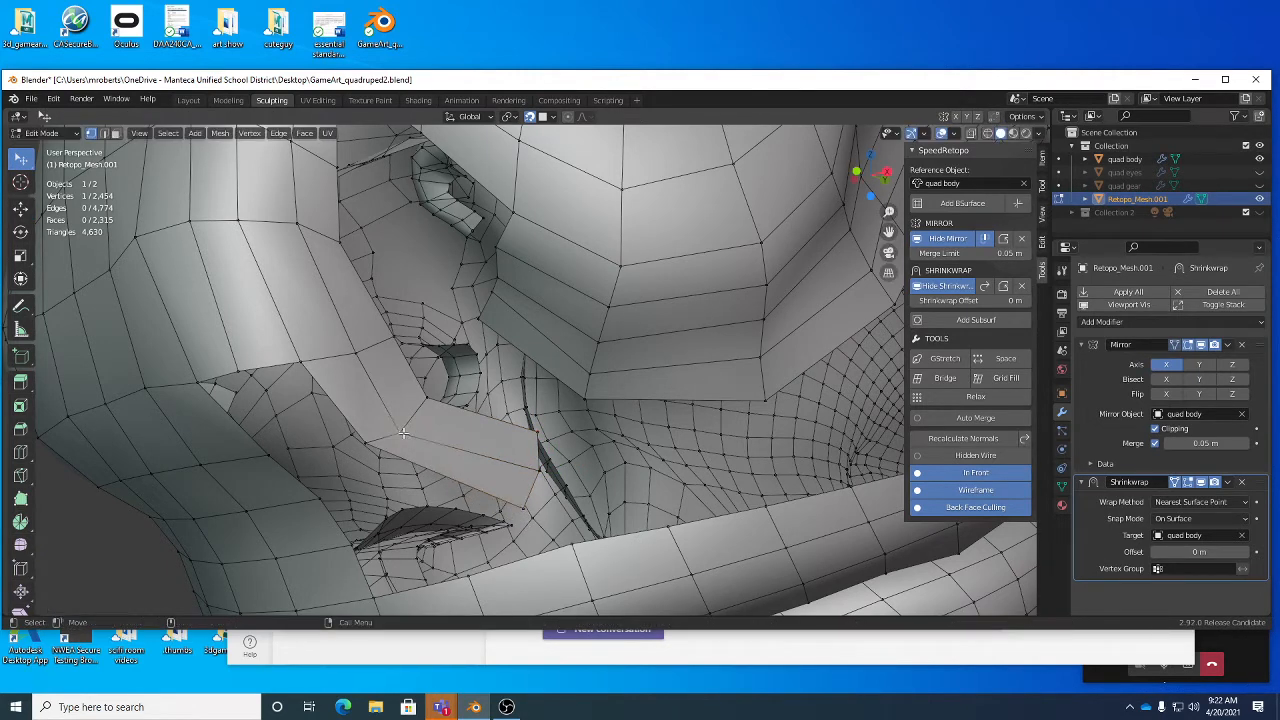
key("g")
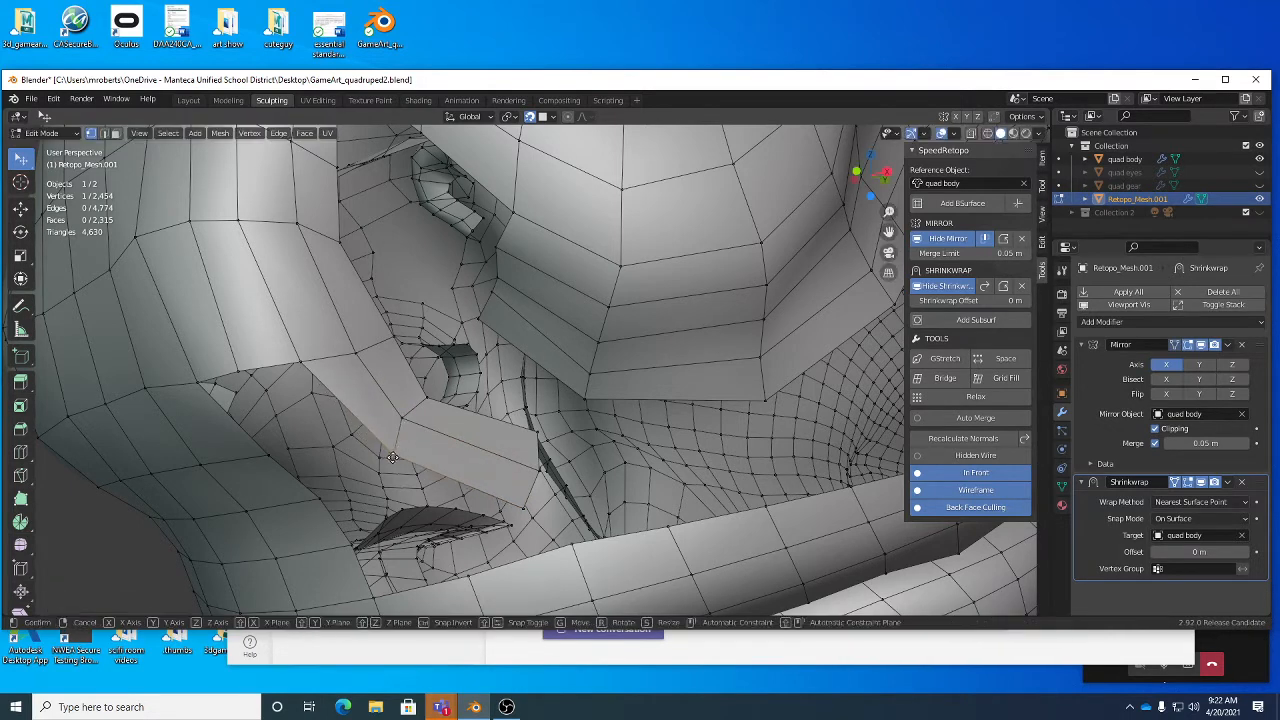
left_click(392, 457)
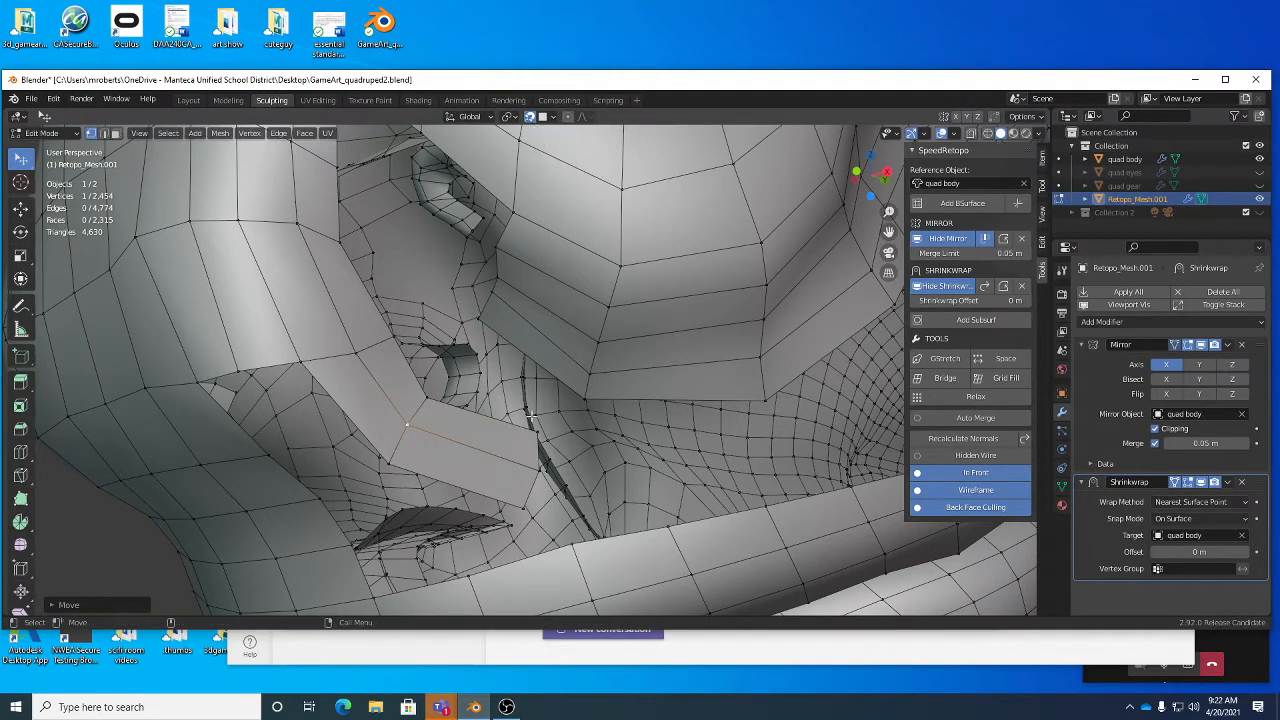
Step: Adjust the strip's end corner and the vertices at the ridge border's nostril end, and turn off snapping
scroll(530, 415, "down", 5)
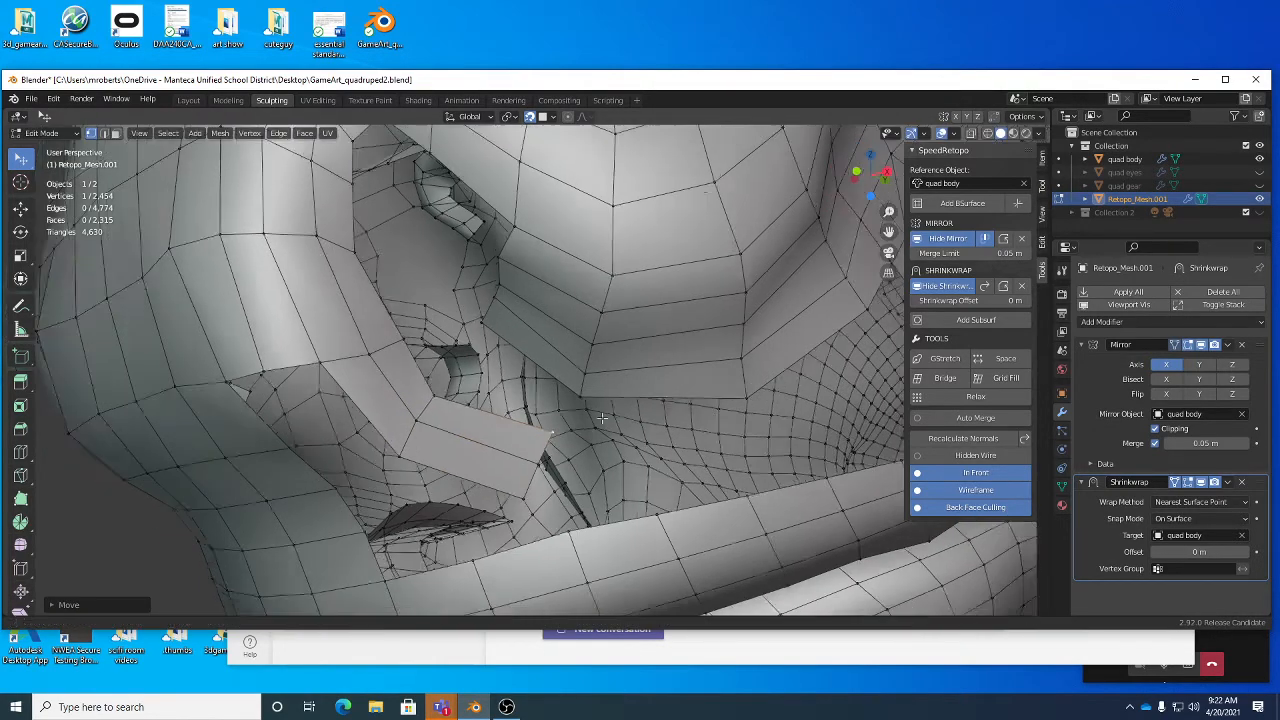
scroll(520, 400, "up", 6)
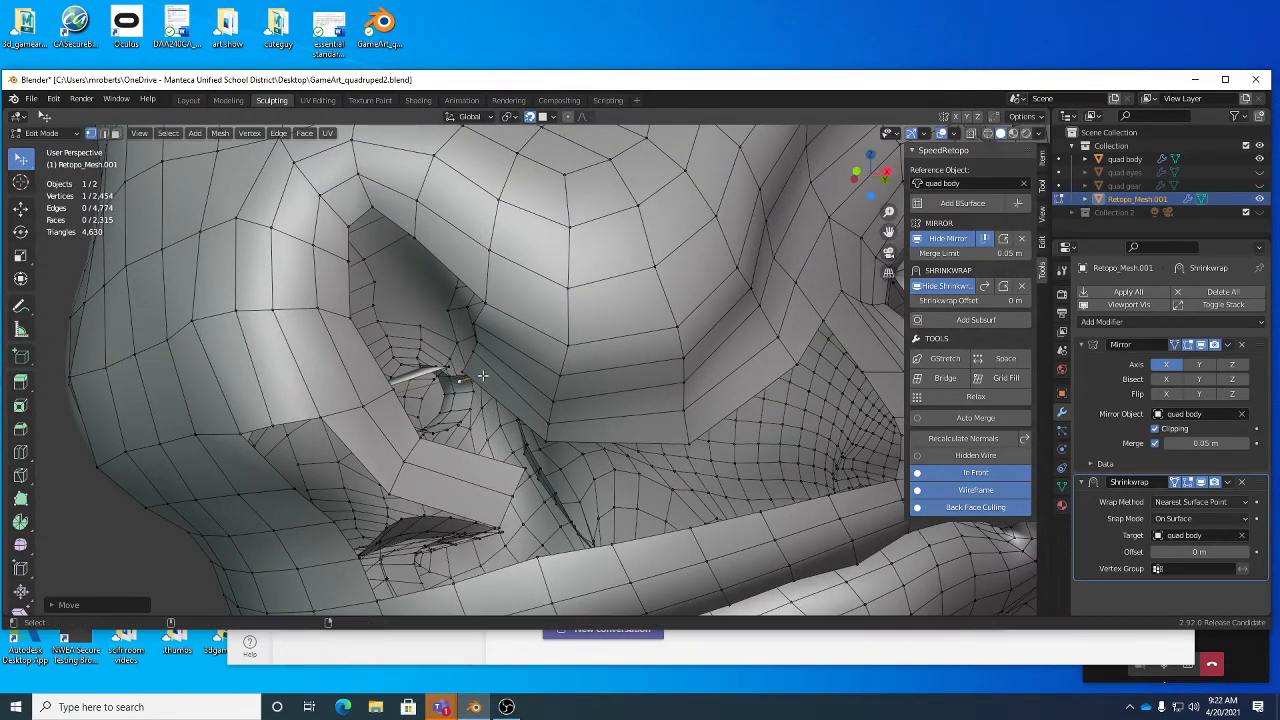
left_click_drag(467, 374, 466, 397)
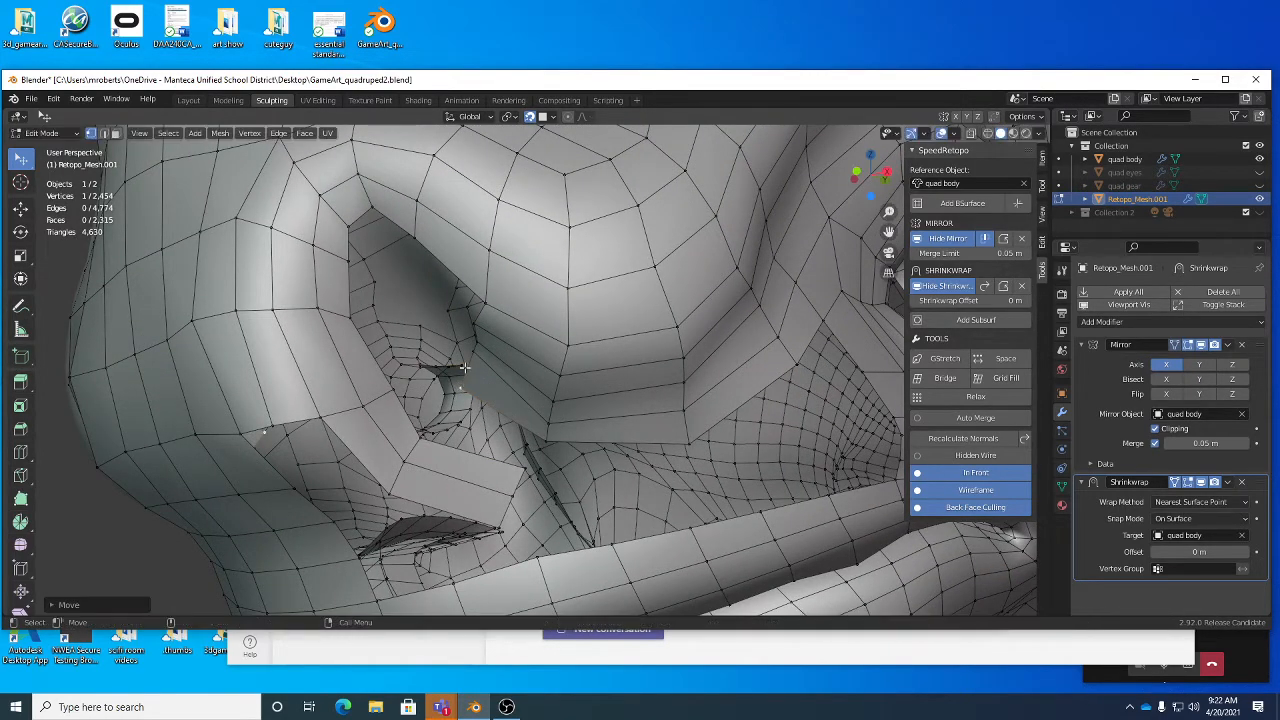
left_click_drag(474, 352, 472, 348)
left_click(530, 118)
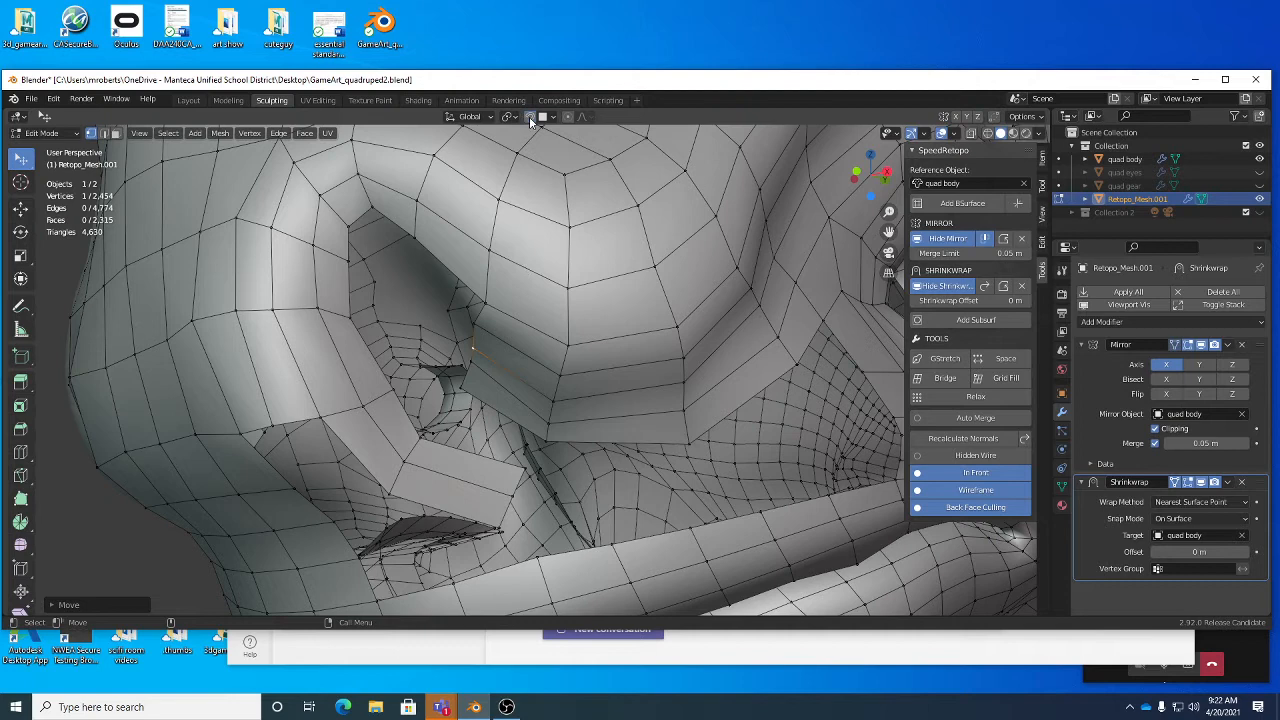
Step: Bridge the ridge's lower border edge to the facing edge of the extruded nostril strip
key("2")
left_click(504, 413)
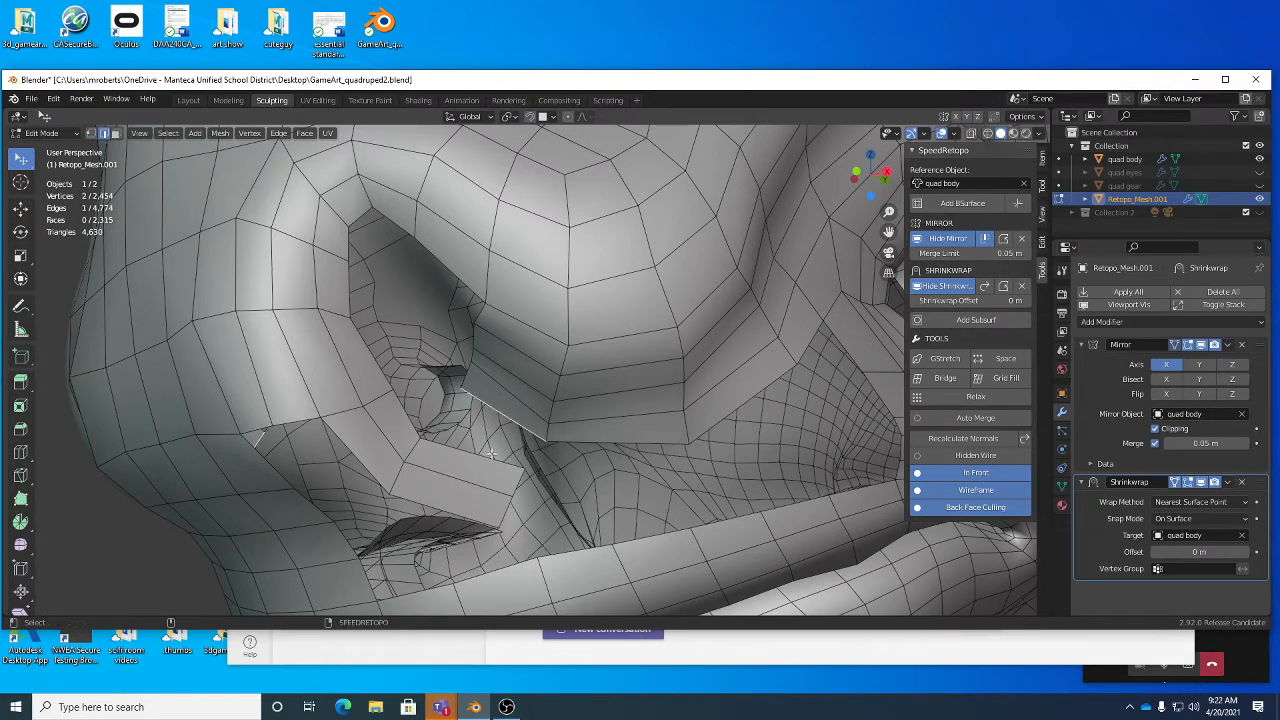
left_click(490, 458, "shift")
right_click(624, 440)
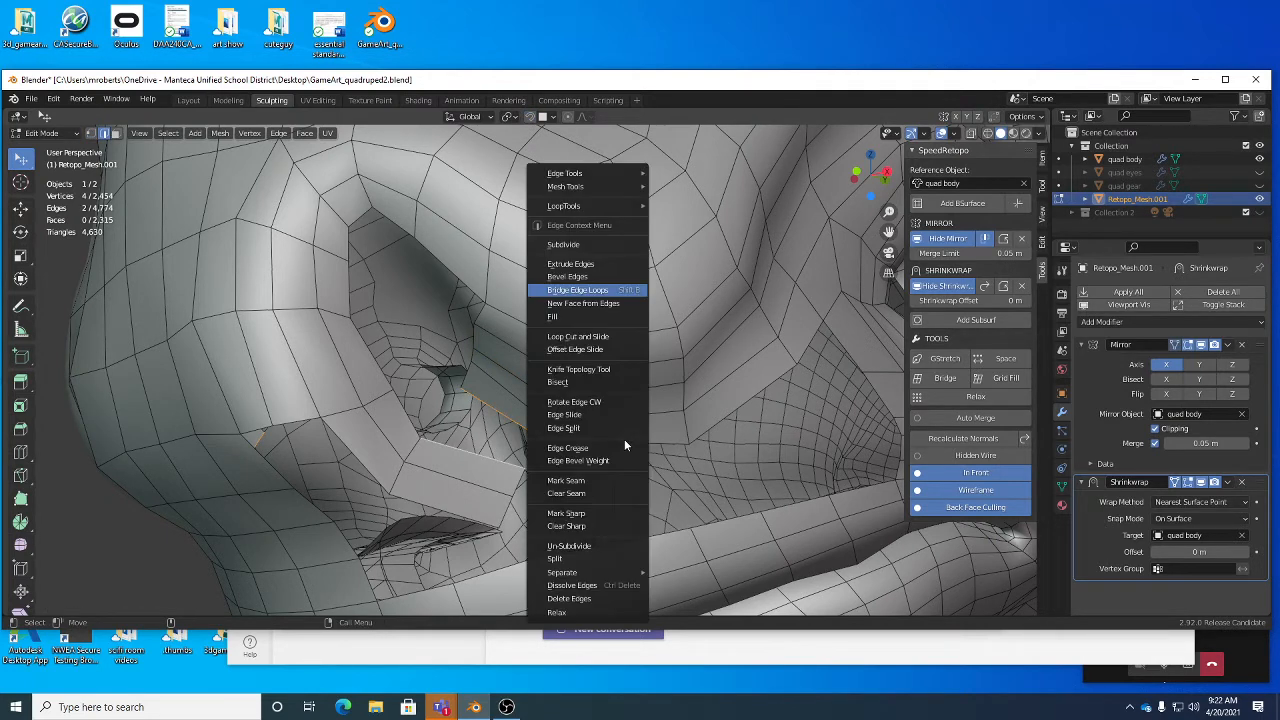
left_click(601, 291)
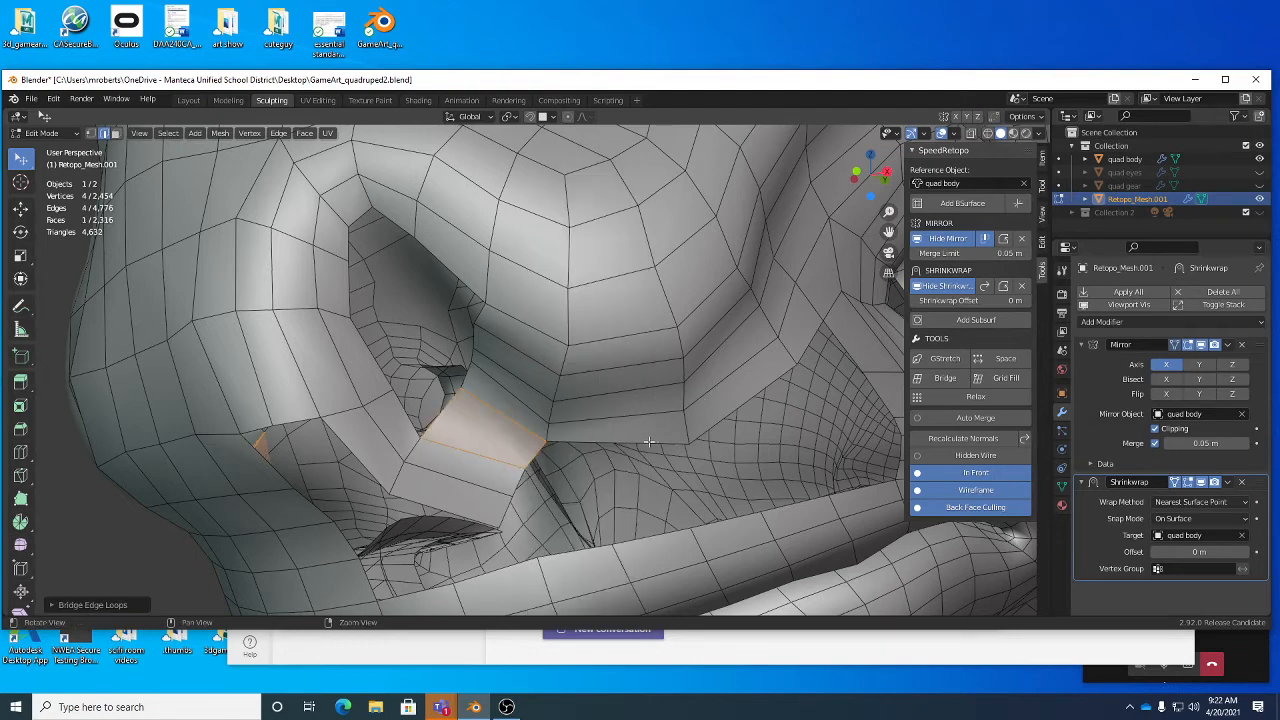
Step: Move the edge where the new bridge face joins the extruded nostril strip
scroll(589, 369, "down", 4)
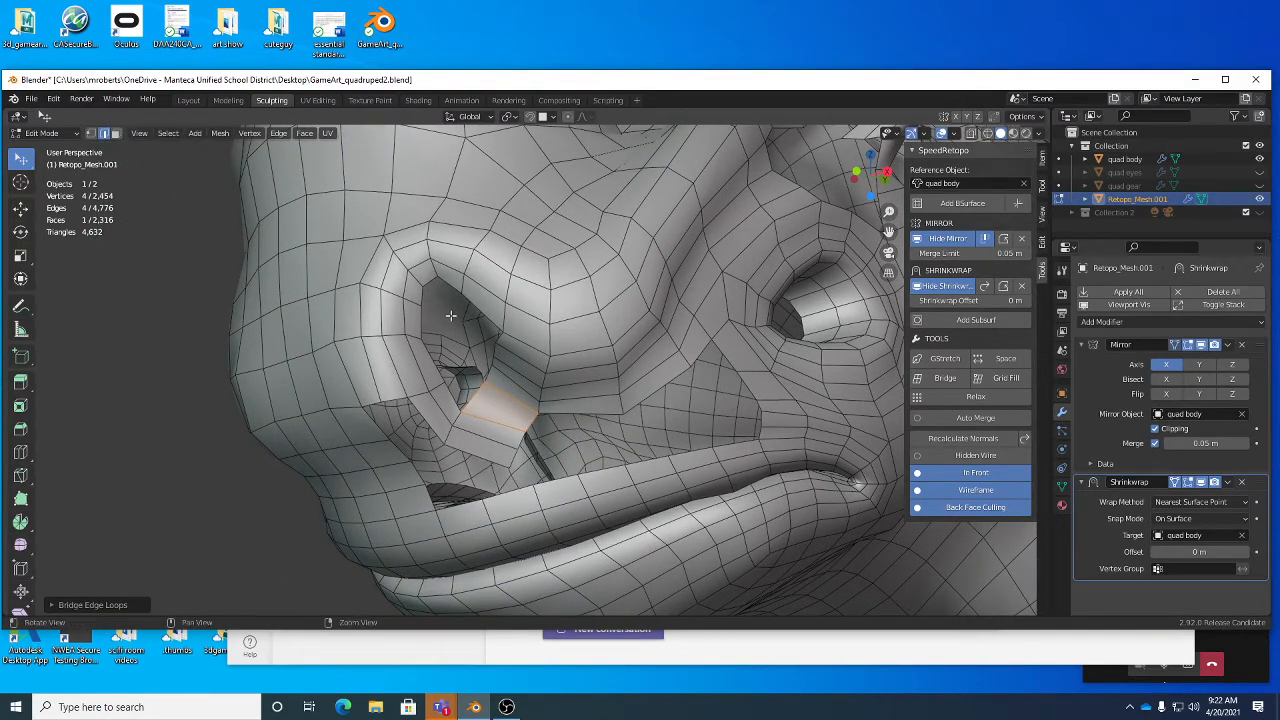
scroll(503, 341, "up", 4)
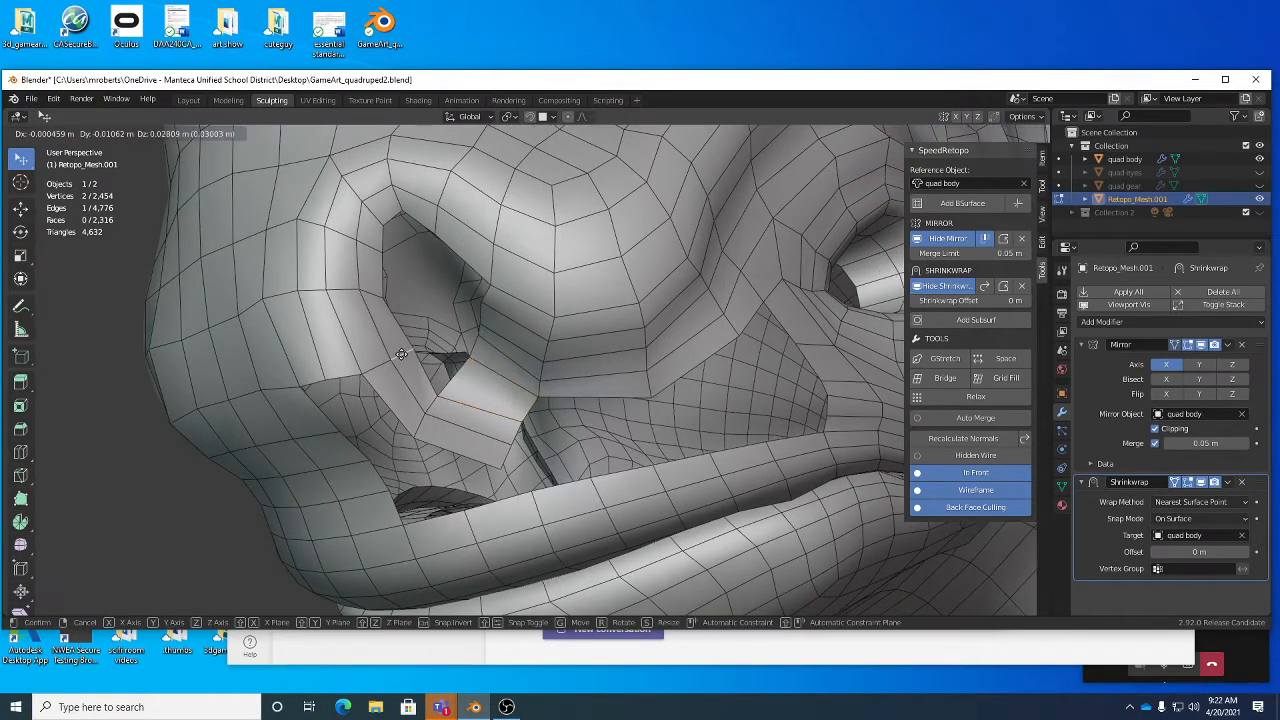
left_click(383, 363)
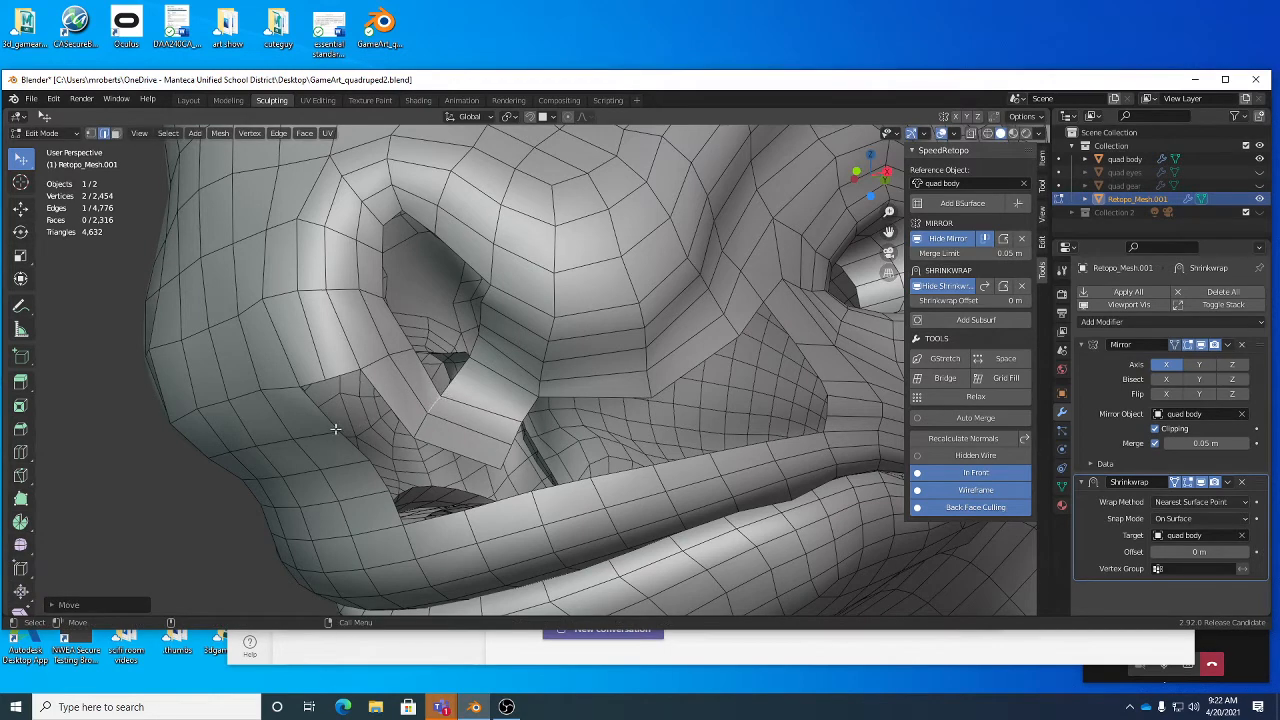
Step: Add a loop cut across the lower section of the nostril rim strip
key("alt+c")
left_click(411, 381)
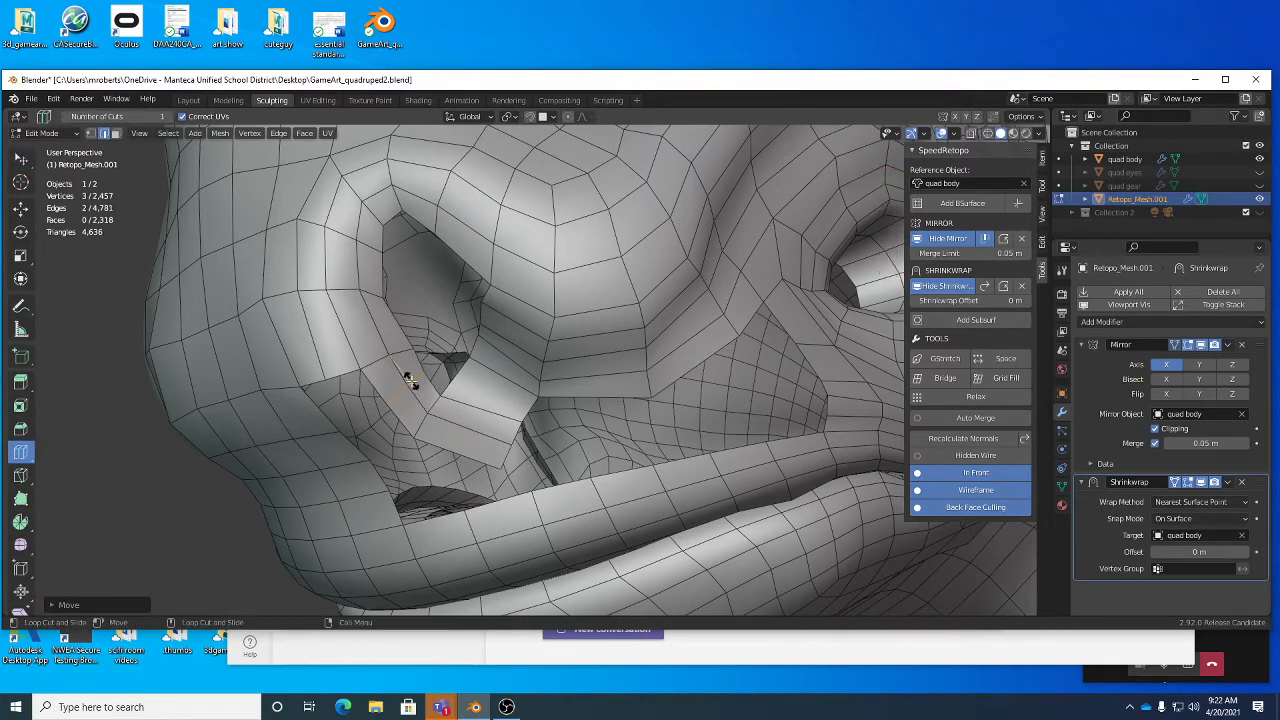
key("w")
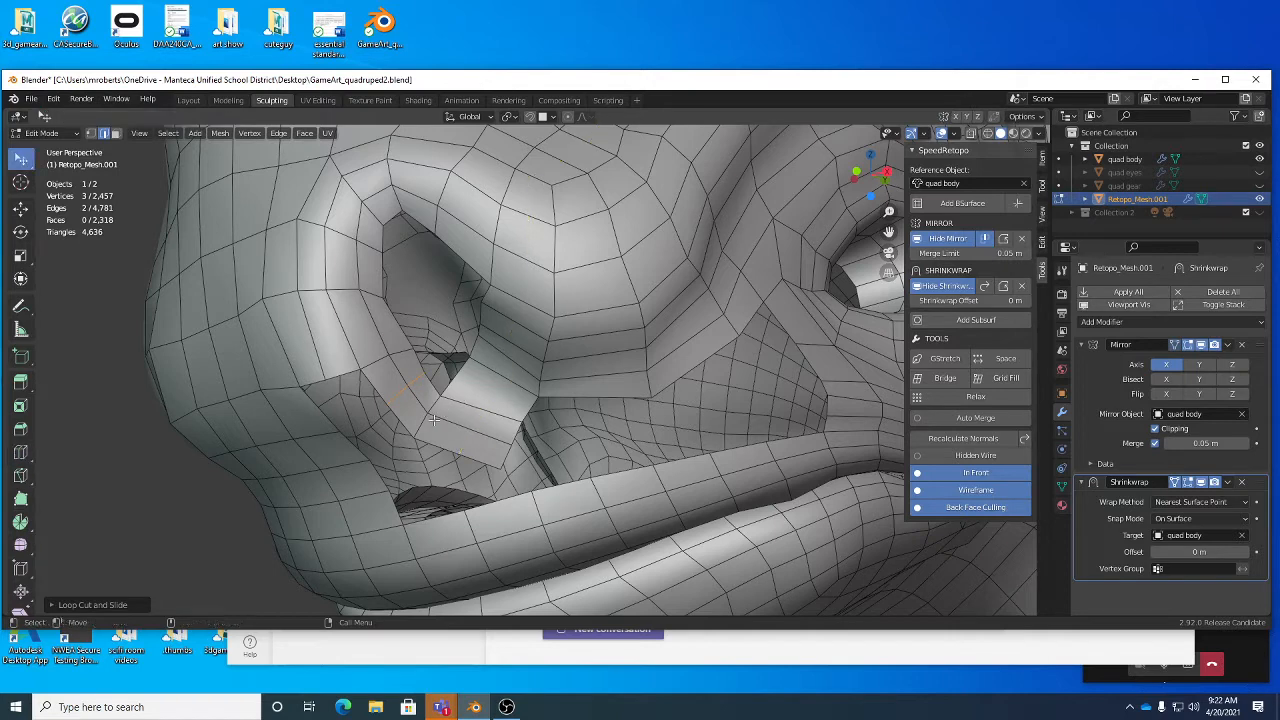
Step: Bridge the nostril rim strip's outer edge to the facing muzzle border edge and split the new face with a loop cut
left_click(404, 420)
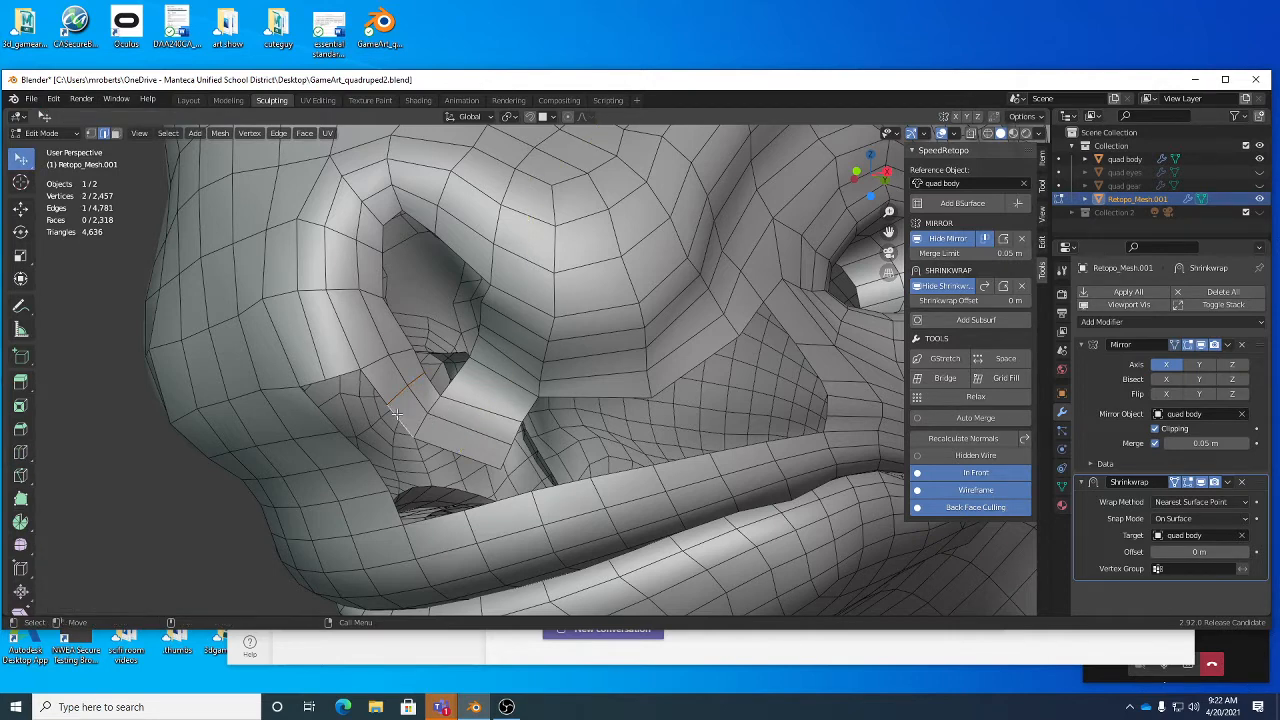
left_click(350, 443, "shift")
right_click(448, 388)
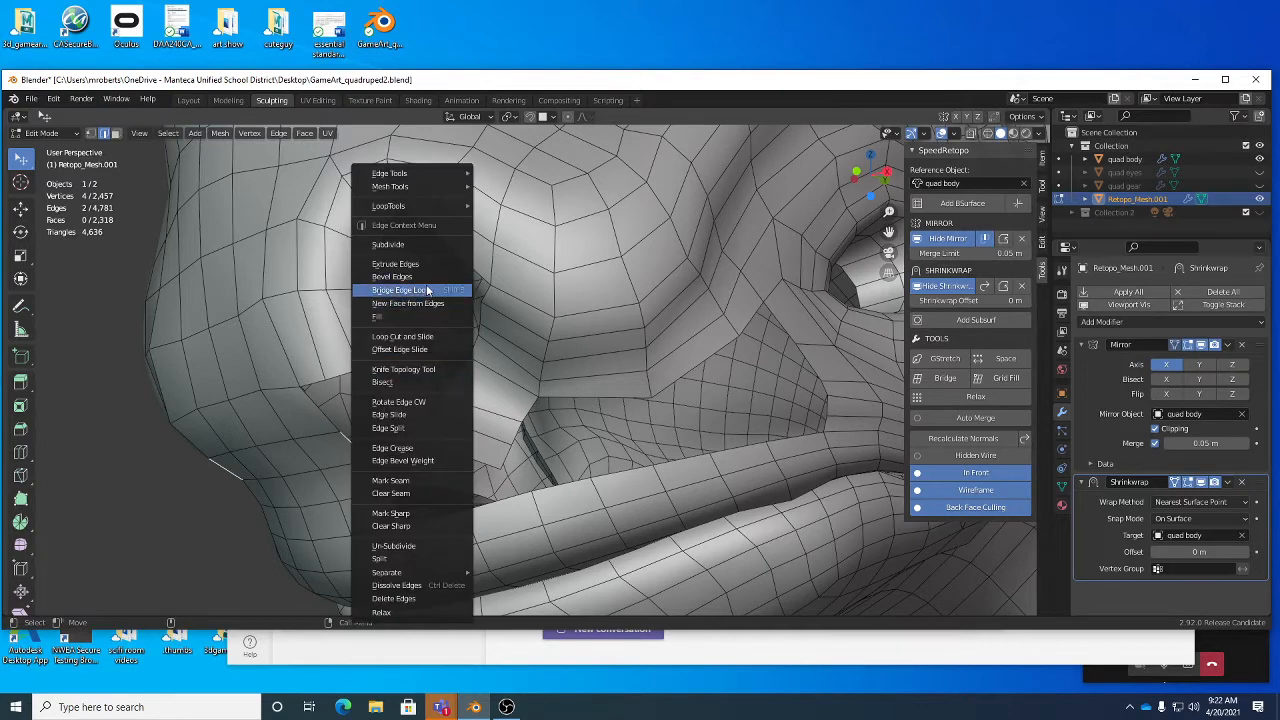
left_click(426, 290)
key("ctrl+r")
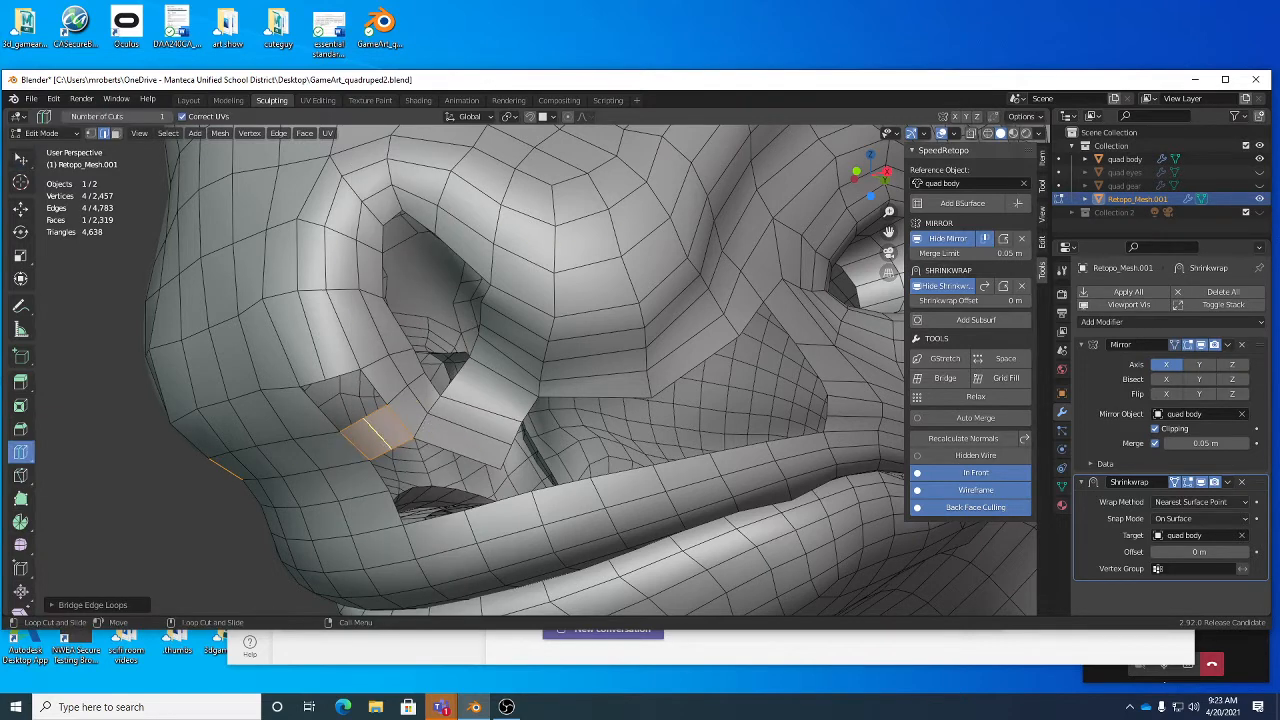
left_click(382, 438)
key("w")
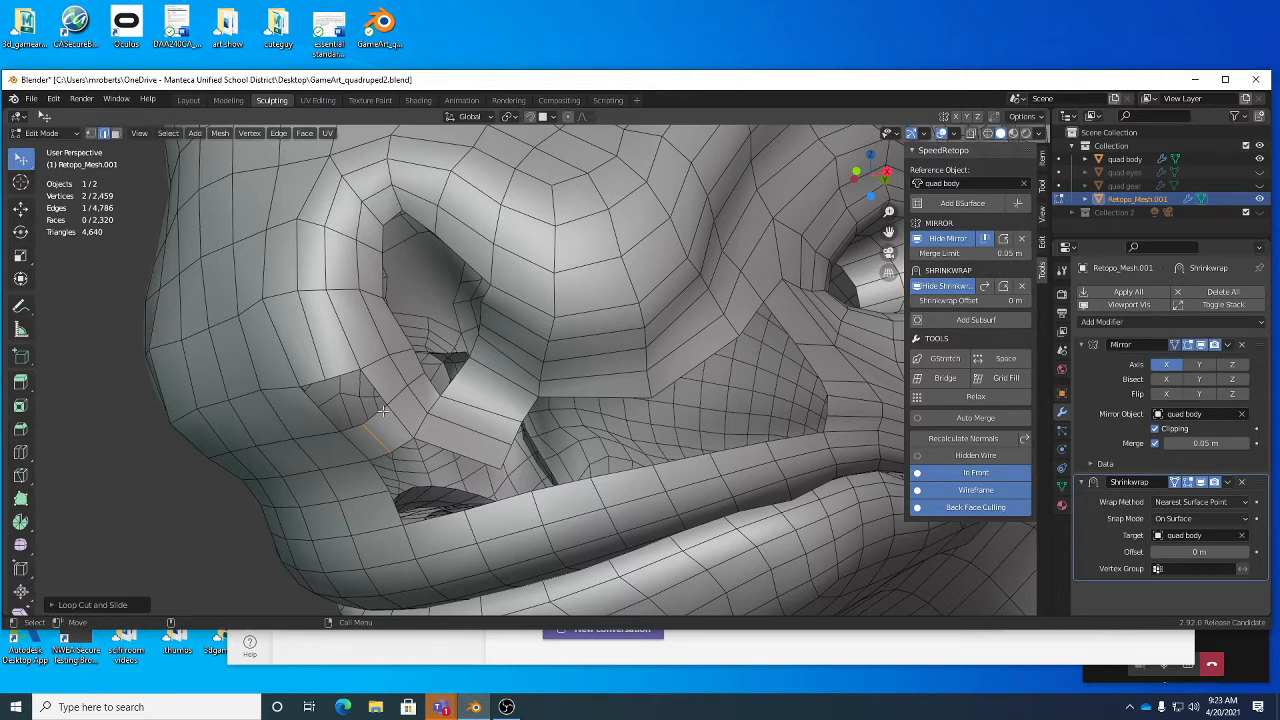
Step: Close the remaining hole below the nostril by bridging its opposite border edges, clear the selection and save the file
left_click(383, 410, "alt")
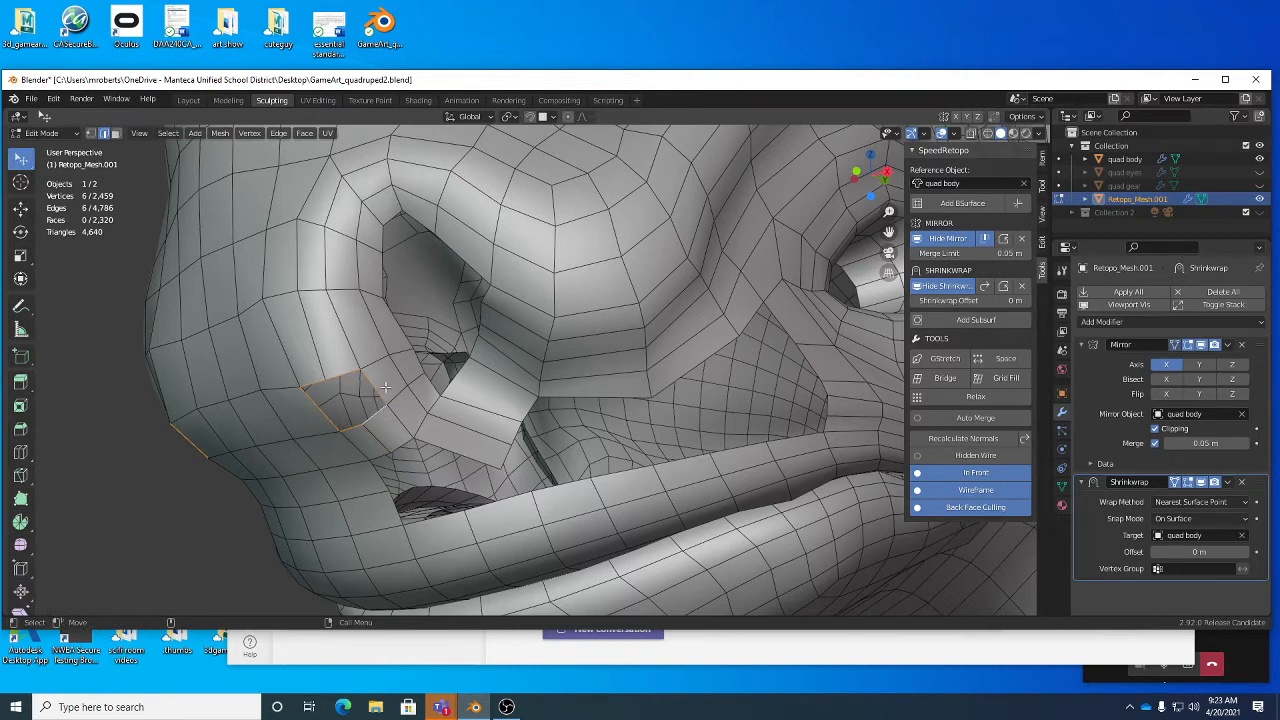
left_click(375, 384, "shift")
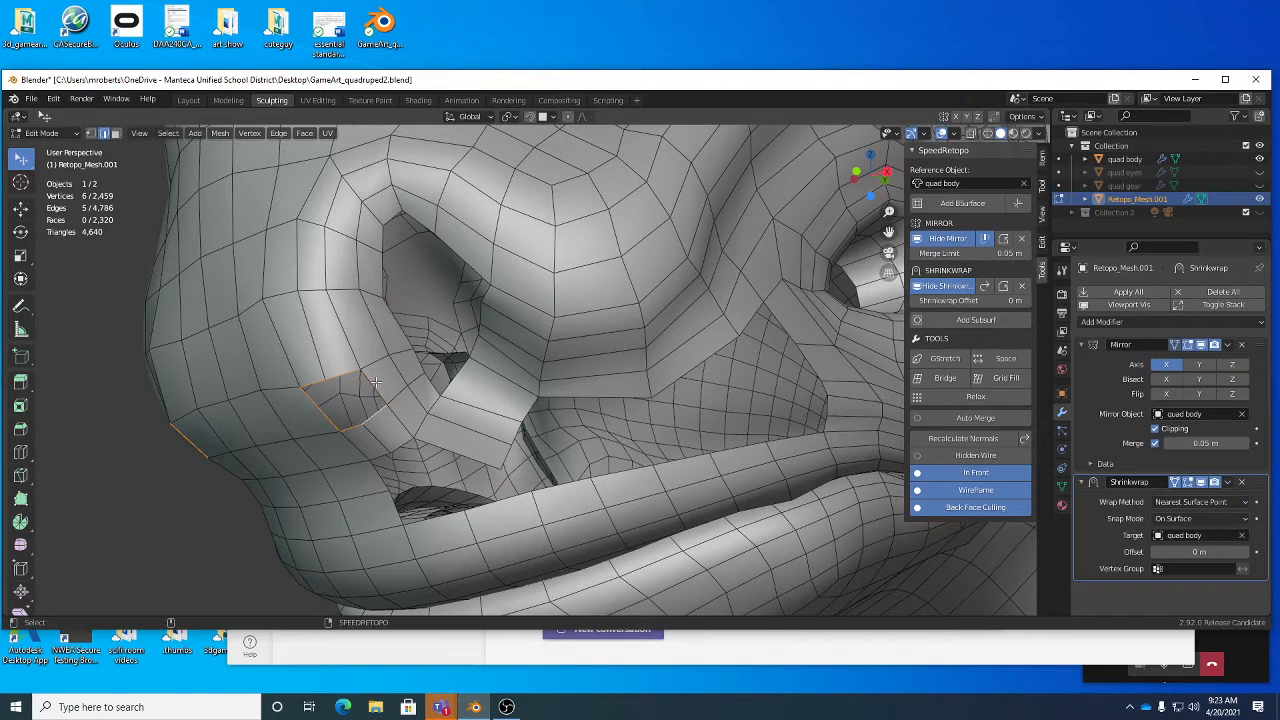
left_click(319, 411, "shift")
key("shift+r")
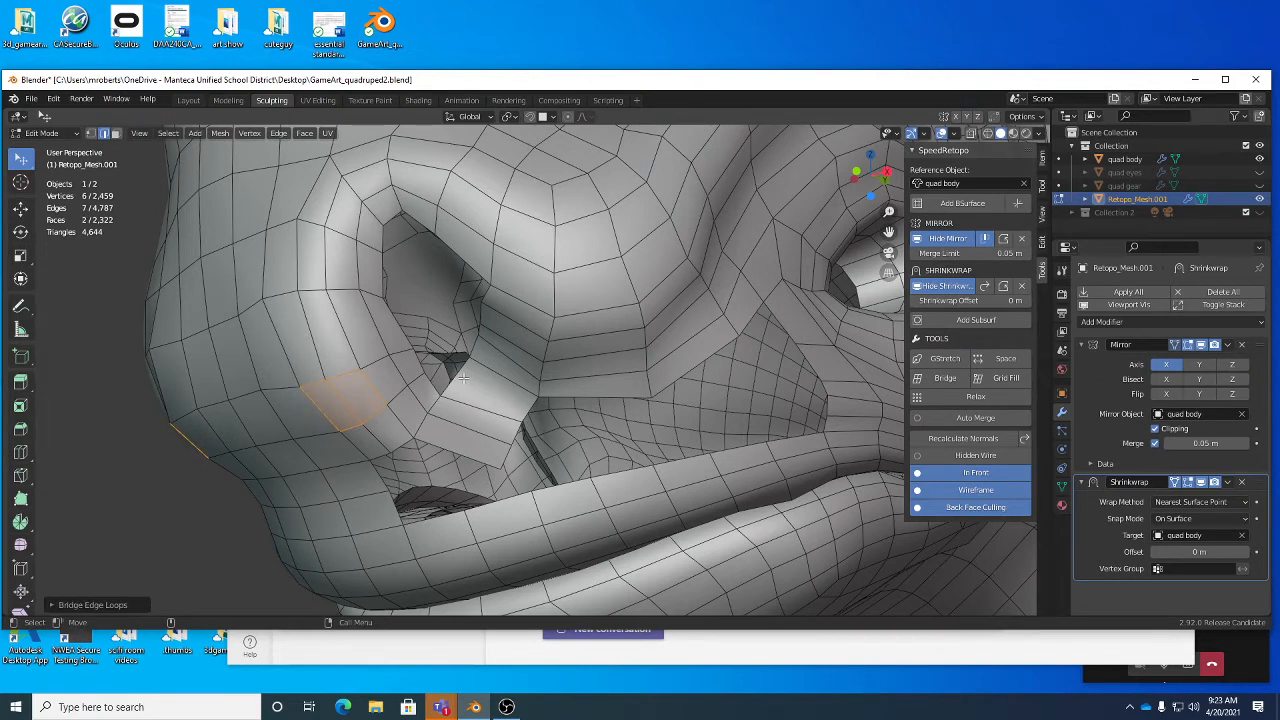
key("alt+a")
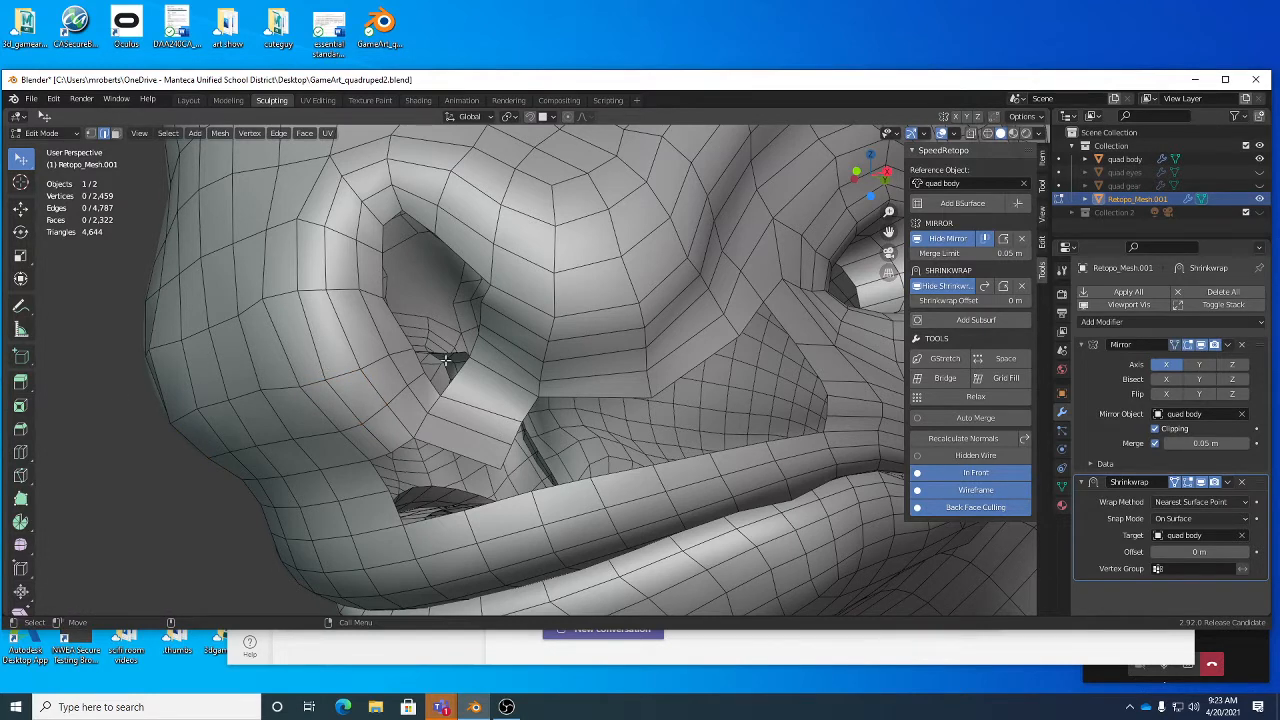
key("ctrl+s")
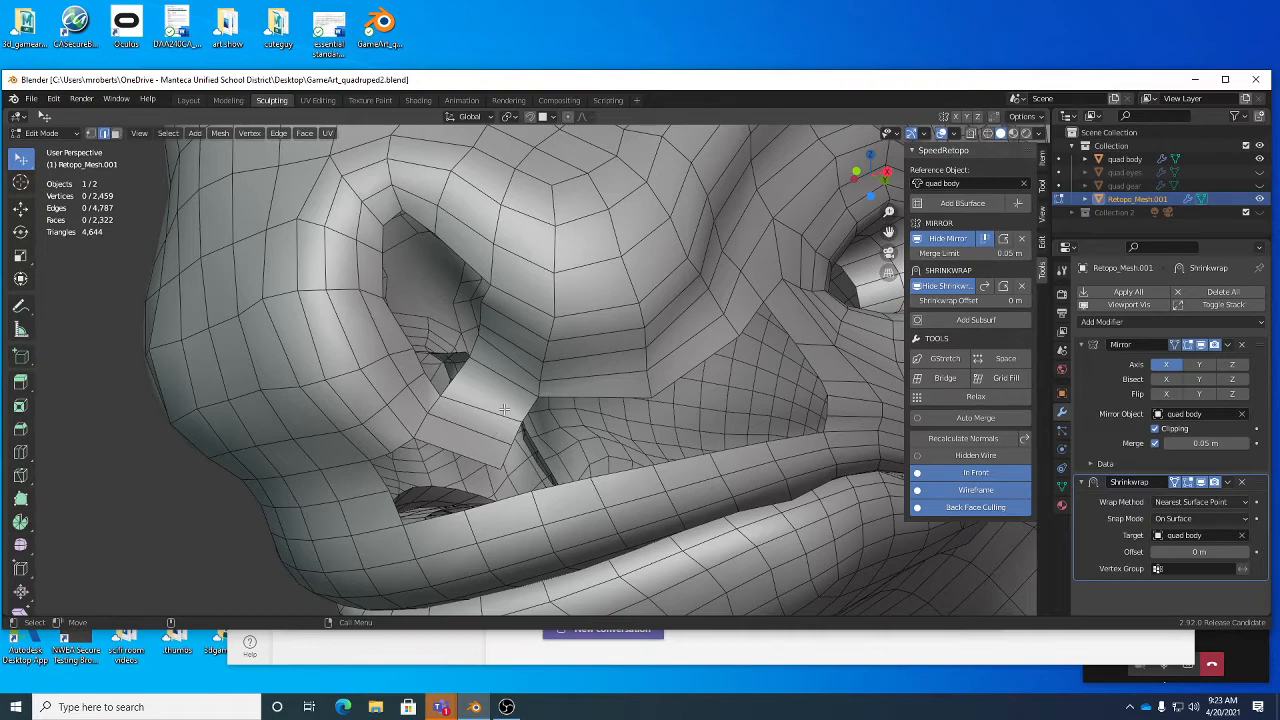
Step: Add two loop cuts running over the snout above the nostril and down across the ridge
middle_click_drag(445, 360, 588, 386)
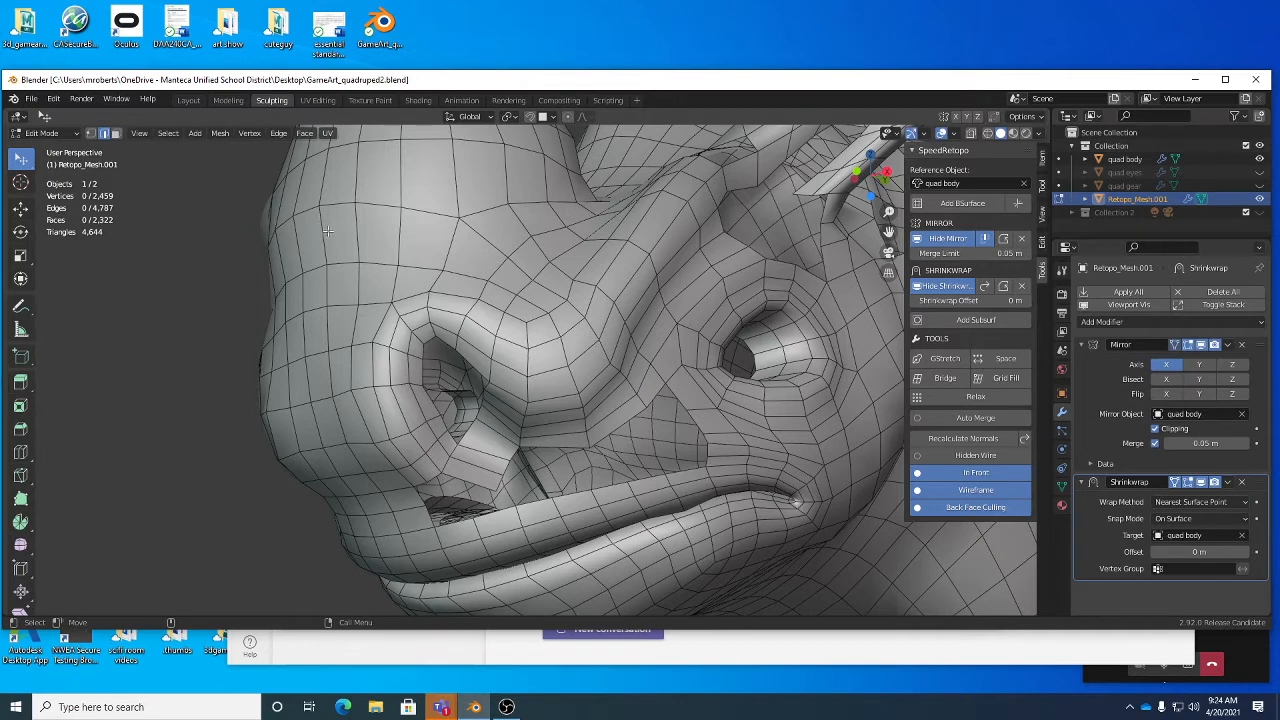
middle_click_drag(538, 298, 543, 308, "shift")
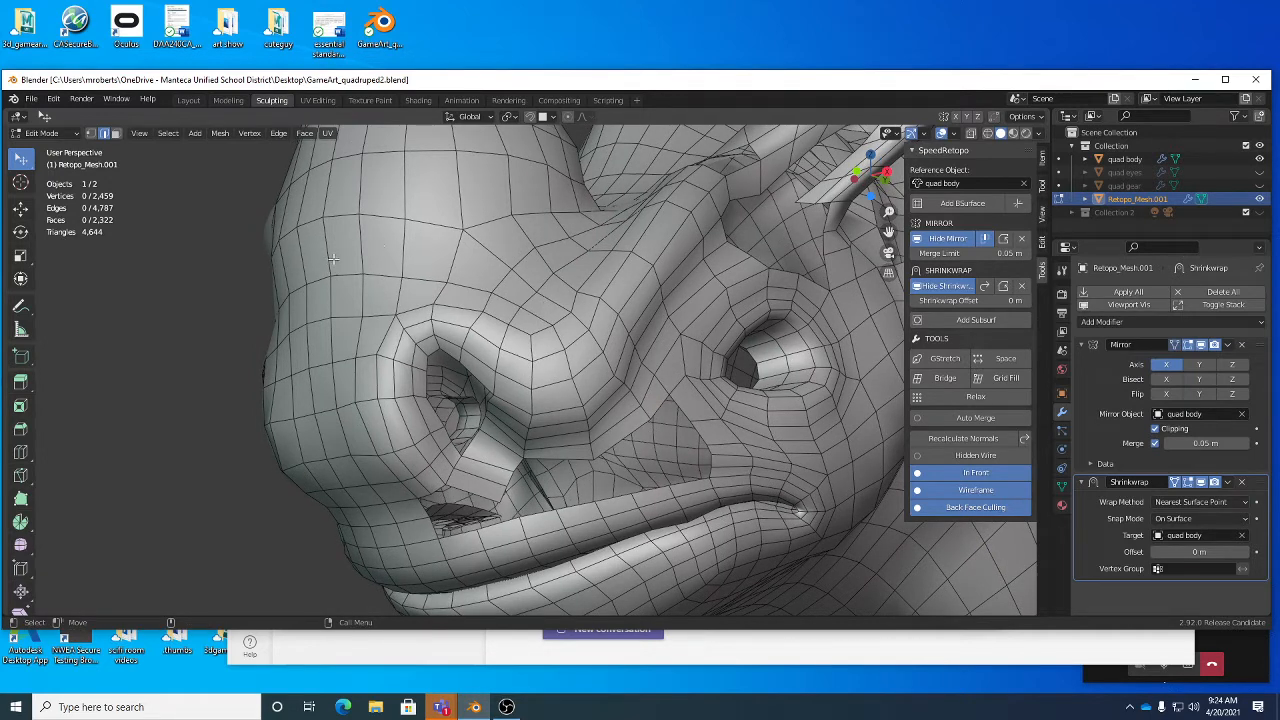
key("ctrl+r")
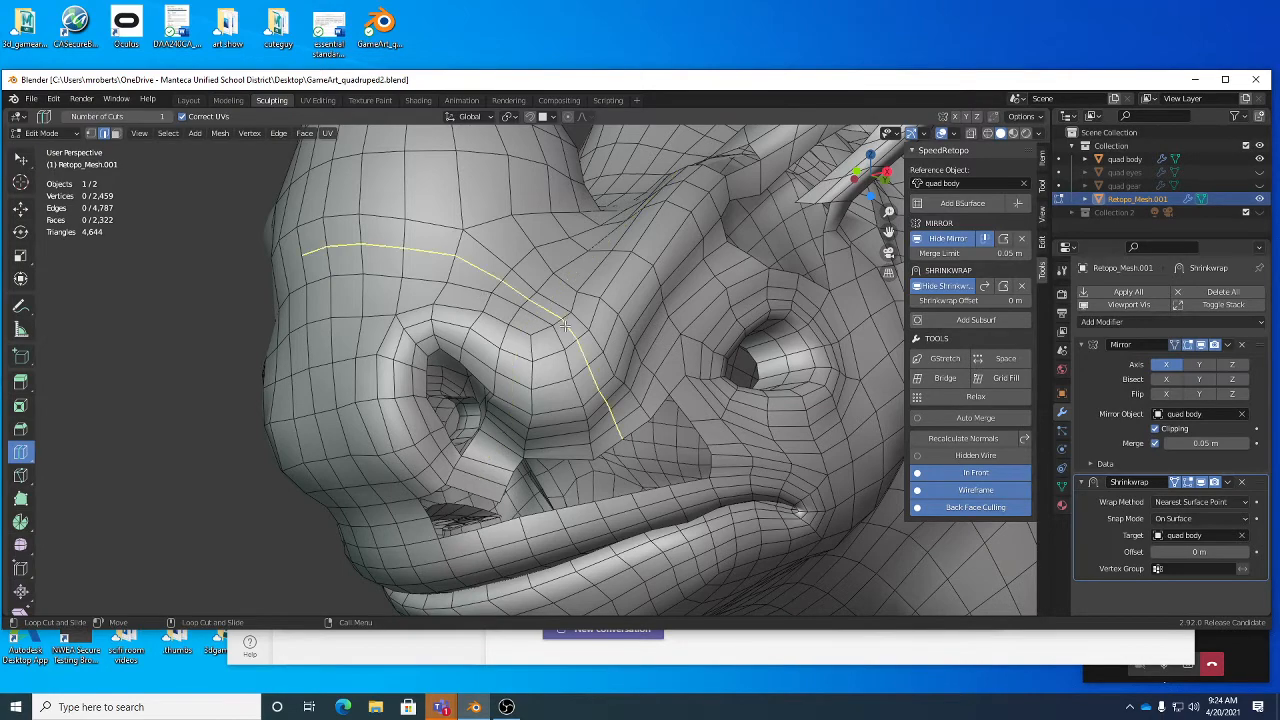
left_click(545, 346)
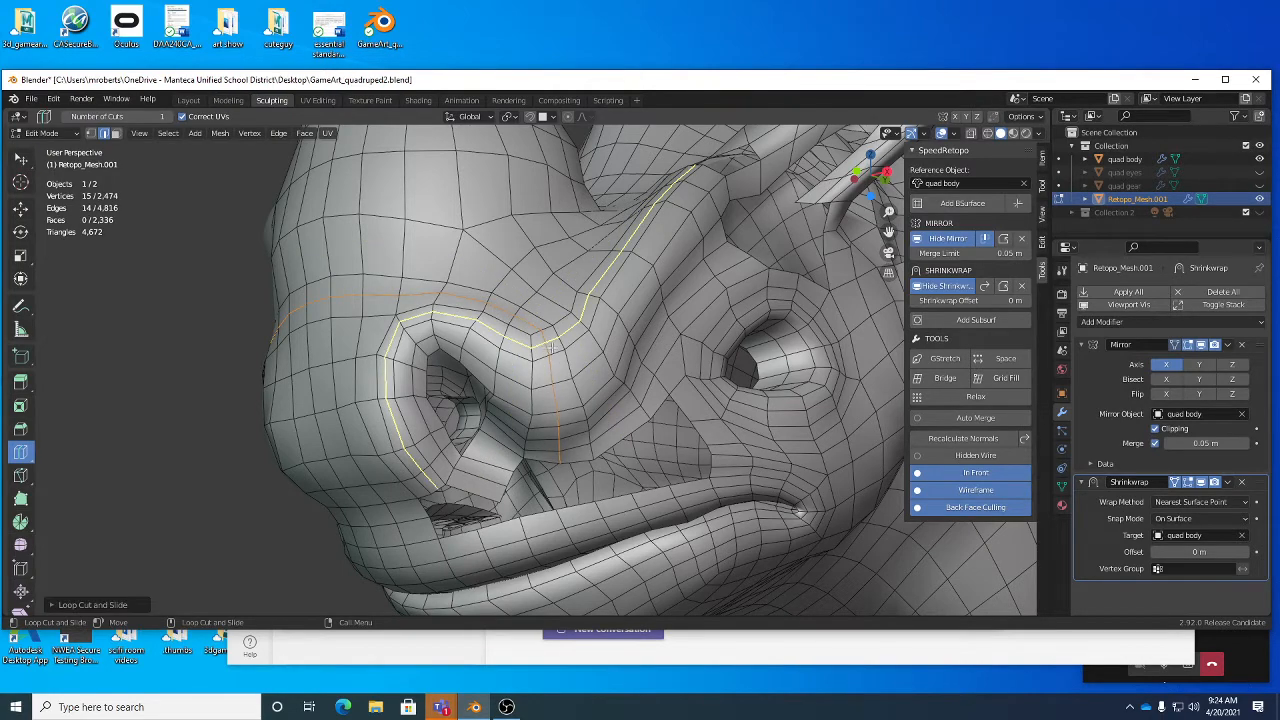
left_click(572, 318)
middle_click_drag(568, 298, 437, 313)
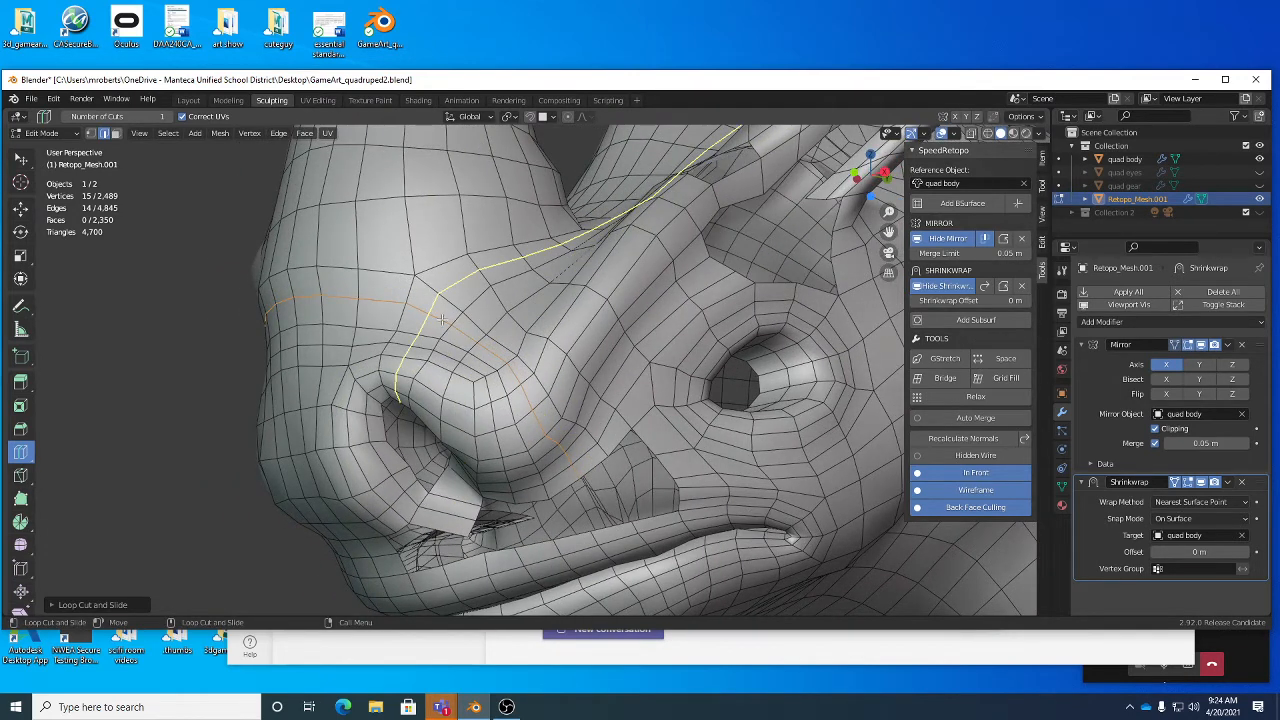
key("w")
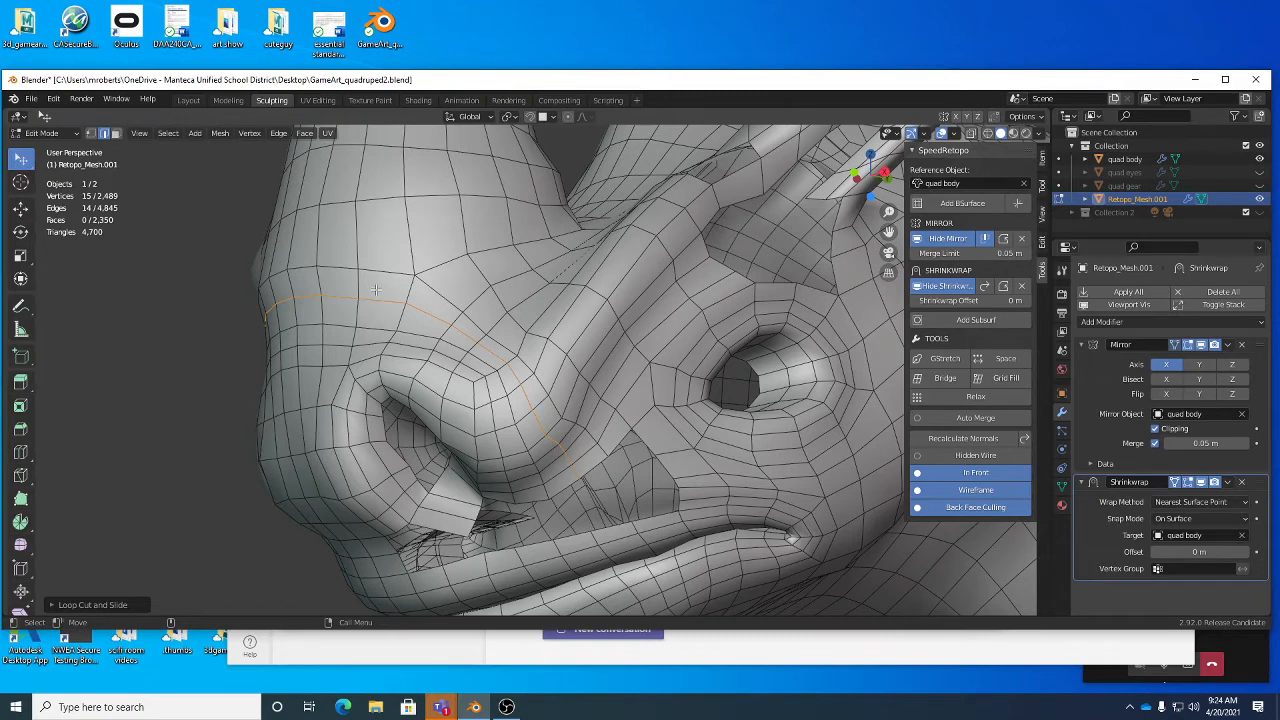
Step: Edge-slide the newest loop above the nostril and the neighbouring loop along the ridge to even out their spacing
right_click(578, 292)
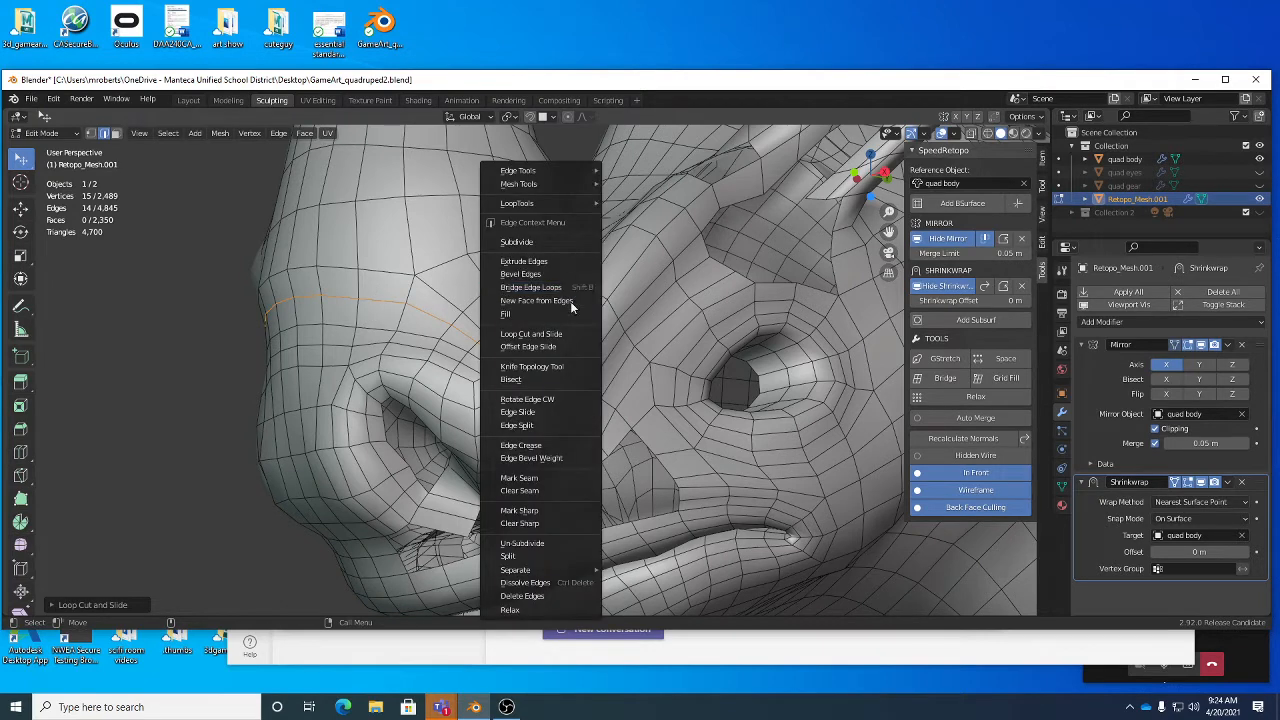
left_click(540, 415)
left_click(540, 392)
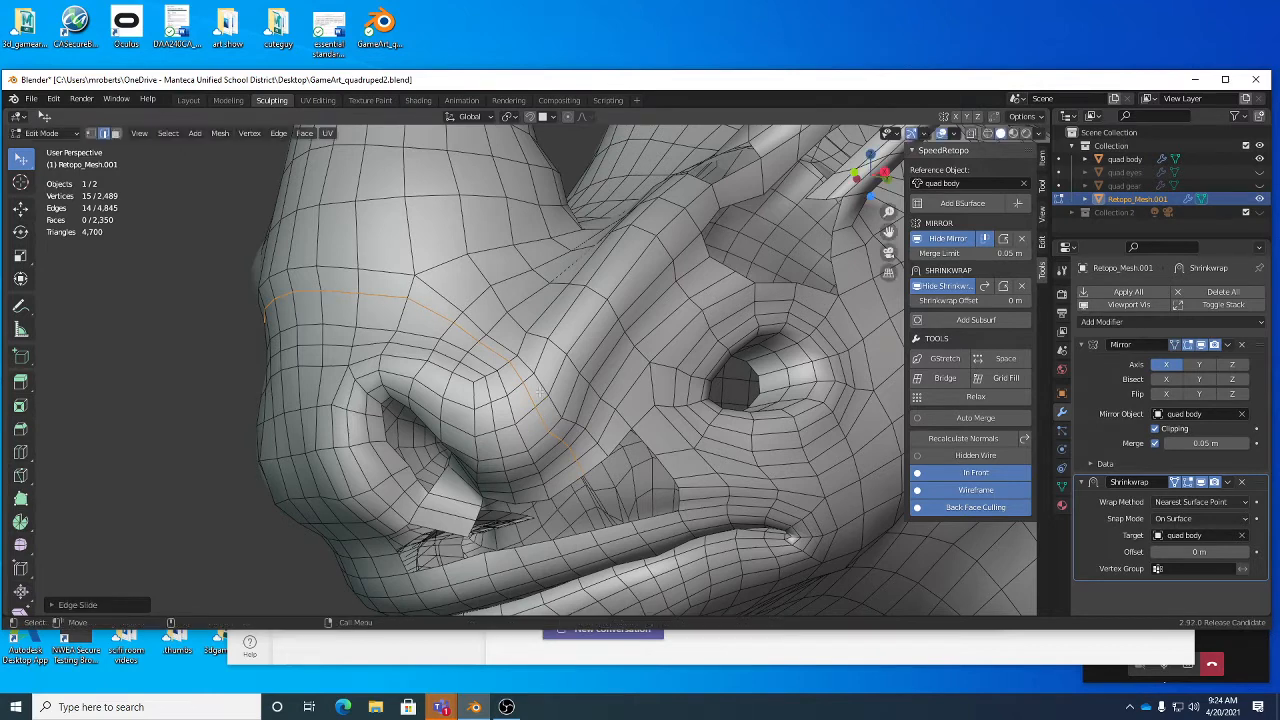
left_click(505, 345, "alt")
right_click(520, 336)
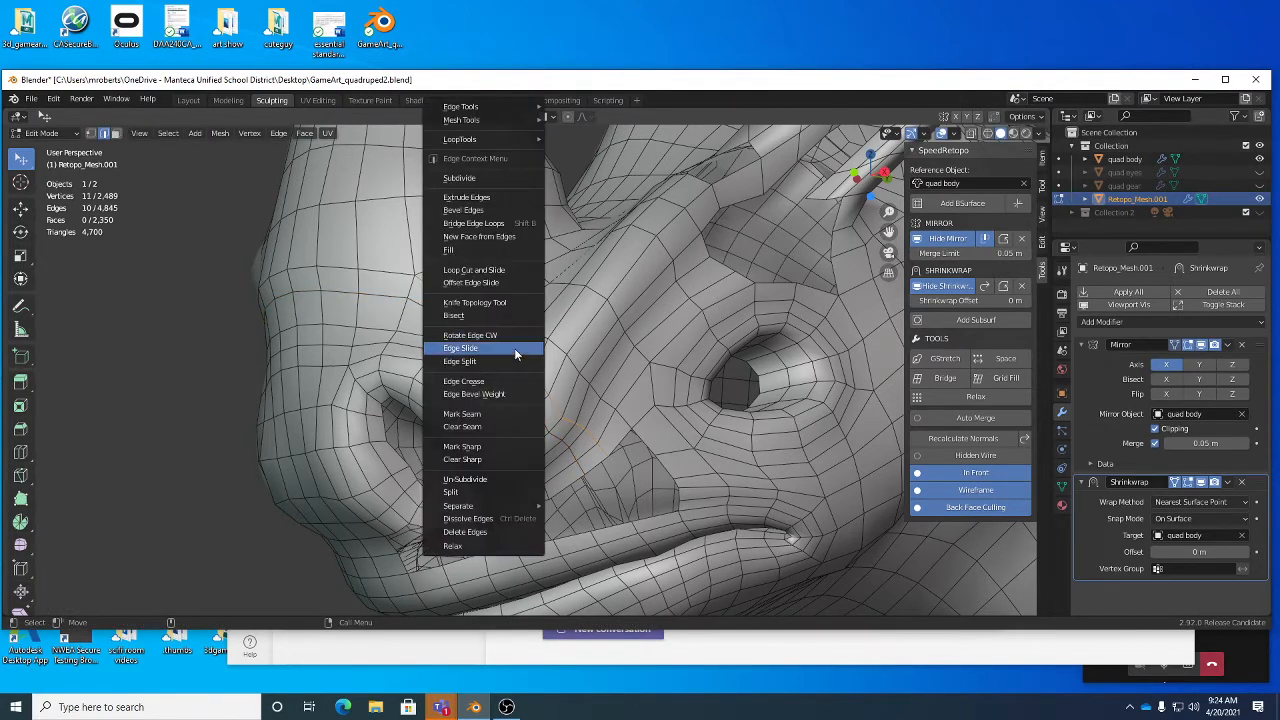
left_click(514, 348)
left_click(529, 350)
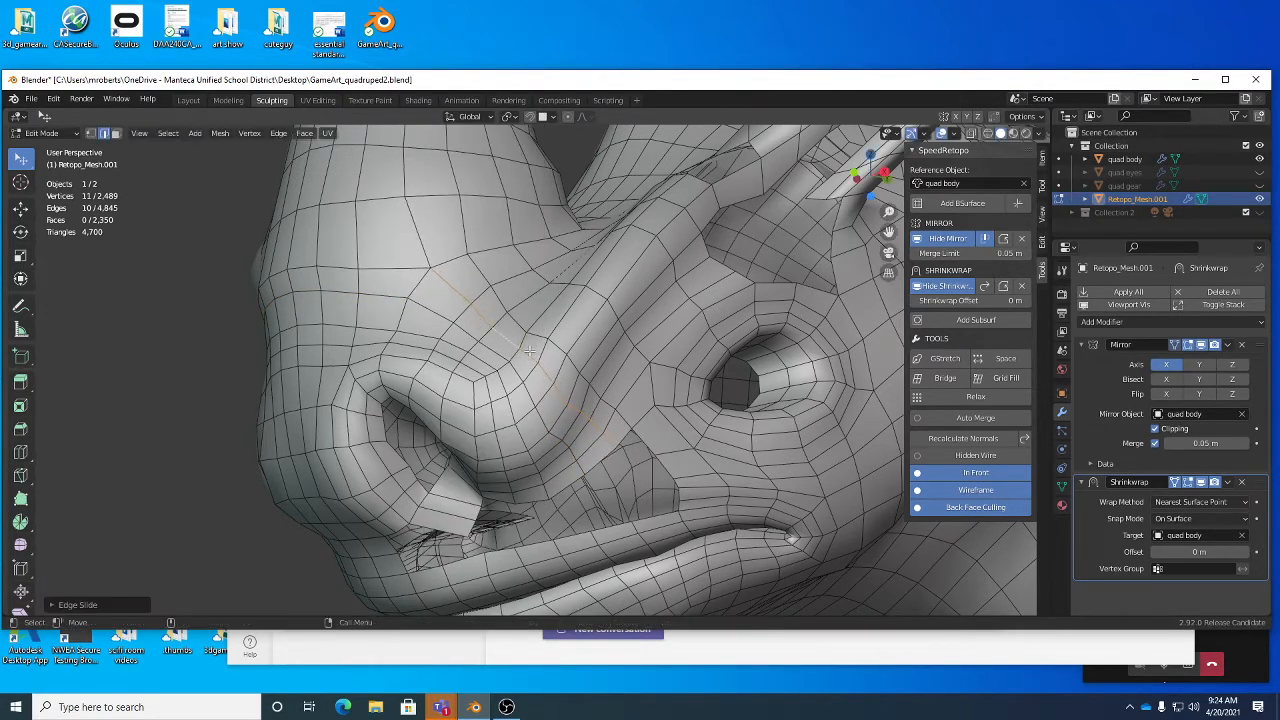
Step: Edge-slide the short loop across the front of the snout and the long loop nearest the nostril for more even spacing
left_click(402, 275, "alt")
right_click(499, 272)
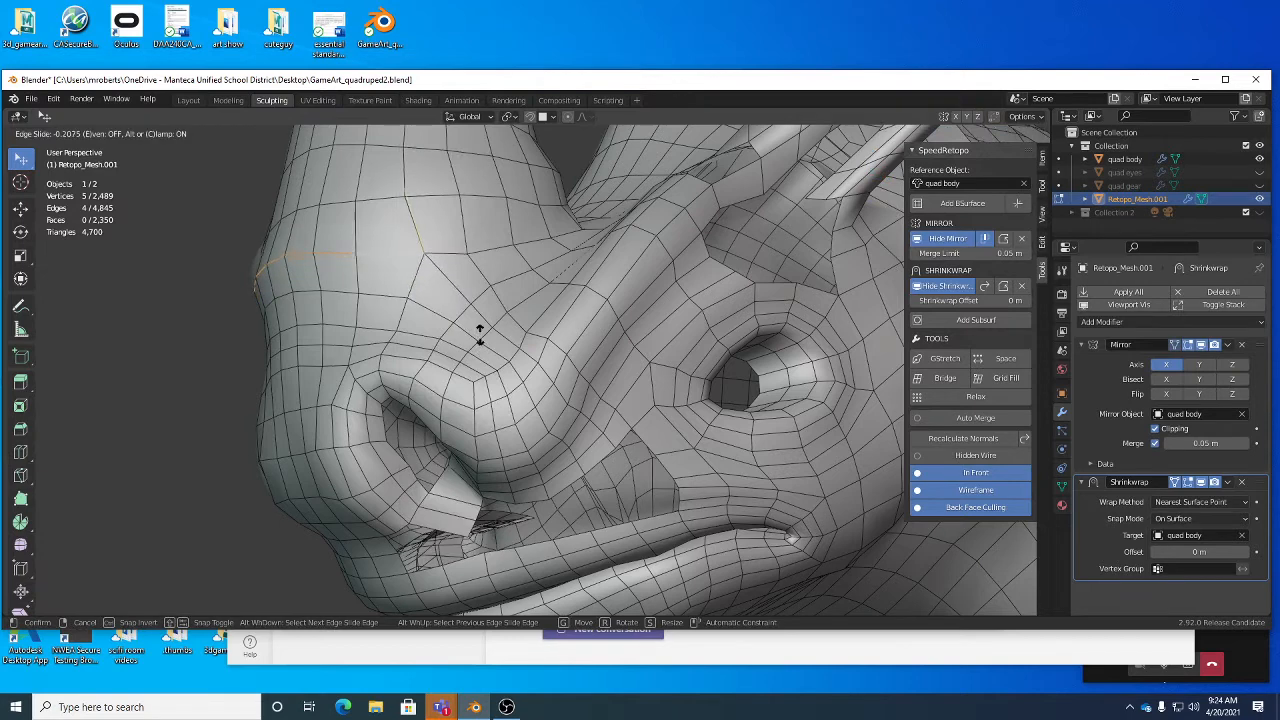
left_click(480, 335)
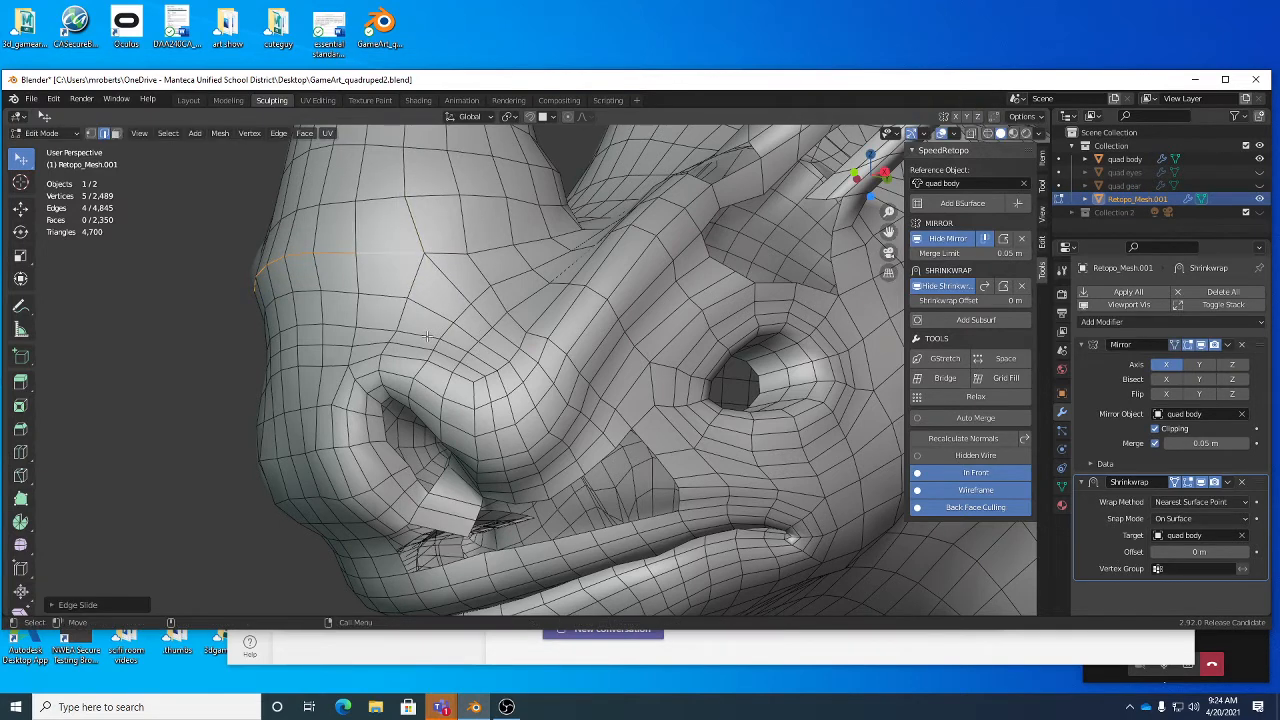
left_click(433, 331, "alt")
right_click(513, 319)
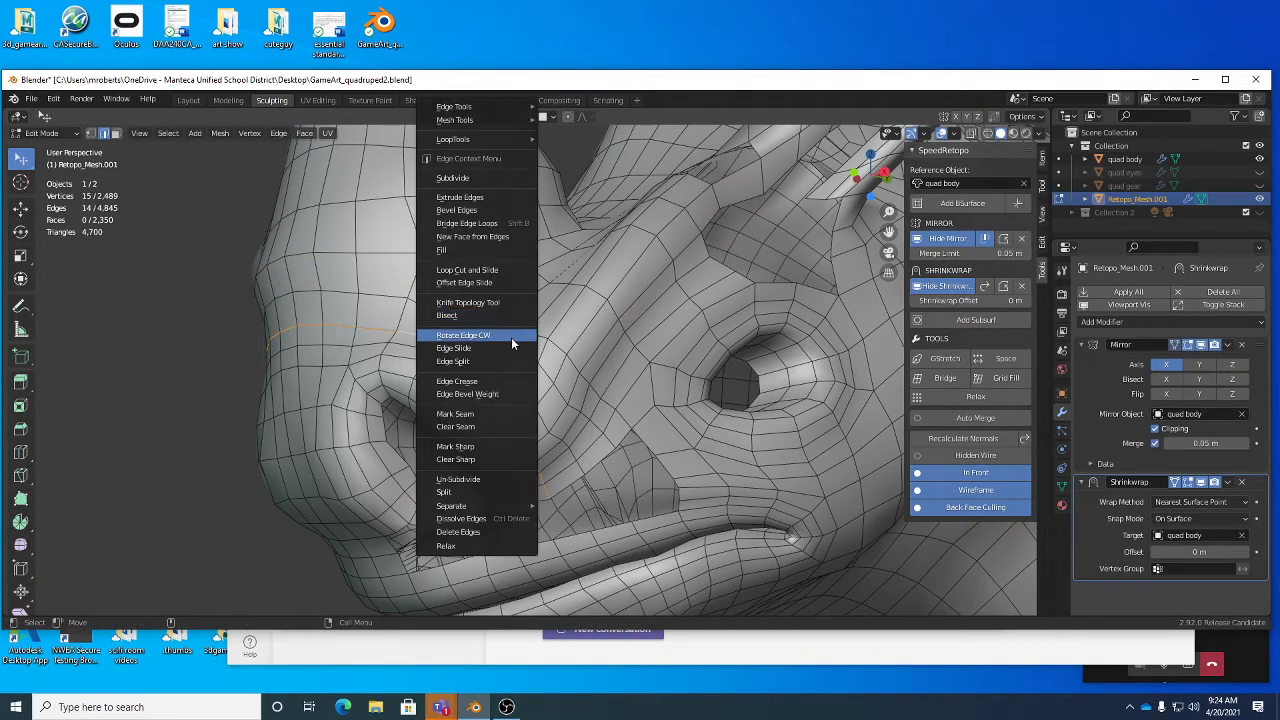
left_click(510, 342)
left_click(510, 340)
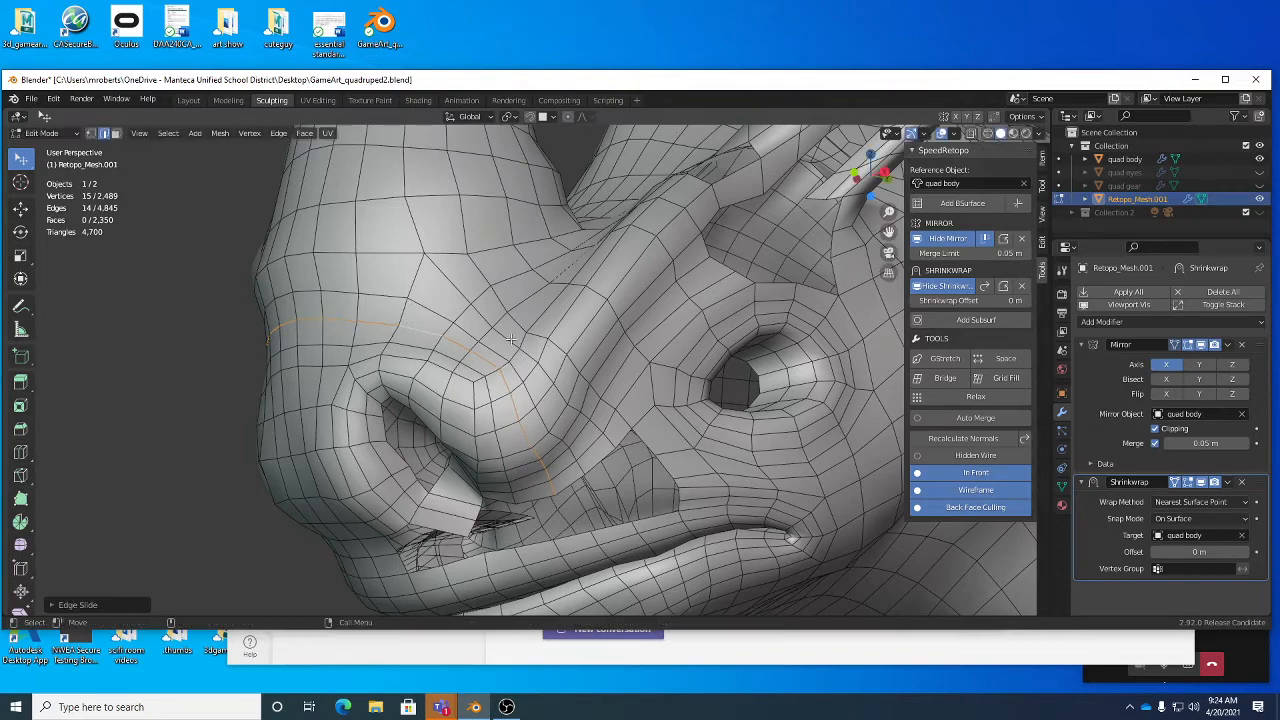
Step: Switch to Sculpt Mode and even out the mesh flow on the snout ridge above the nostril with the Grab brush
scroll(578, 390, "up", 2)
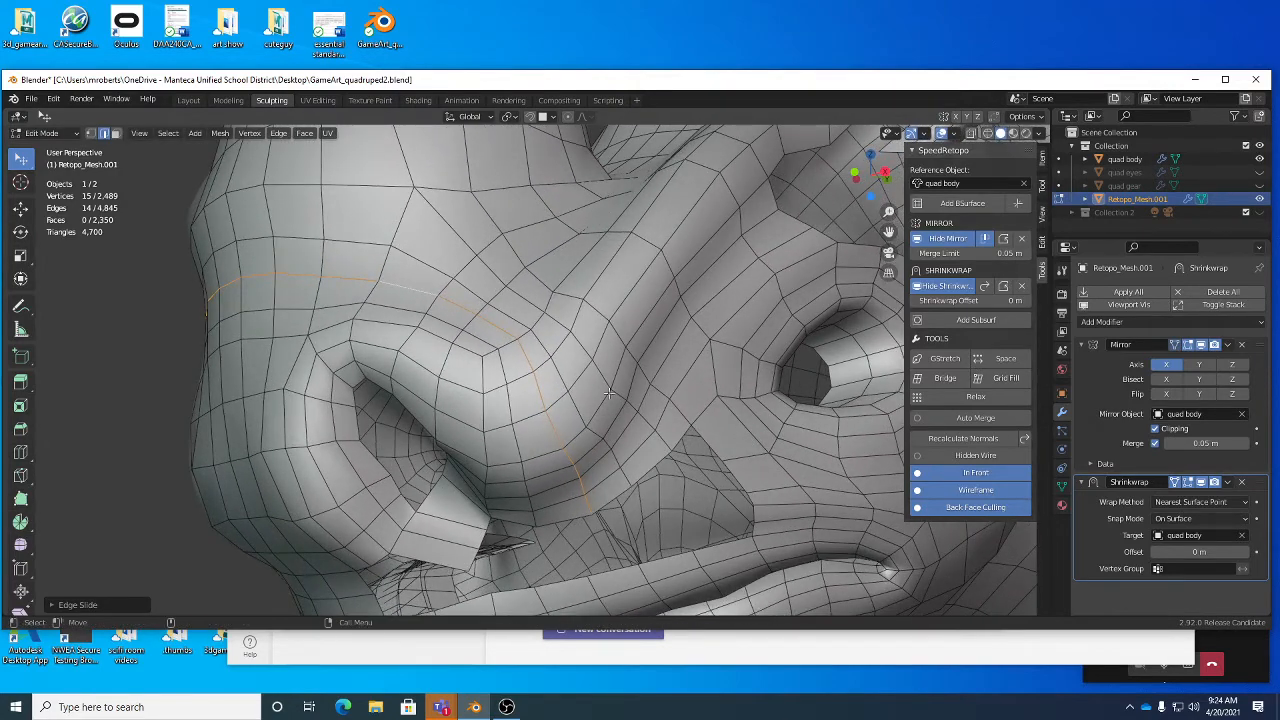
right_click_drag(612, 397, 587, 389, "alt")
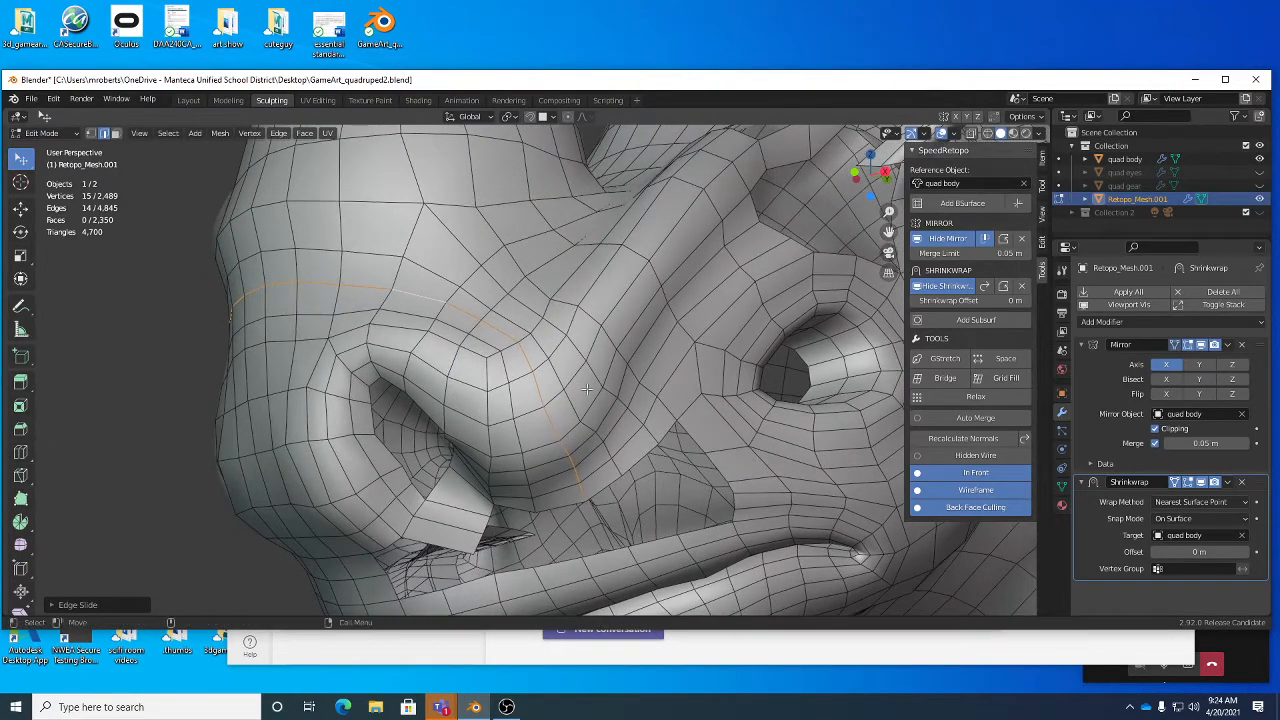
key("Tab")
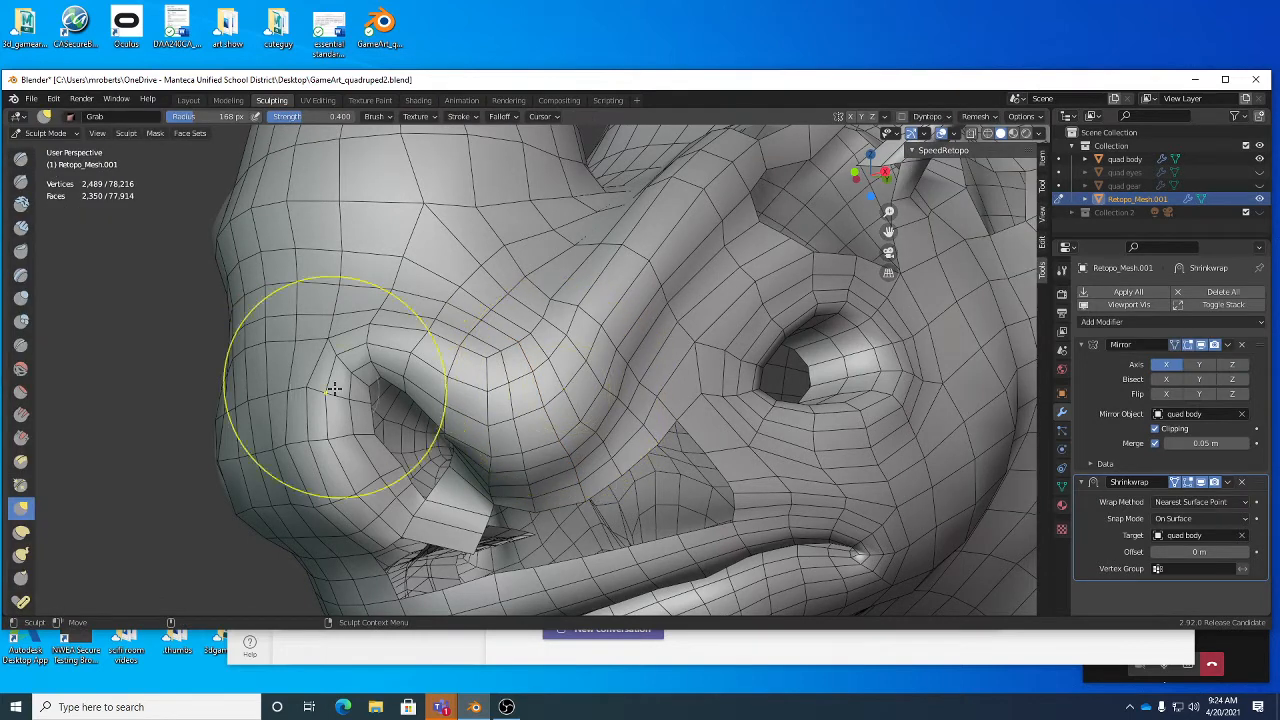
mouse_move(592, 385)
left_mouse_down()
mouse_move(592, 373)
mouse_move(566, 390)
left_mouse_up()
left_click_drag(566, 390, 557, 393)
mouse_move(555, 342)
left_mouse_down()
mouse_move(517, 368)
mouse_move(551, 414)
mouse_move(400, 278)
left_mouse_up()
Step: Even out the horizontal edge rows across the front of the snout beside the nostril with the Grab brush
mouse_move(409, 268)
middle_mouse_down()
mouse_move(423, 303)
mouse_move(467, 318)
middle_mouse_up()
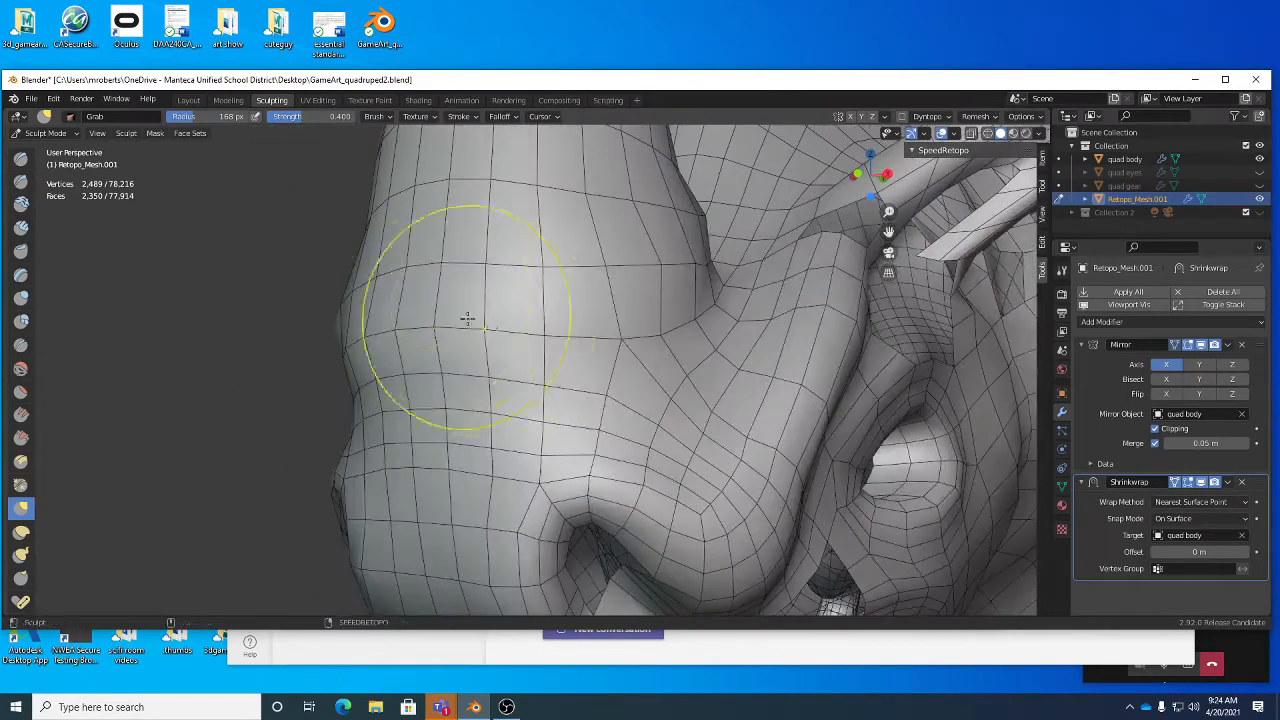
left_click_drag(455, 342, 438, 316)
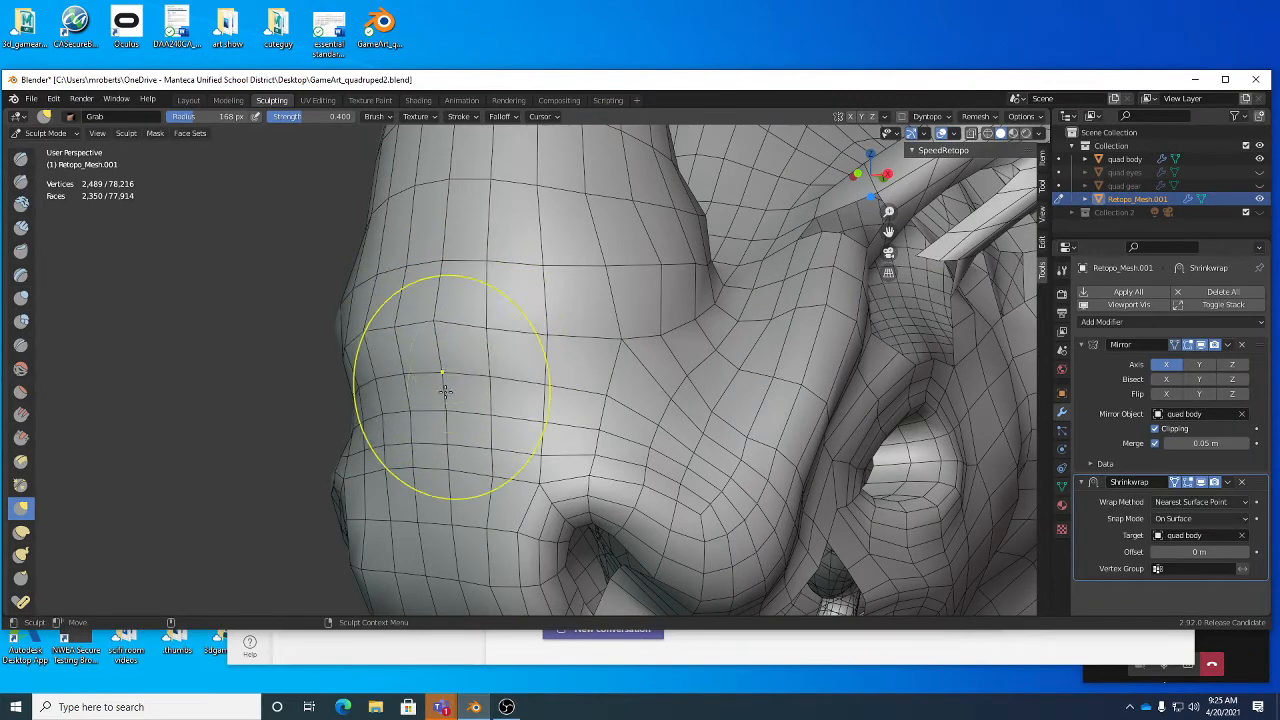
left_click_drag(451, 486, 490, 503)
middle_click_drag(432, 478, 440, 458)
left_click_drag(476, 375, 470, 436)
scroll(490, 443, "up", 5)
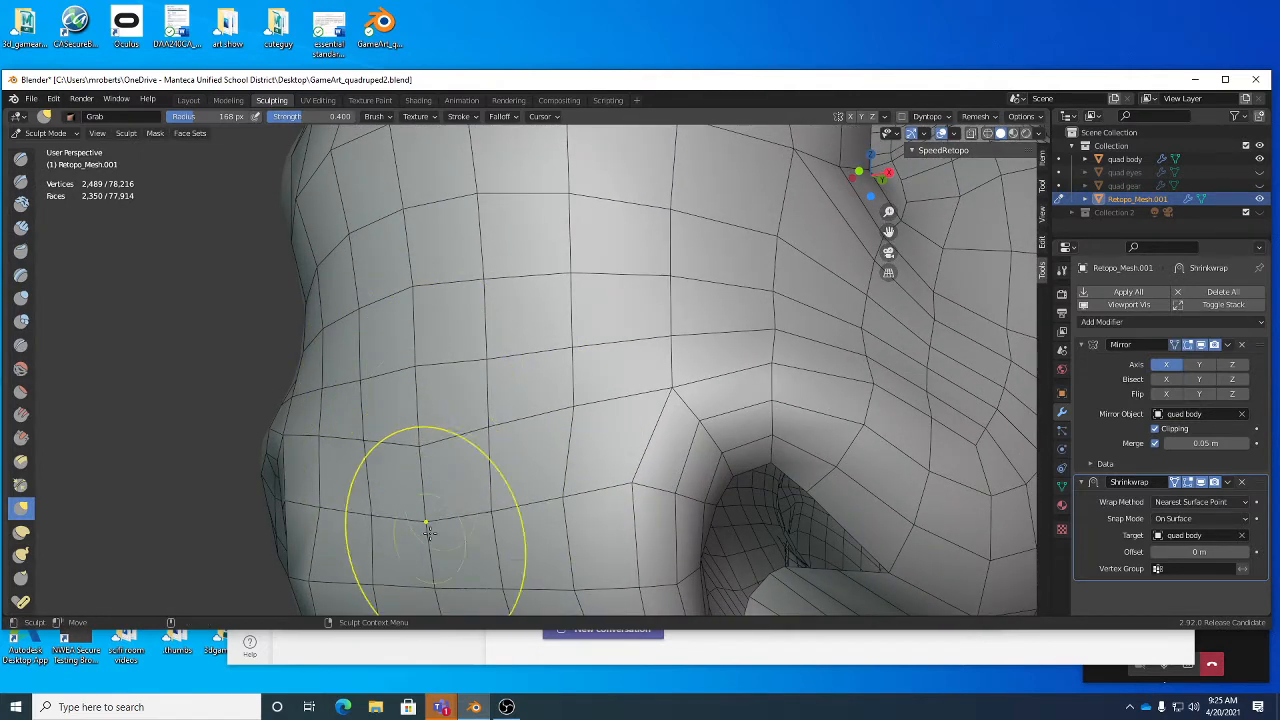
middle_click_drag(506, 449, 497, 434)
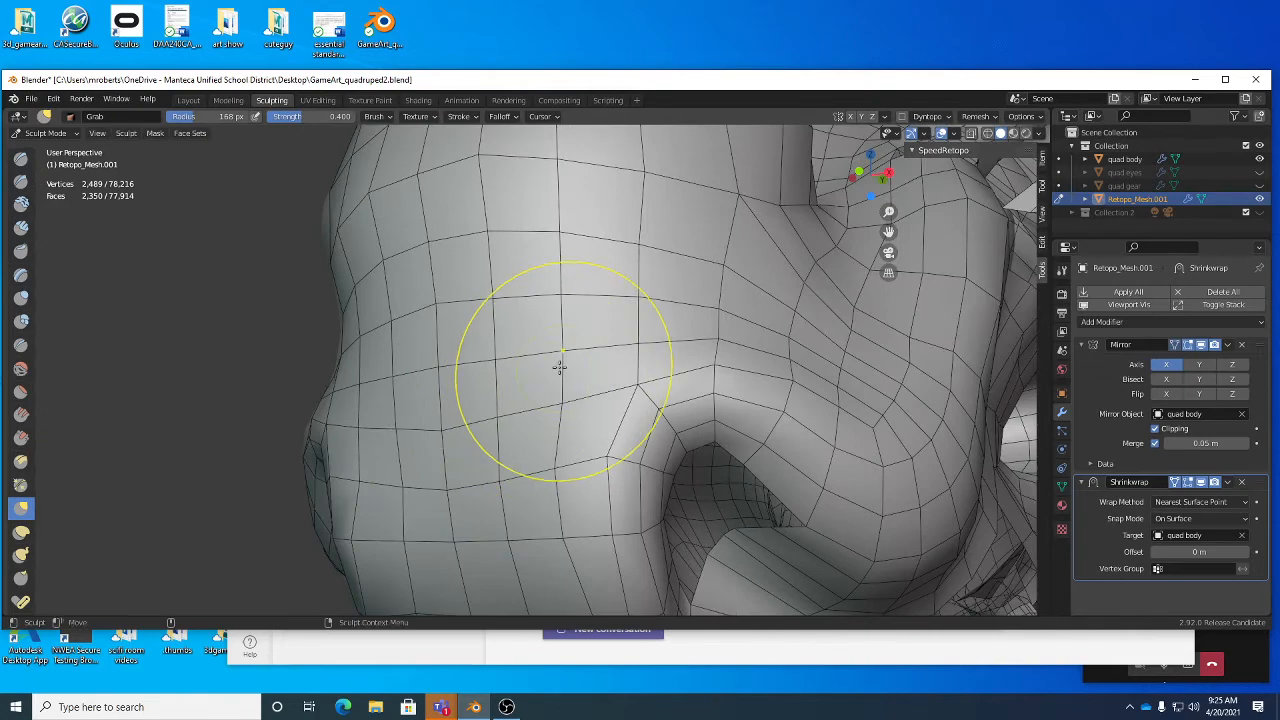
Step: Smooth the mesh flow above the nostril and along the ridge toward the eye with the Grab brush
middle_click_drag(560, 367, 509, 380)
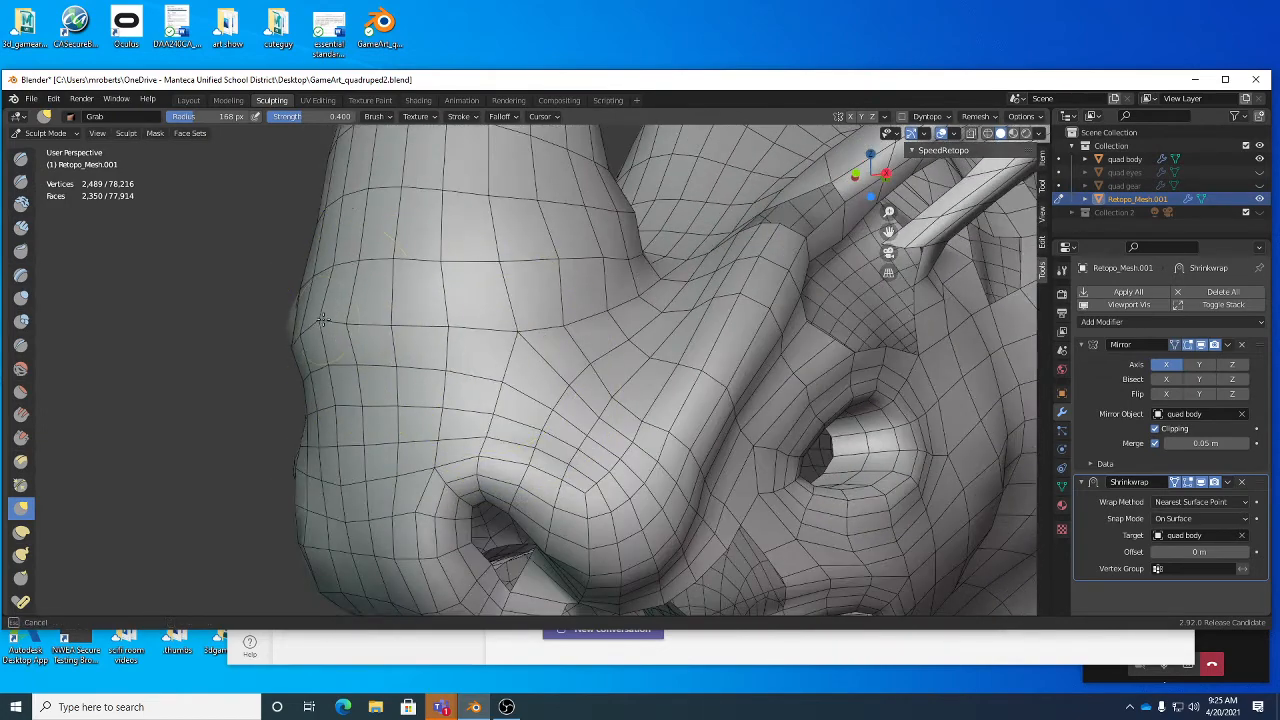
middle_click_drag(300, 316, 465, 357)
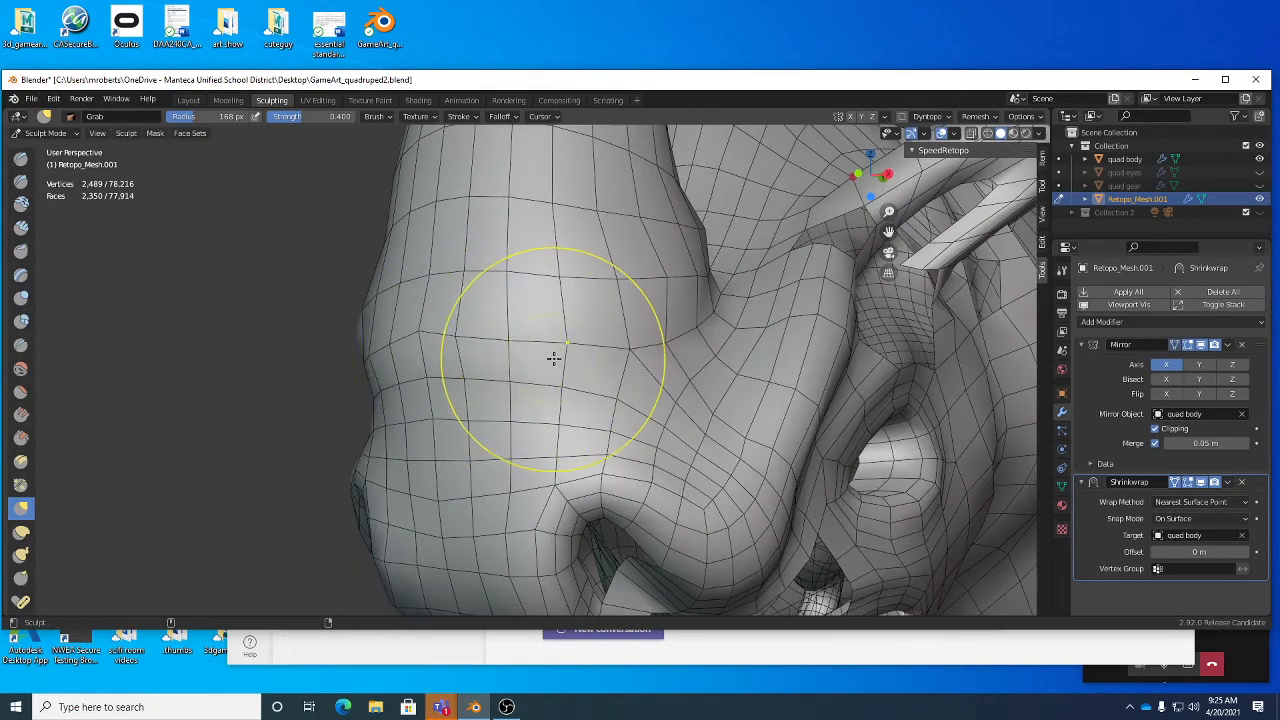
mouse_move(551, 357)
middle_mouse_down()
mouse_move(591, 357)
mouse_move(580, 346)
middle_mouse_up()
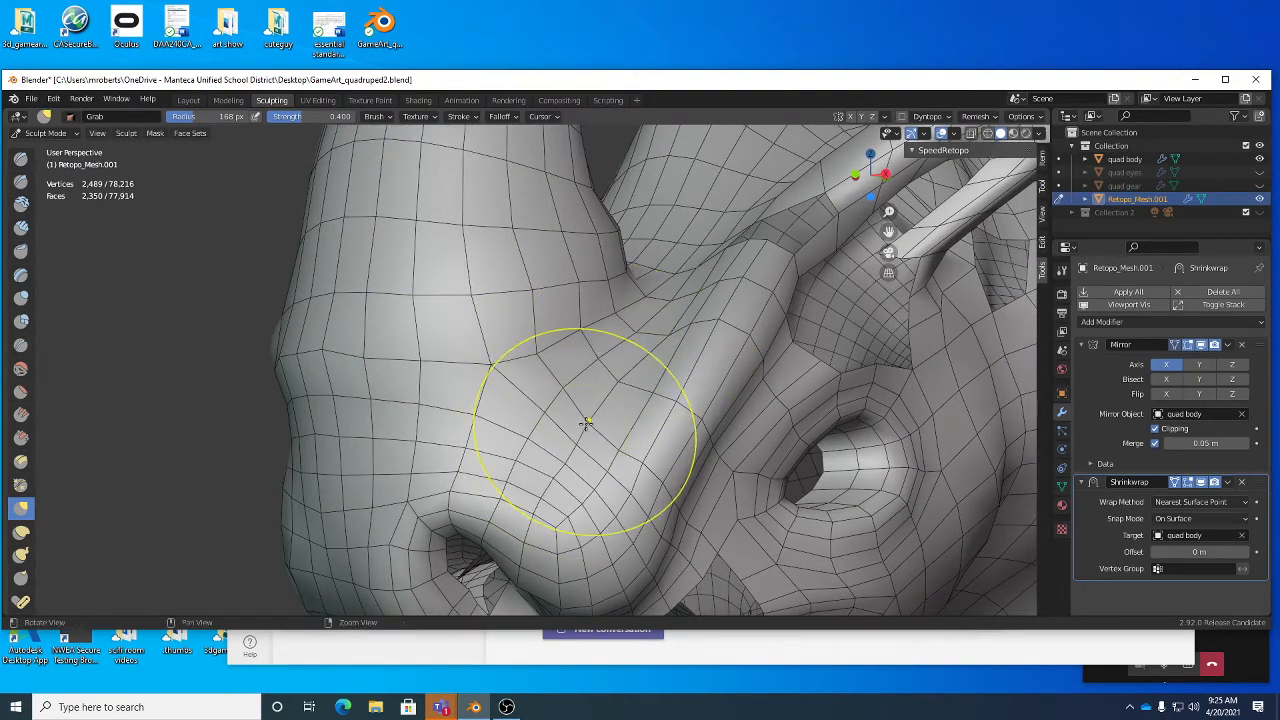
mouse_move(585, 423)
middle_mouse_down()
mouse_move(549, 426)
mouse_move(563, 400)
mouse_move(632, 441)
middle_mouse_up()
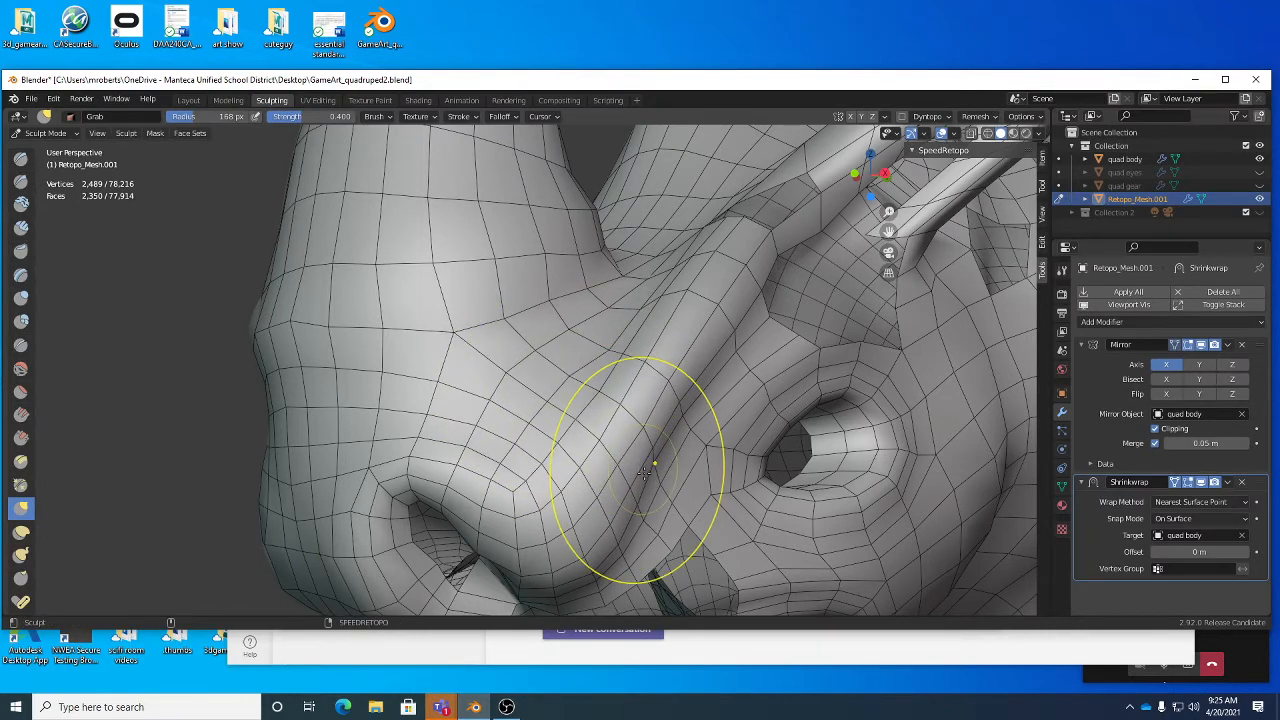
mouse_move(645, 470)
middle_mouse_down()
mouse_move(666, 271)
mouse_move(697, 332)
mouse_move(690, 320)
mouse_move(850, 295)
mouse_move(540, 410)
middle_mouse_up()
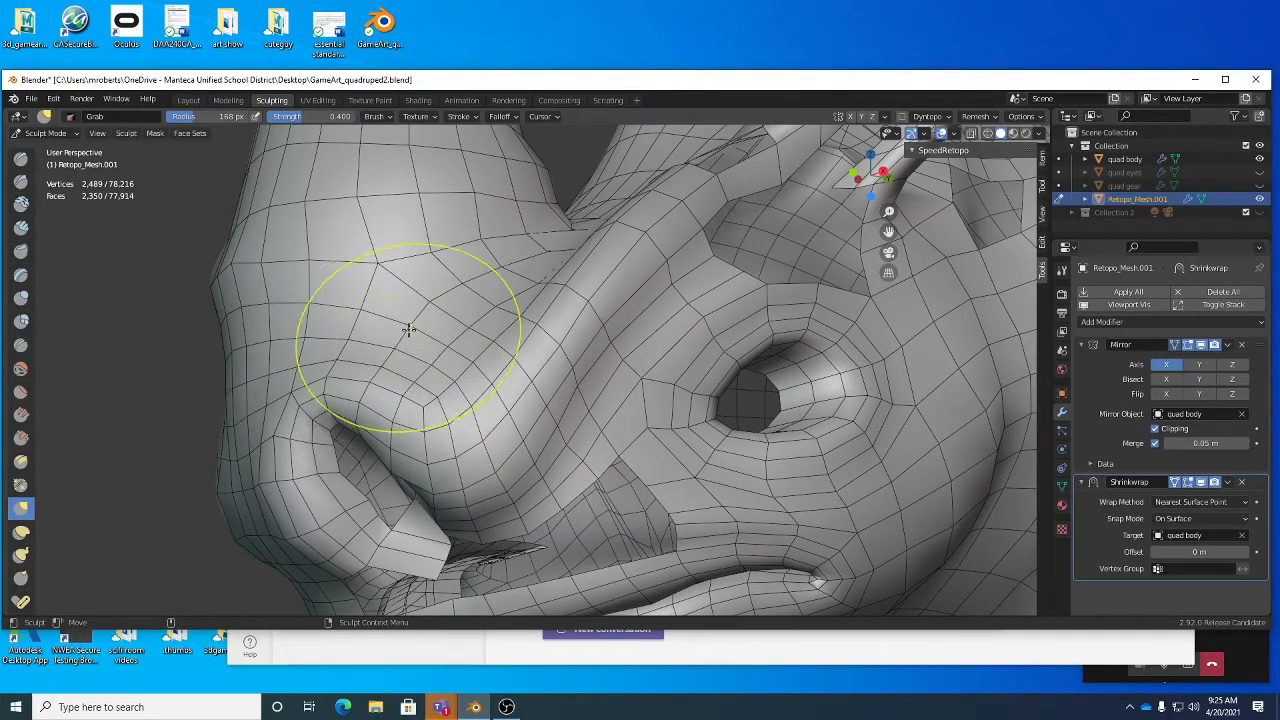
scroll(486, 363, "down", 2)
mouse_move(466, 364)
middle_mouse_down()
mouse_move(417, 369)
mouse_move(491, 369)
middle_mouse_up()
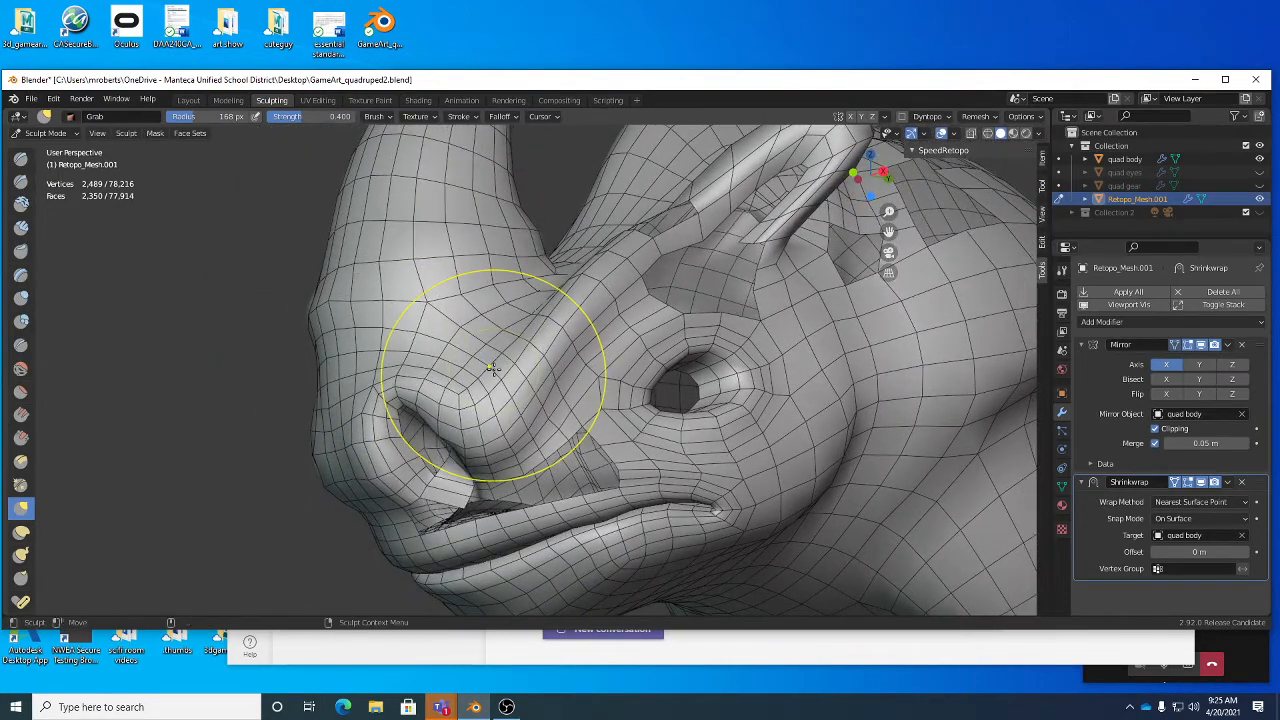
mouse_move(493, 368)
left_mouse_down()
mouse_move(514, 377)
mouse_move(523, 423)
mouse_move(571, 394)
mouse_move(484, 400)
left_mouse_up()
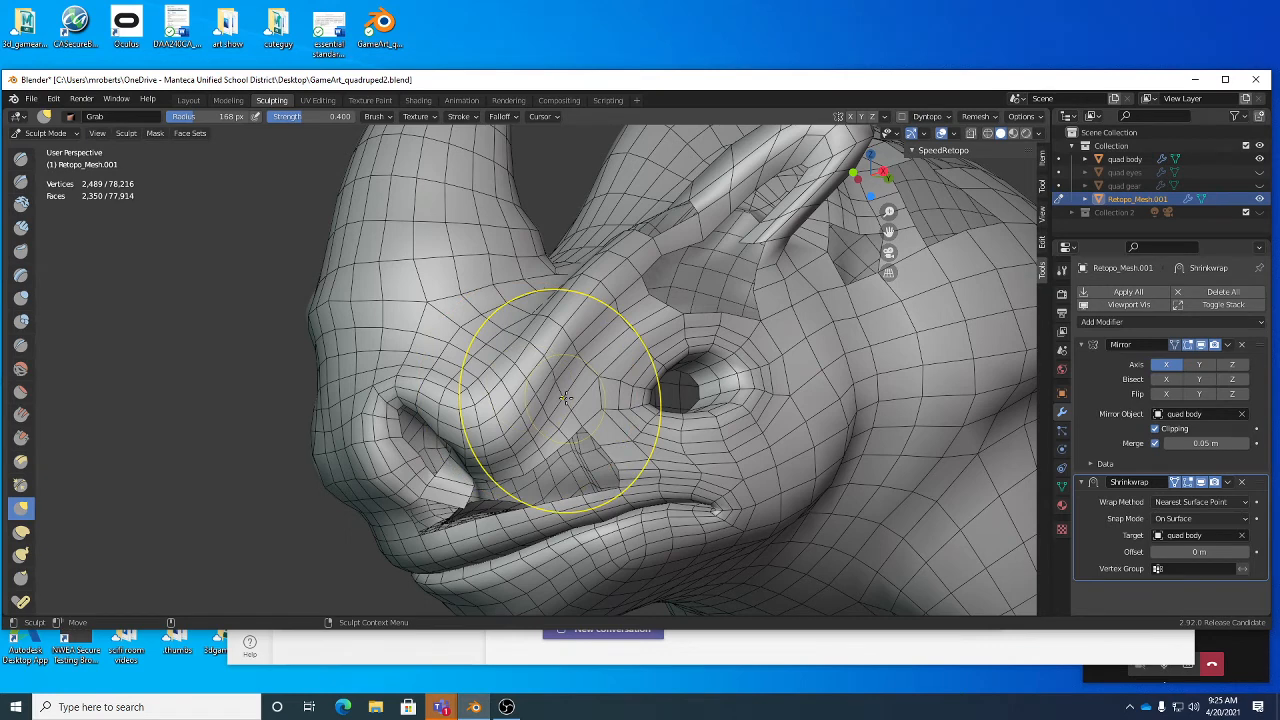
Step: Switch to Edit Mode and deselect the edge loop above the nostril
key("Tab")
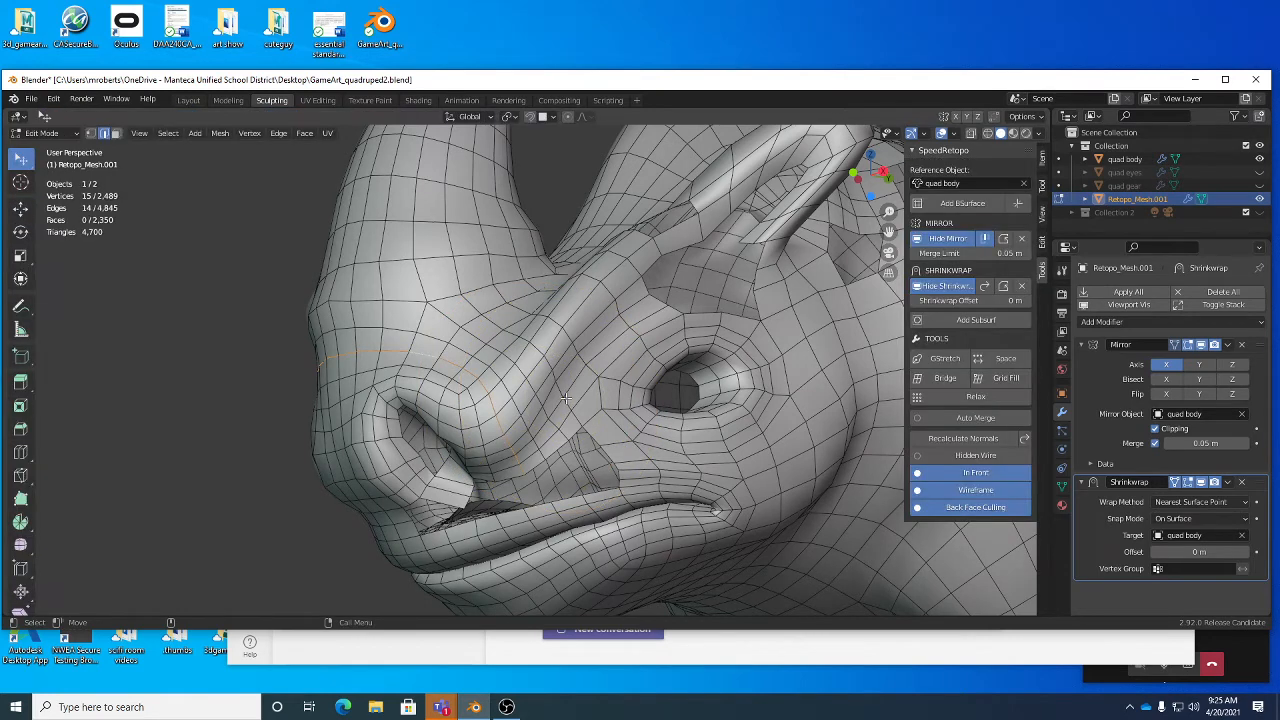
middle_click_drag(570, 432, 495, 405)
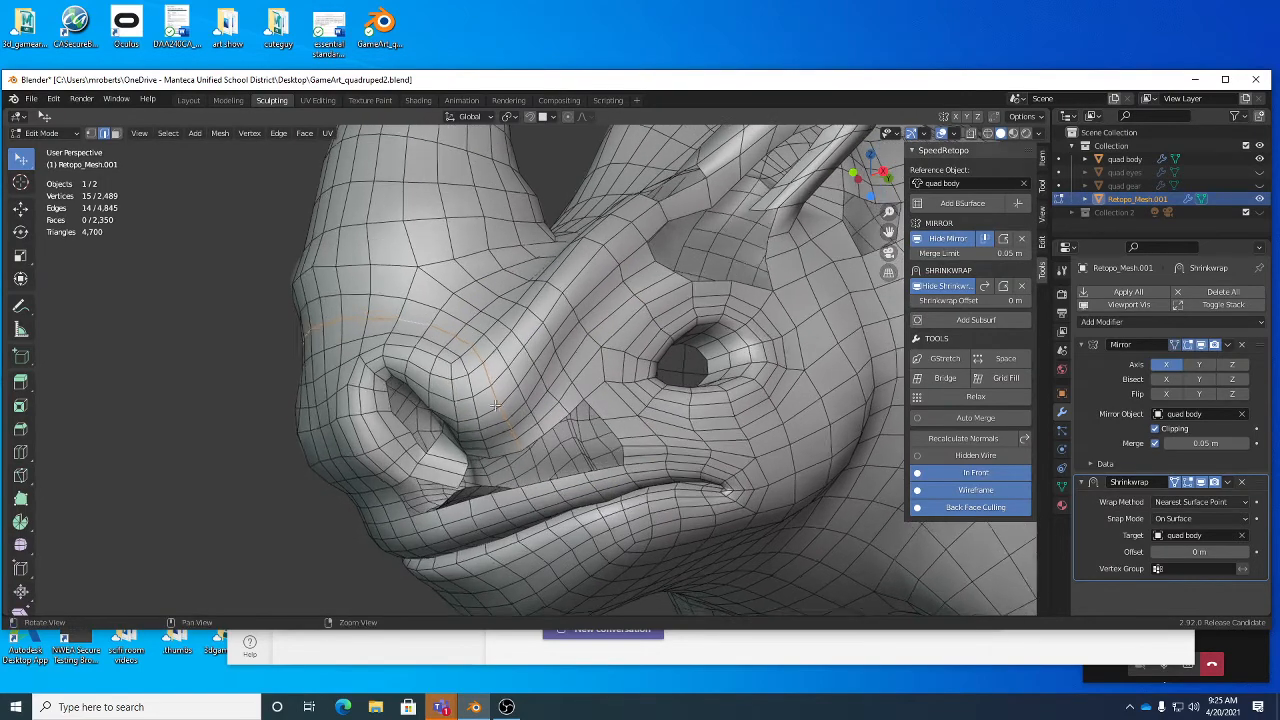
left_click(243, 351)
middle_click_drag(243, 351, 404, 317)
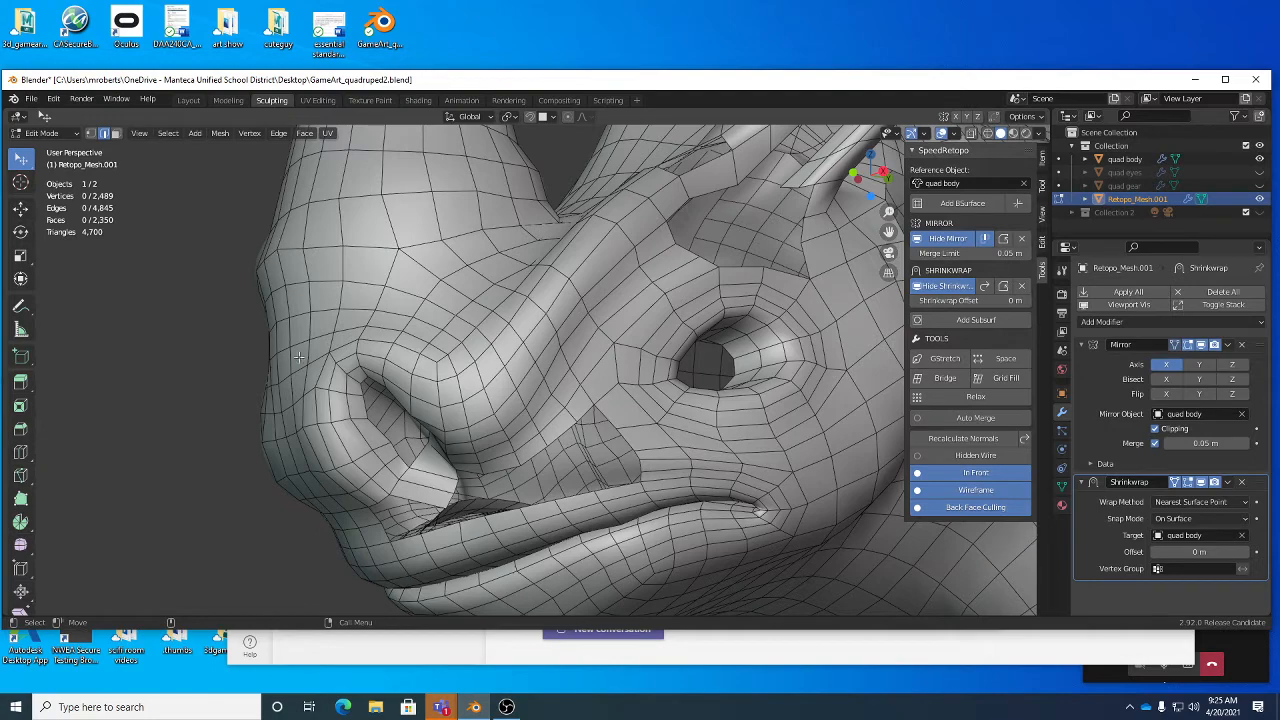
middle_click_drag(298, 358, 540, 343)
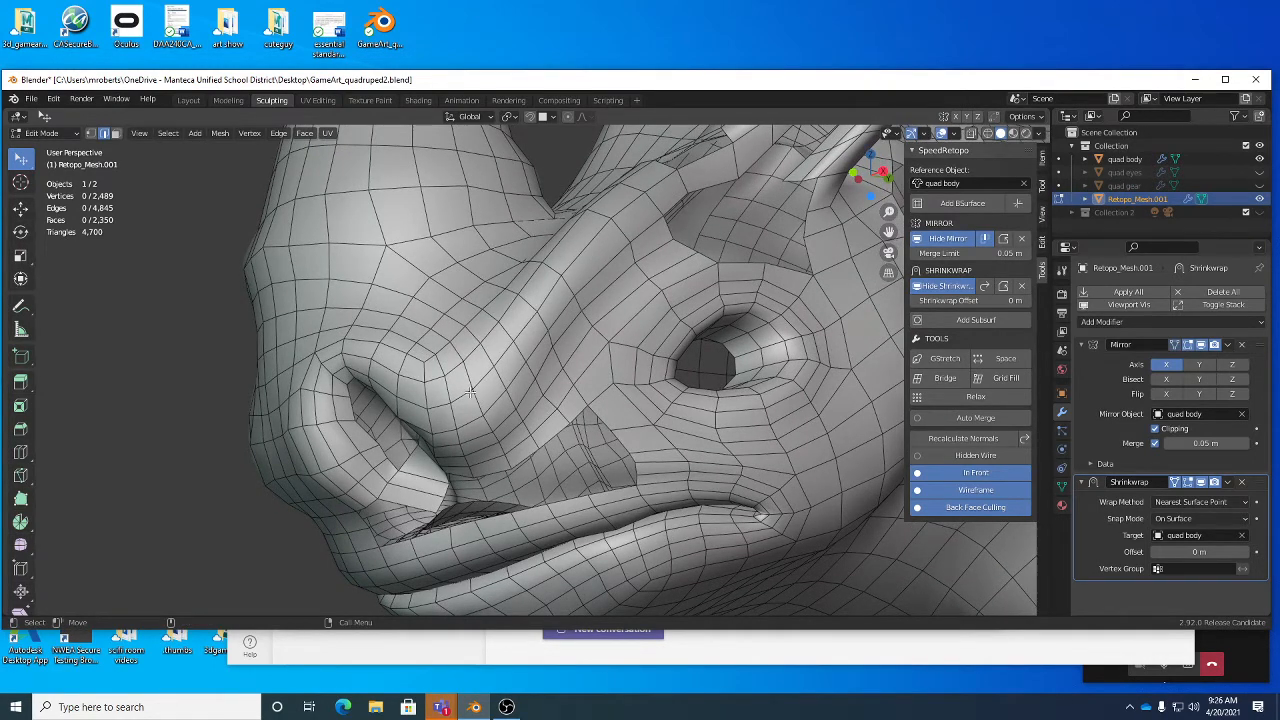
Step: Bridge the three border edges below the snout ridge to the three opposite edges on the upper lip
middle_click_drag(470, 391, 474, 352, "alt")
right_click_drag(474, 352, 508, 390, "alt")
middle_click_drag(508, 390, 524, 368, "alt")
right_click_drag(524, 368, 548, 384, "alt")
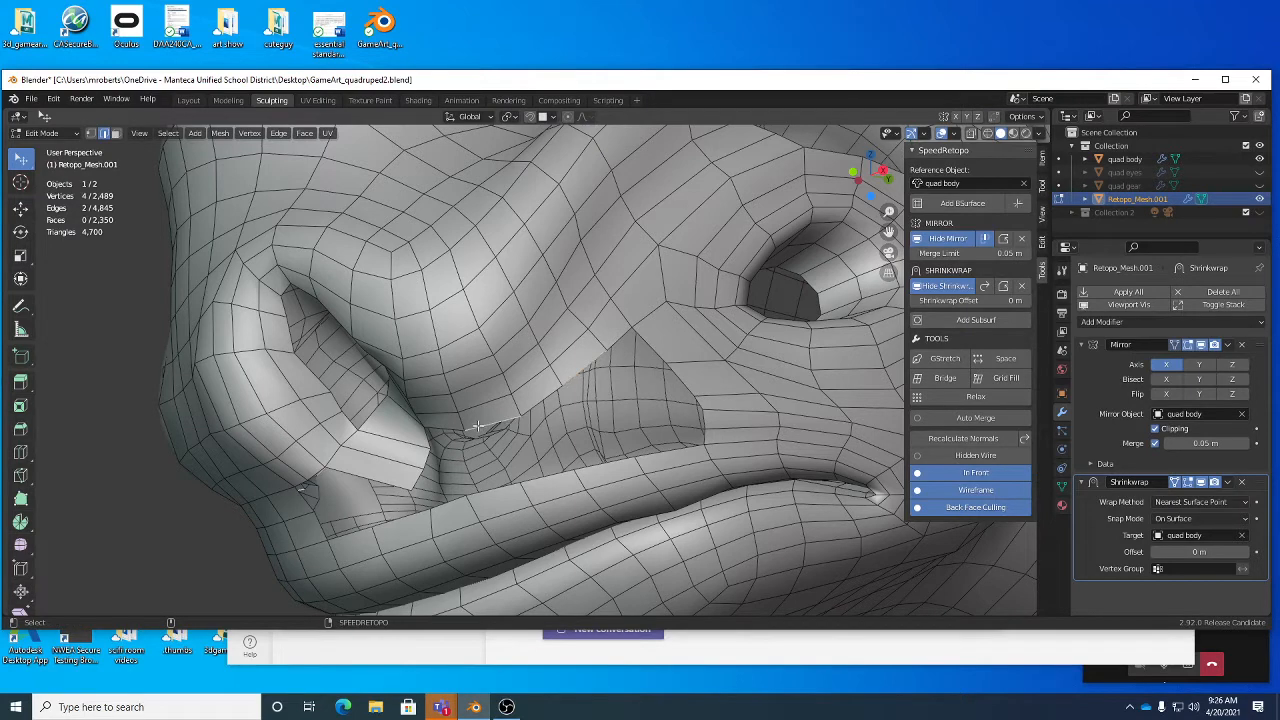
left_click(516, 424, "ctrl")
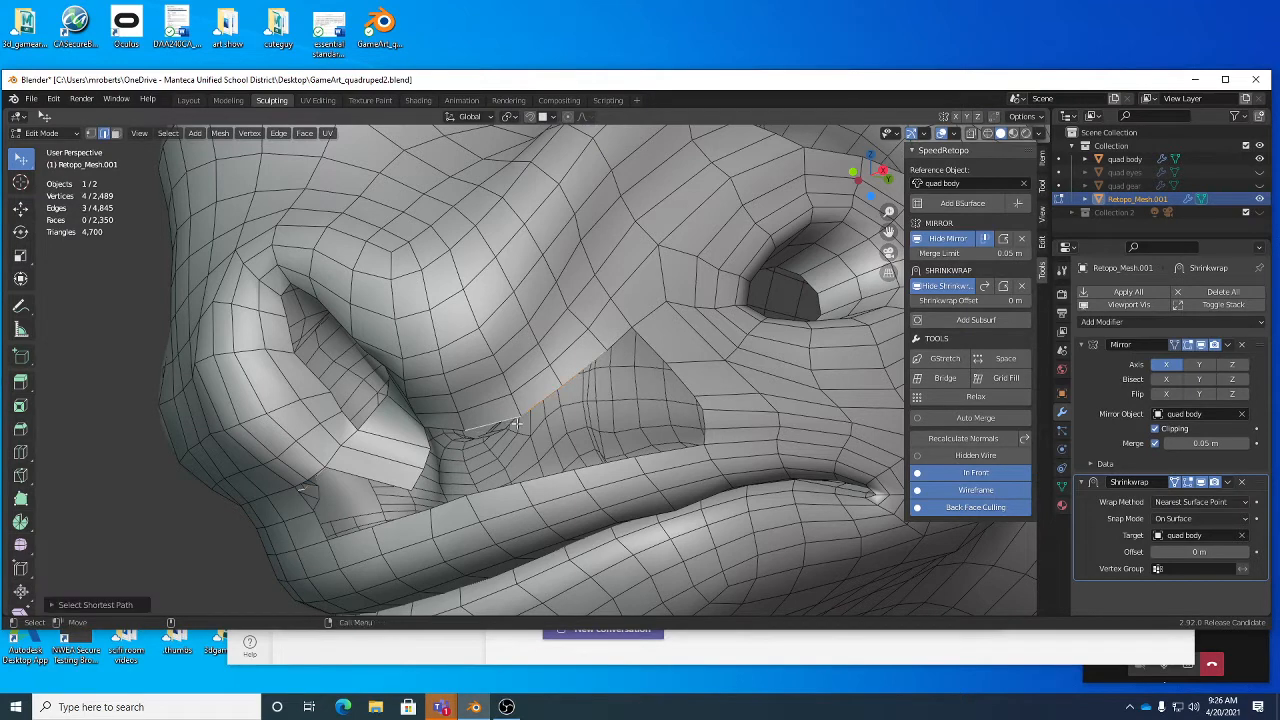
left_click(624, 459, "shift")
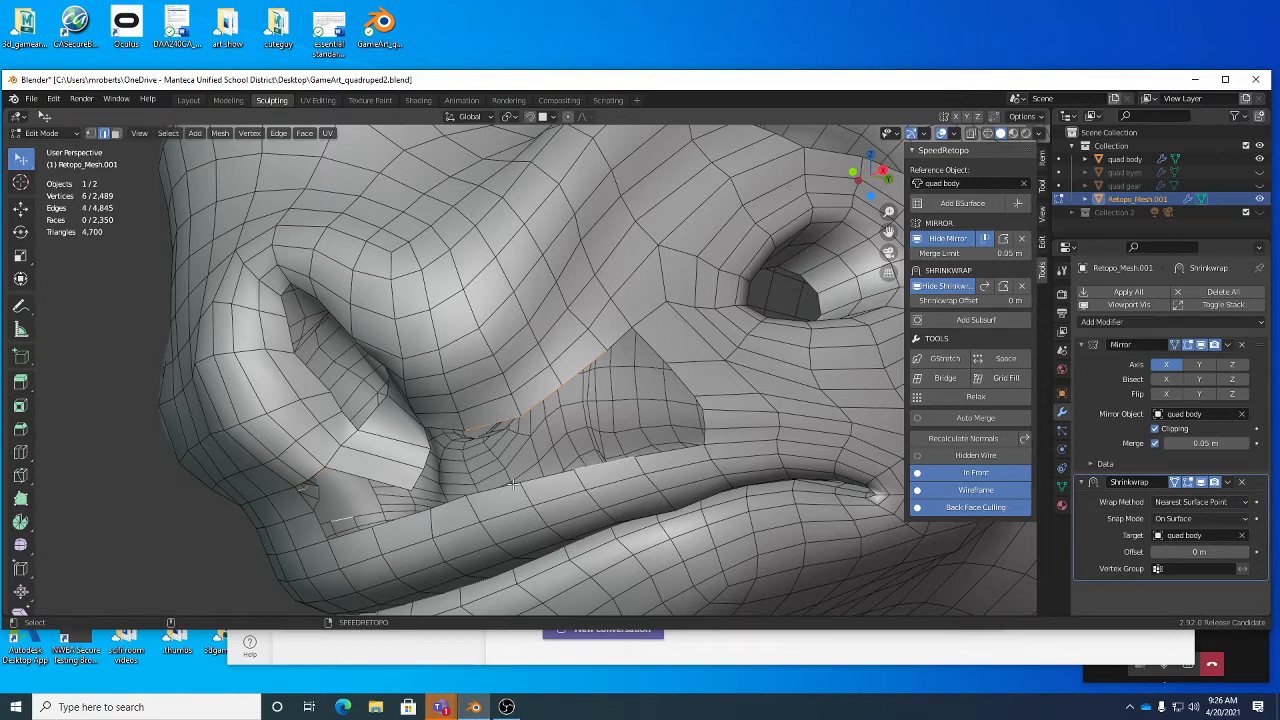
left_click(509, 486, "shift")
left_click(509, 486, "ctrl")
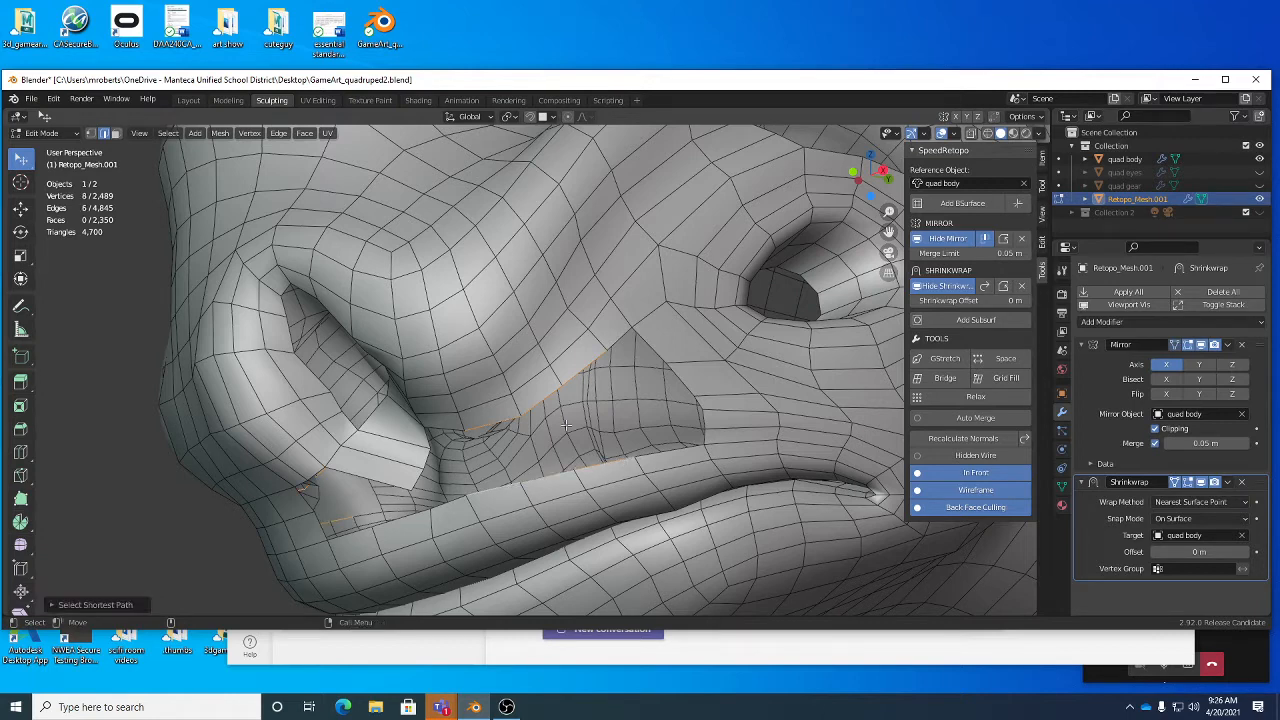
left_click(168, 133)
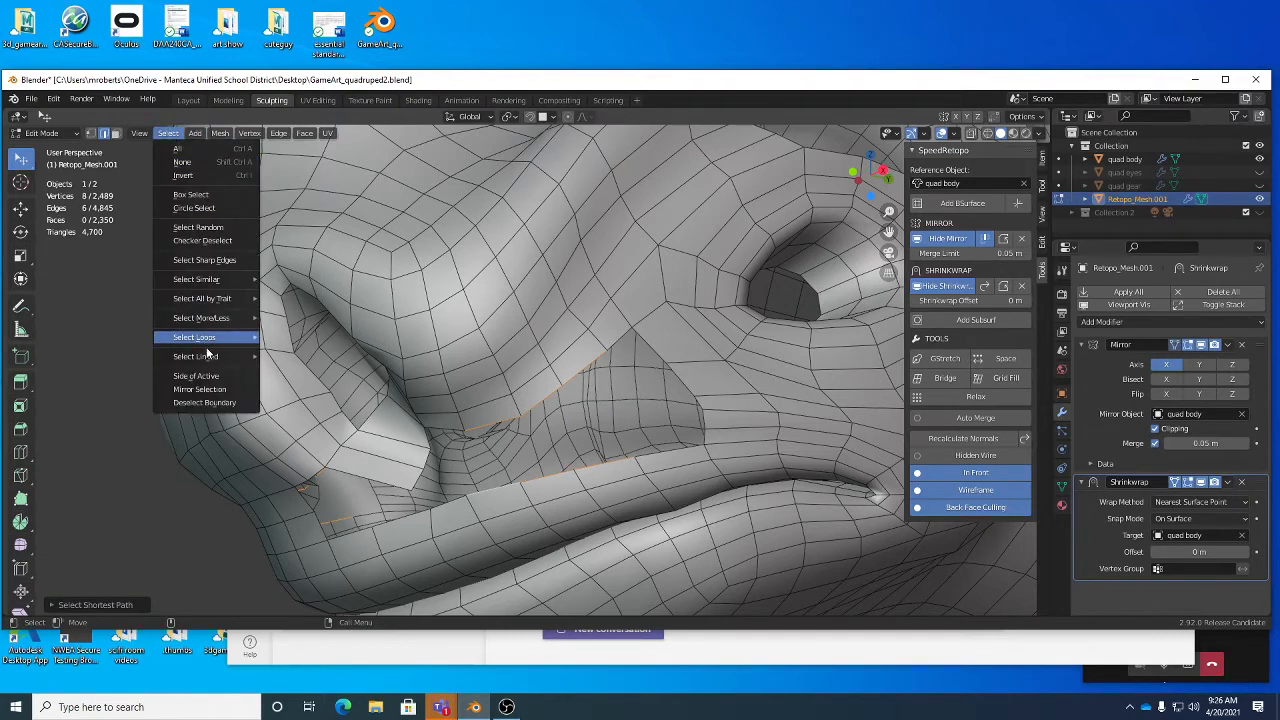
mouse_move(208, 358)
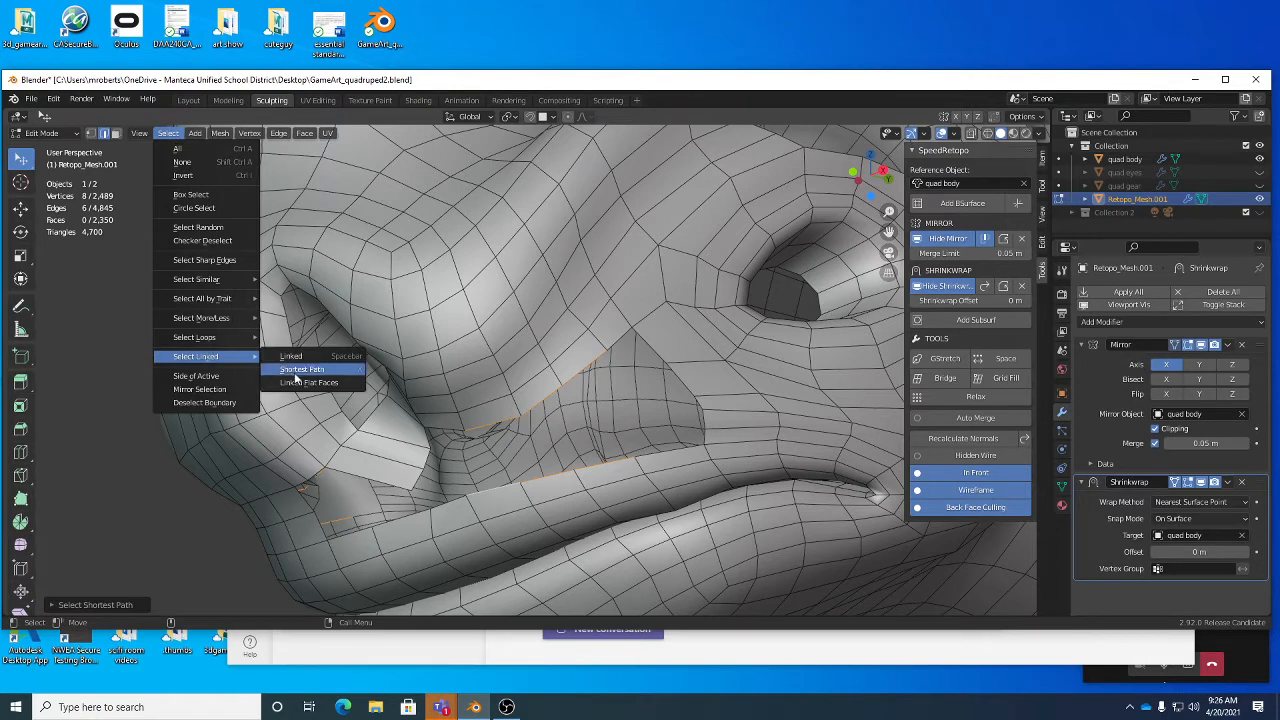
right_click(693, 360)
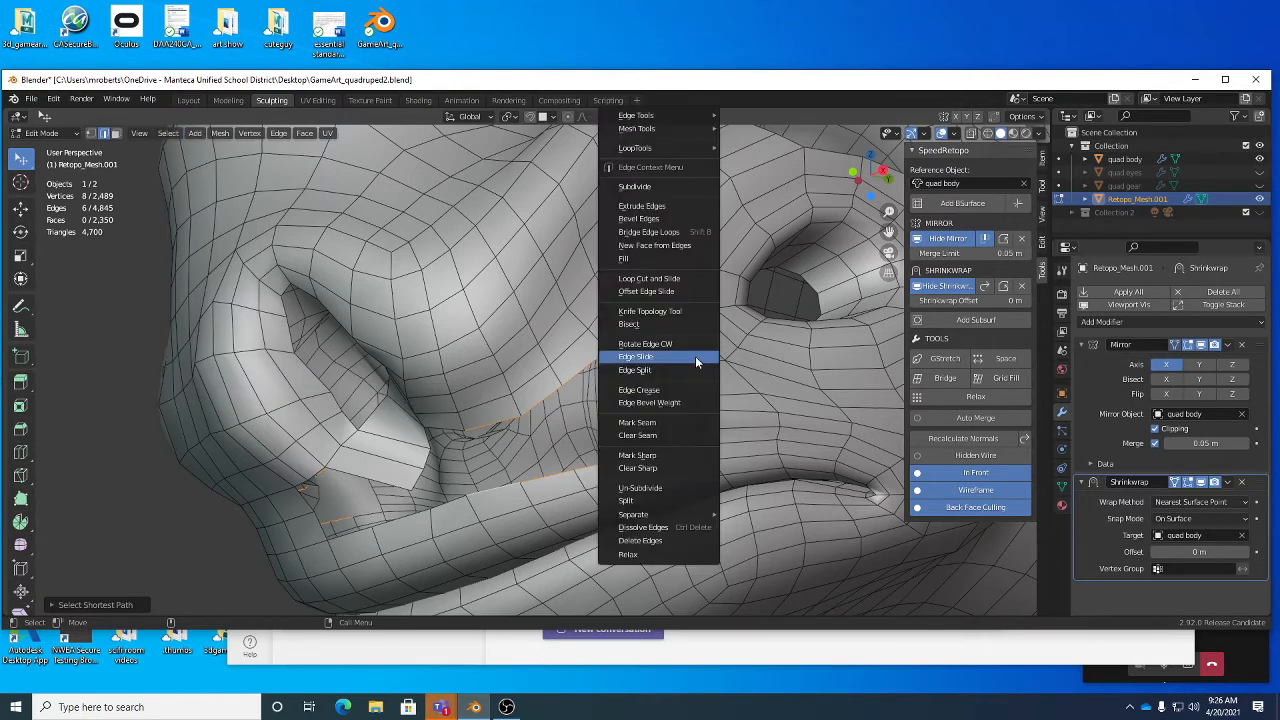
left_click(650, 236)
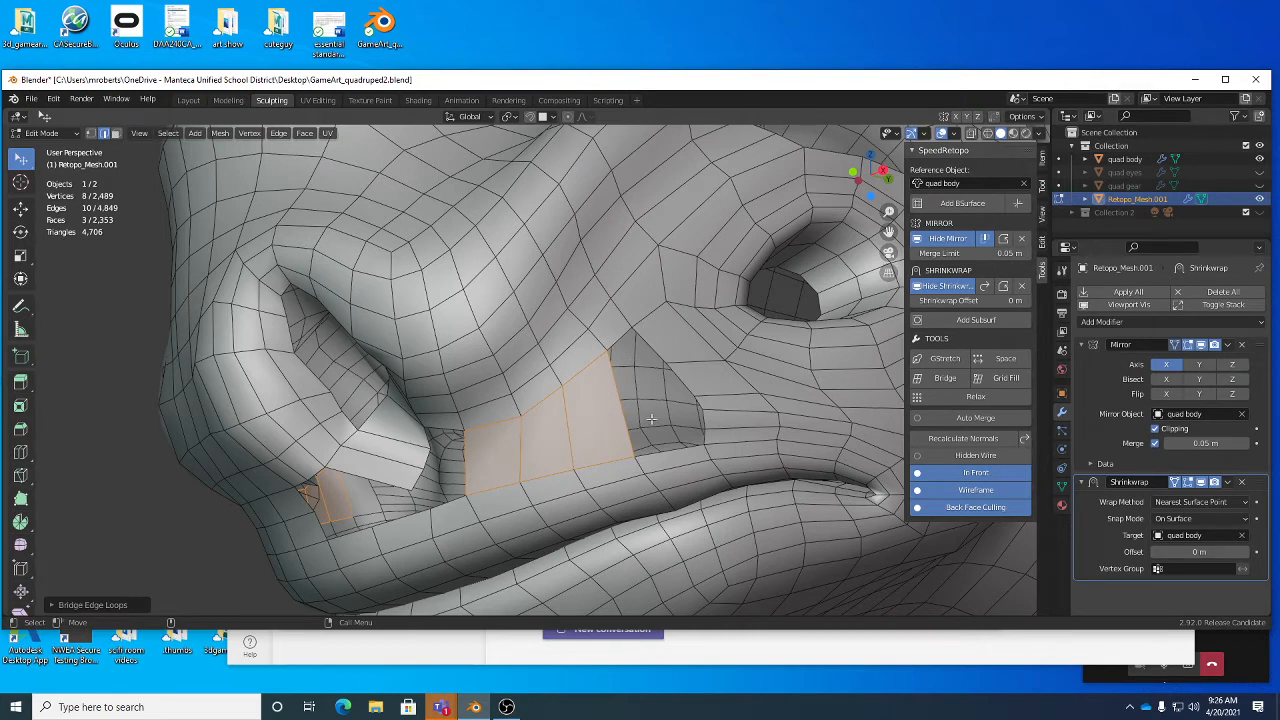
Step: Add four lengthwise loop cuts through the newly bridged strip between the snout ridge and the upper lip
key("ctrl+r")
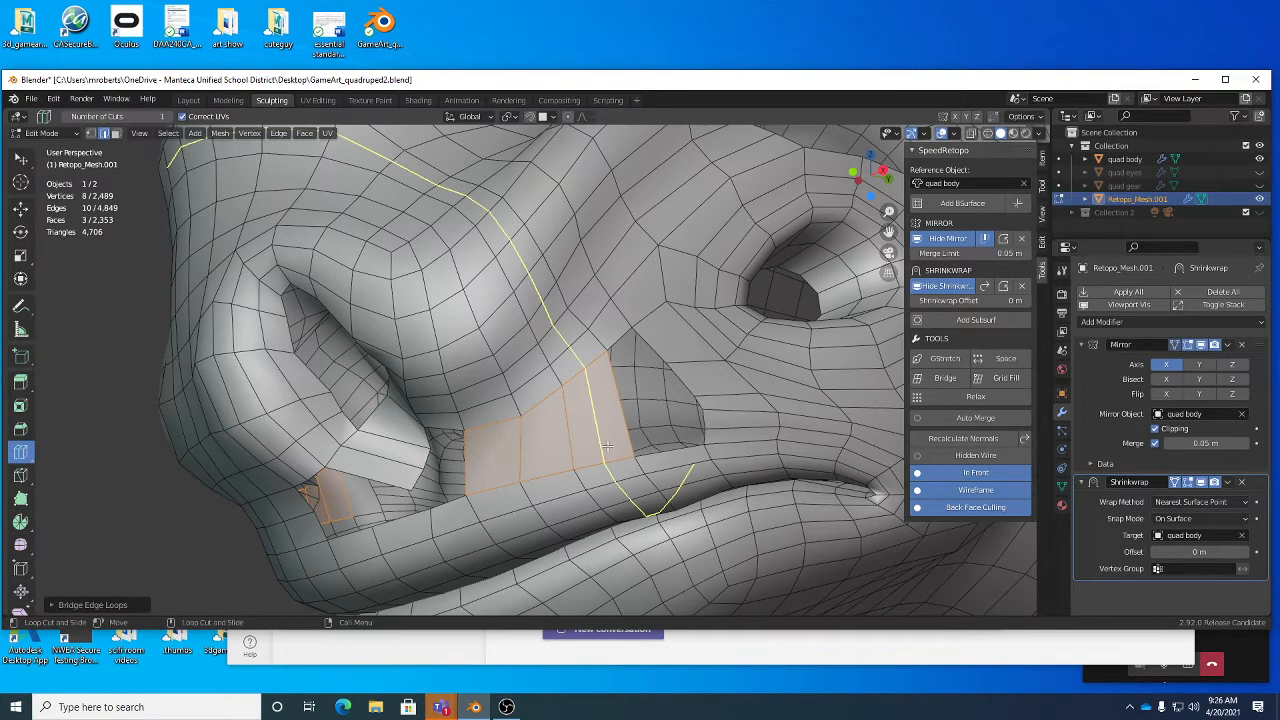
left_click(578, 455)
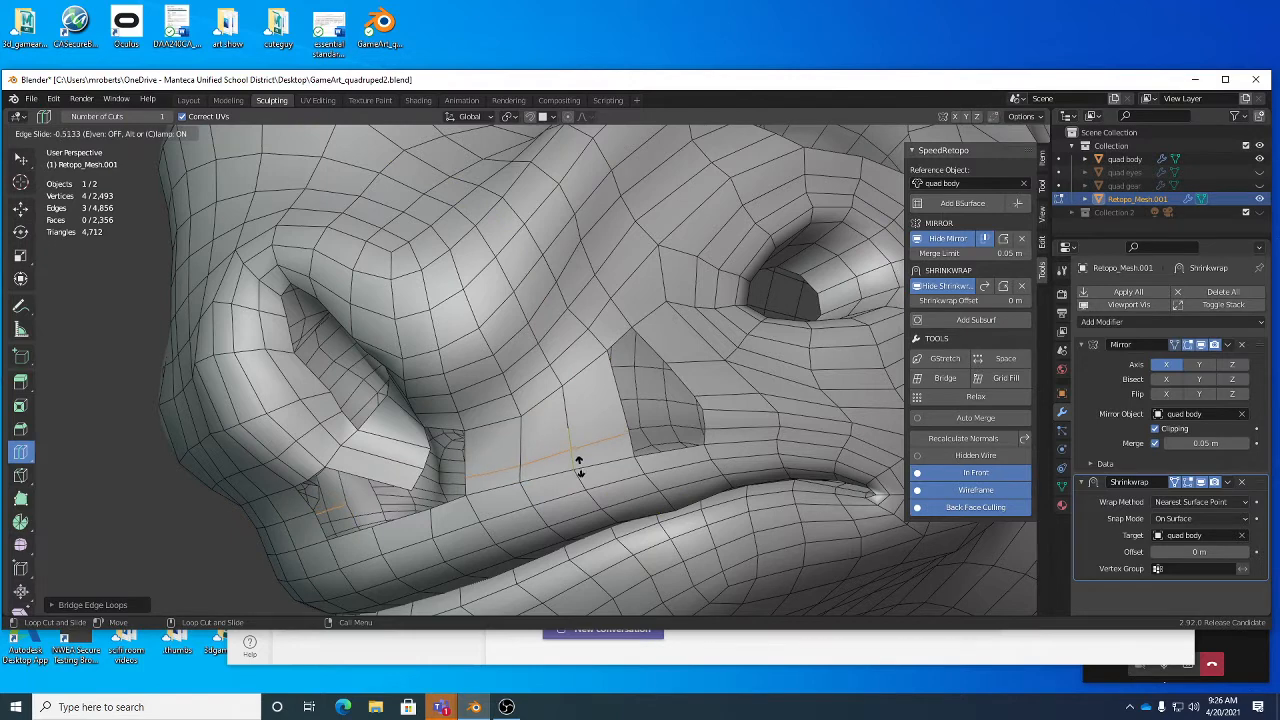
left_click(579, 466)
left_click(574, 449)
left_click(574, 449)
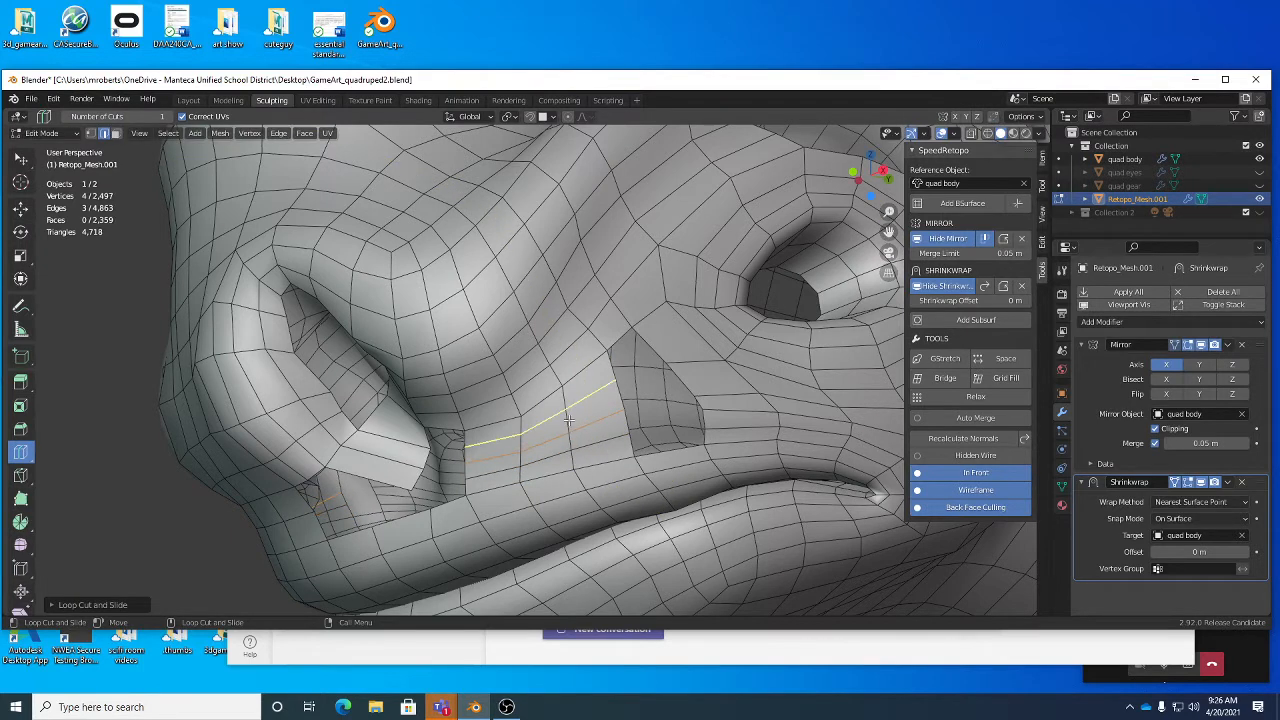
left_click(566, 411)
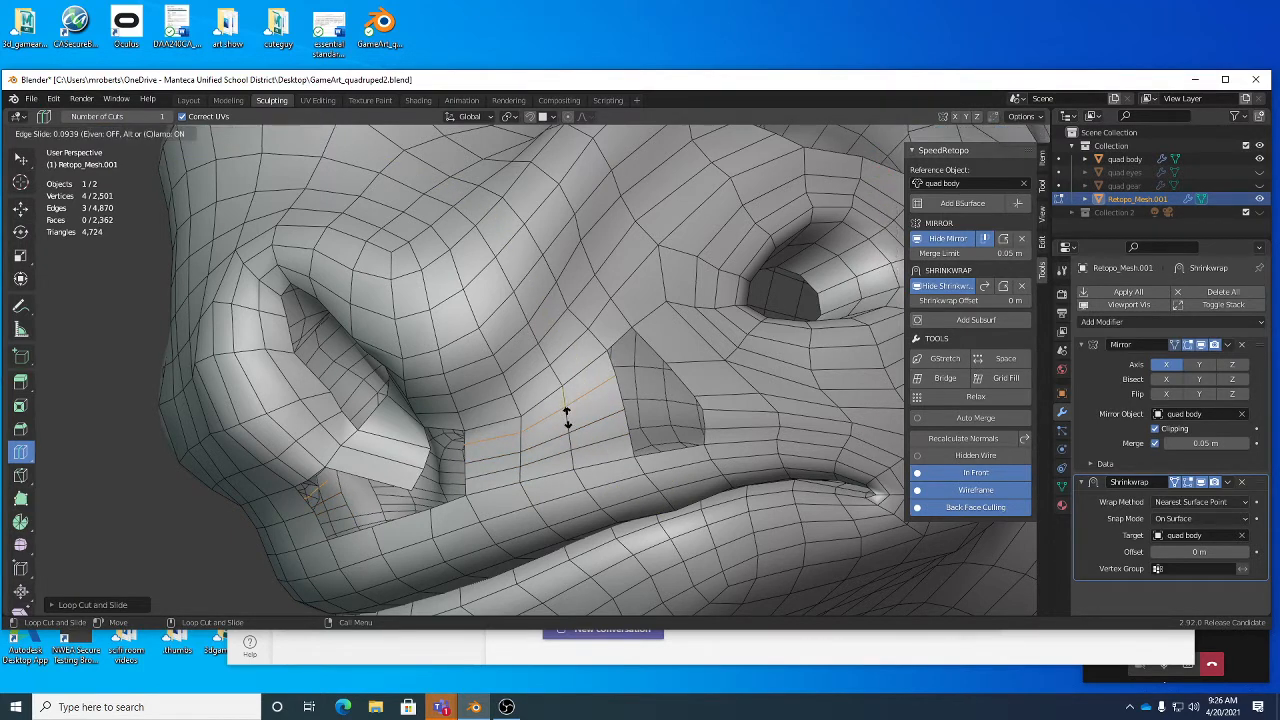
left_click(566, 418)
mouse_move(600, 421)
middle_mouse_down()
mouse_move(595, 430)
mouse_move(595, 405)
middle_mouse_up()
left_click(595, 404)
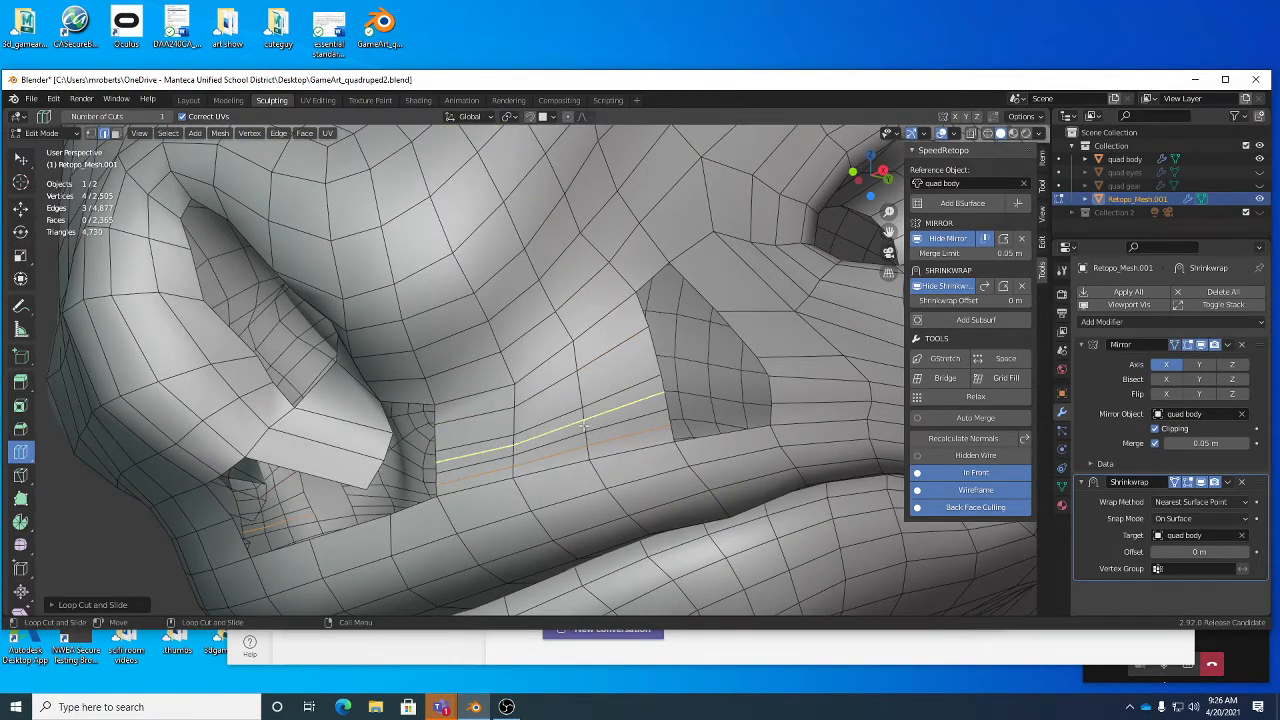
key("w")
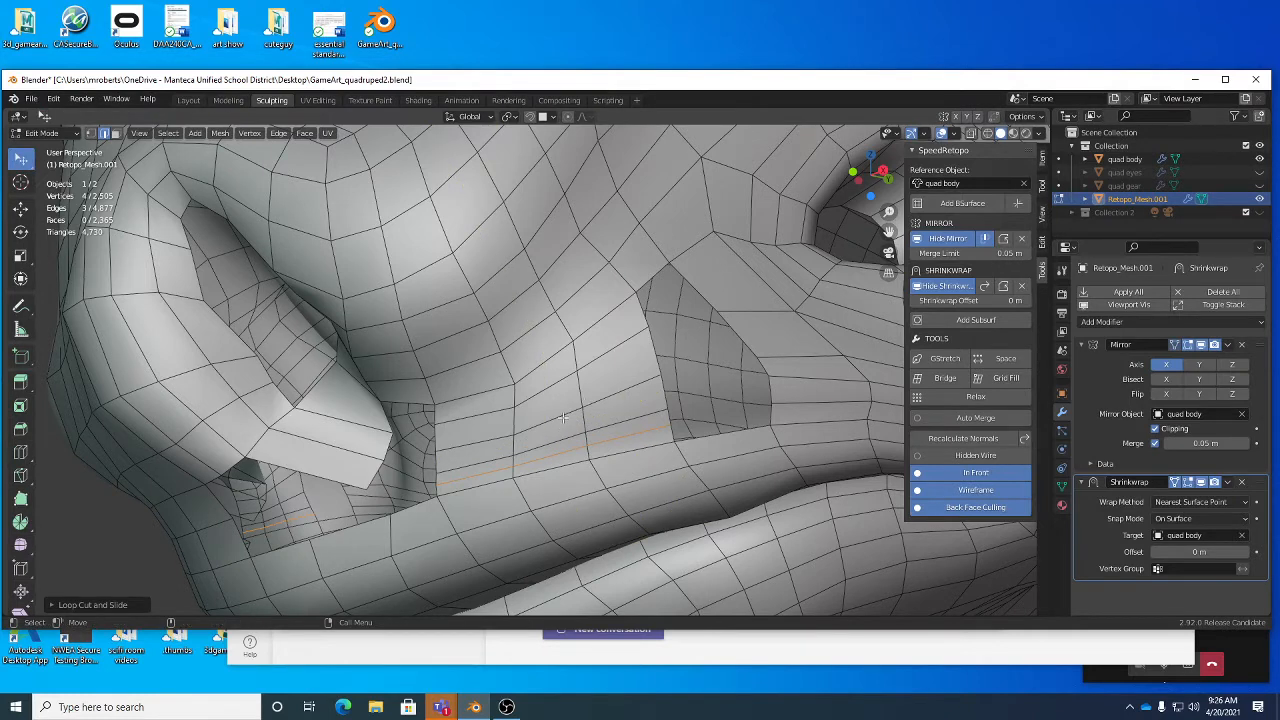
Step: Select individual lengthwise loops in the bridged strip and move the one nearest the upper lip to even out the spacing
left_click(562, 418, "alt")
key("shift+space")
key("g")
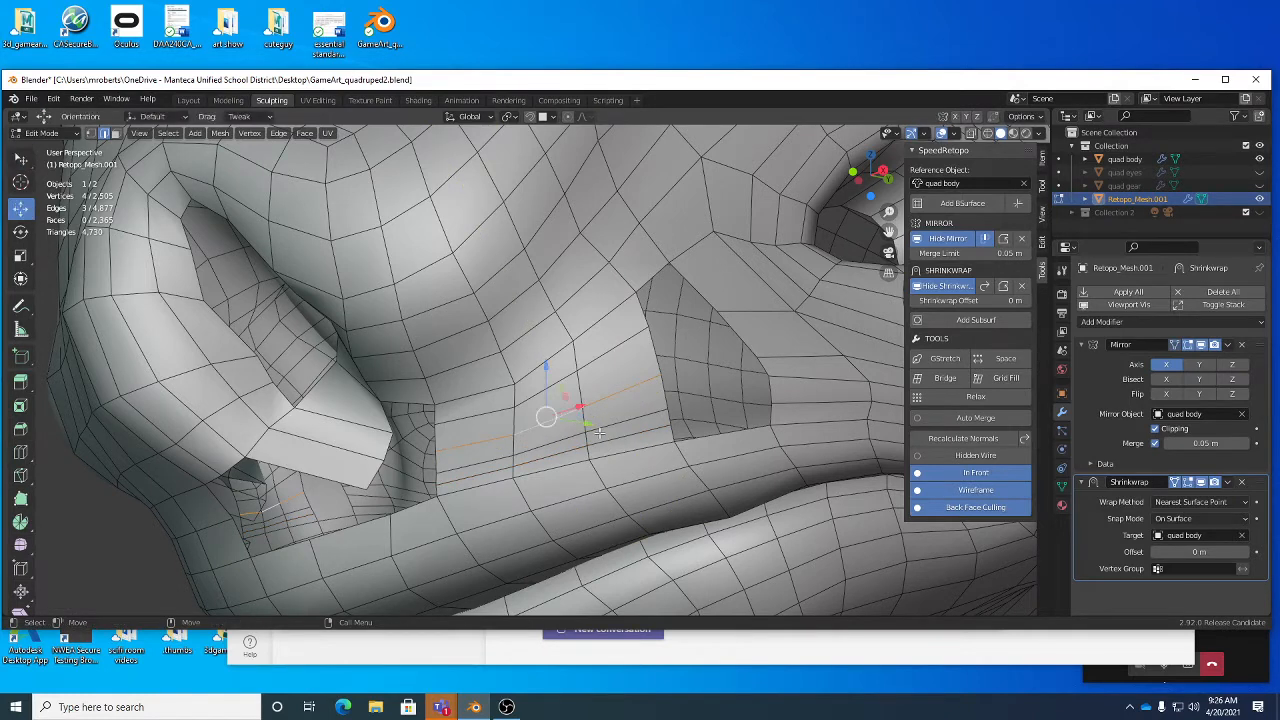
left_click(612, 423)
left_click(612, 423, "alt")
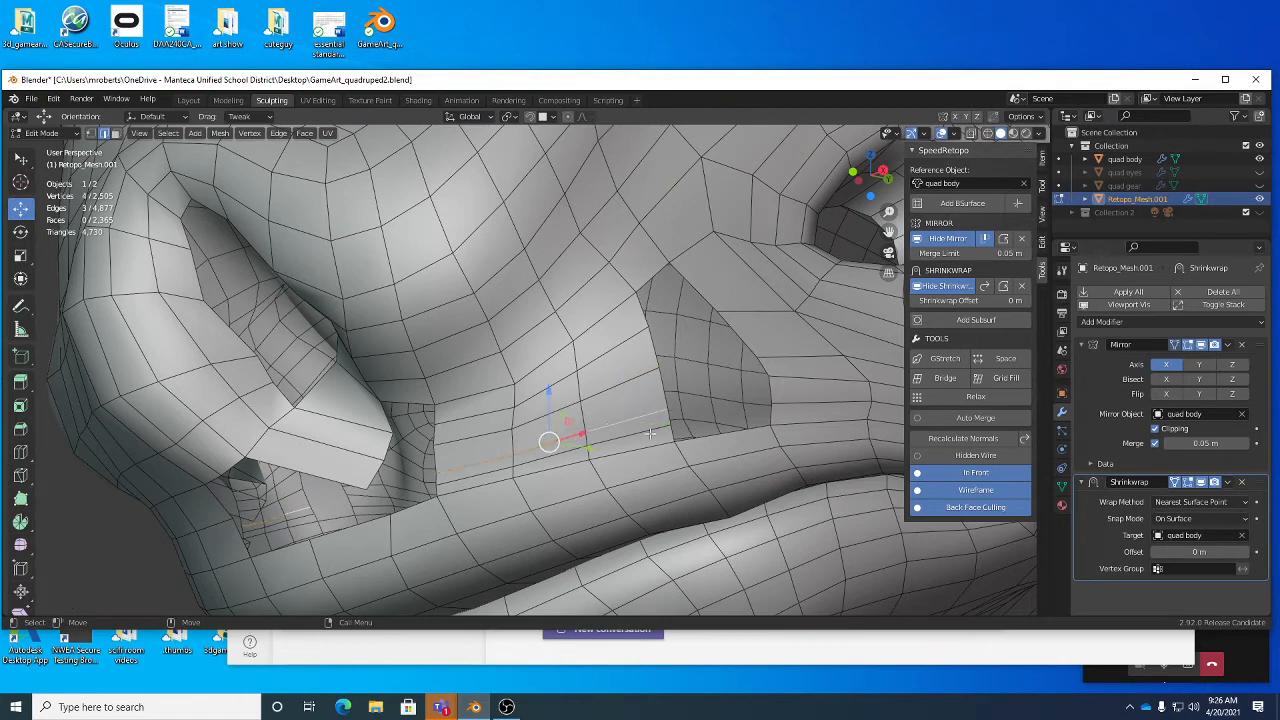
key("g")
left_click(648, 428)
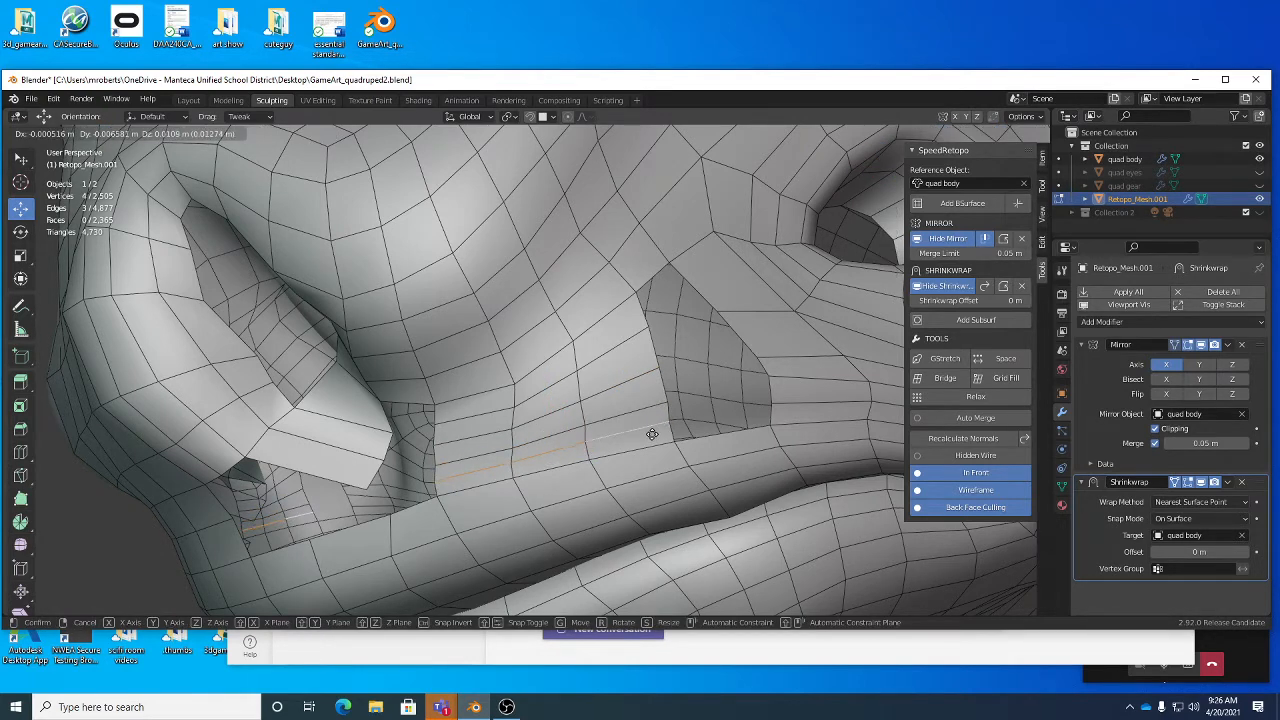
left_click(654, 437)
middle_click_drag(630, 339, 704, 368)
middle_click_drag(725, 441, 625, 395)
key("w")
Step: Fill the remaining hole between the bridged strip and the cheek by bridging its two long sides, leaving out its end edges
middle_click_drag(403, 366, 426, 364)
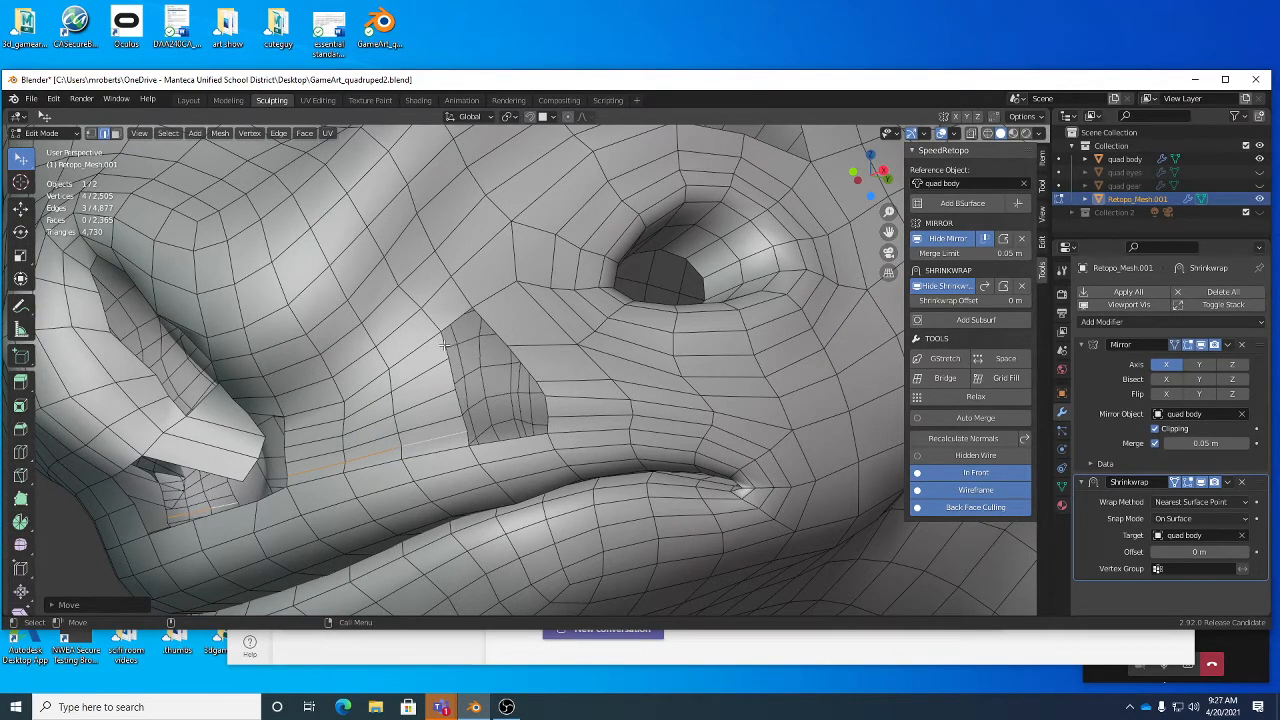
left_click(533, 372, "alt")
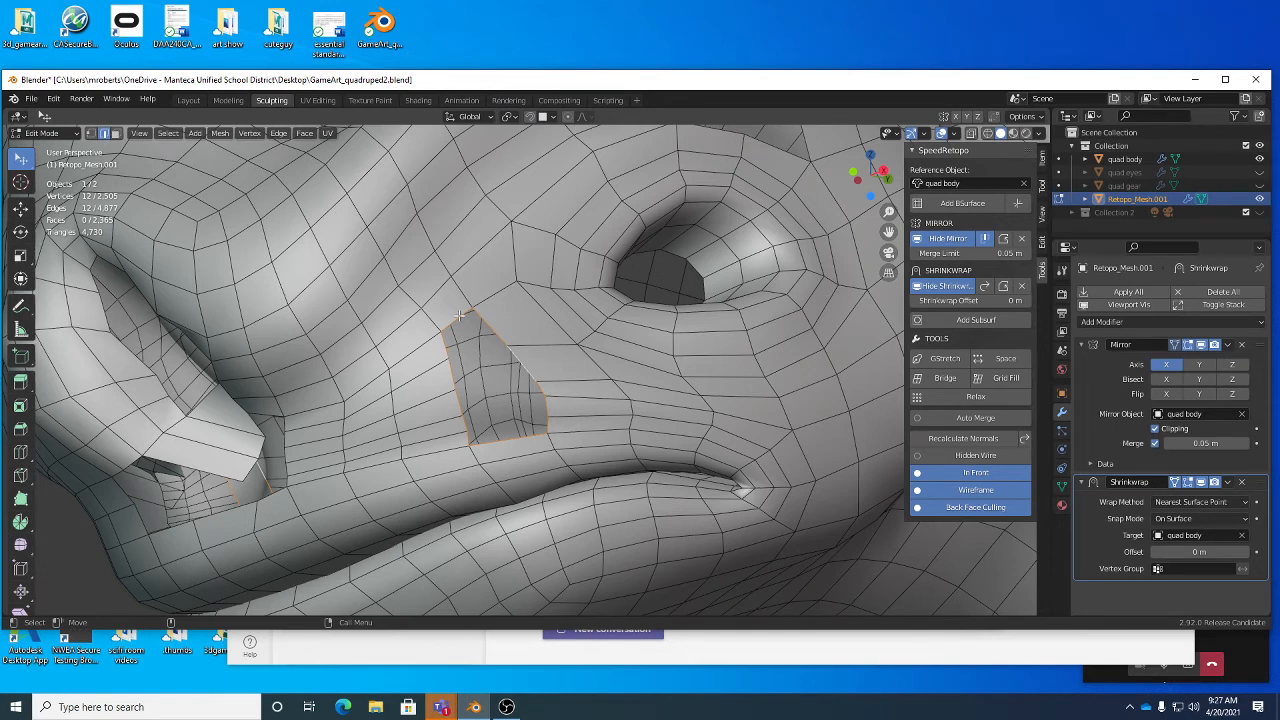
left_click(459, 316, "shift")
left_click(507, 444, "shift")
right_click(716, 342)
left_click(709, 290)
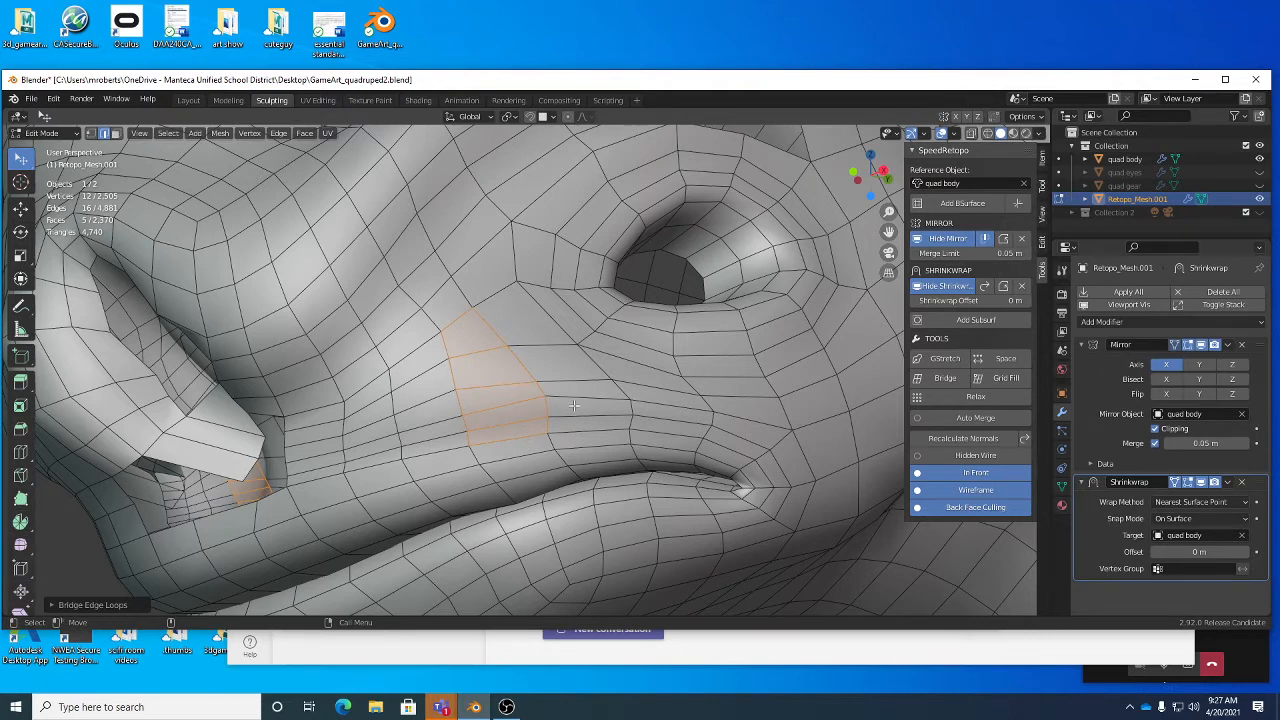
Step: Even out the mesh flow of the filled cheek patch between the nostril and the eye with the Grab brush
key("Tab")
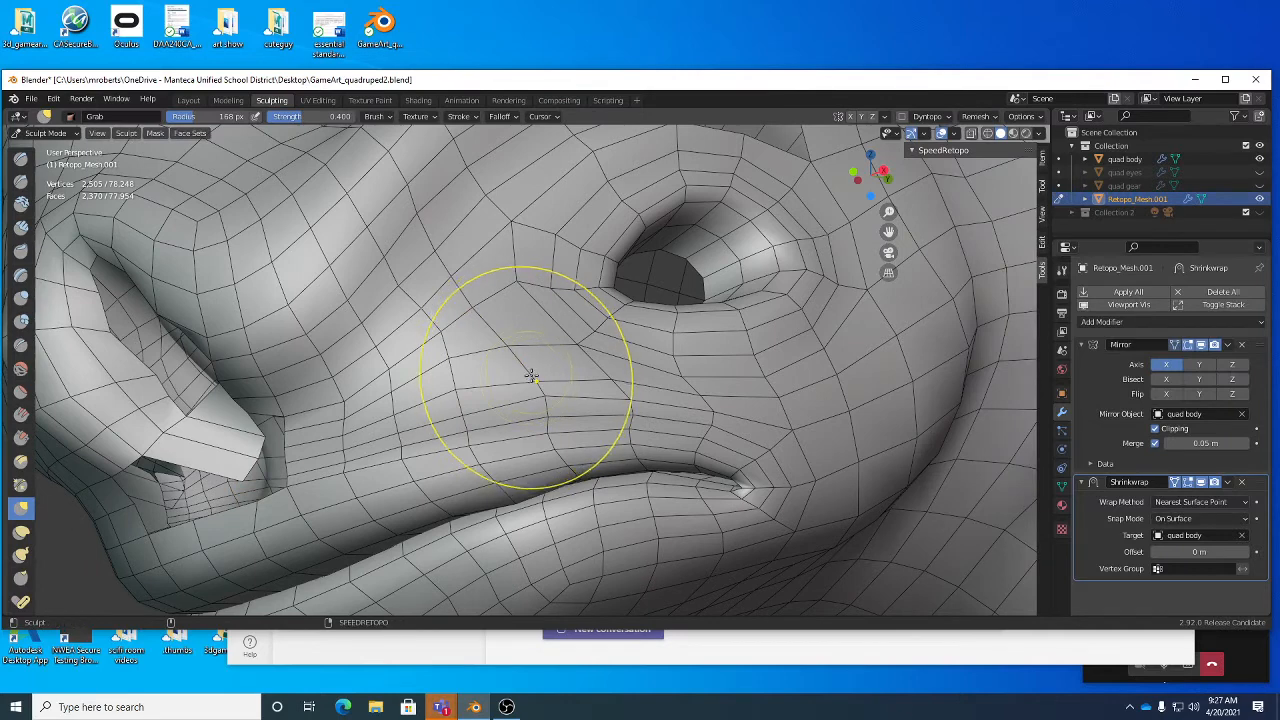
left_click_drag(534, 389, 451, 371)
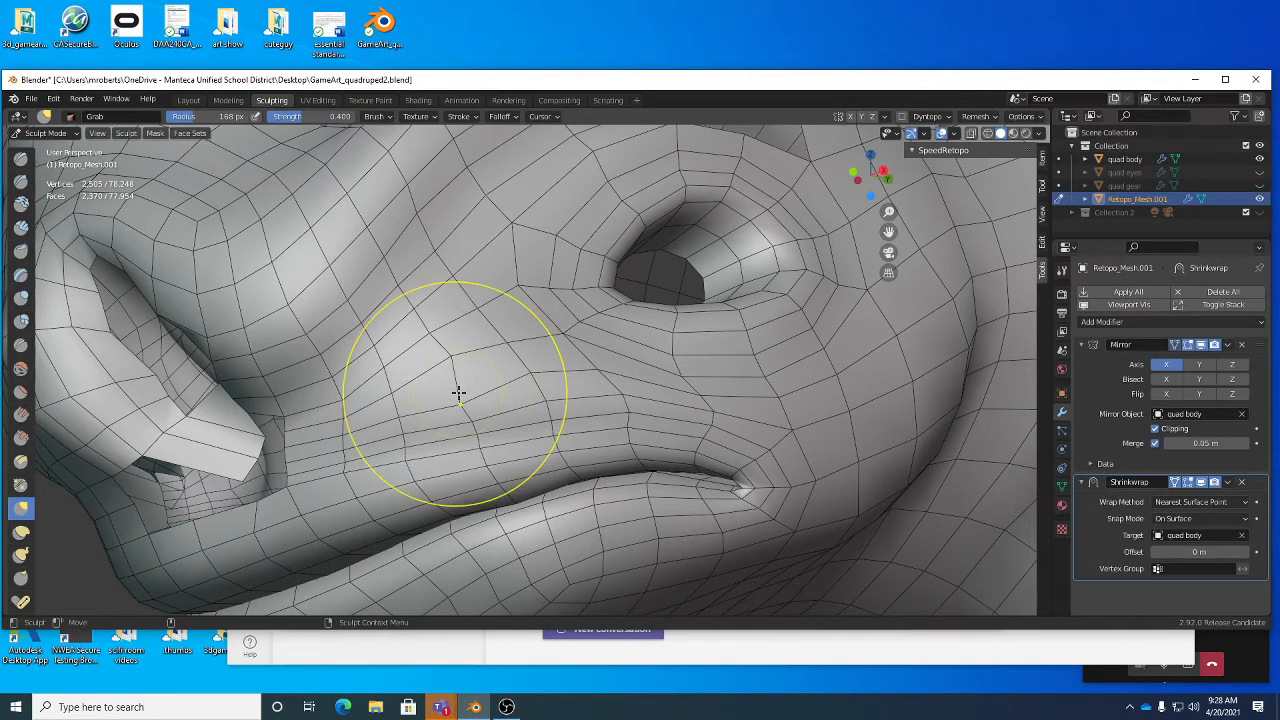
middle_click_drag(468, 352, 494, 369, "ctrl")
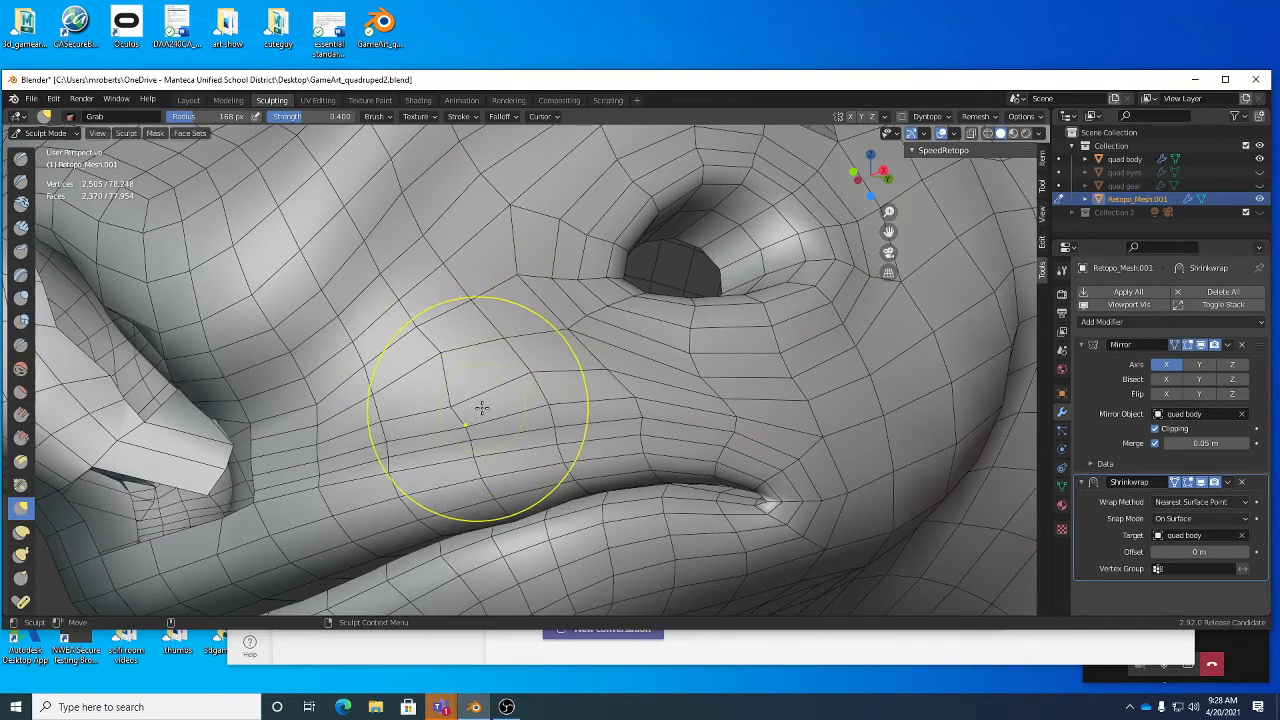
Step: Move single vertices of the cheek patch between the mouth and the eye in Edit Mode to even out their spacing
key("Tab")
key("g")
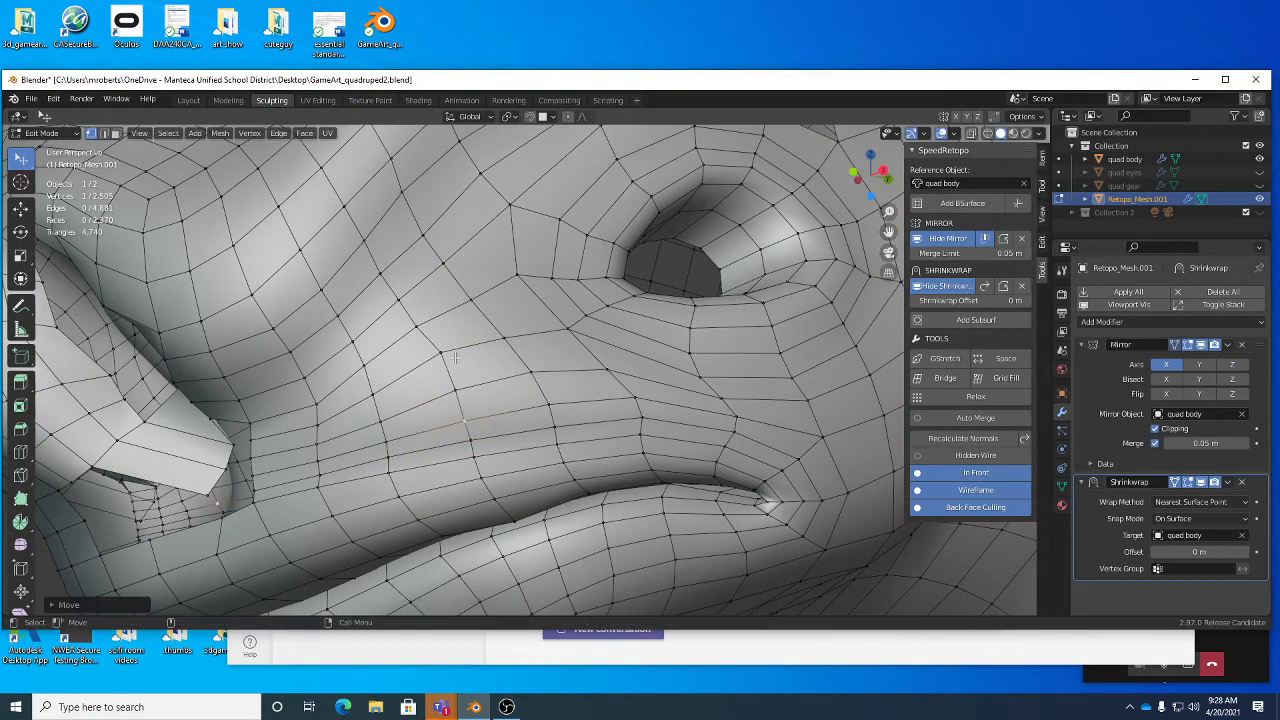
left_click(438, 354)
middle_click_drag(580, 398, 566, 394)
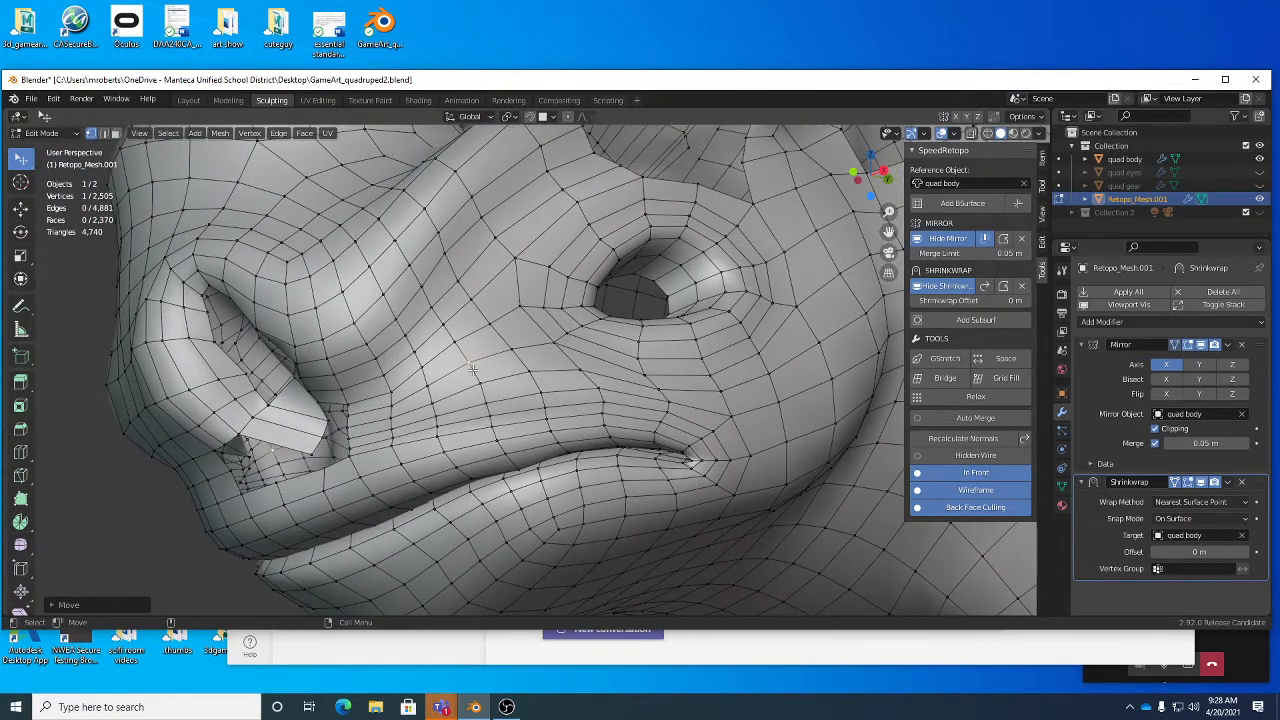
middle_click_drag(402, 405, 497, 441)
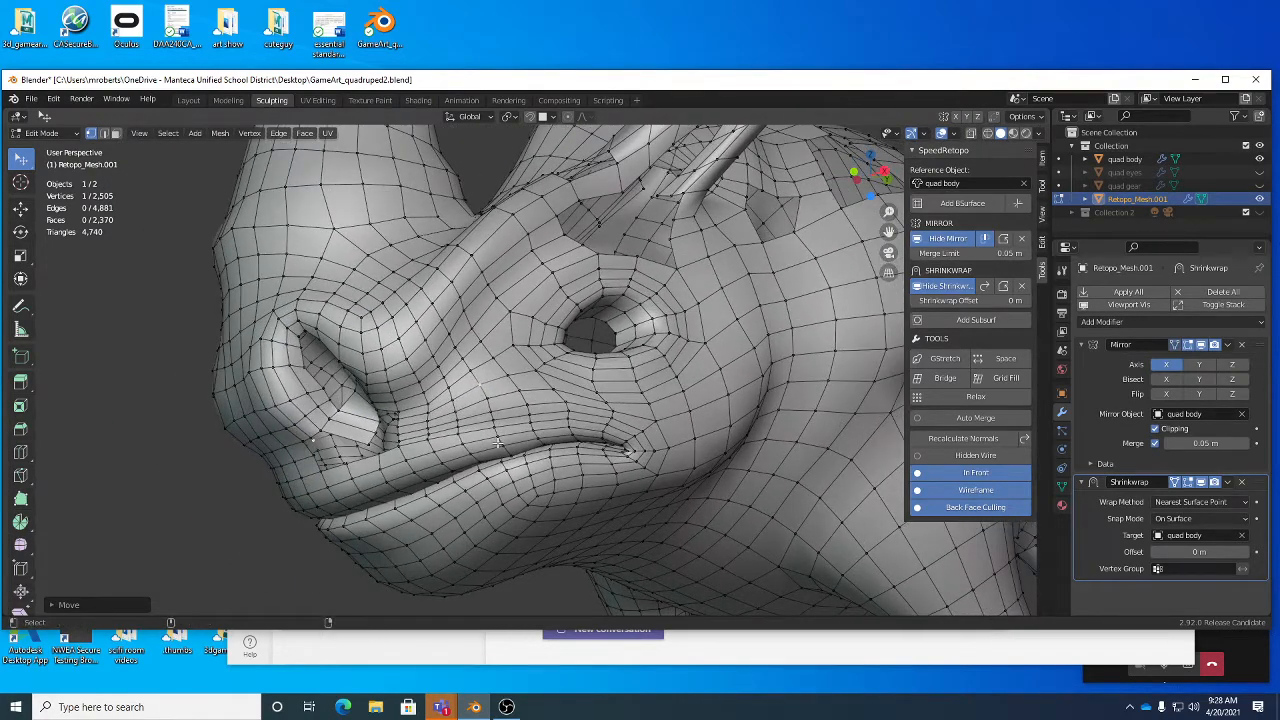
Step: Save the Blender file
key("ctrl+s")
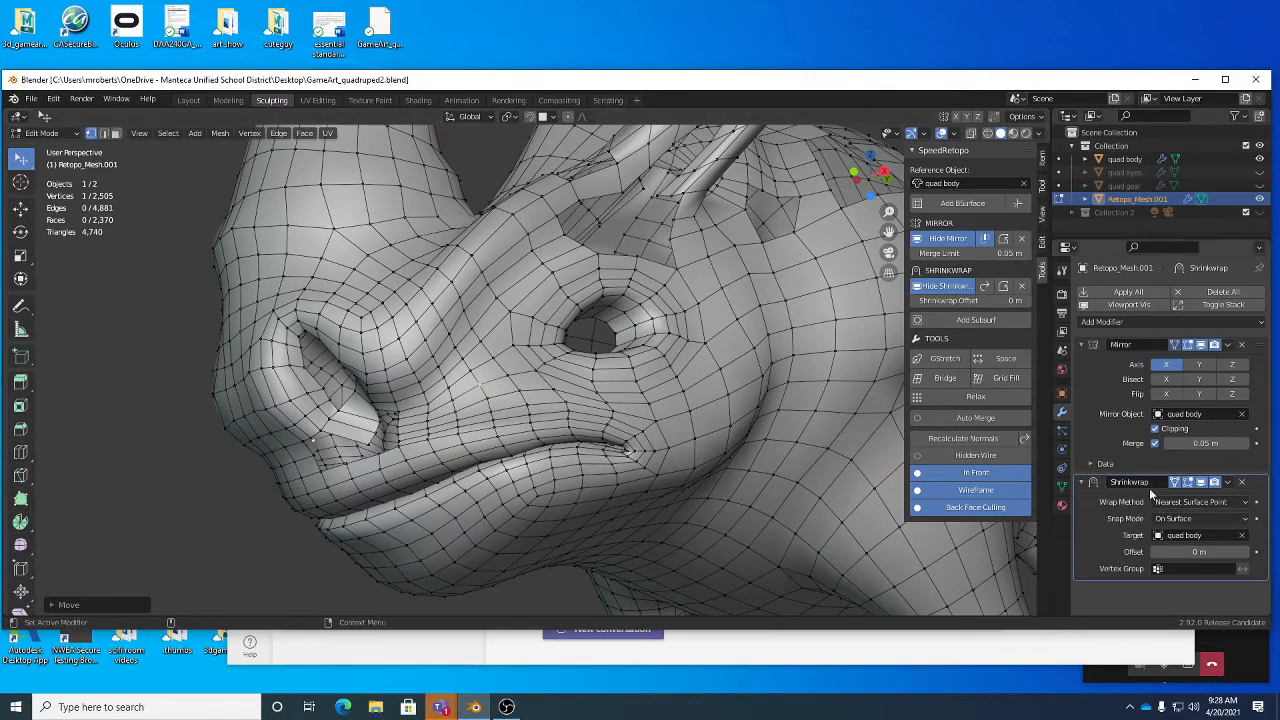
middle_click_drag(504, 362, 622, 385)
key("ctrl+s")
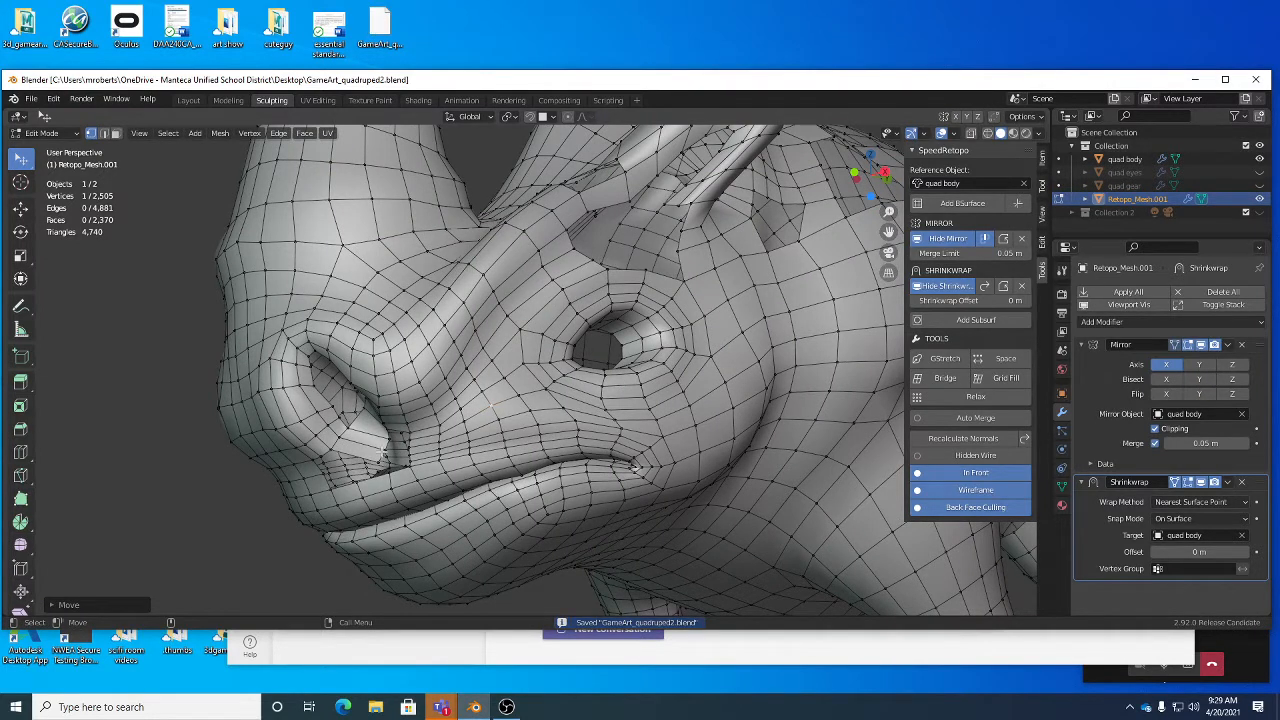
Step: Examine the remaining gaps around and behind the ear, checking single border edges to see how the two sides can match up
mouse_move(650, 361)
middle_mouse_down()
mouse_move(665, 368)
mouse_move(560, 350)
mouse_move(583, 350)
mouse_move(595, 372)
mouse_move(633, 356)
middle_mouse_up()
scroll(560, 350, "down", 3)
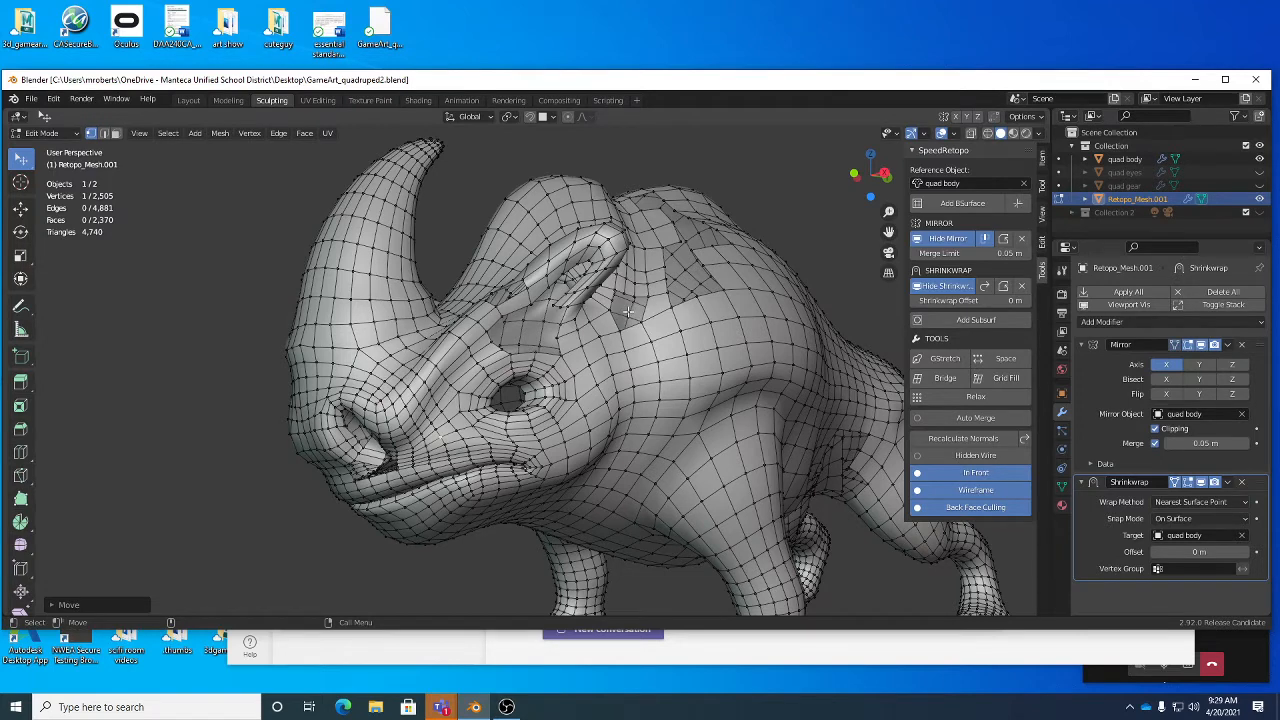
middle_click_drag(658, 340, 580, 368)
scroll(632, 341, "up", 10)
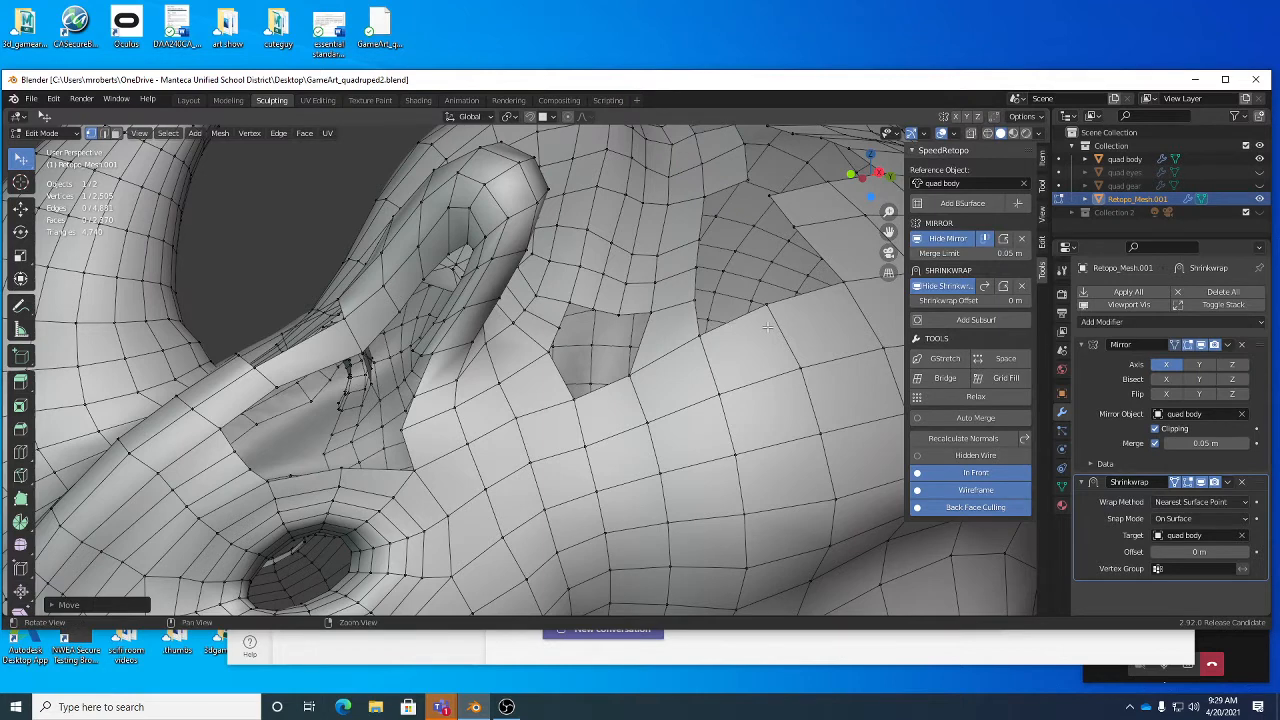
middle_click_drag(732, 322, 559, 349)
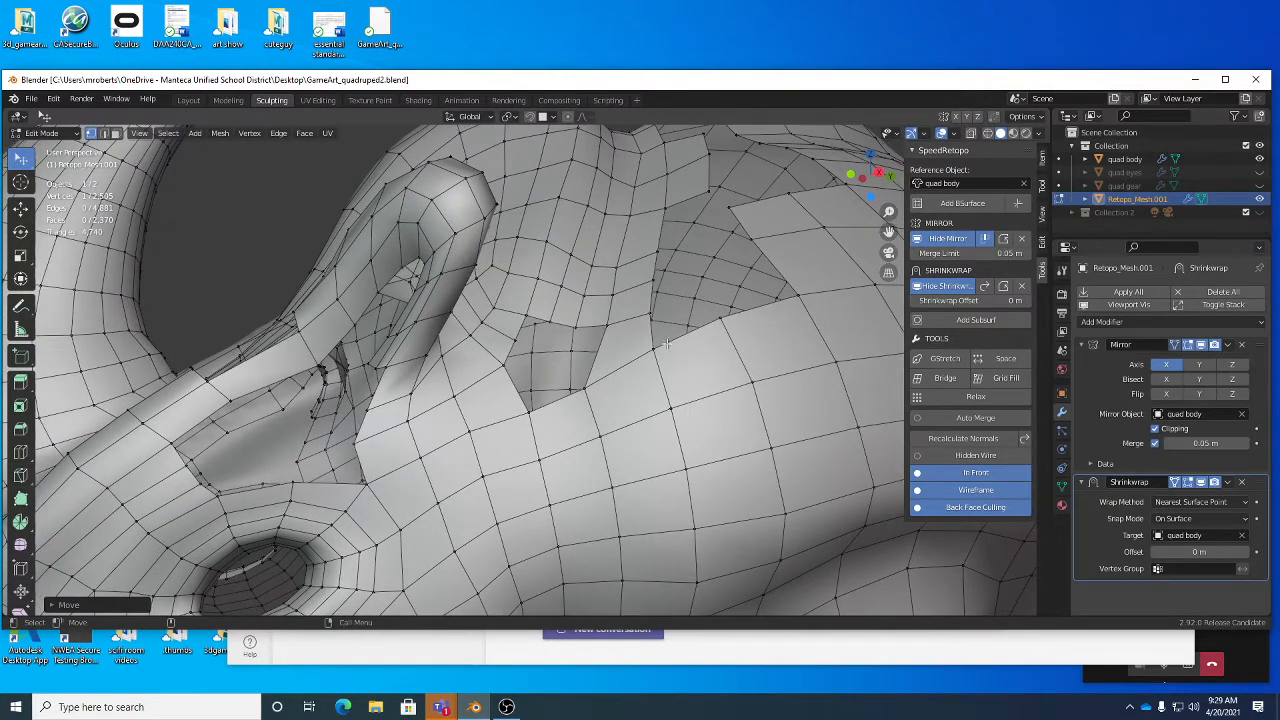
key("2")
left_click_drag(688, 330, 700, 350)
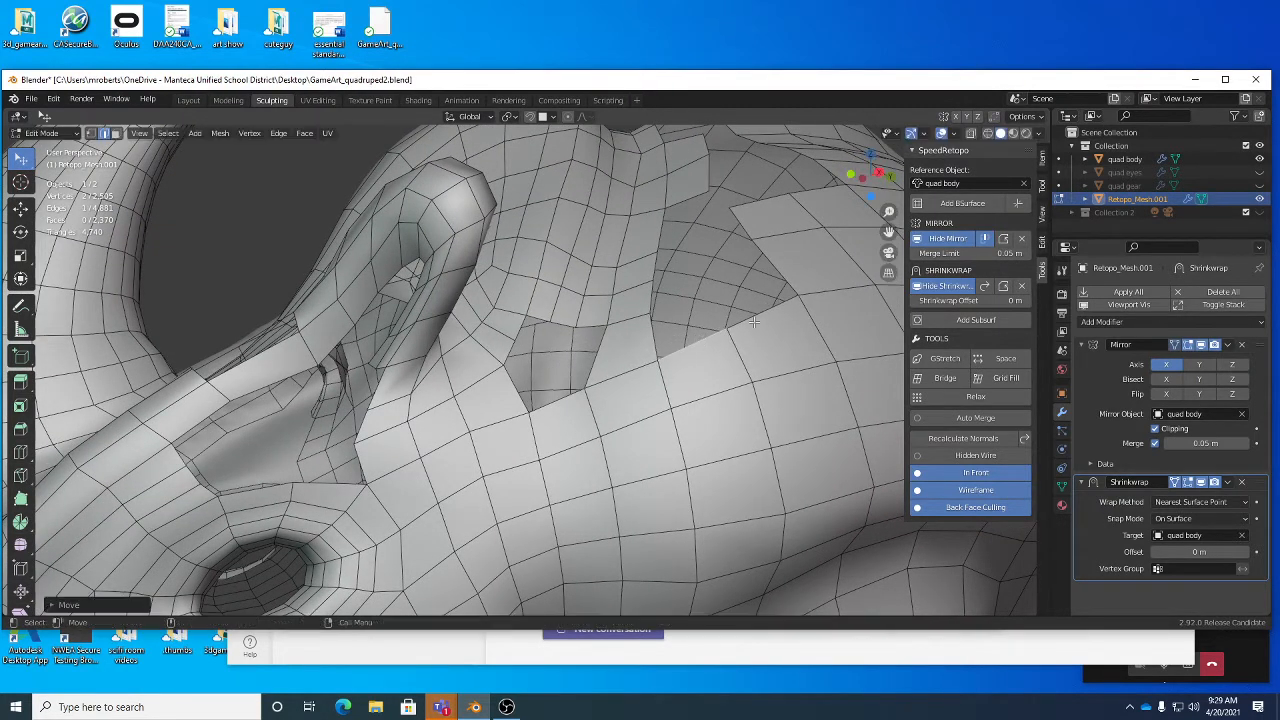
left_click_drag(811, 290, 815, 292)
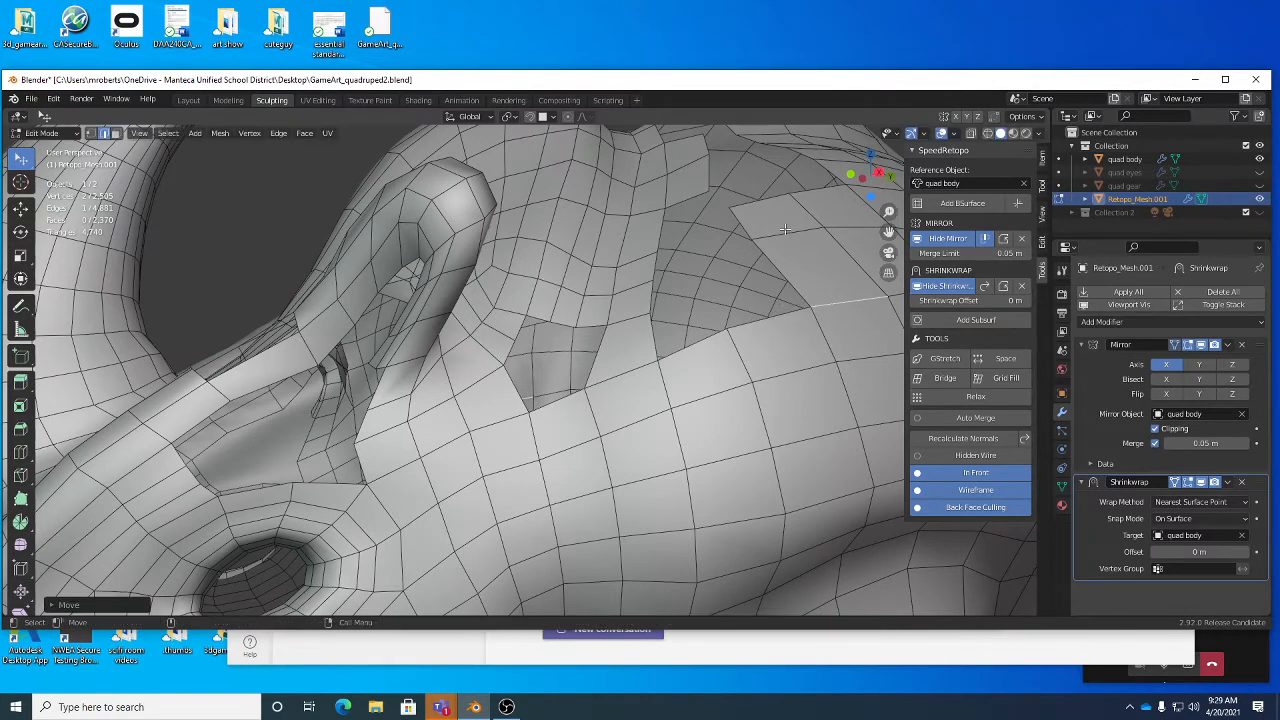
left_click_drag(786, 230, 797, 241)
middle_click_drag(797, 241, 725, 338)
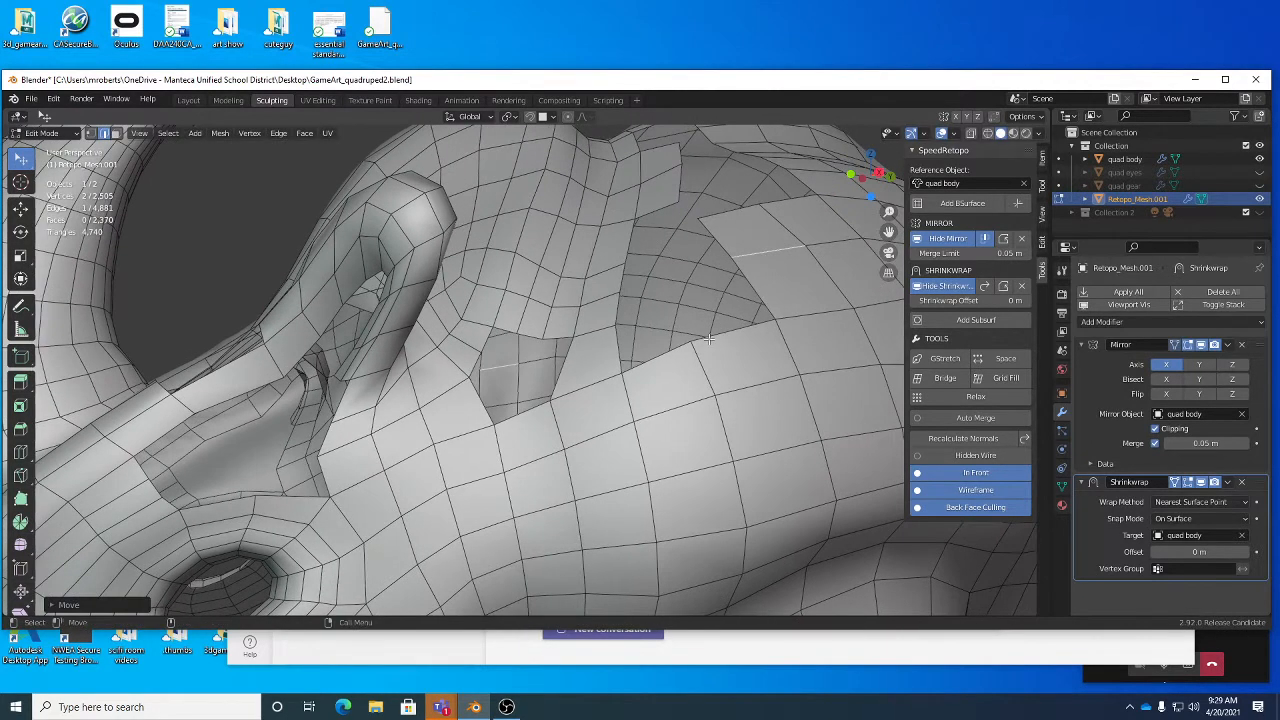
left_click_drag(710, 340, 717, 340)
middle_click_drag(717, 340, 426, 399)
left_click_drag(378, 406, 397, 349)
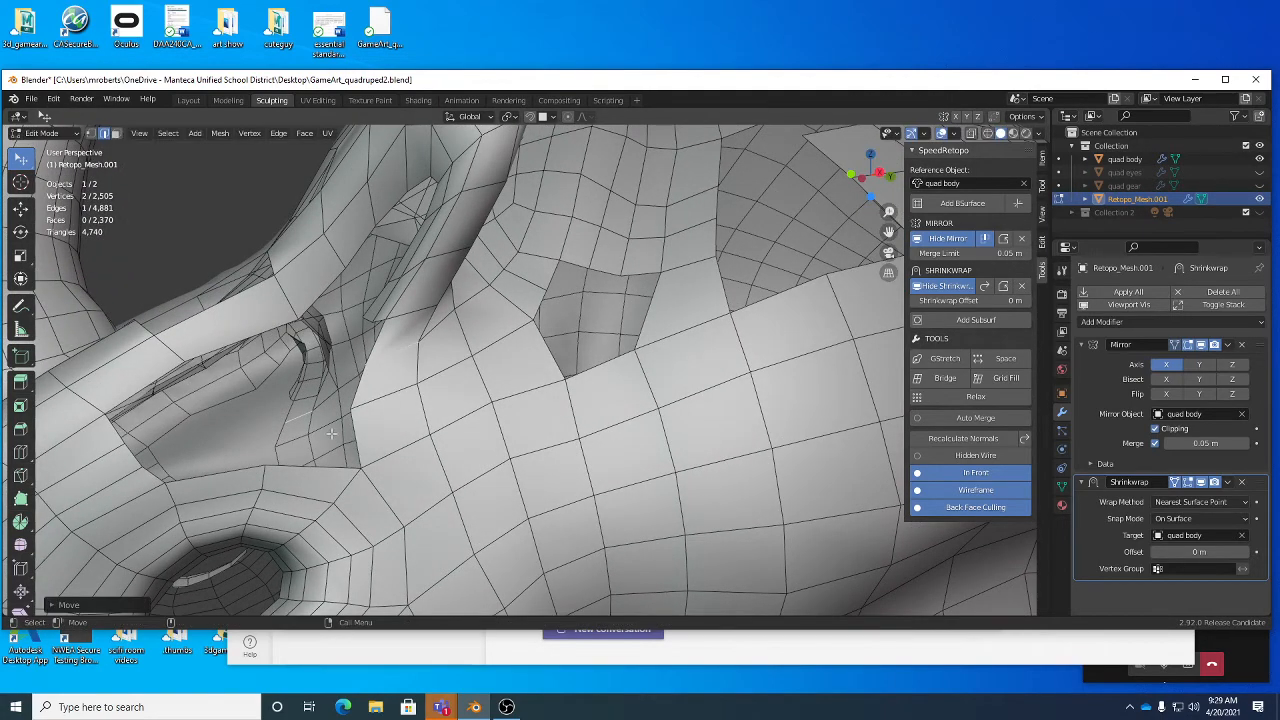
middle_click_drag(333, 434, 396, 368)
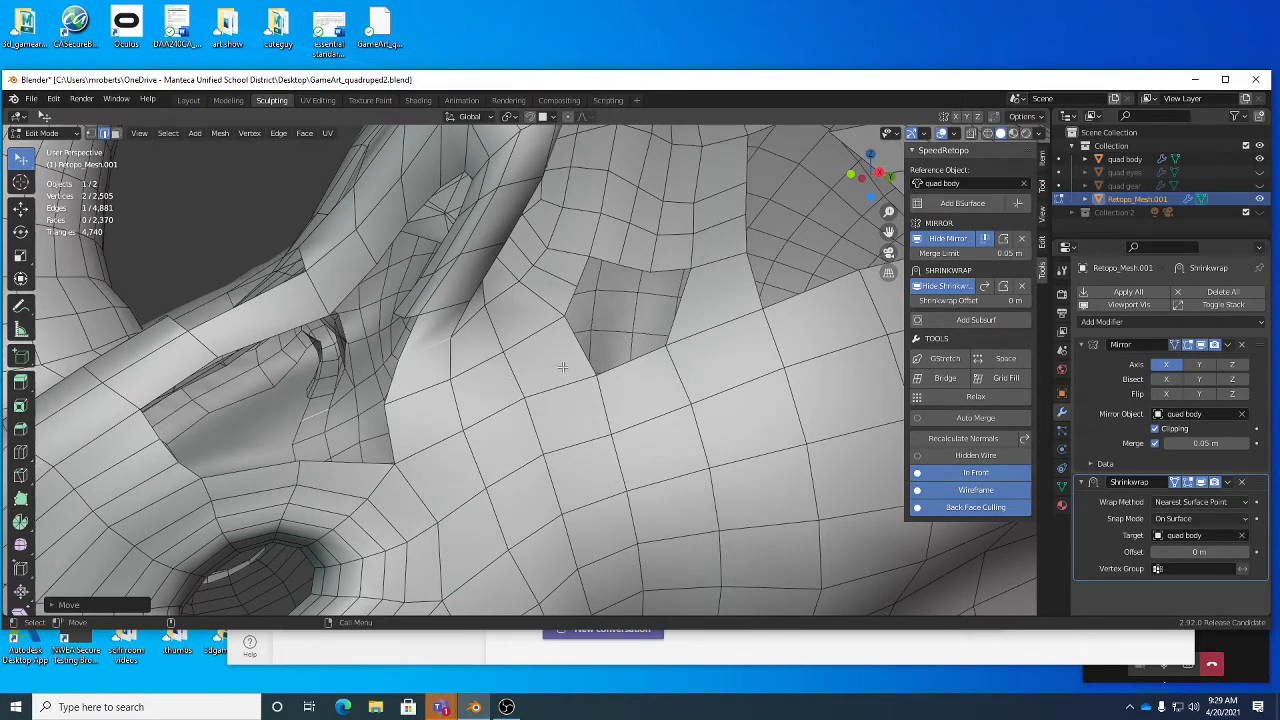
middle_click_drag(302, 444, 316, 448)
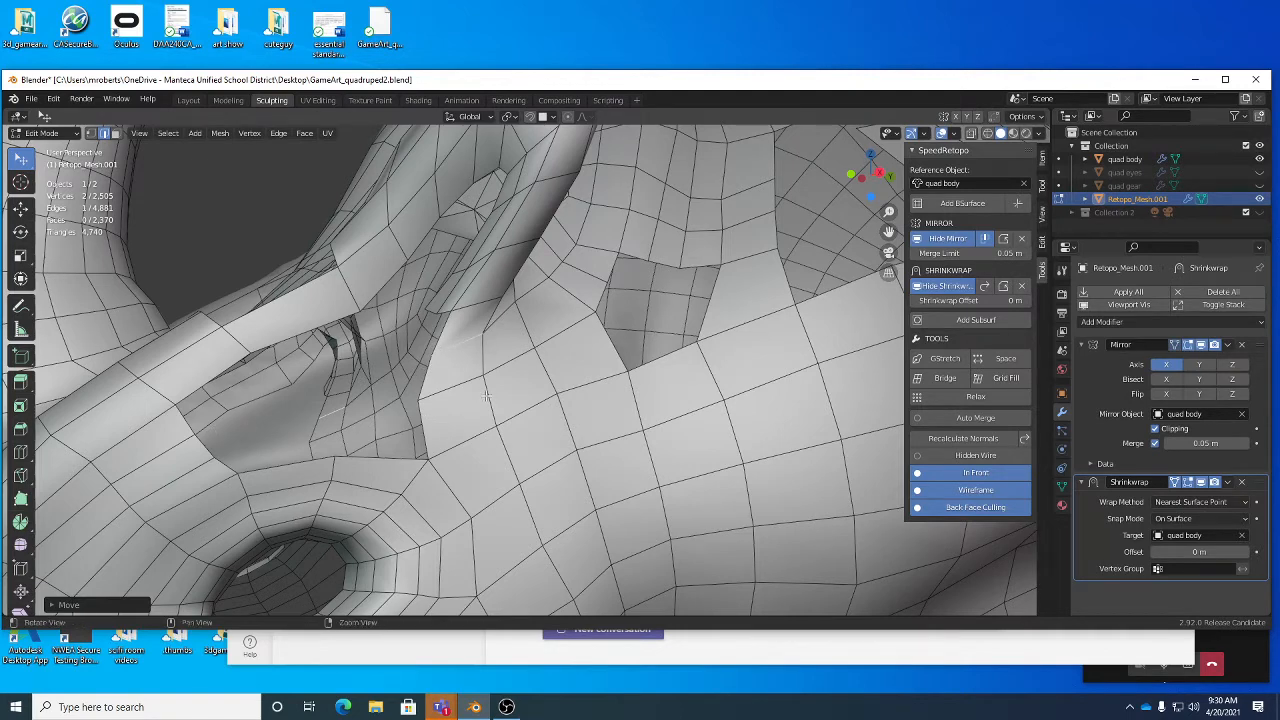
Step: Add one loop cut across the strip of faces between the ear base and the small hole behind the ear
left_click(20, 452)
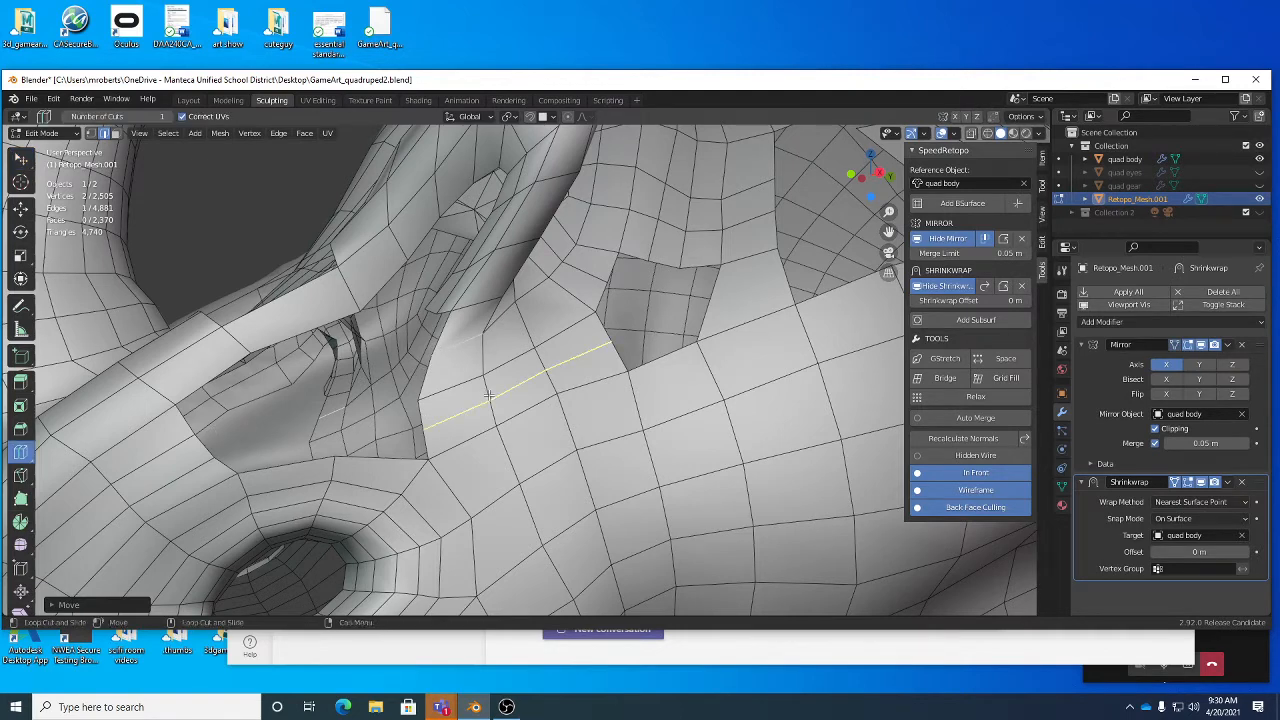
left_click(538, 378)
key("w")
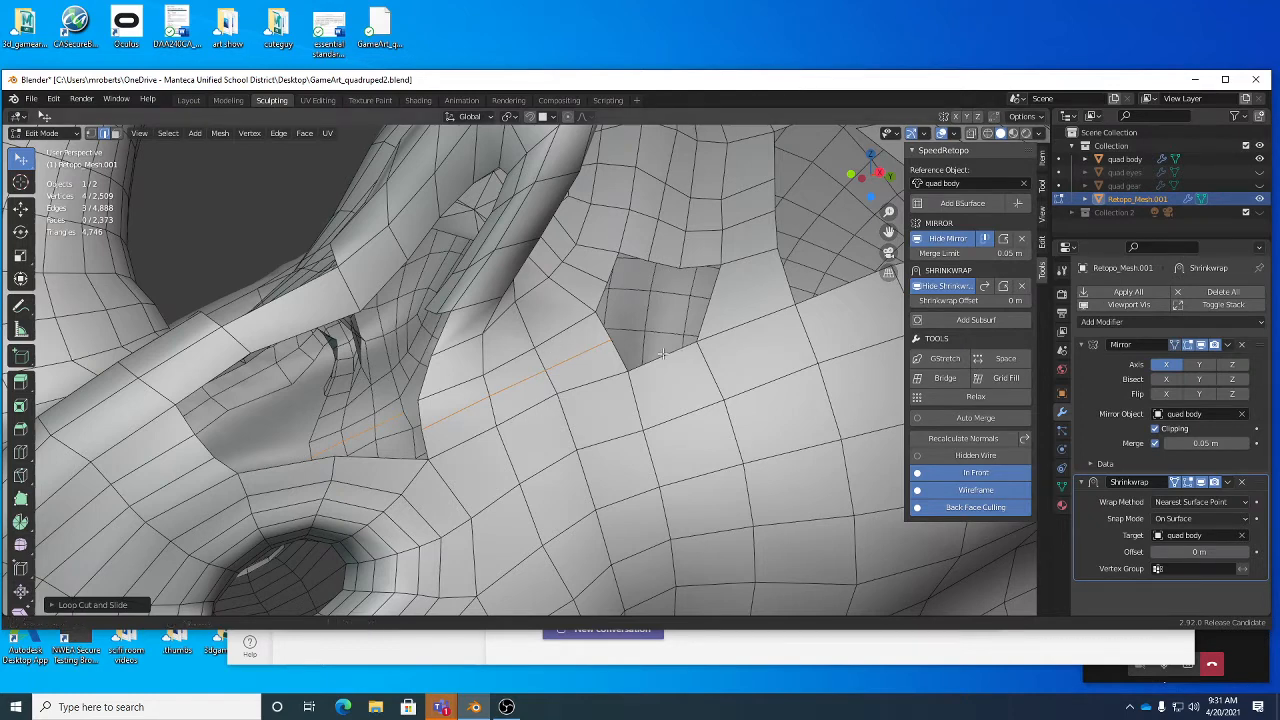
Step: Fill the small hole behind the ear by bridging its three lower border edges to the three upper ones
scroll(528, 272, "down", 6)
middle_click_drag(528, 272, 606, 342)
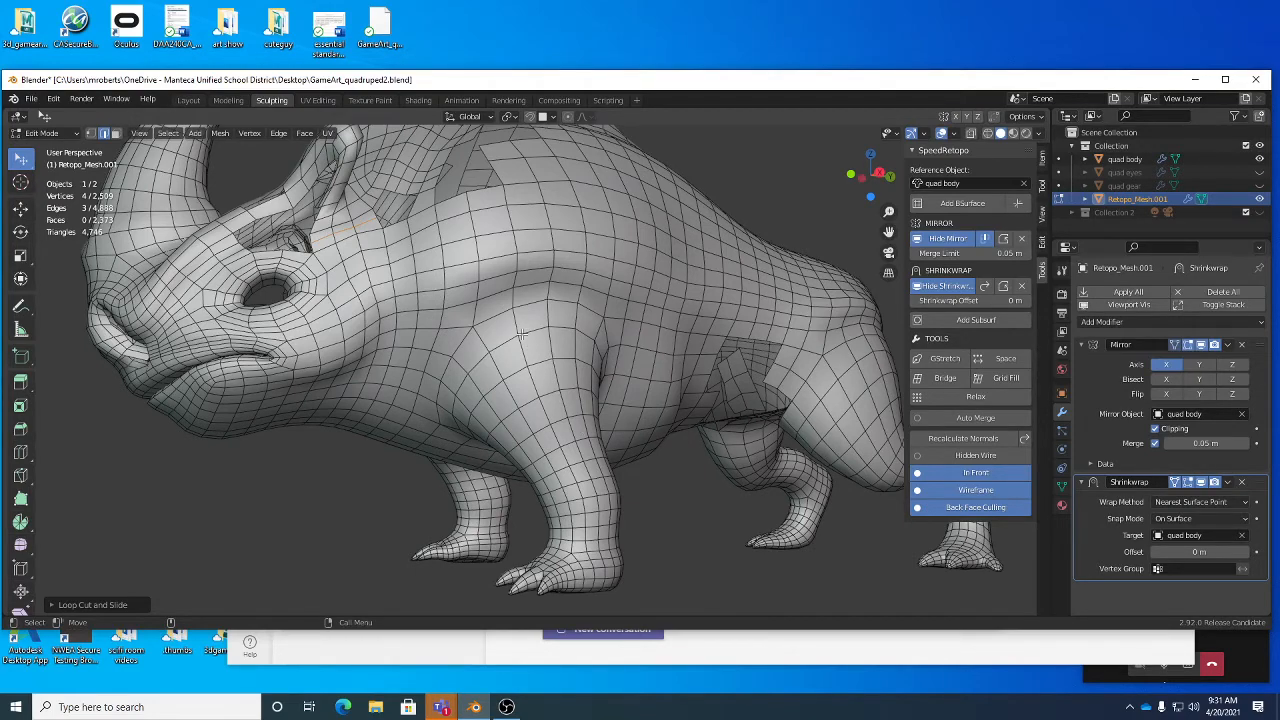
middle_click_drag(522, 334, 544, 402, "shift")
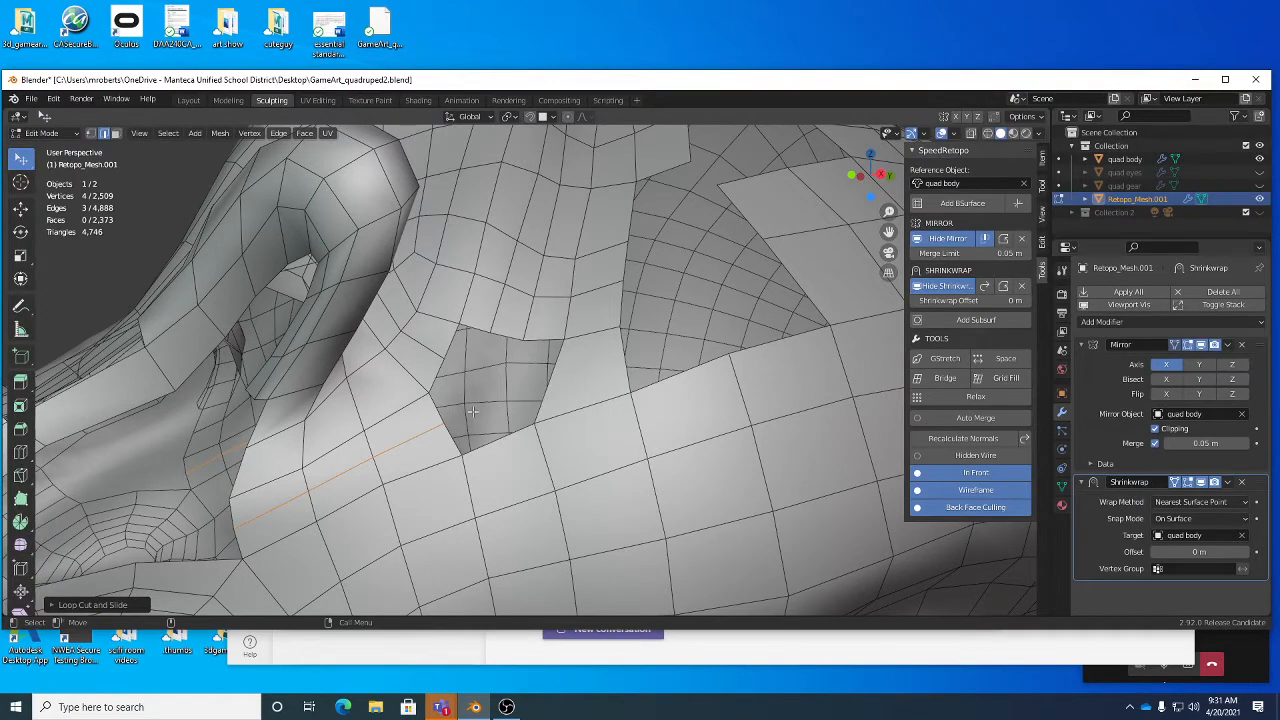
left_click(435, 408)
left_click(450, 437, "shift")
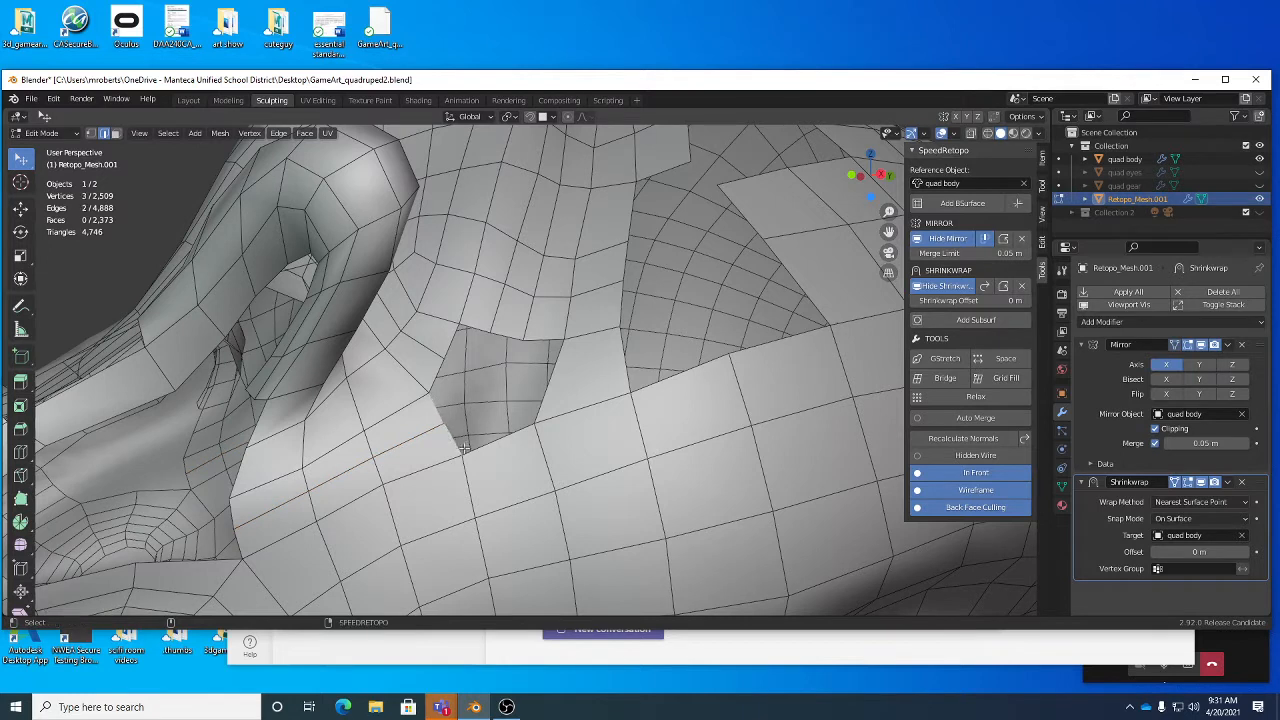
left_click(482, 450, "shift")
left_click(478, 328, "shift")
left_click(508, 334, "shift")
left_click(545, 340, "shift")
right_click(693, 304)
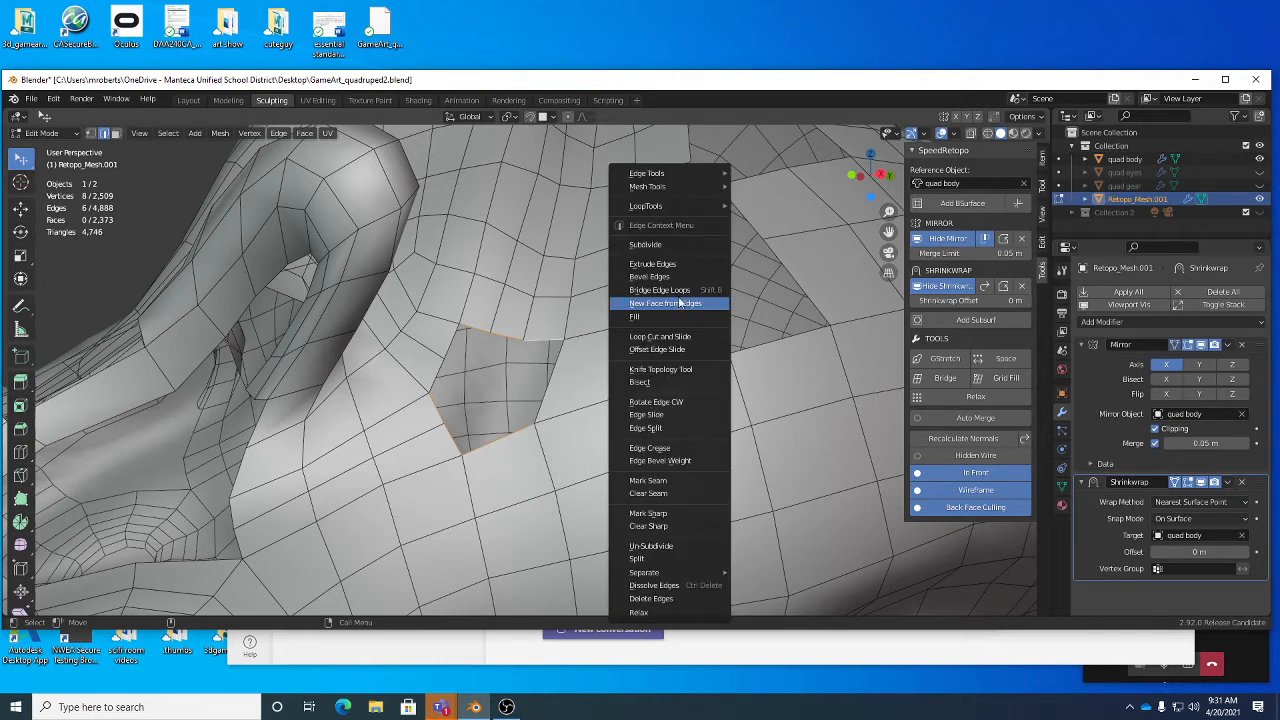
left_click(677, 292)
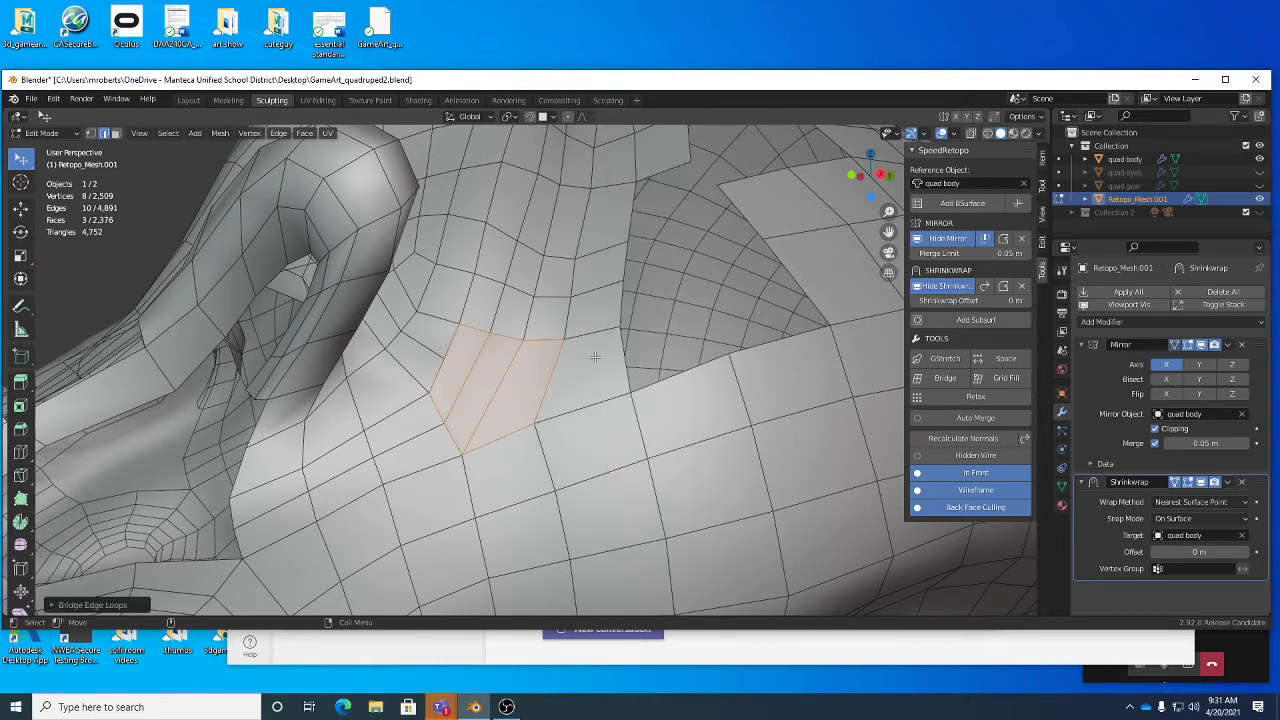
Step: Add one loop cut through the newly bridged faces, running across to the edge of the larger neck hole
key("ctrl+r")
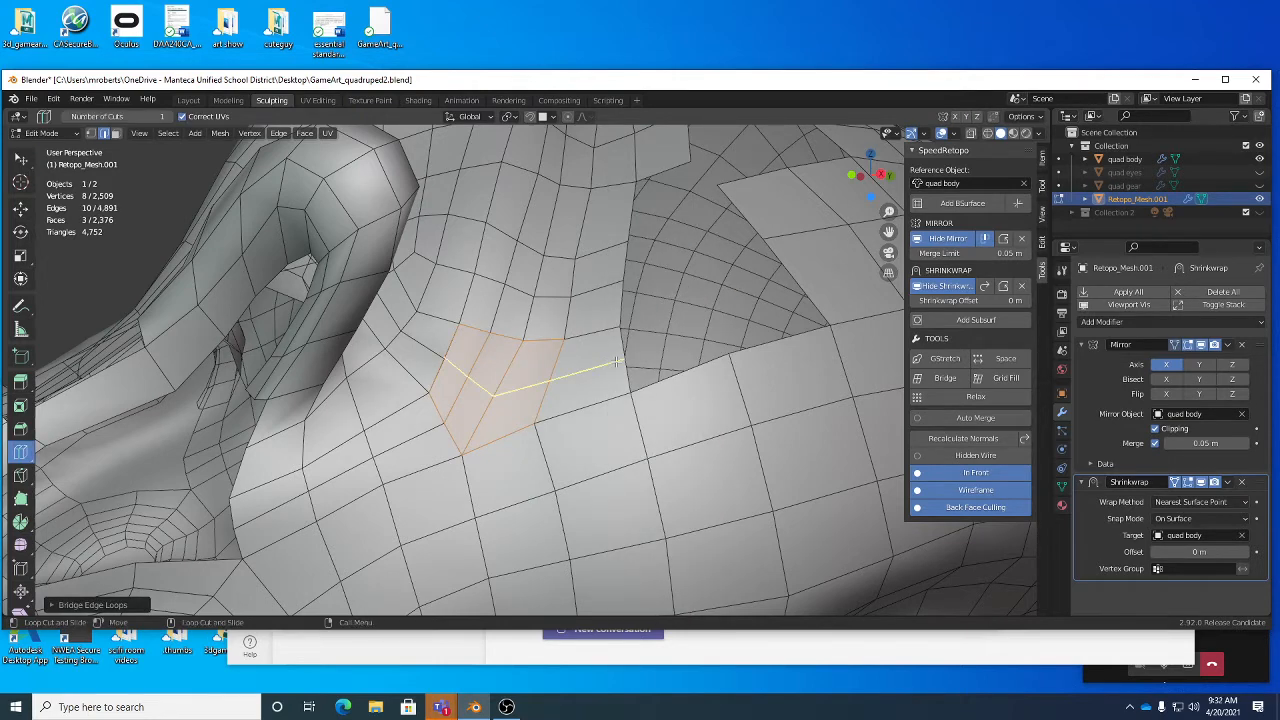
left_click(617, 362)
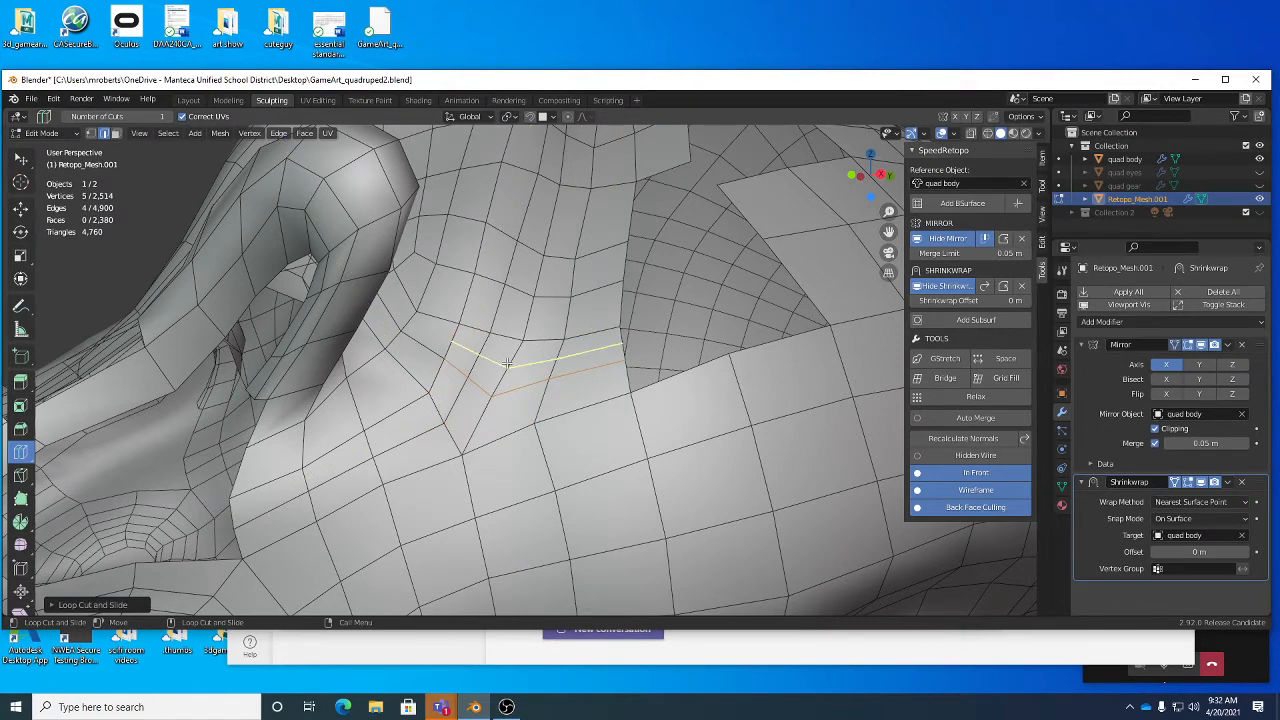
key("w")
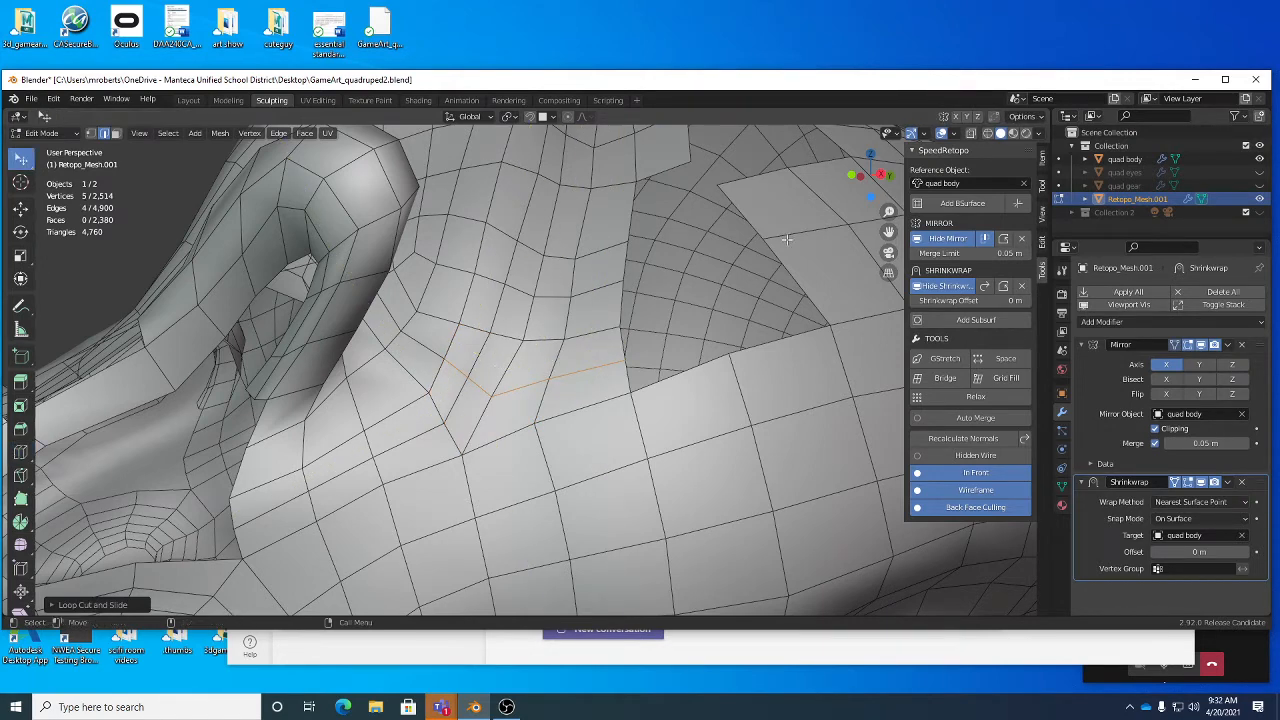
Step: Merge the new loop's end vertex near the ear into the adjoining border vertex using Auto Merge, leaving Auto Merge off
left_click(964, 415)
key("1")
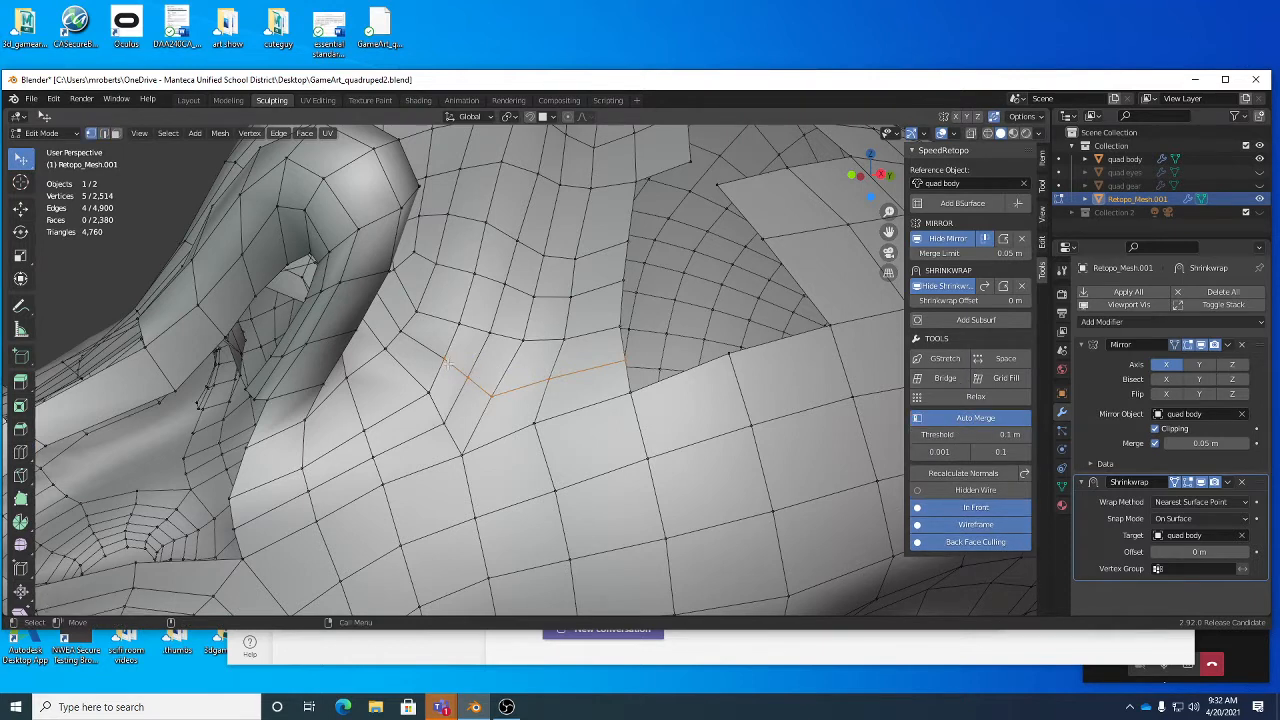
left_click_drag(455, 368, 447, 359)
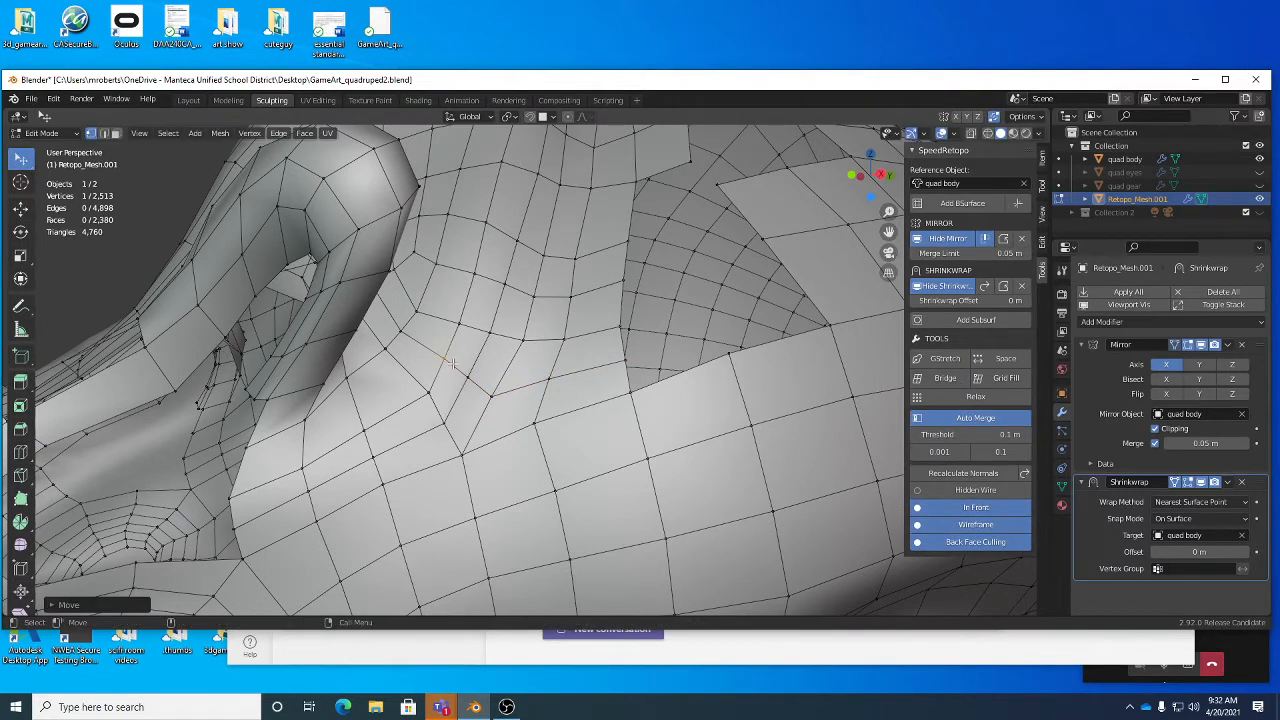
left_click(964, 417)
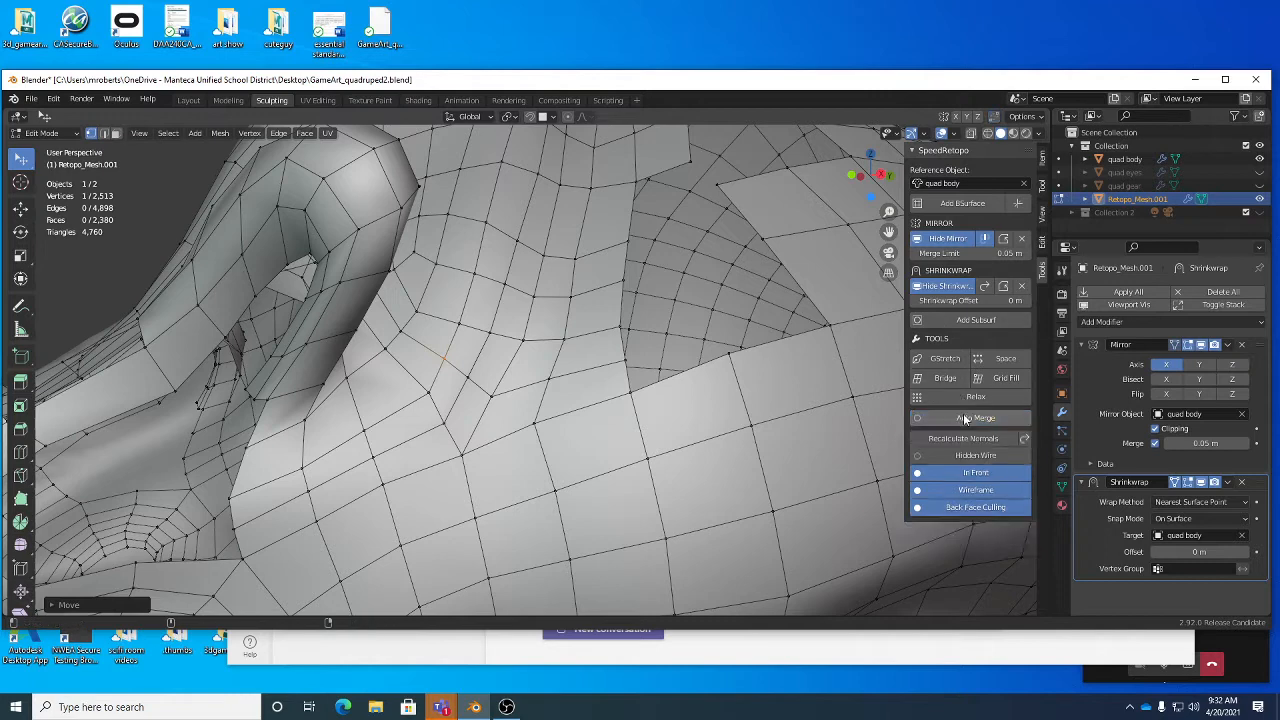
Step: Adjust the corner vertex of the new loop and even out the patch behind the ear with the Grab brush
left_click(494, 390)
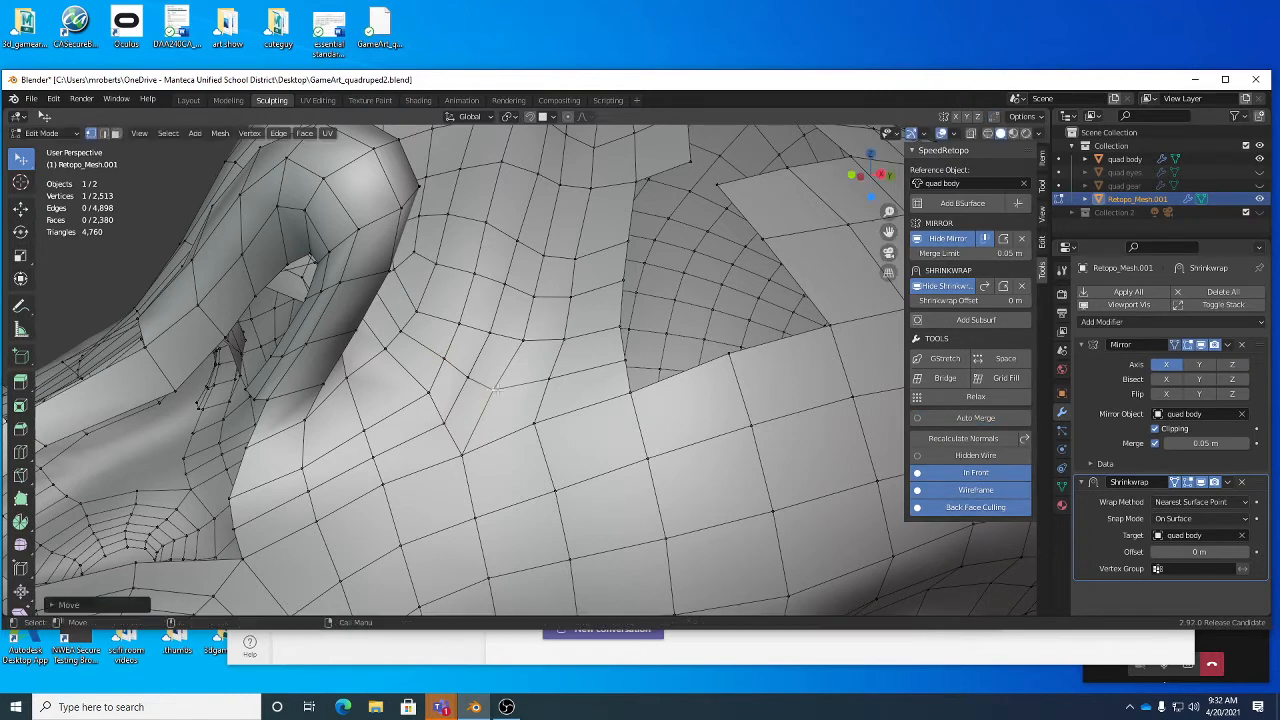
key("Tab")
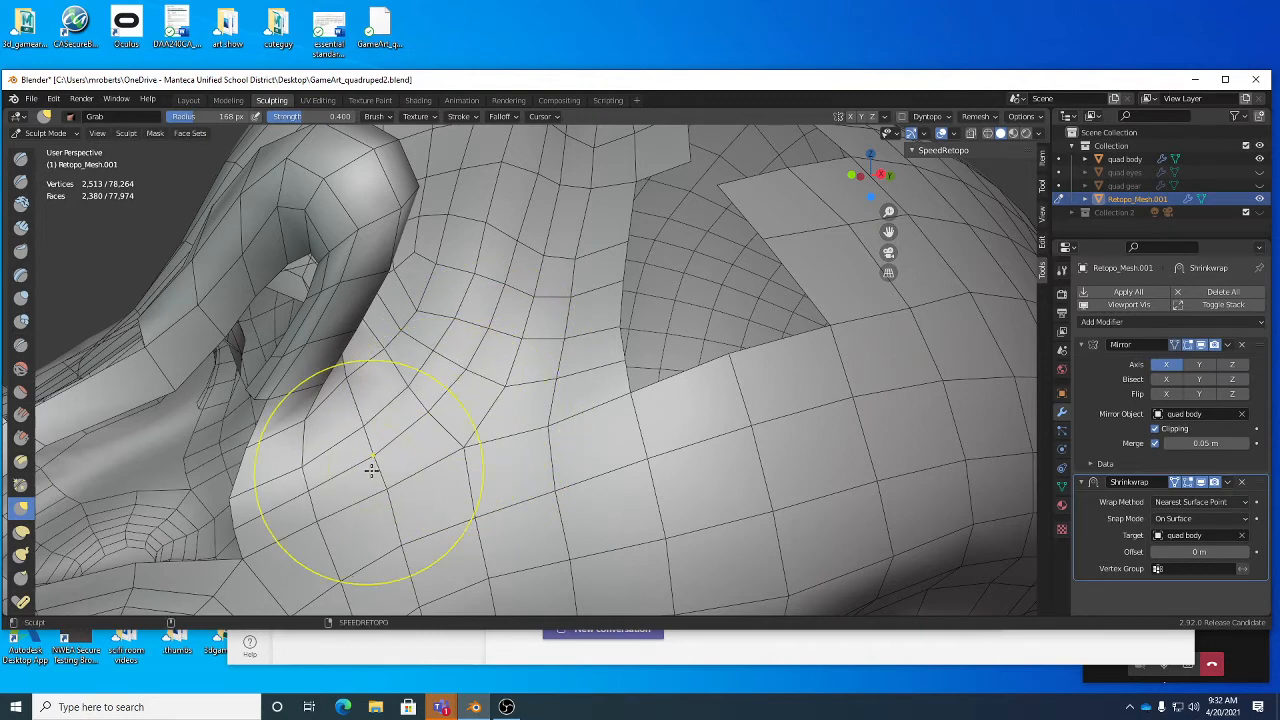
middle_click_drag(421, 461, 431, 443, "shift")
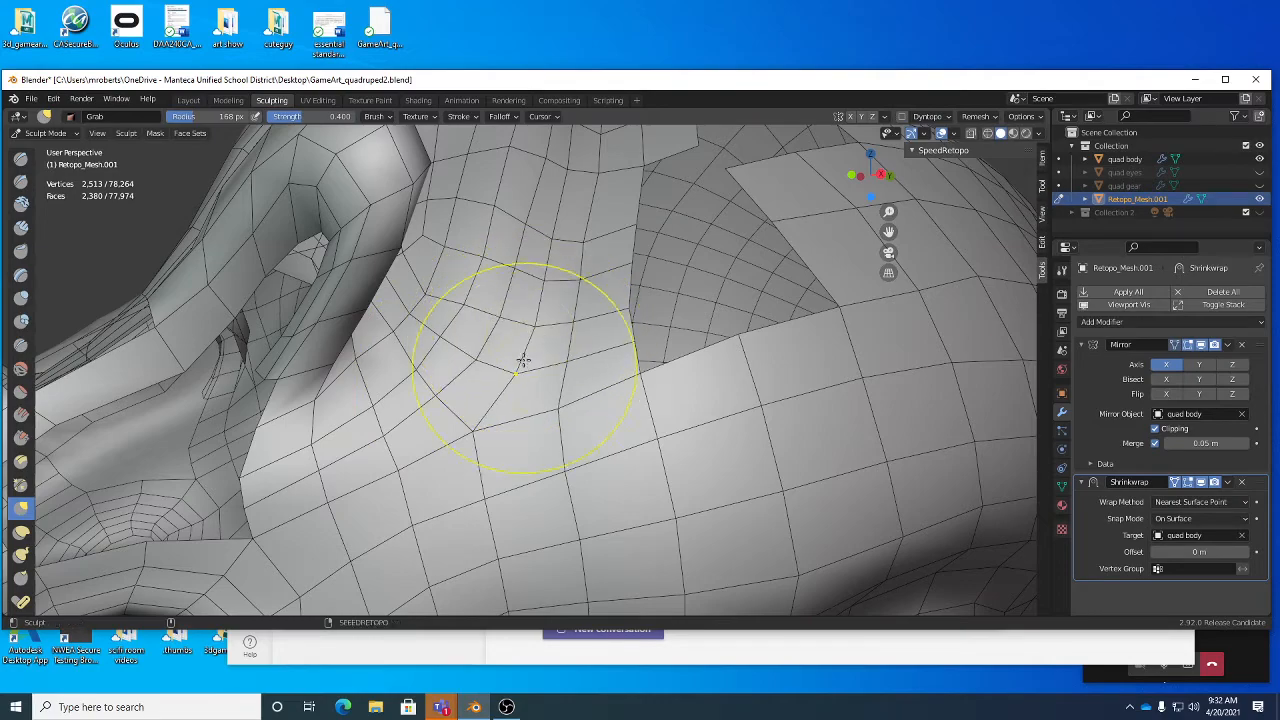
mouse_move(566, 449)
middle_mouse_down()
mouse_move(480, 380)
mouse_move(566, 390)
mouse_move(486, 380)
mouse_move(459, 303)
mouse_move(520, 300)
mouse_move(529, 337)
mouse_move(514, 434)
middle_mouse_up()
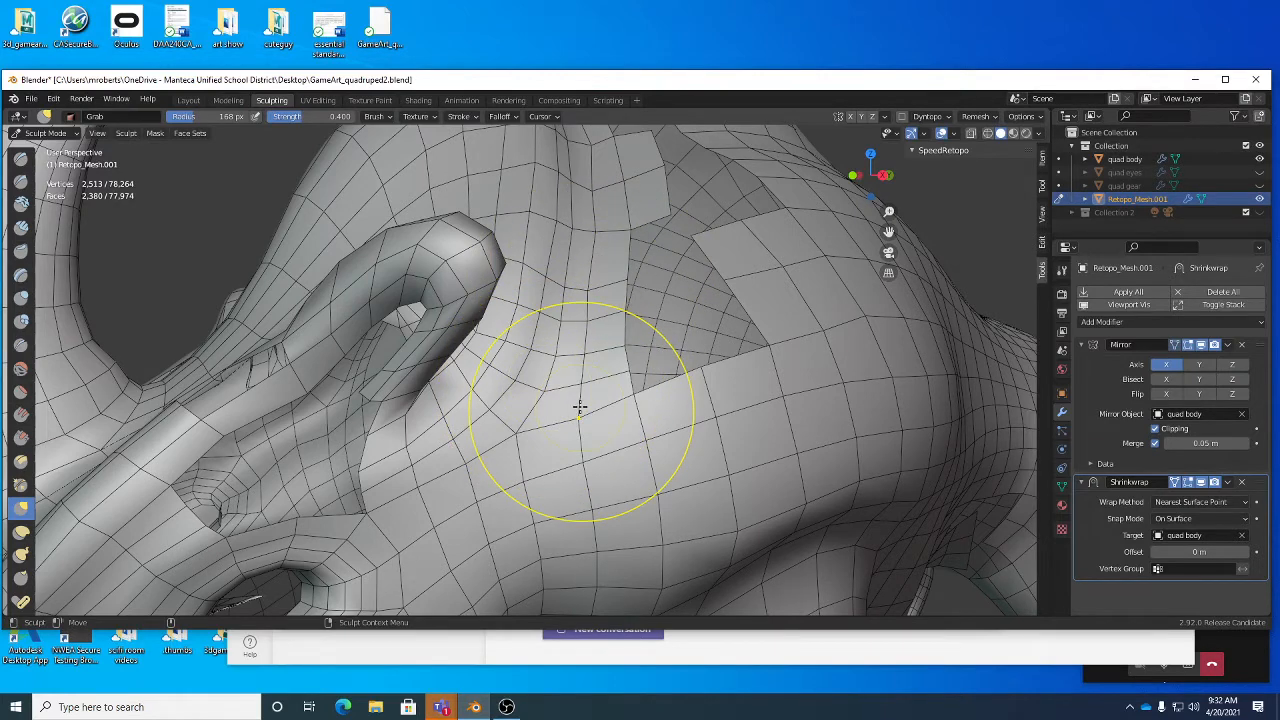
key("Tab")
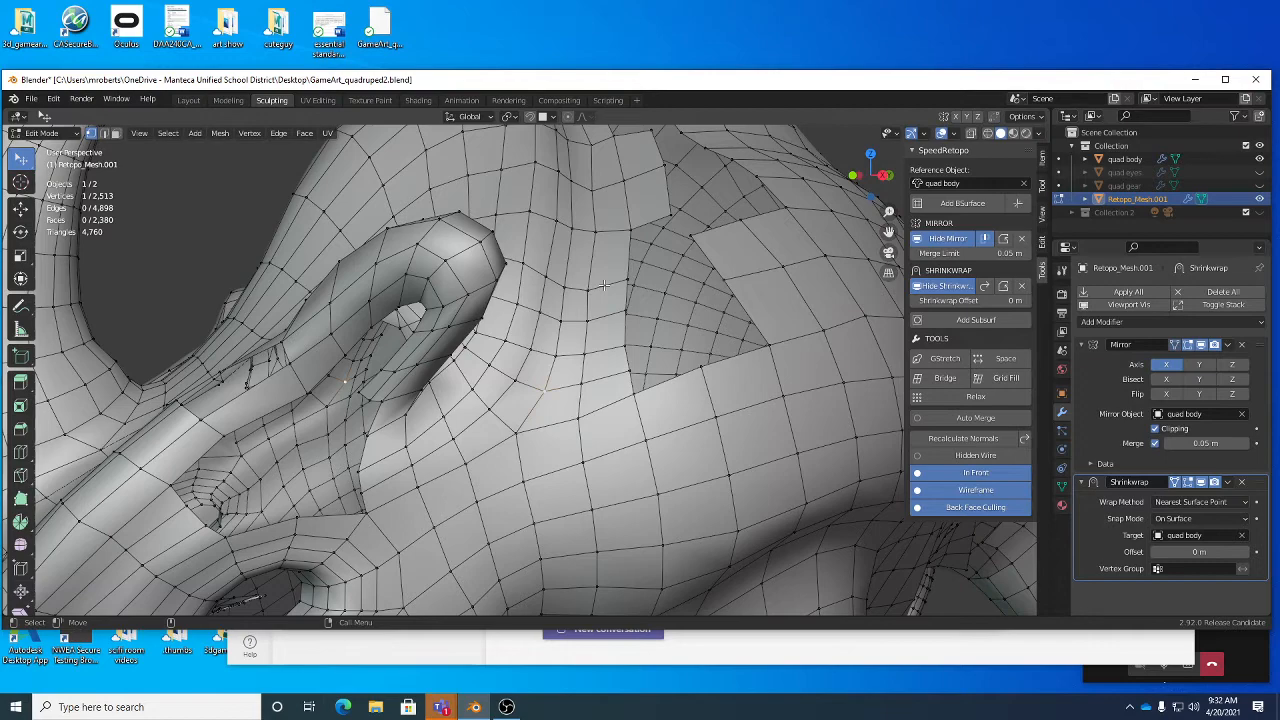
Step: Bridge the two border edges behind the gap above the eye to the two facing edges at its front
middle_click_drag(603, 285, 660, 270)
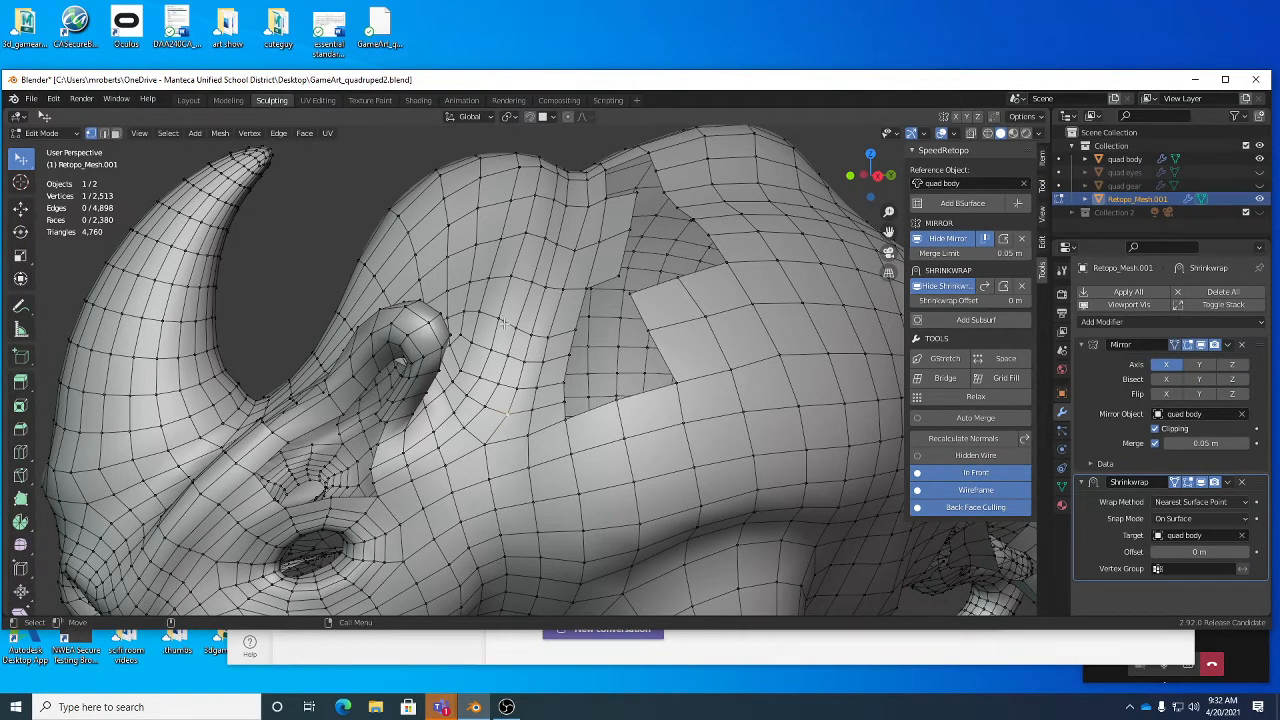
middle_click_drag(484, 399, 558, 386)
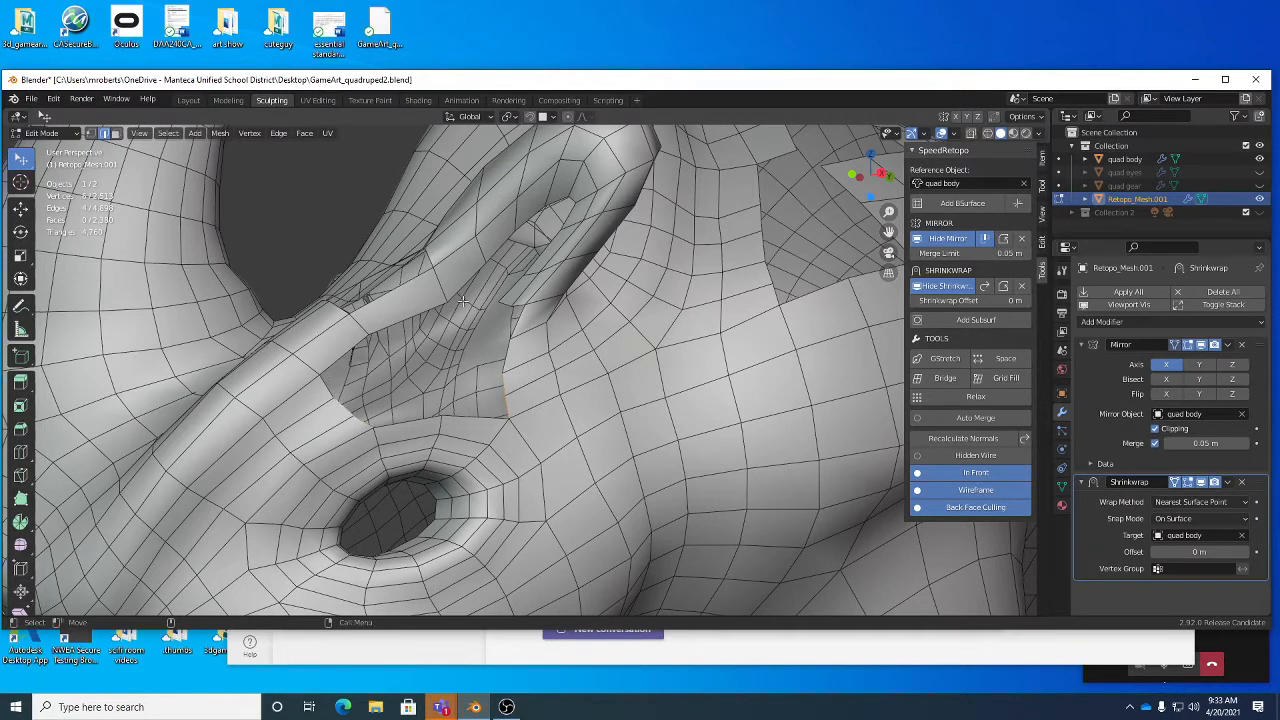
right_click(637, 381)
left_click(660, 302)
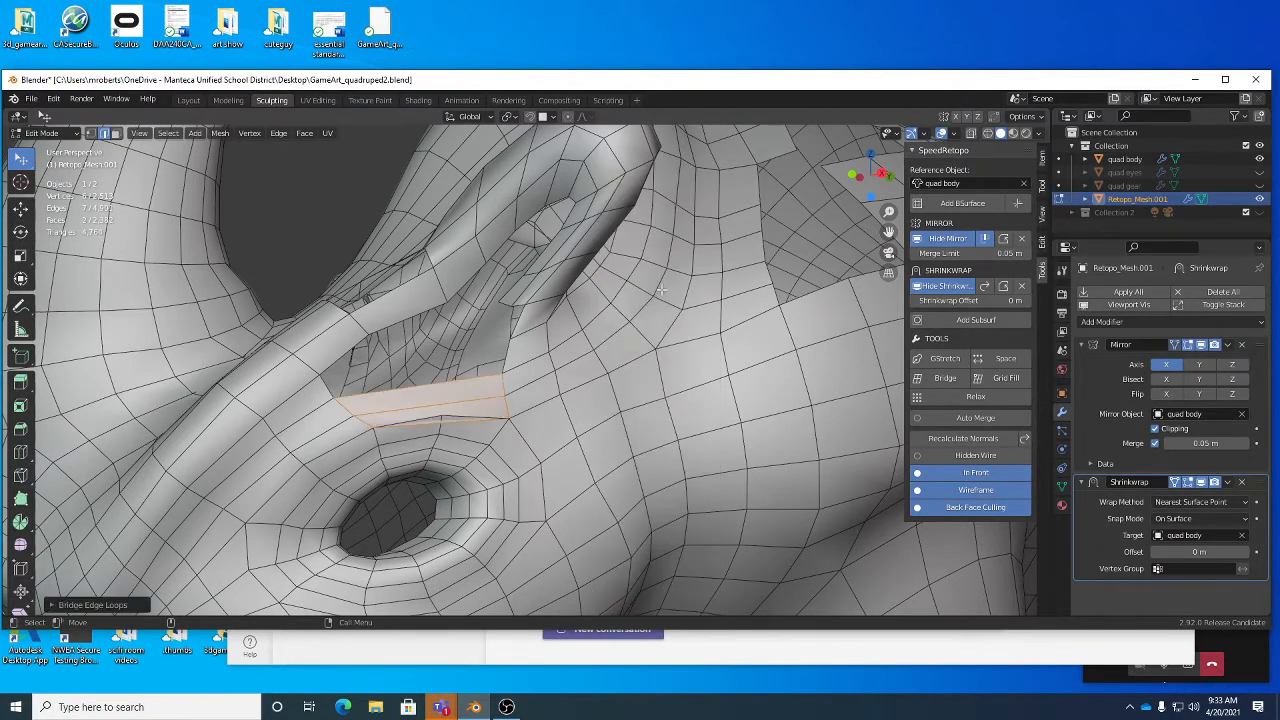
Step: Add one loop cut across the middle of the two newly bridged faces above the eye
right_click_drag(462, 434, 463, 412, "alt")
key("alt+c")
left_click(463, 412)
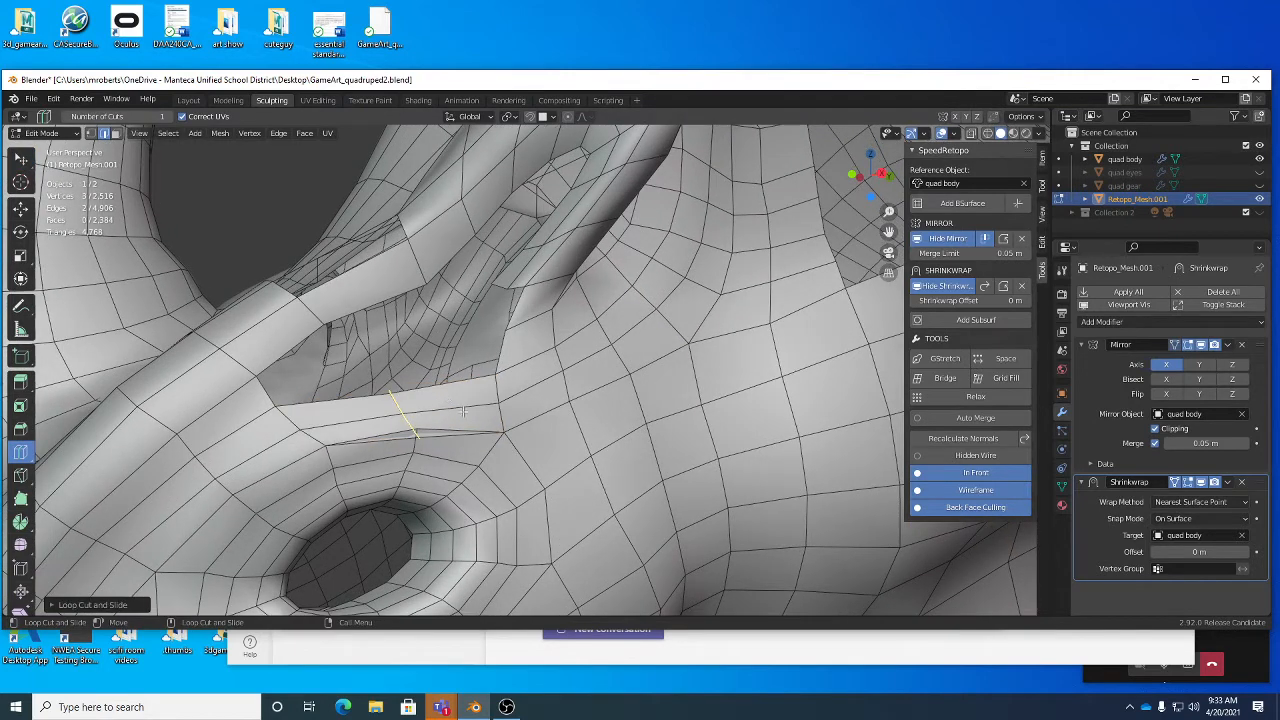
Step: Merge the new cut's lower end vertex into the border vertex above the eye using Auto Merge, leaving Auto Merge off
key("shift+space")
key("g")
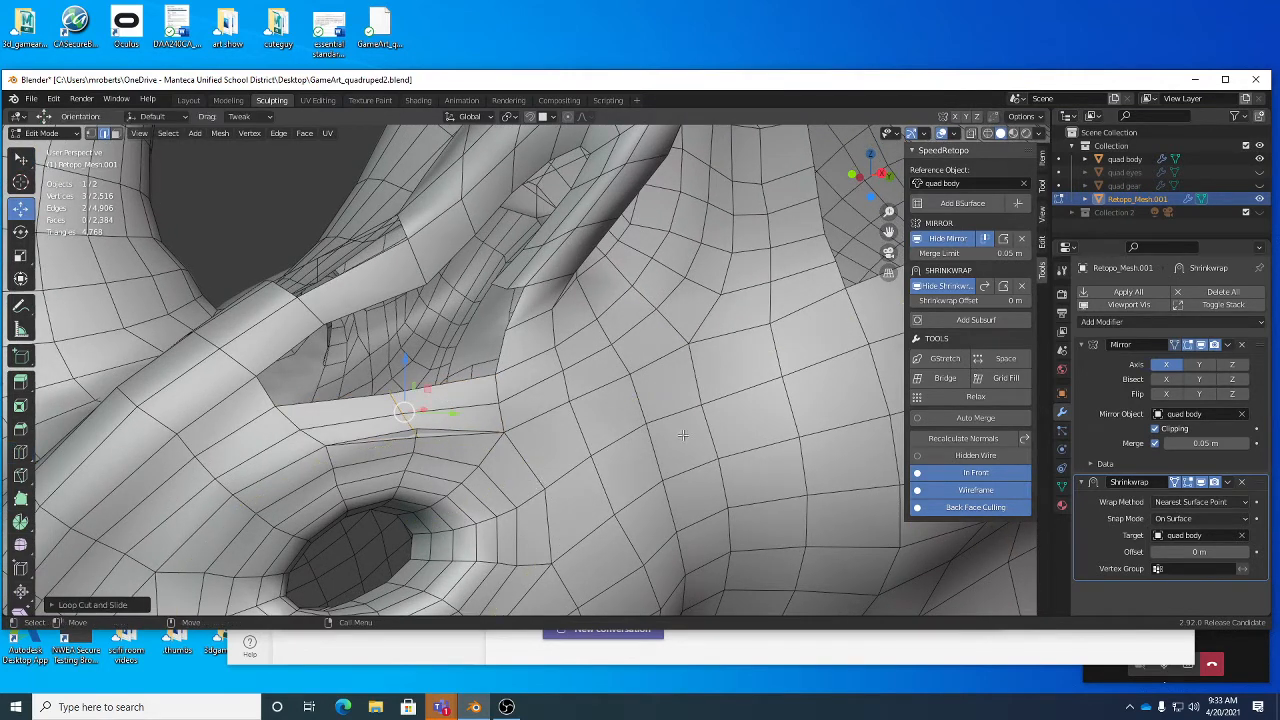
left_click(986, 419)
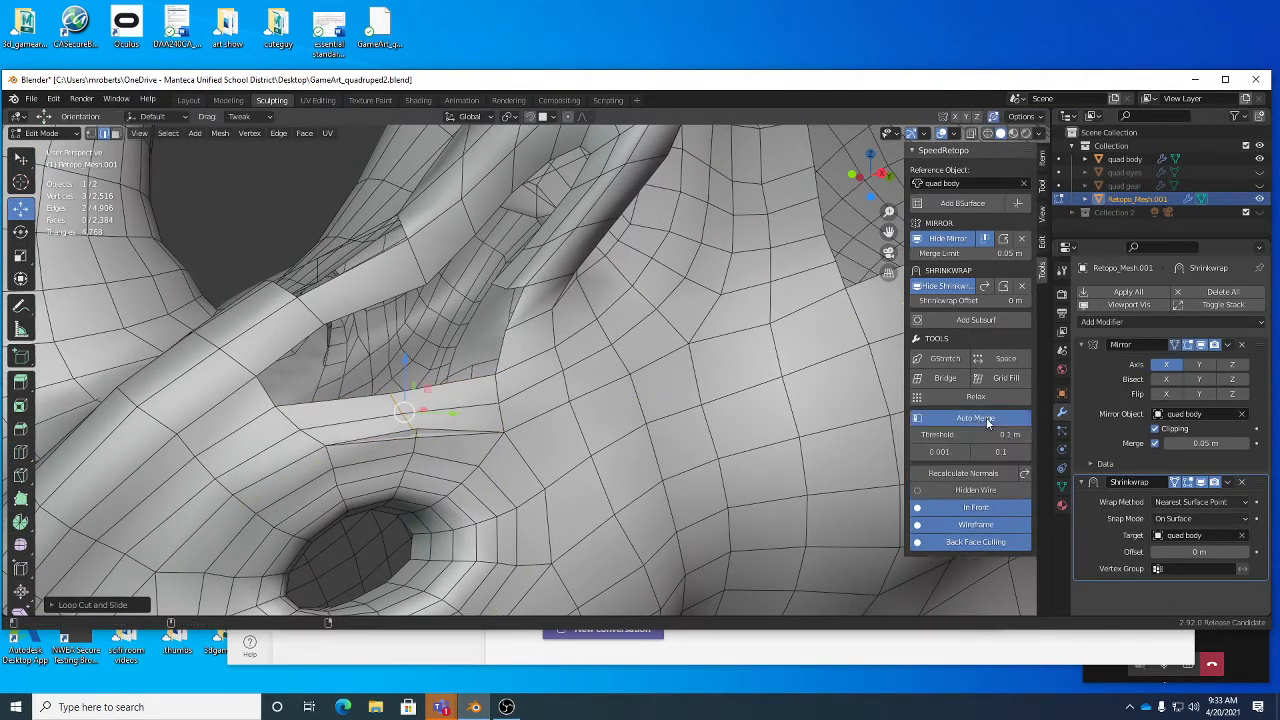
key("g")
left_click(513, 443)
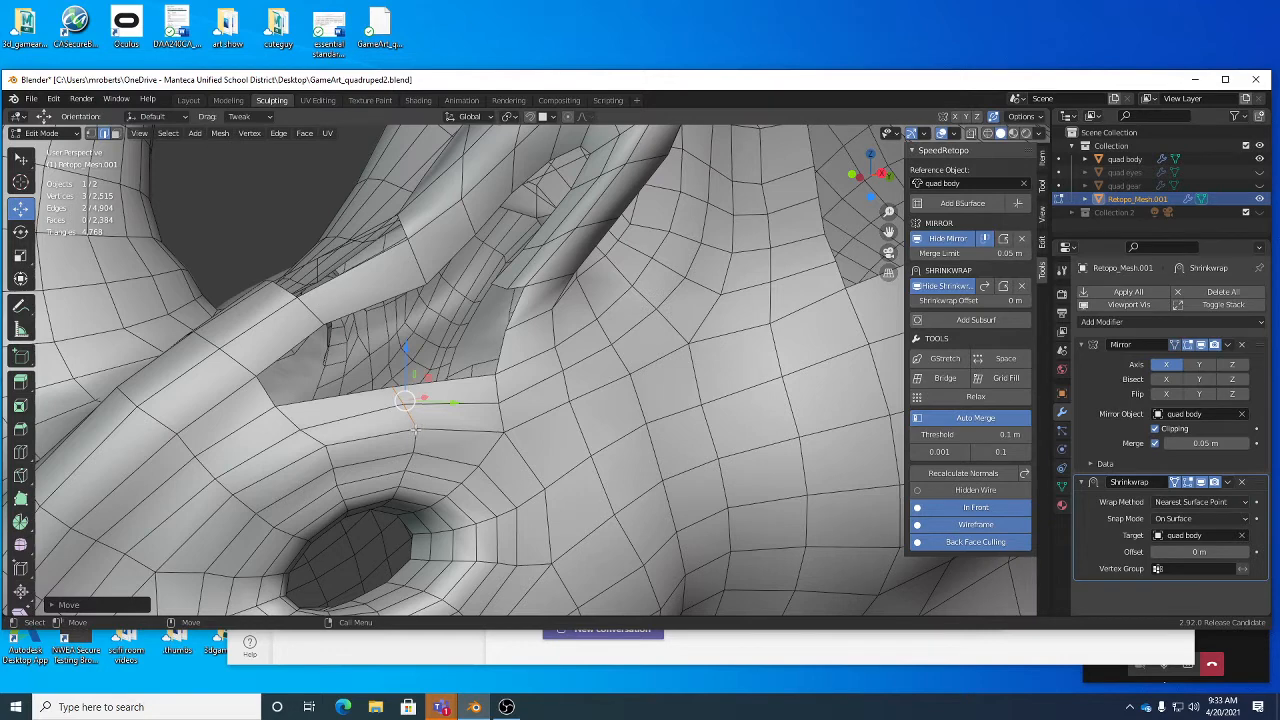
left_click(983, 418)
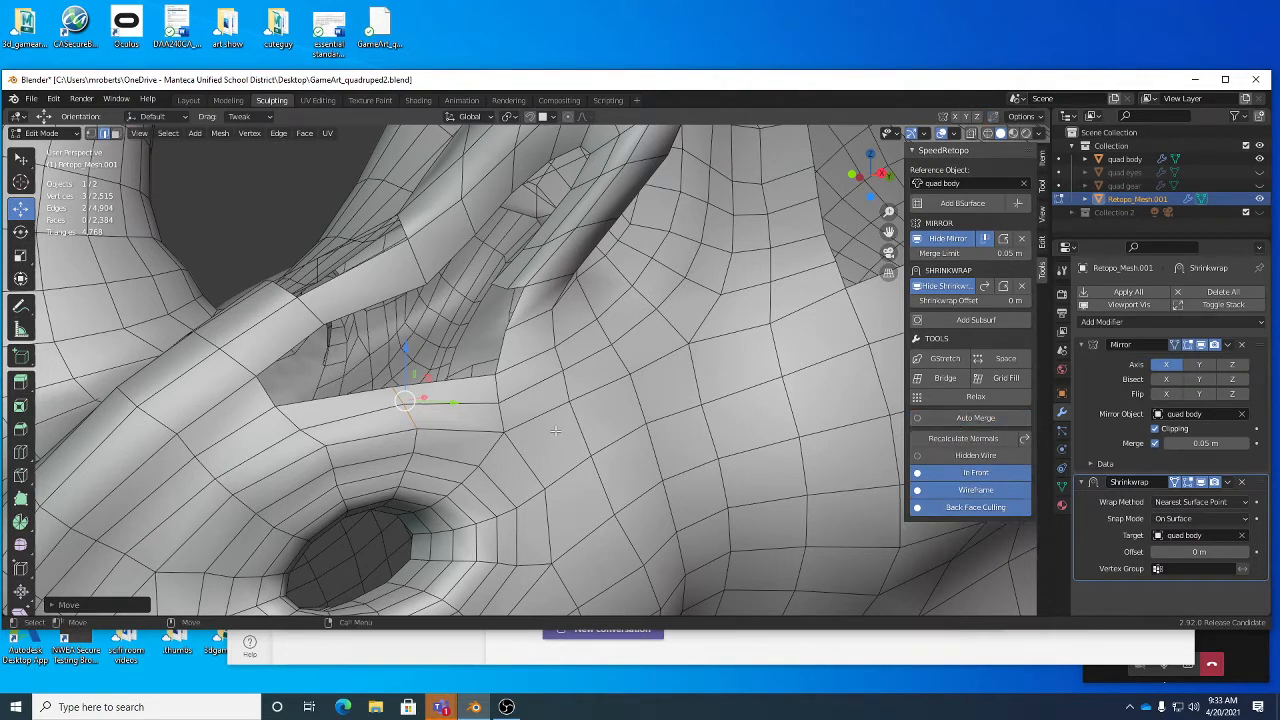
Step: Reposition the vertices of the new cut above the eye one by one to even out the bridged strip
middle_click_drag(485, 421, 505, 425)
key("w")
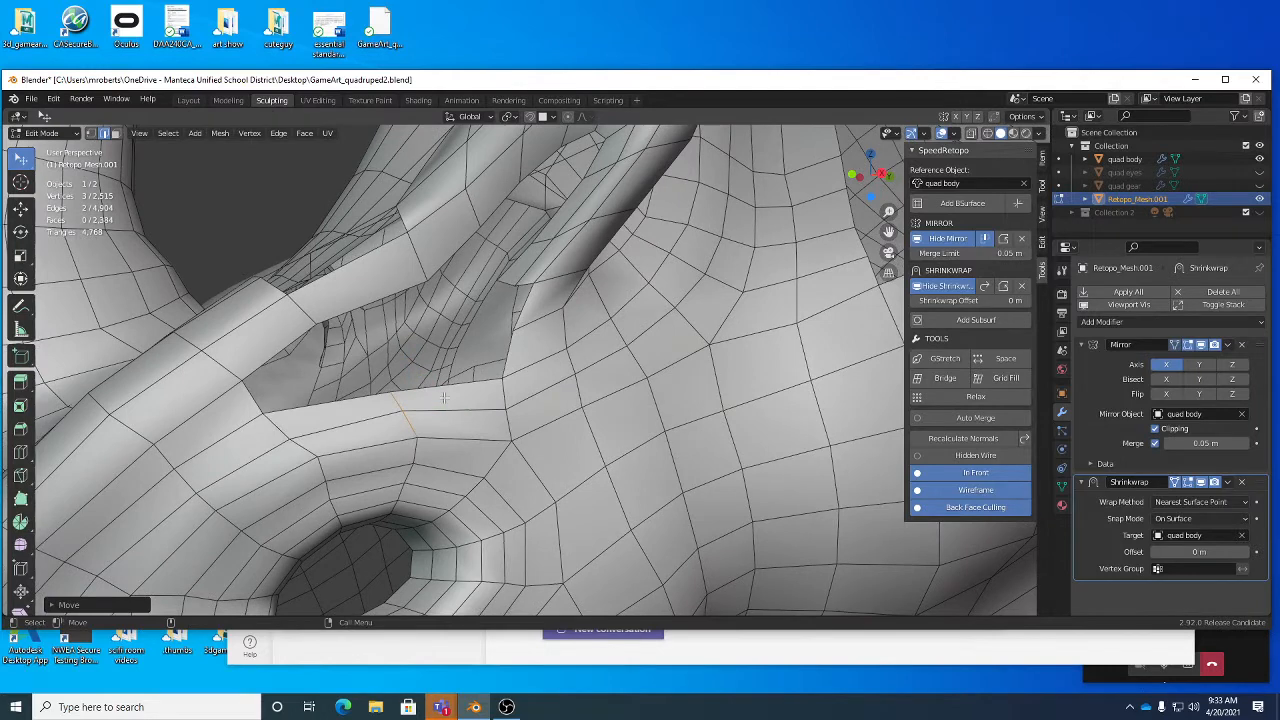
key("g")
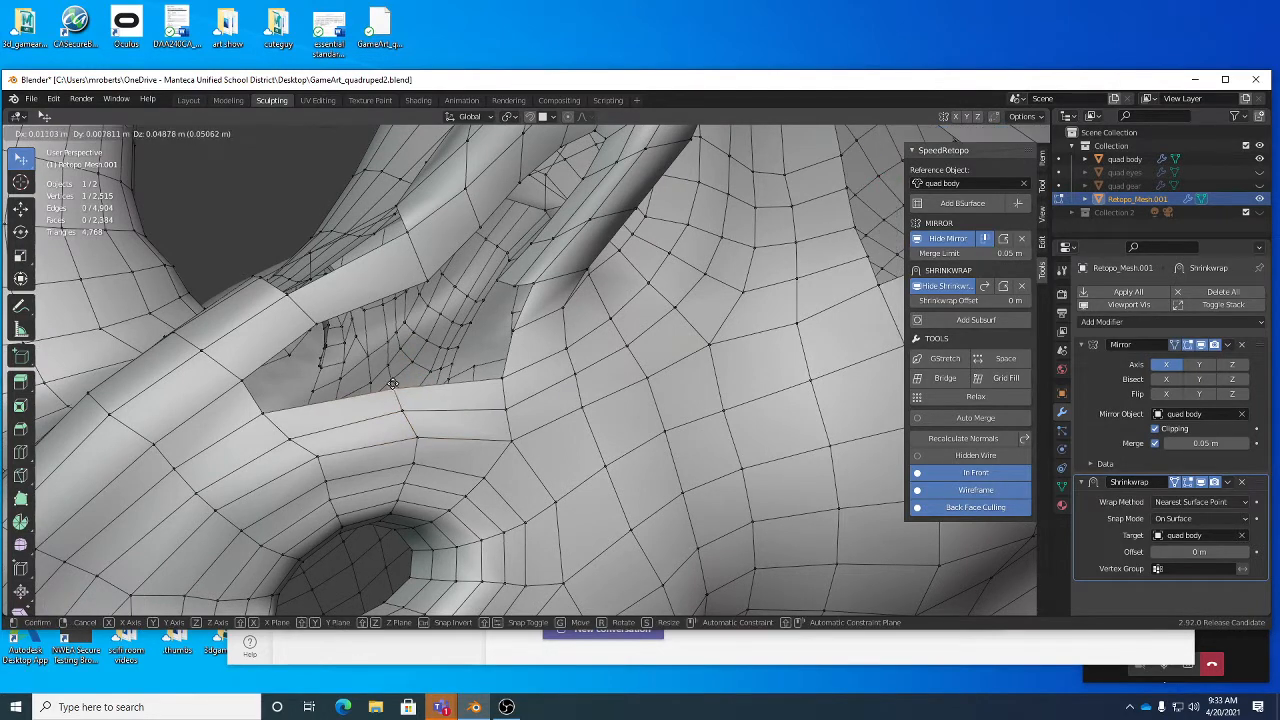
left_click(397, 380)
key("g")
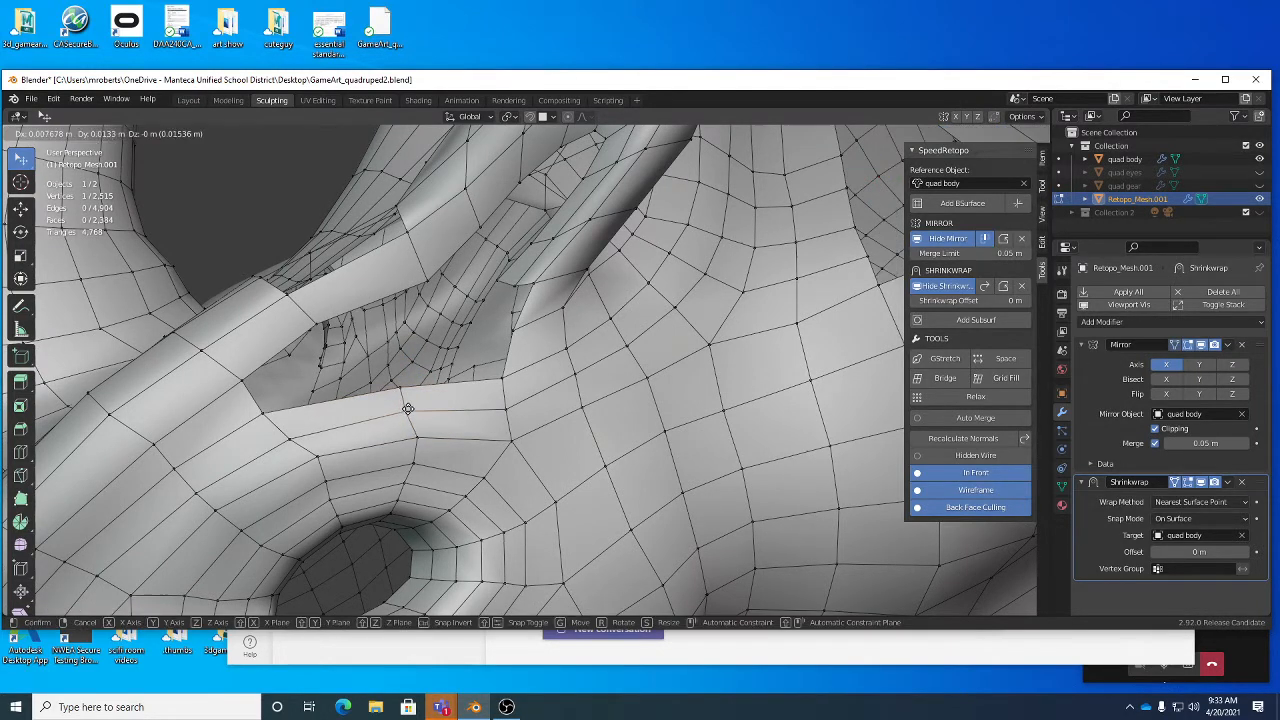
left_click(410, 418)
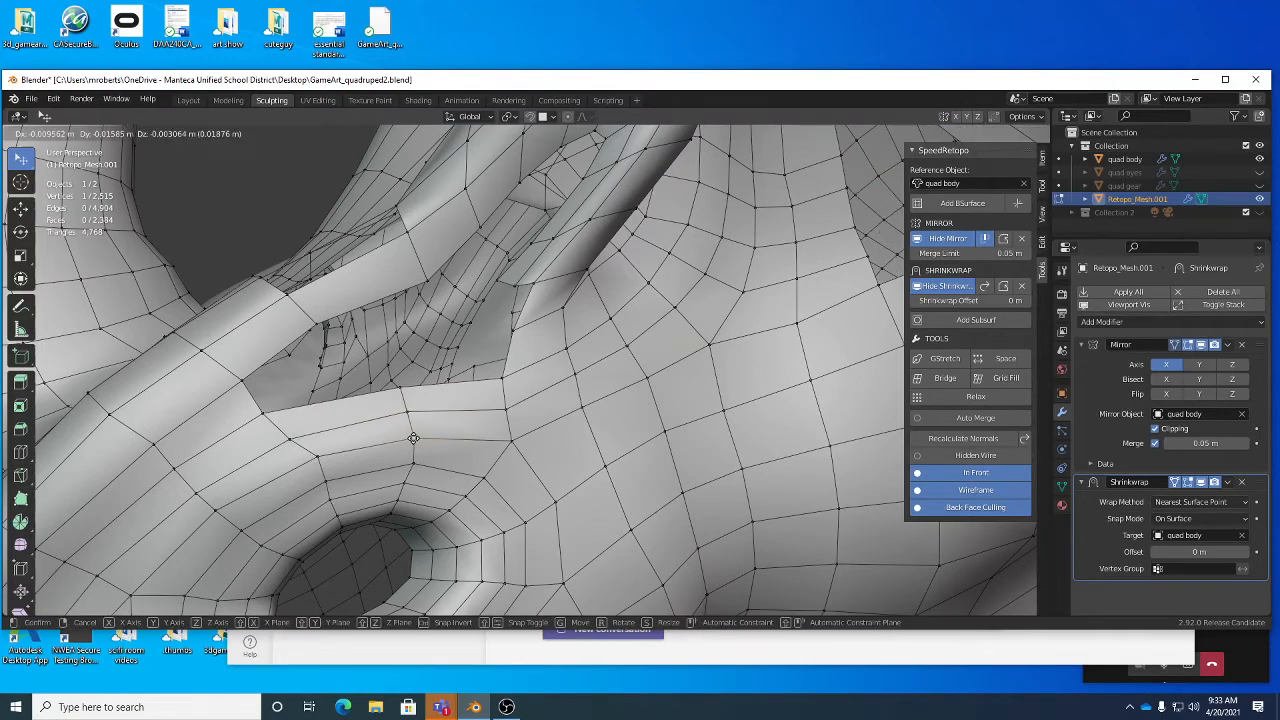
Step: Save GameArt_quadruped2.blend and look over the retopologized head and body
scroll(566, 412, "down", 6)
key("ctrl+s")
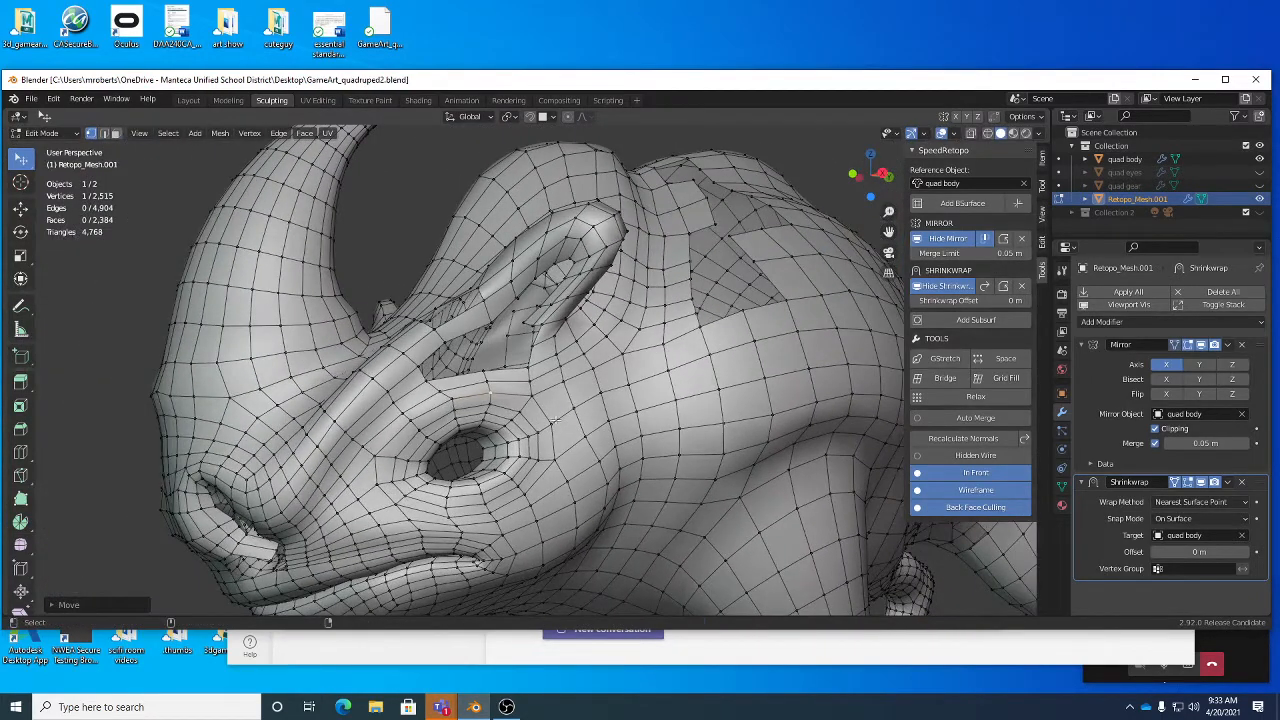
middle_click_drag(566, 412, 584, 434)
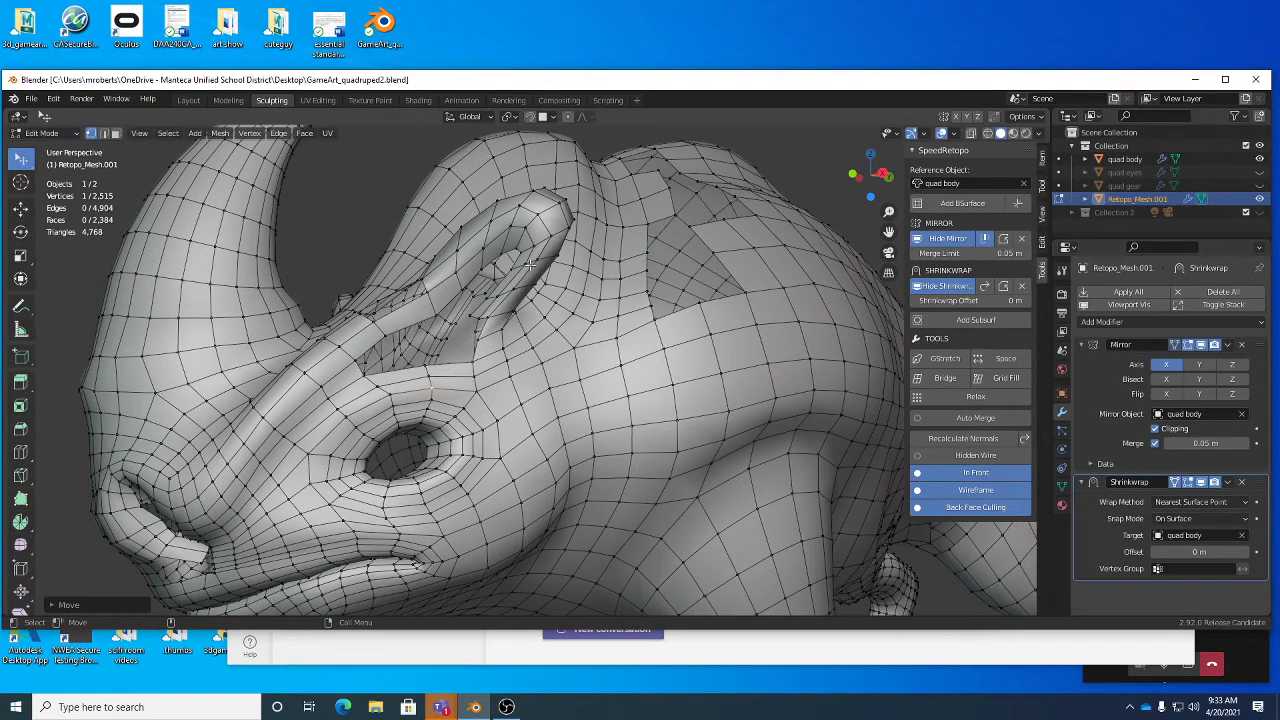
left_click(480, 305)
middle_click_drag(480, 305, 490, 309)
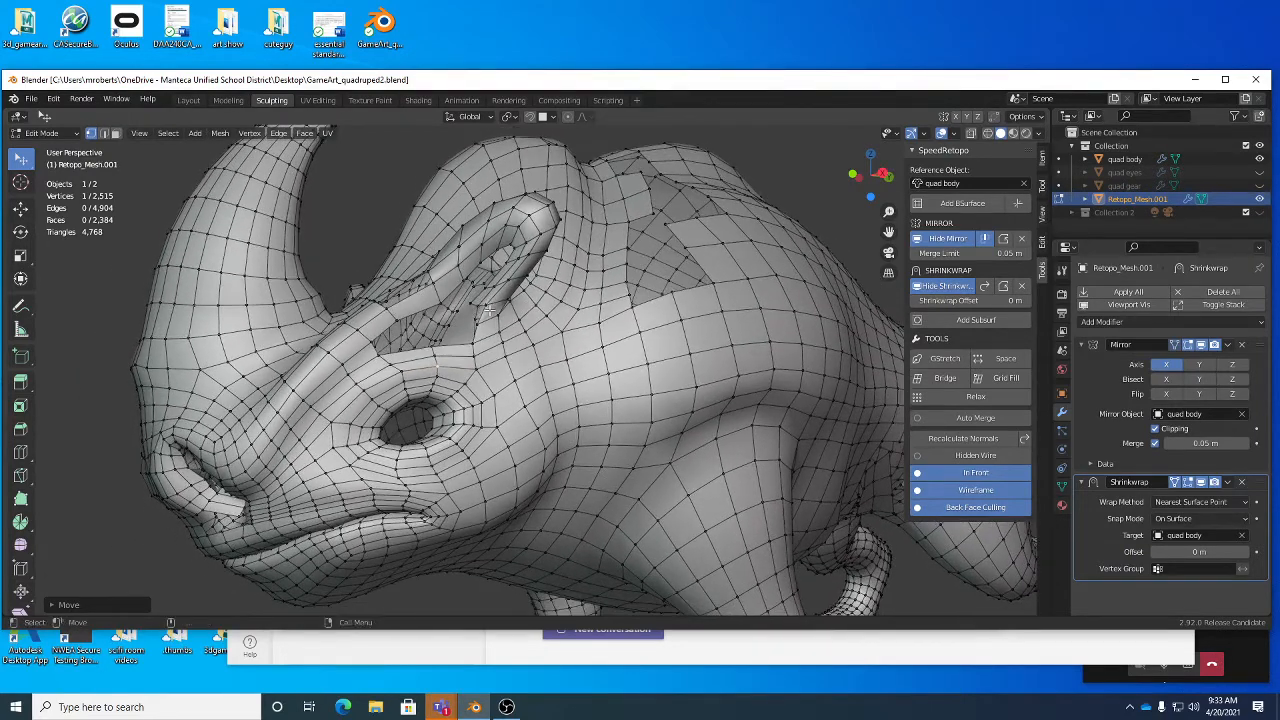
key("ctrl+s")
middle_click_drag(594, 372, 606, 358)
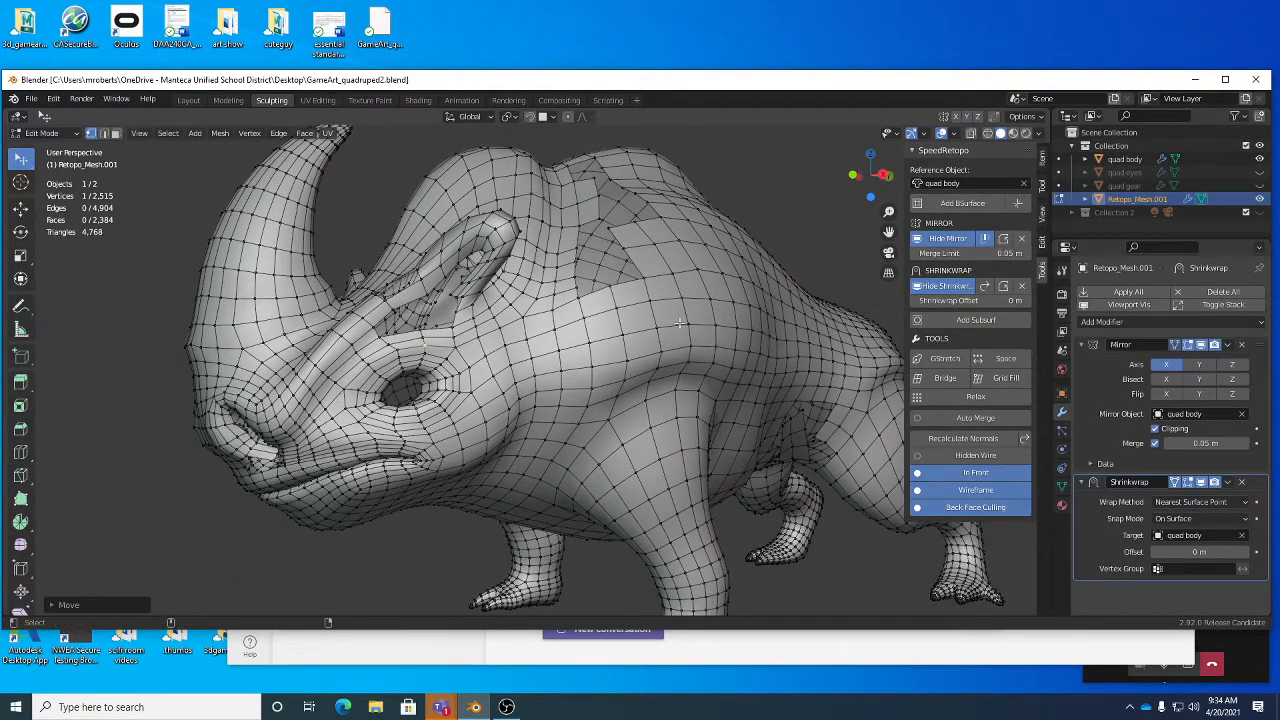
key("ctrl+s")
middle_click_drag(678, 325, 670, 338)
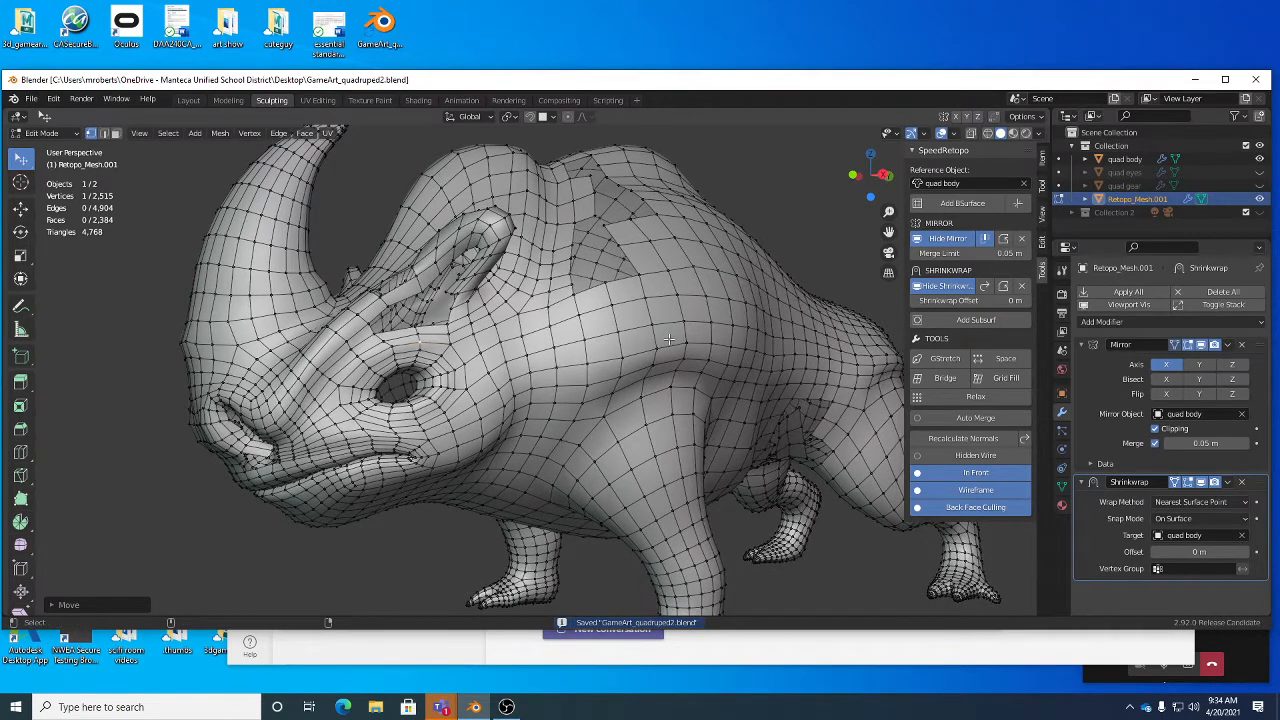
left_click(506, 707)
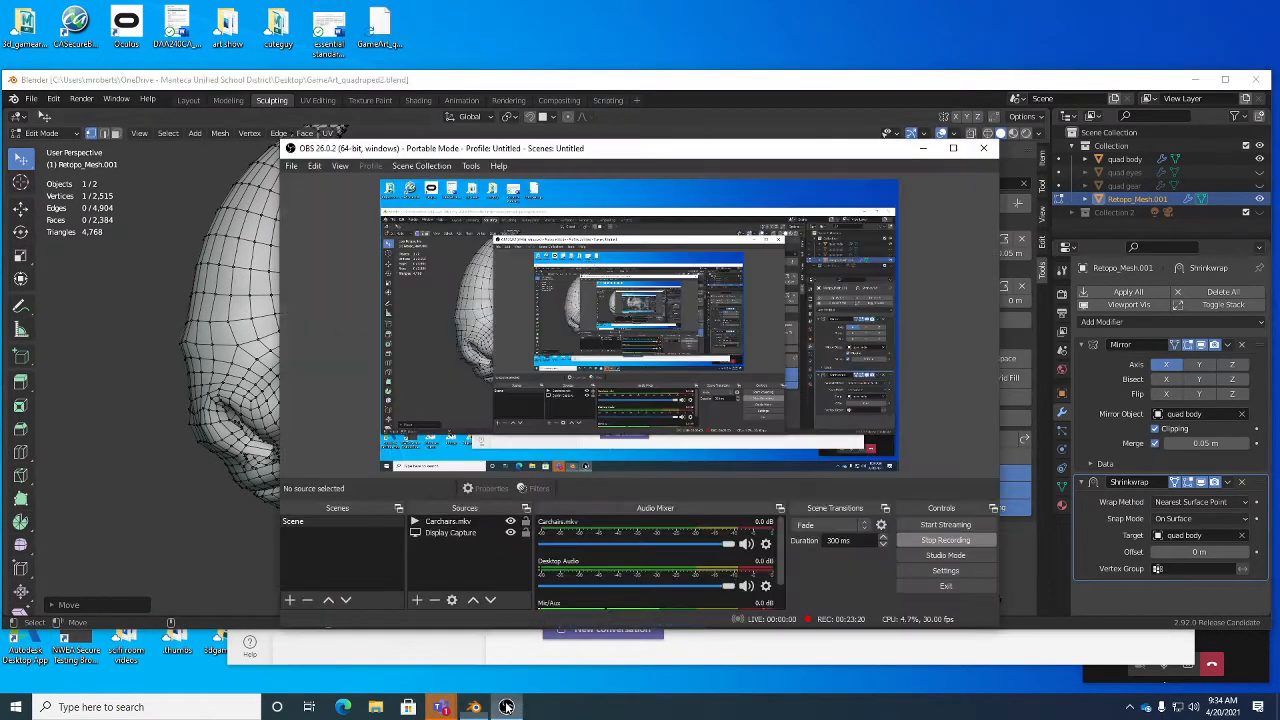